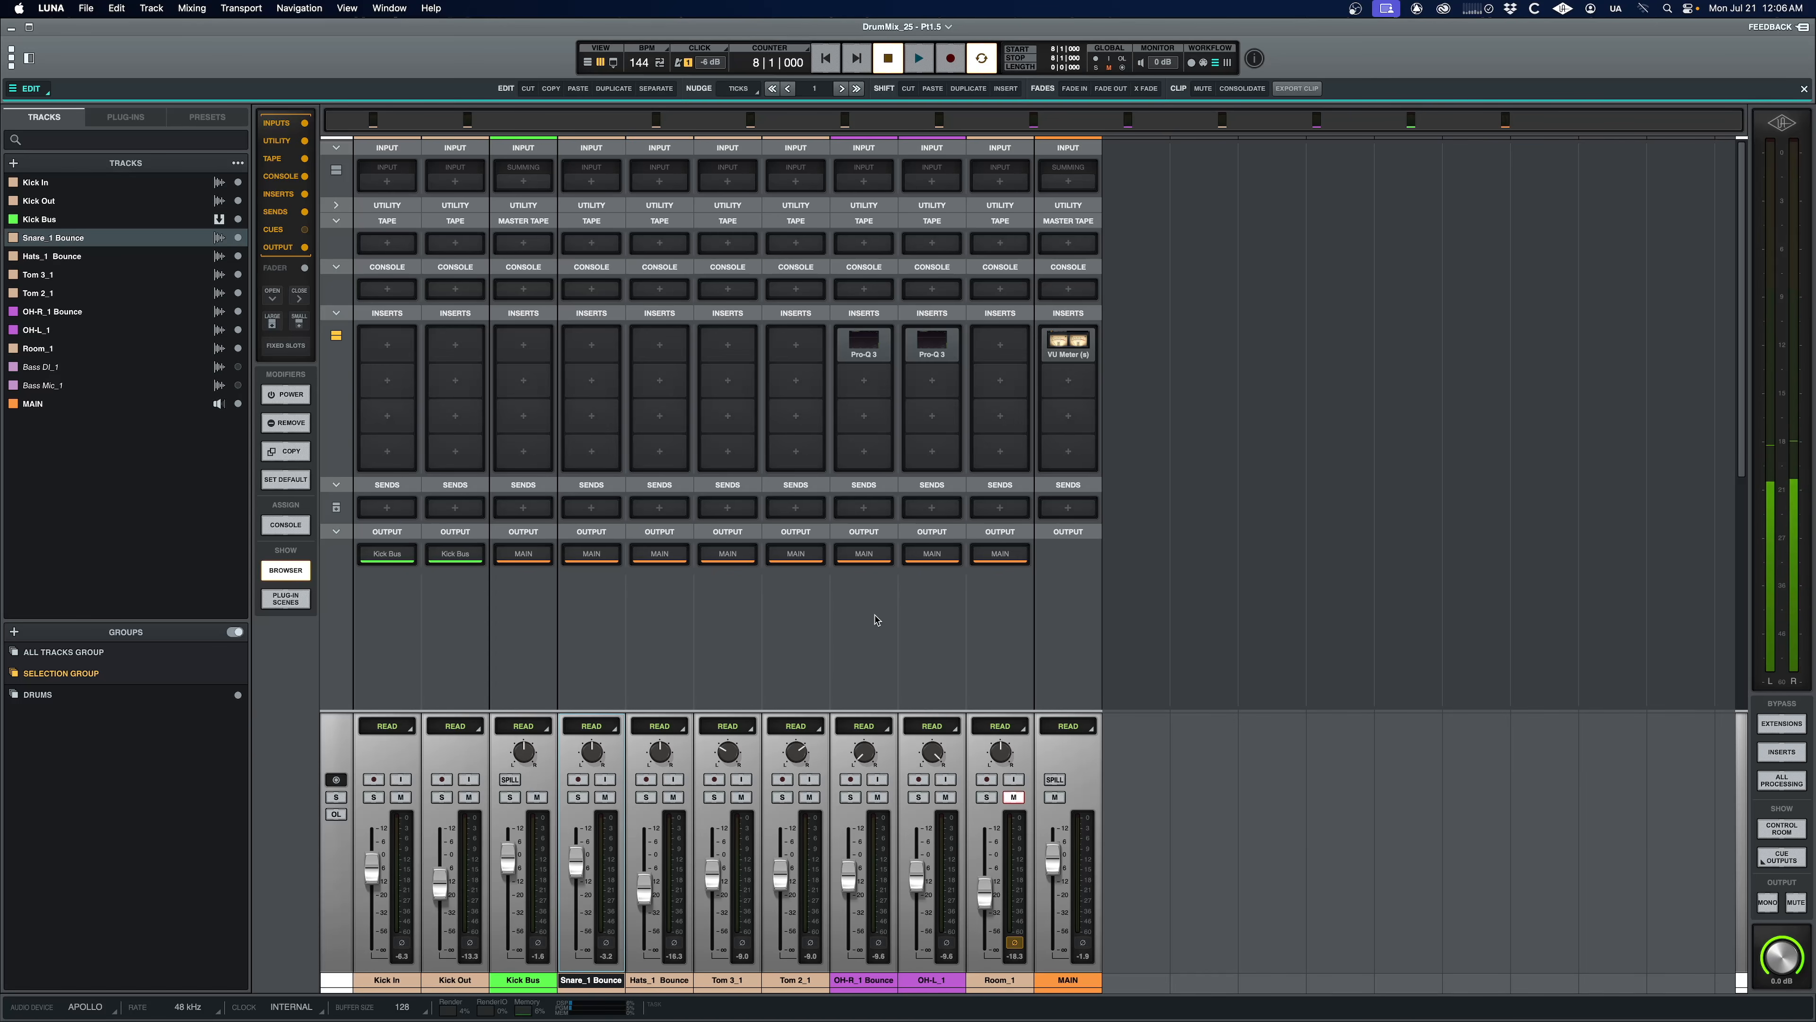
Step: Play the looped drum mix to hear it without any tape processing
{"action": "key", "text": "space"}
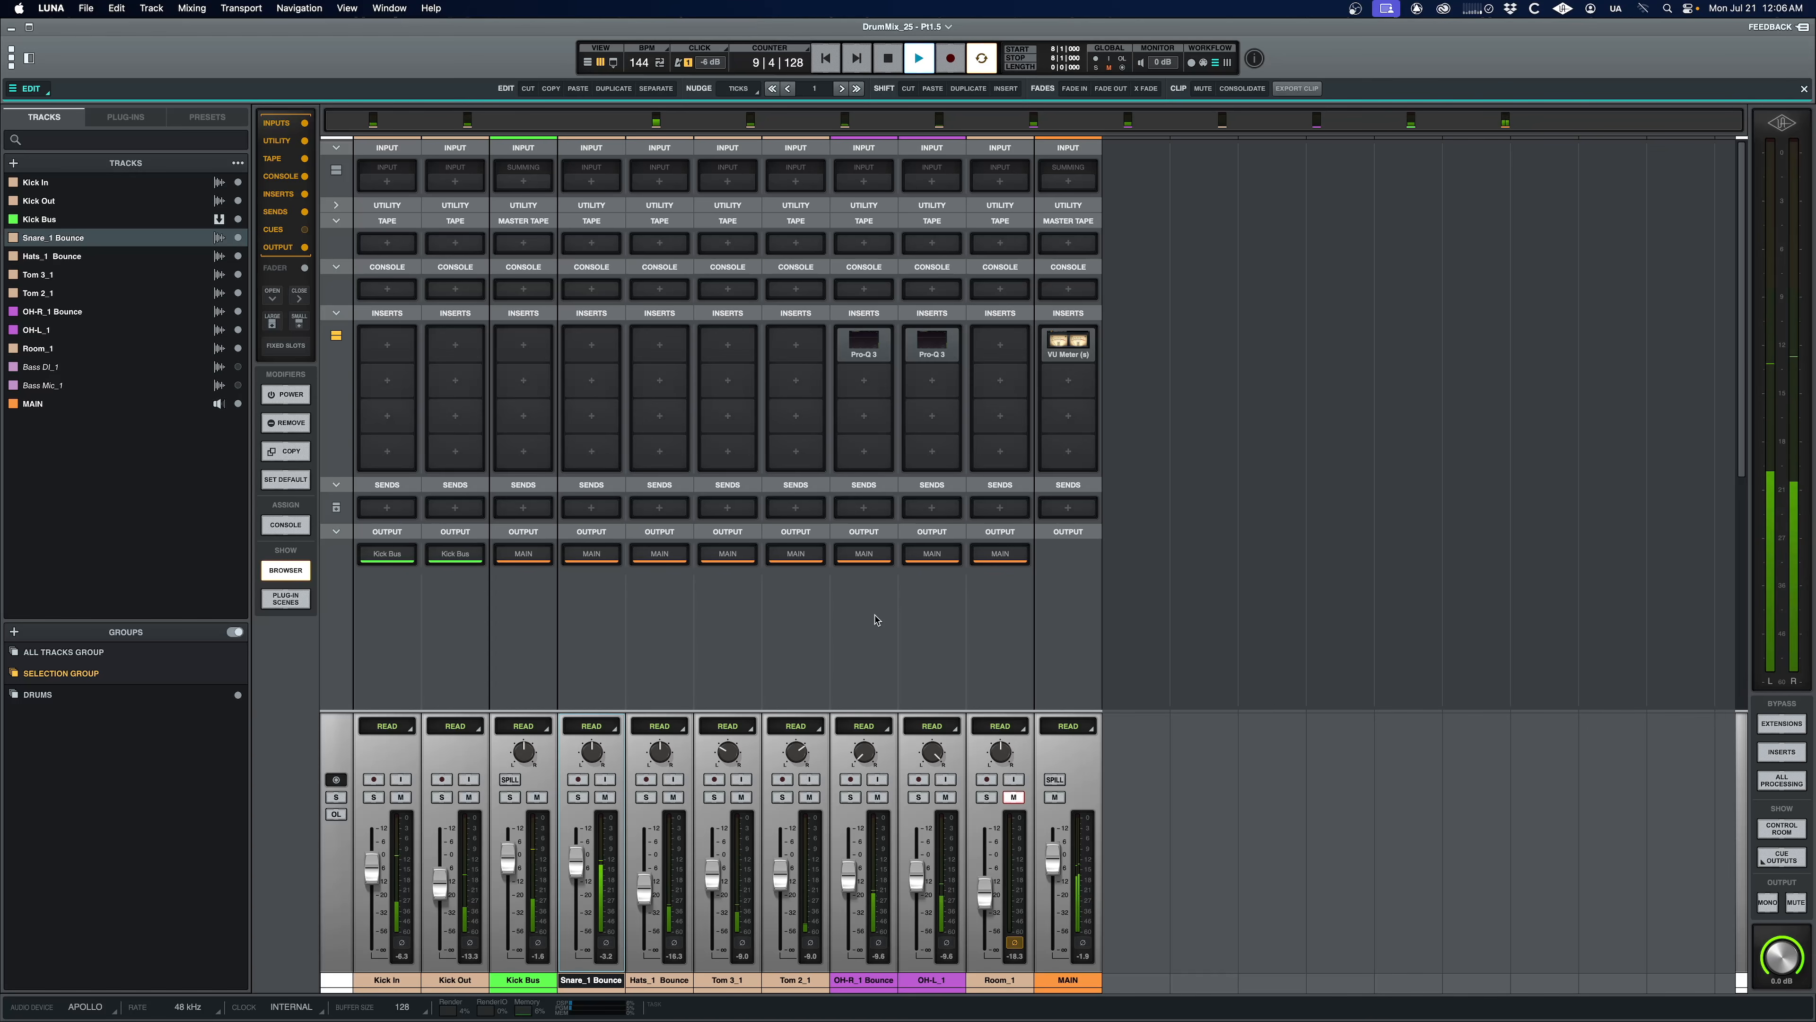
{"action": "key", "text": "space"}
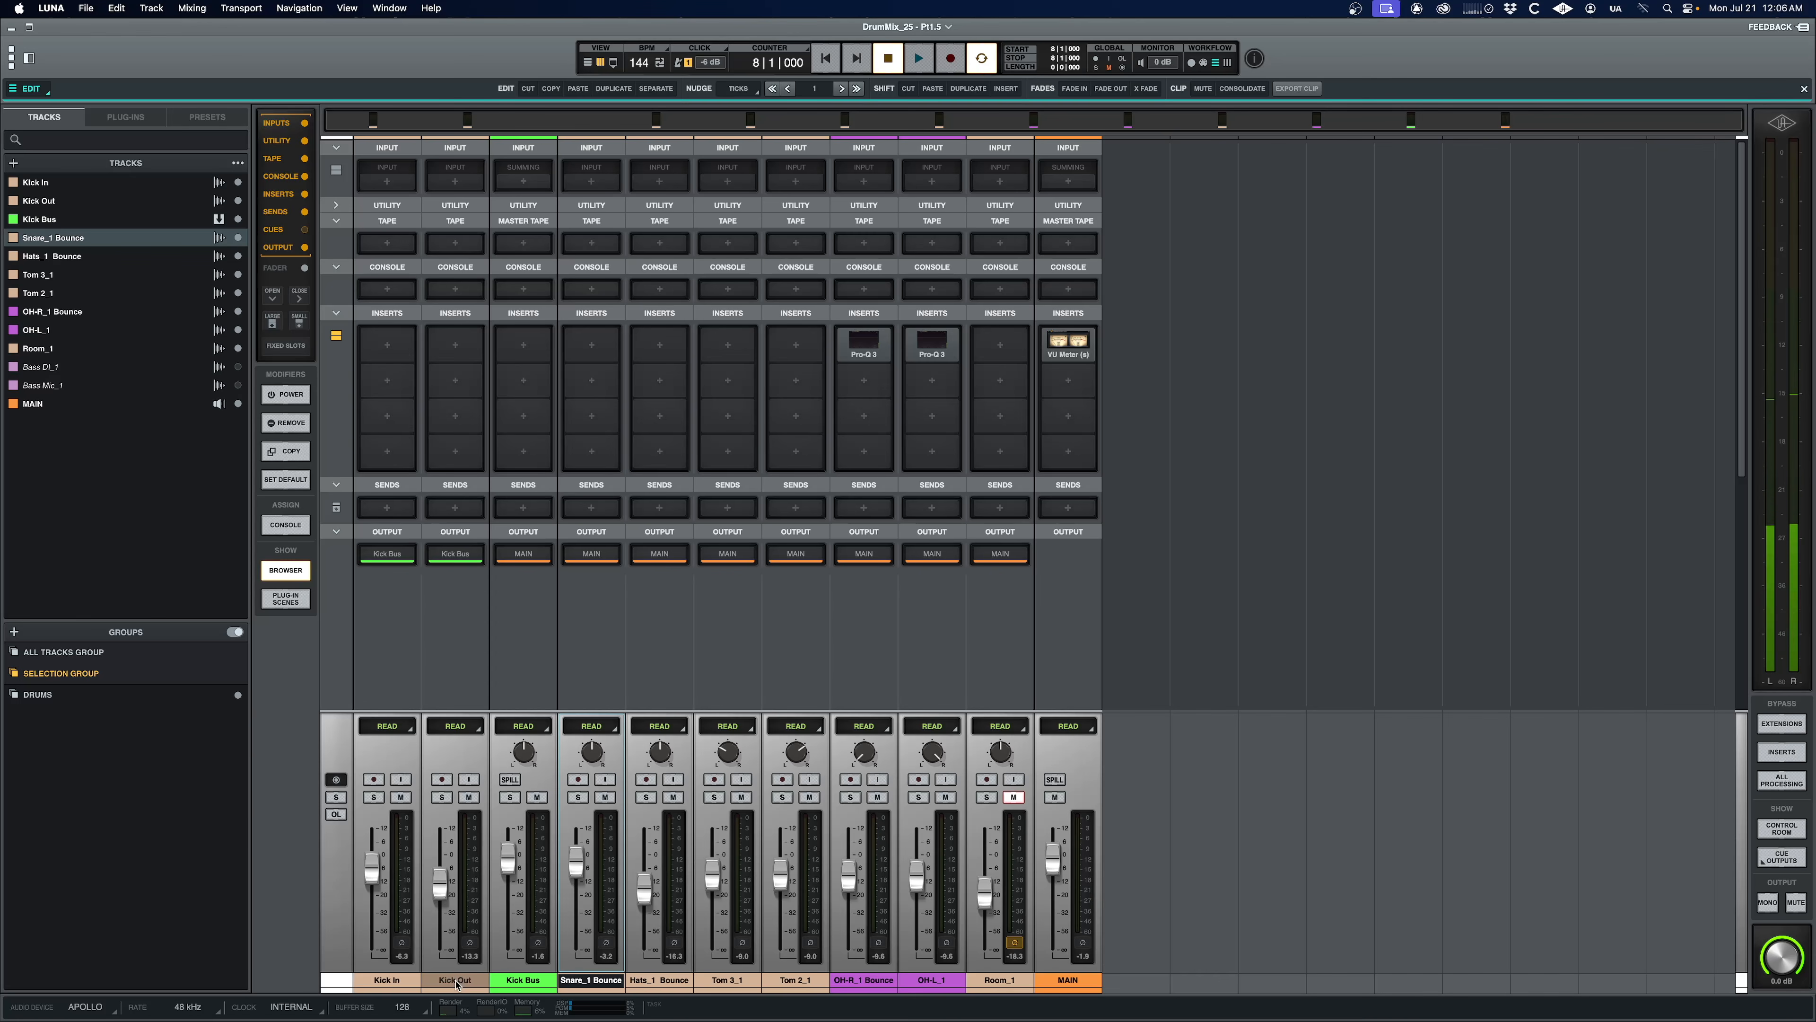
Step: Load the Studer A800 tape machine on the Kick In, Kick Out, snare, hats, both tom and both overhead tracks together
{"action": "left_click", "coordinate": [392, 981]}
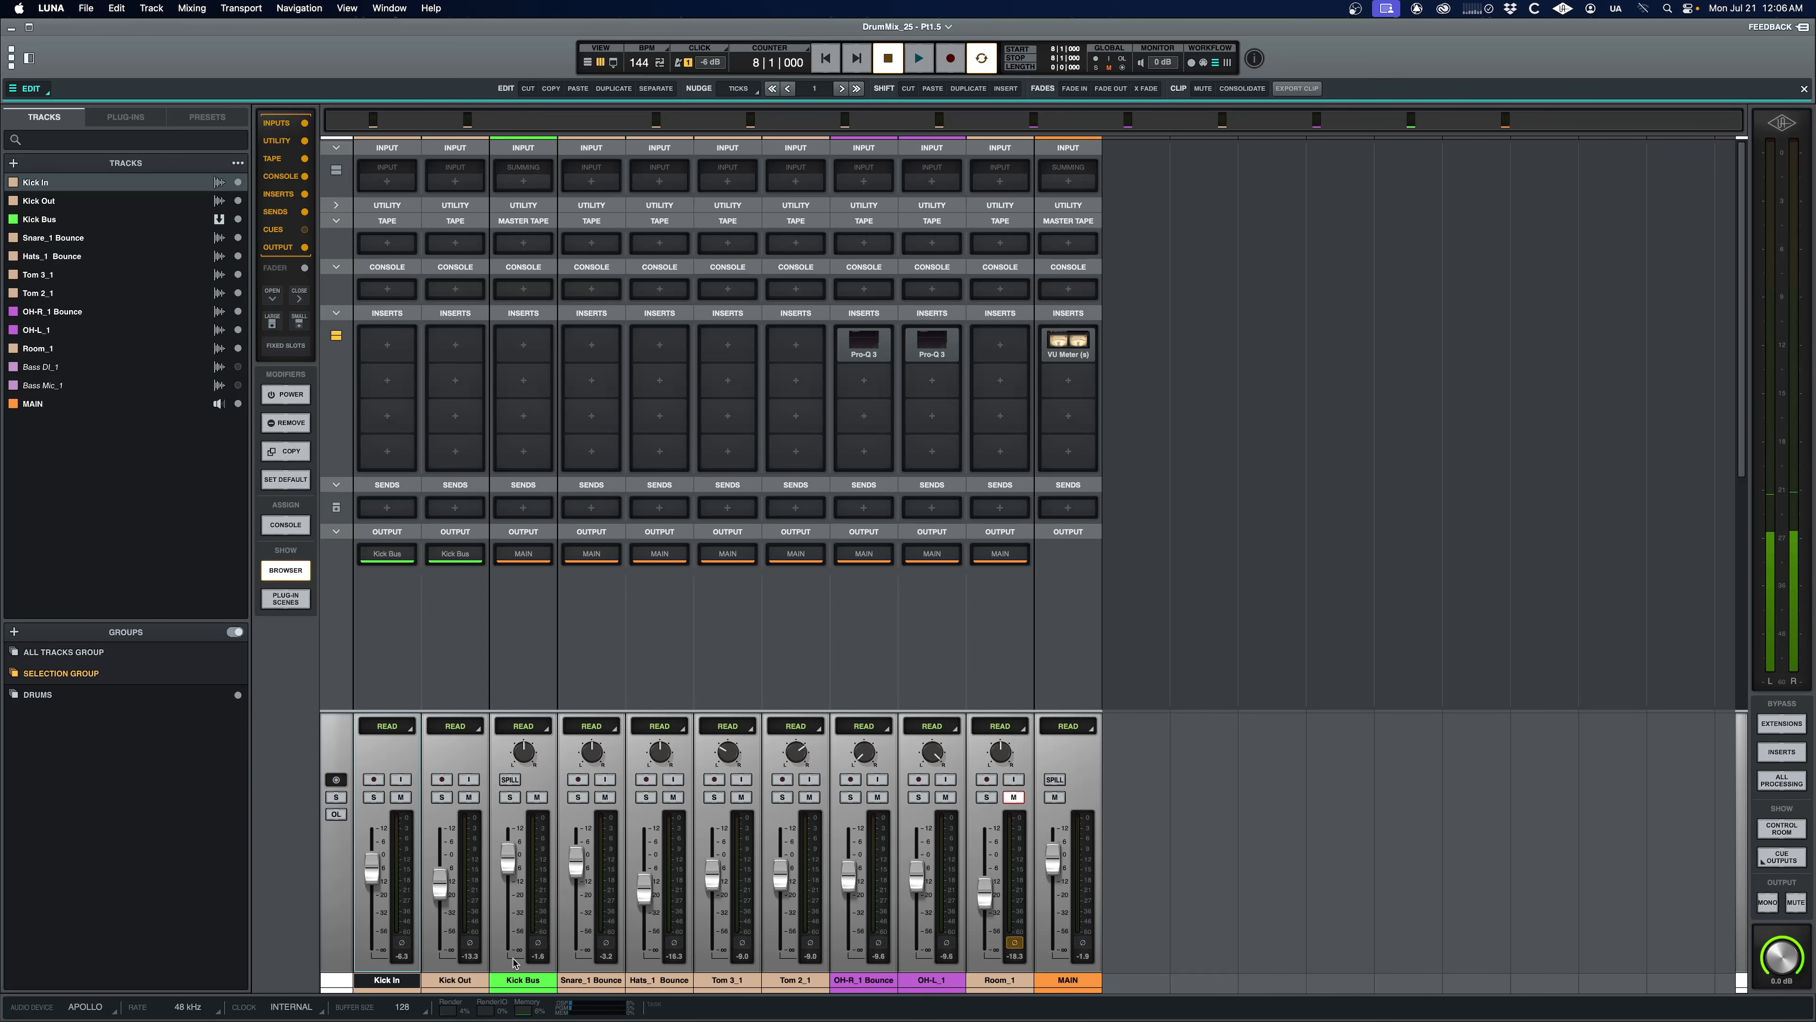
{"action": "left_click", "coordinate": [458, 982], "text": "super"}
{"action": "left_click", "coordinate": [592, 982], "text": "super"}
{"action": "left_click", "coordinate": [661, 982], "text": "super"}
{"action": "left_click", "coordinate": [728, 983], "text": "super"}
{"action": "left_click", "coordinate": [797, 984], "text": "super"}
{"action": "left_click", "coordinate": [866, 989], "text": "super"}
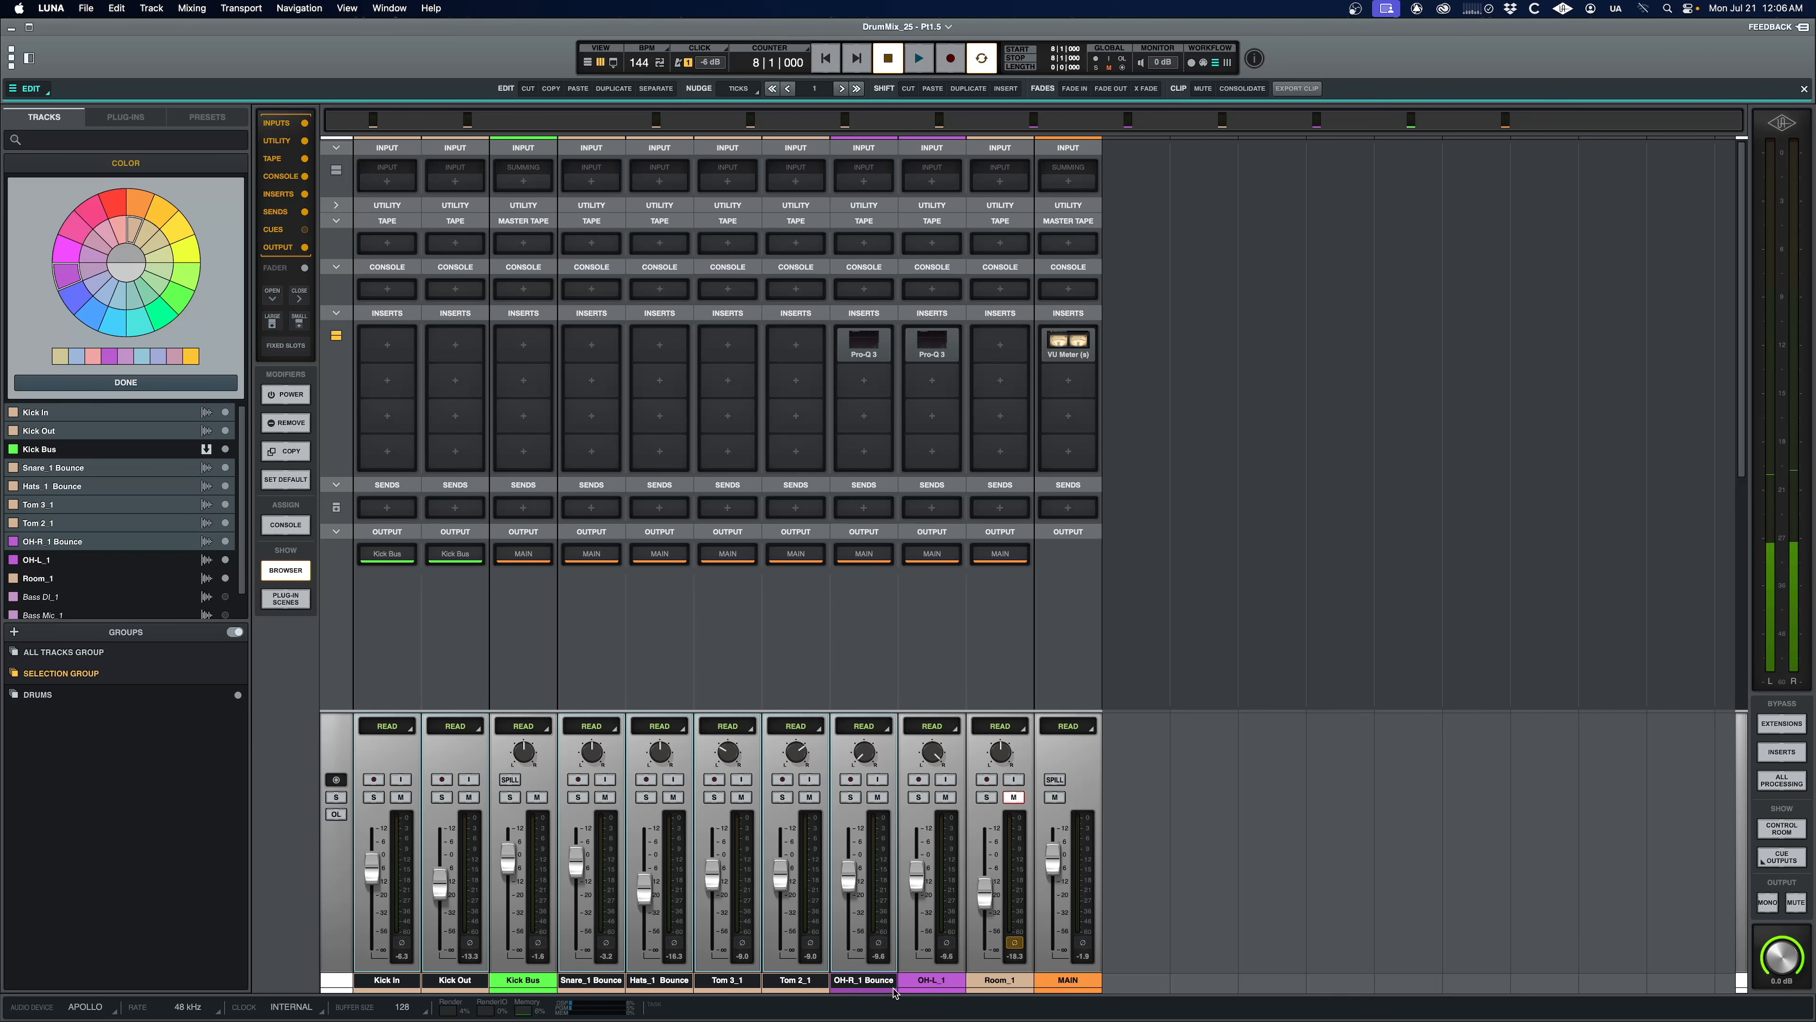
{"action": "left_click", "coordinate": [930, 981], "text": "super"}
{"action": "left_click", "coordinate": [387, 243]}
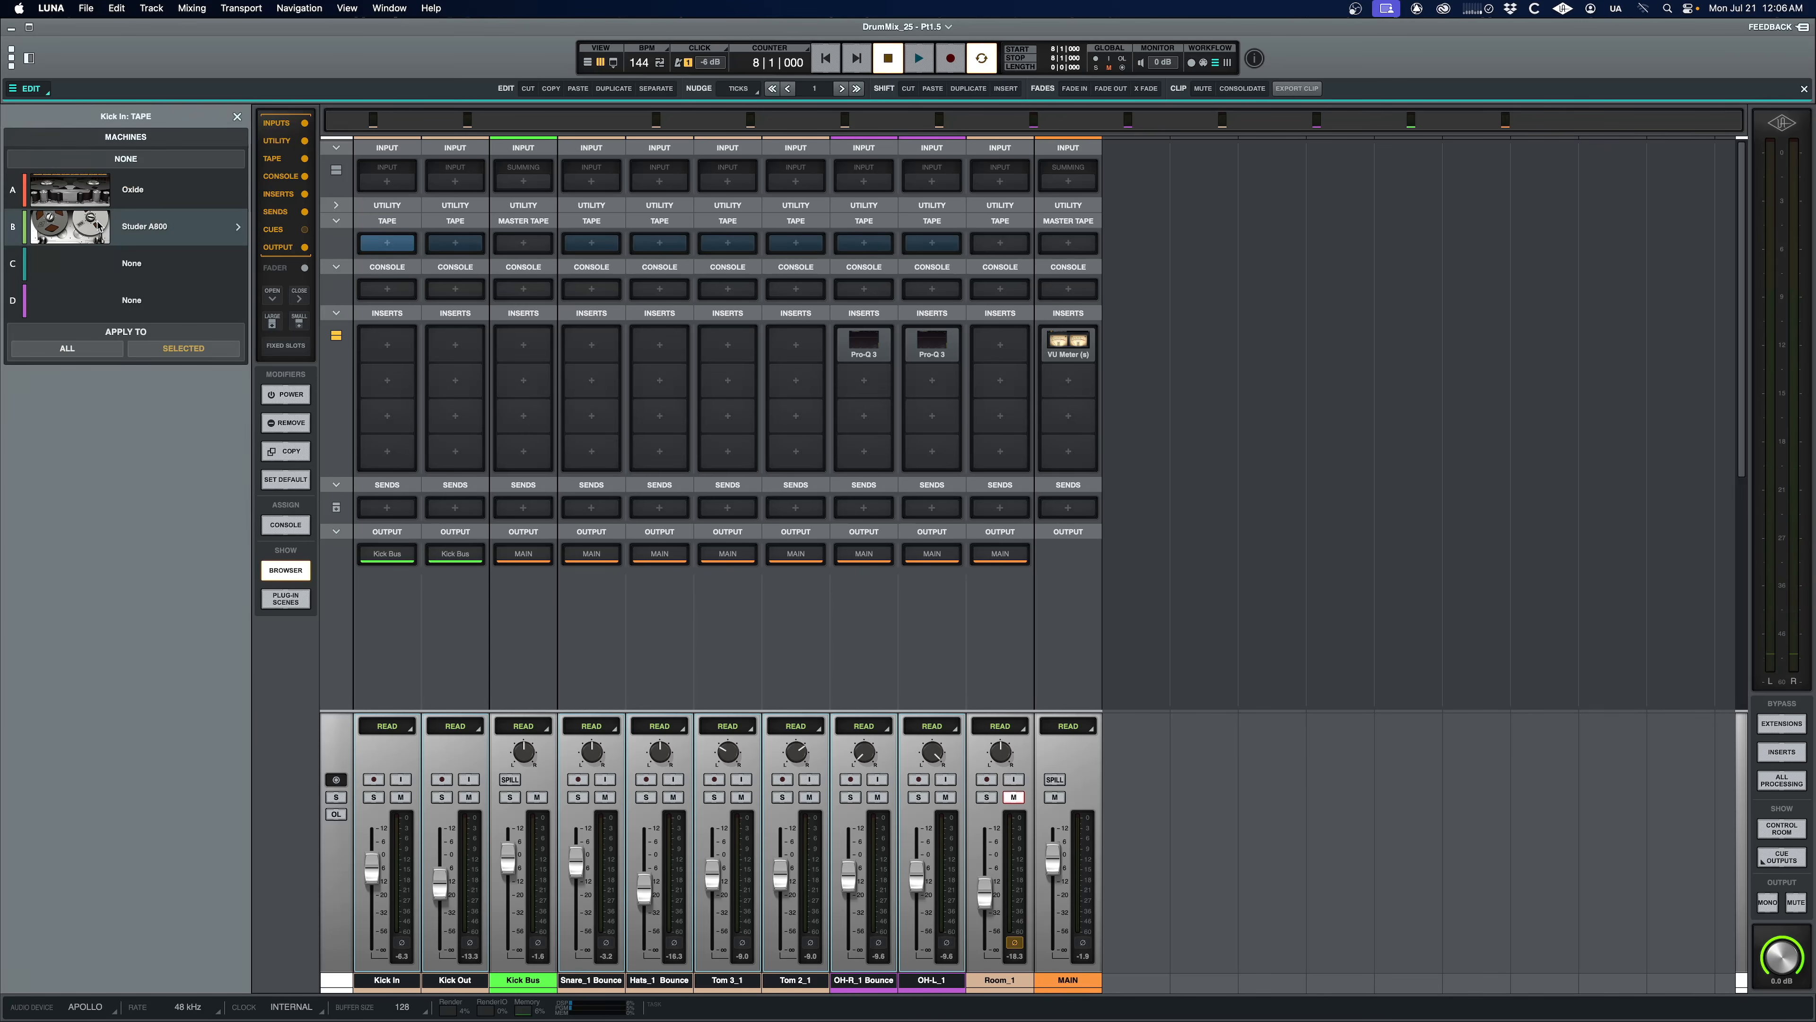
{"action": "left_click", "coordinate": [99, 227]}
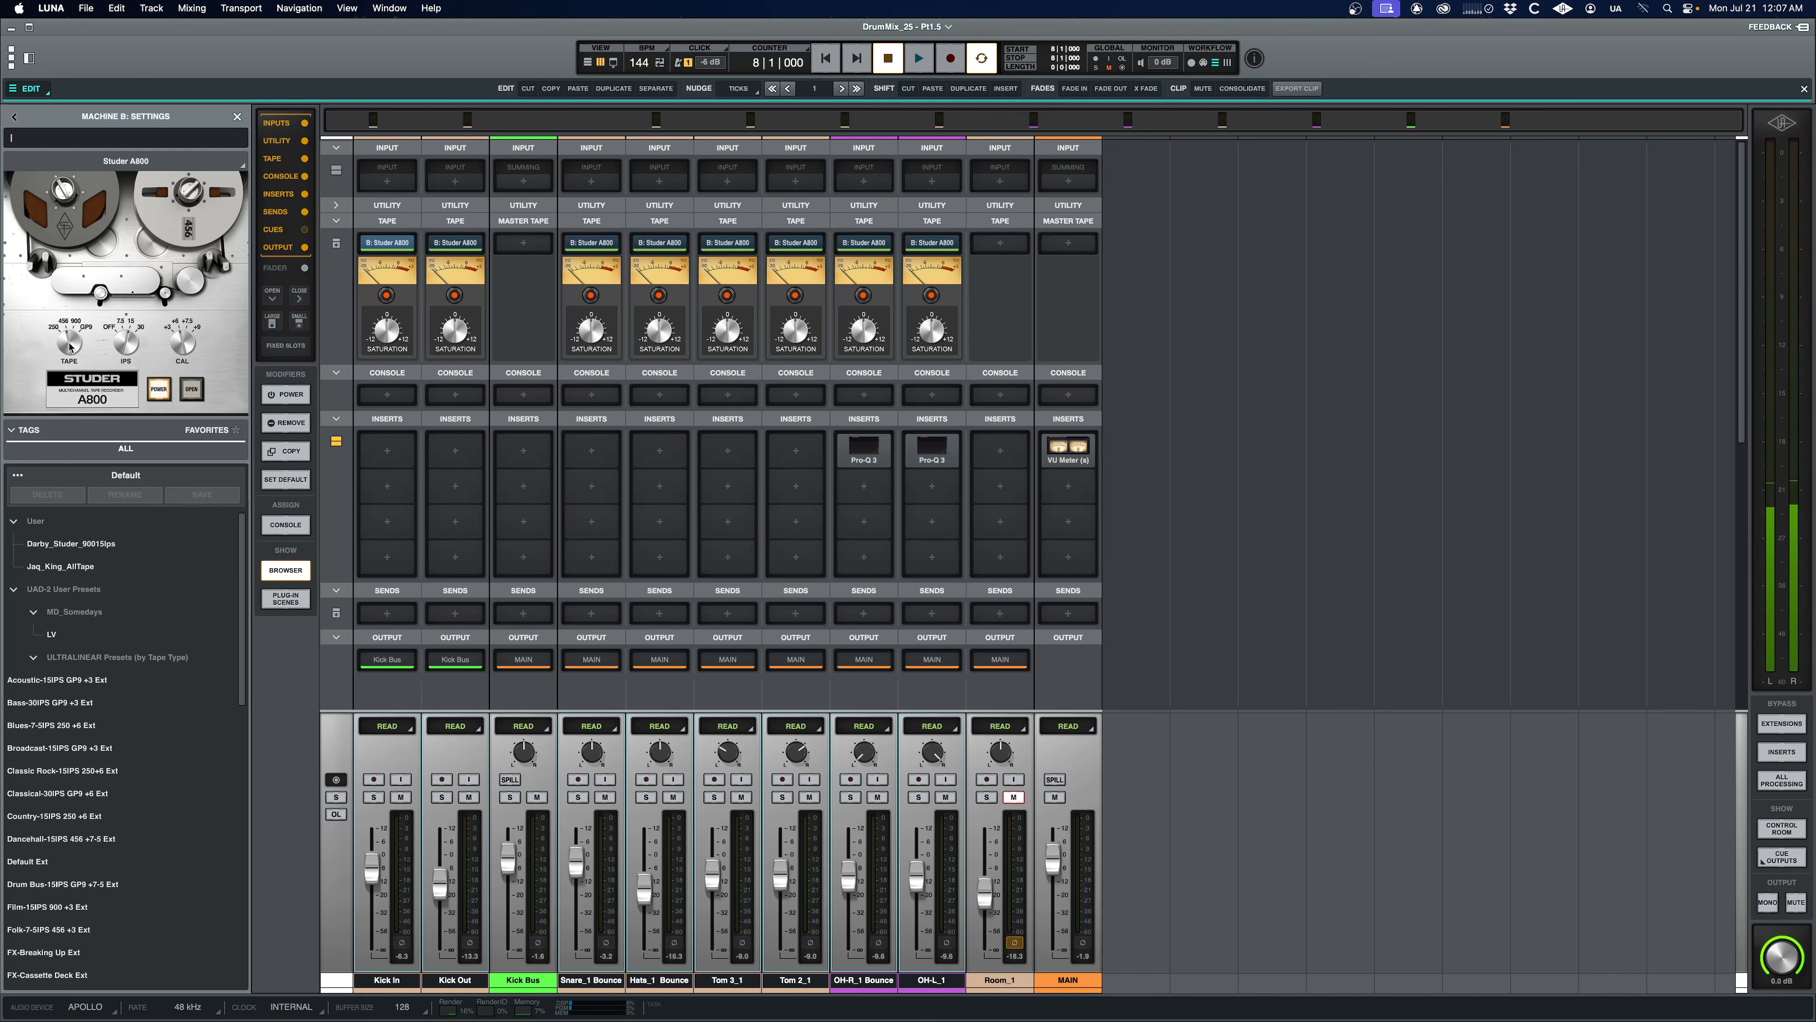
Step: Play the drum loop and compare the mix with the Studer A800 tape machines powered on and off
{"action": "key", "text": "space"}
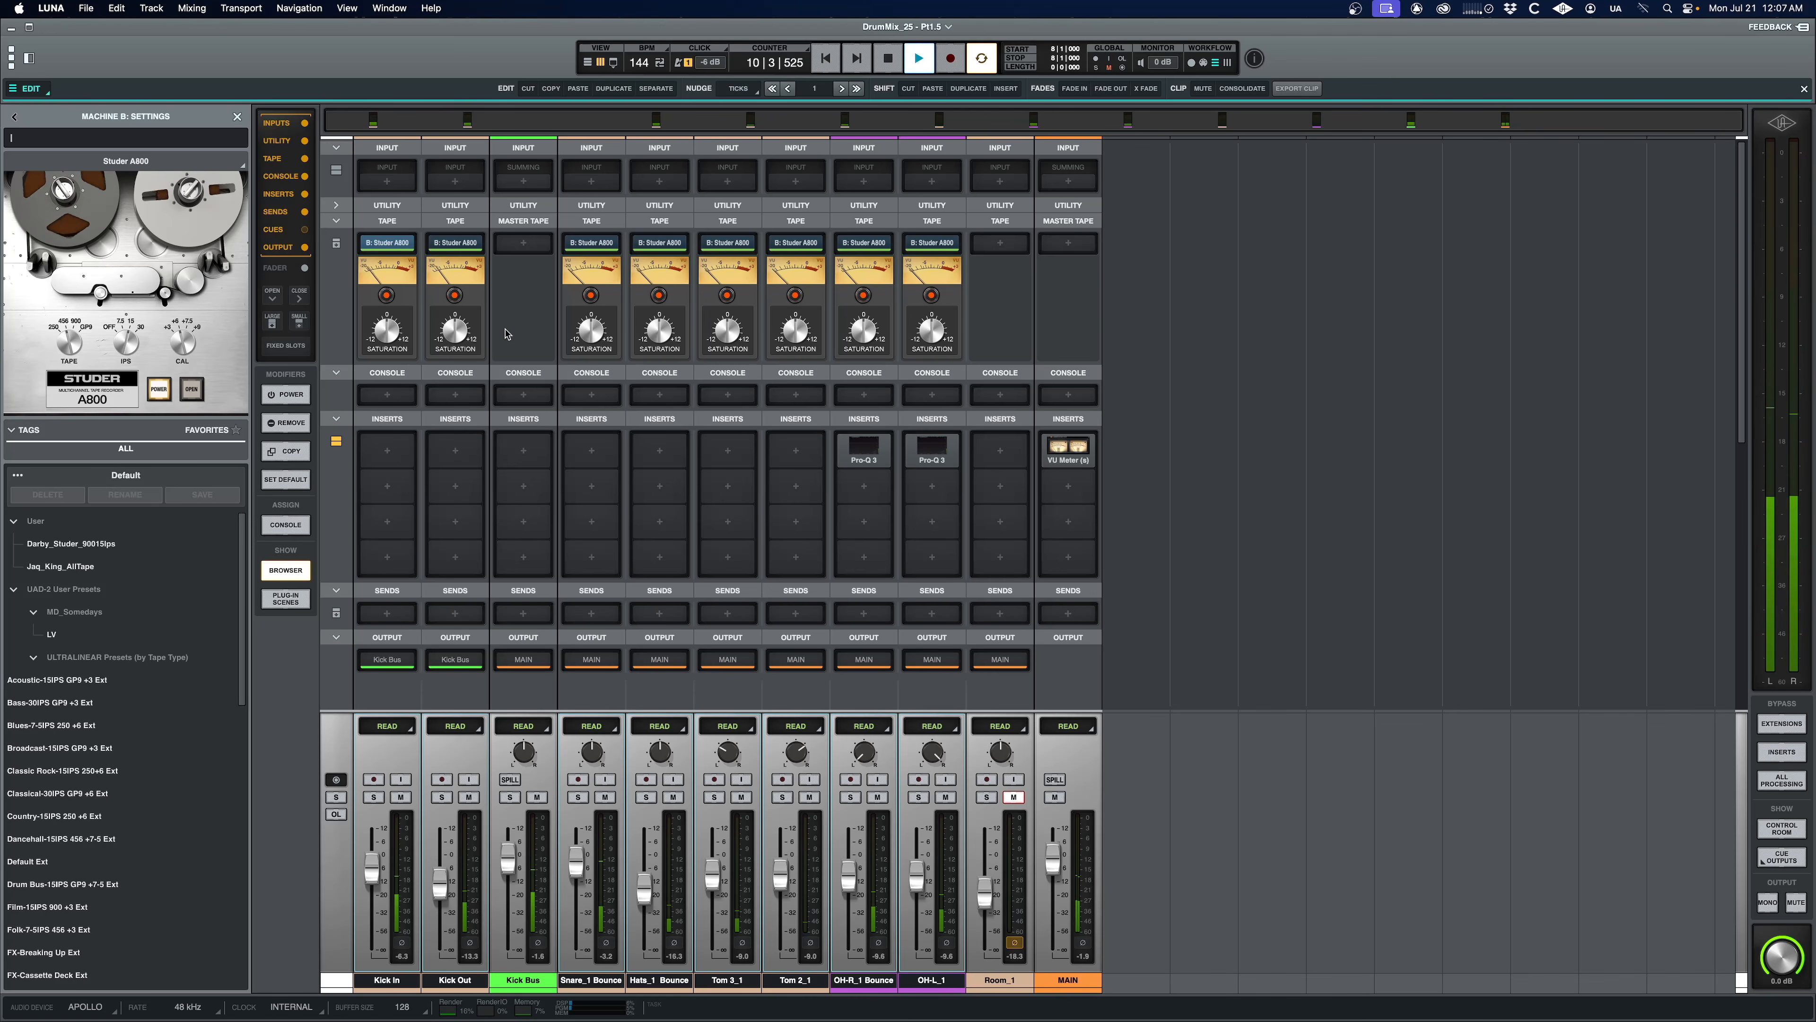
{"action": "key", "text": "space"}
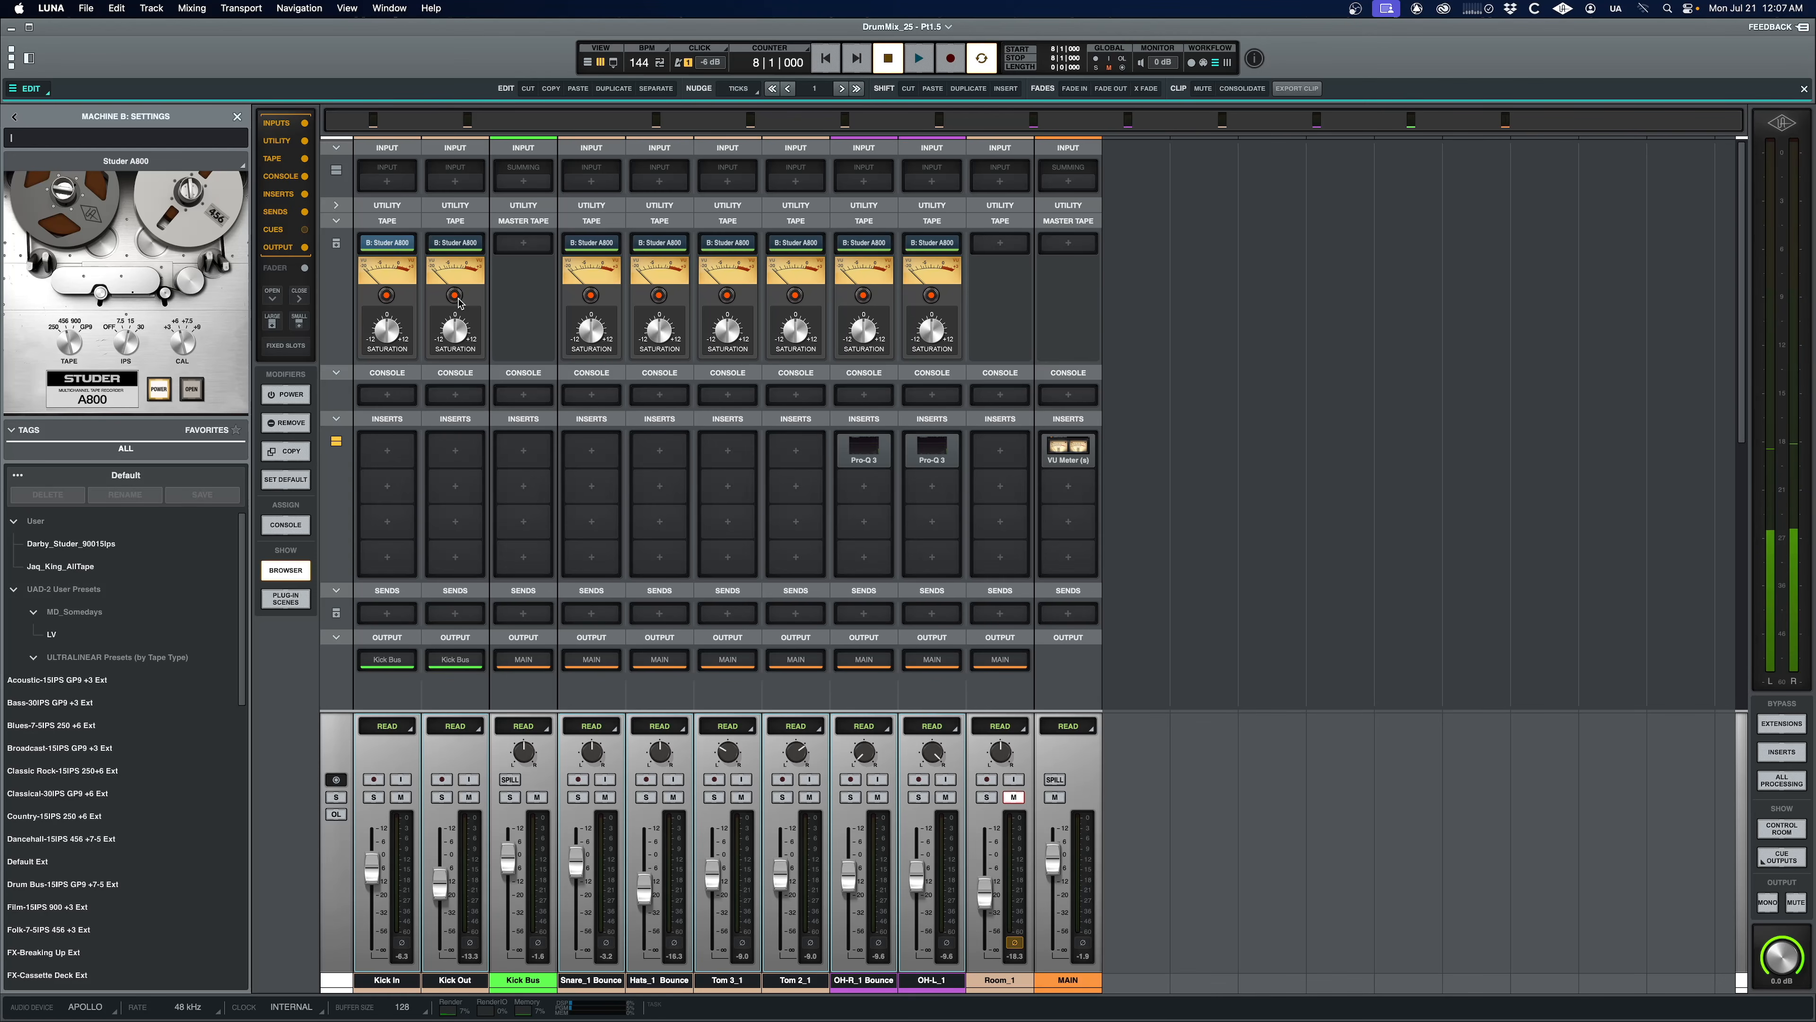
{"action": "key", "text": "space"}
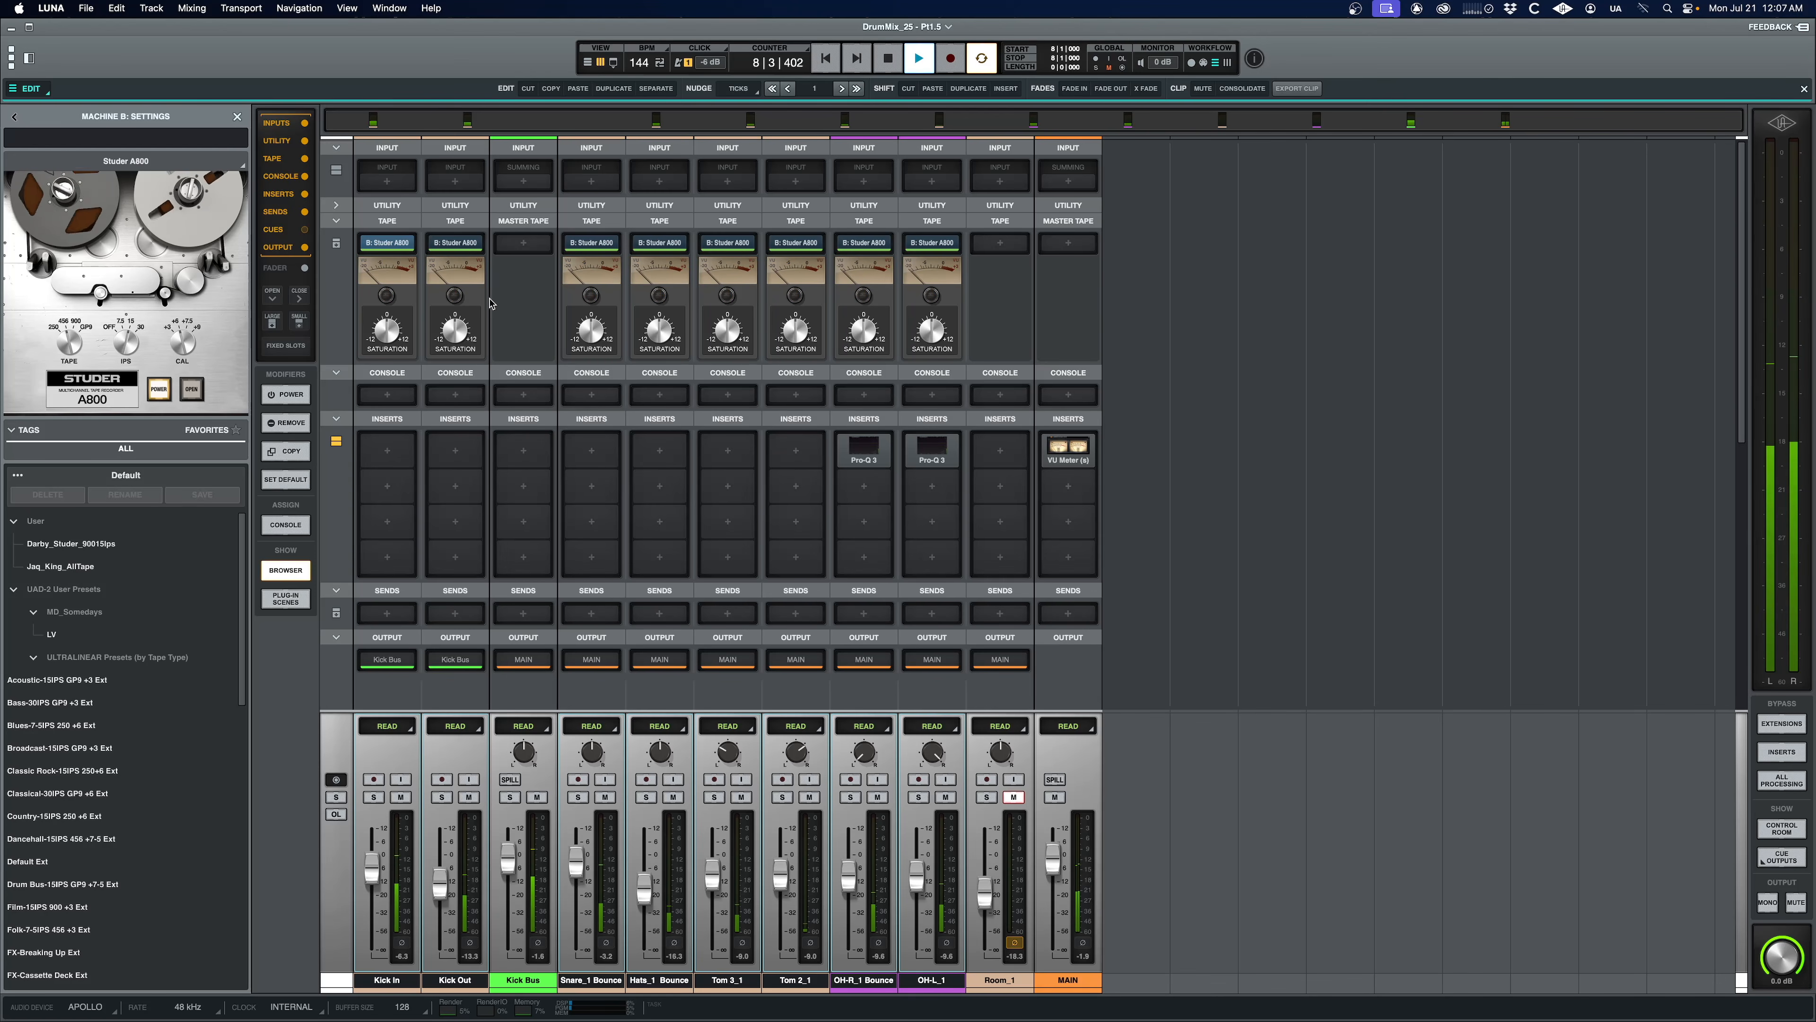
{"action": "key", "text": "space"}
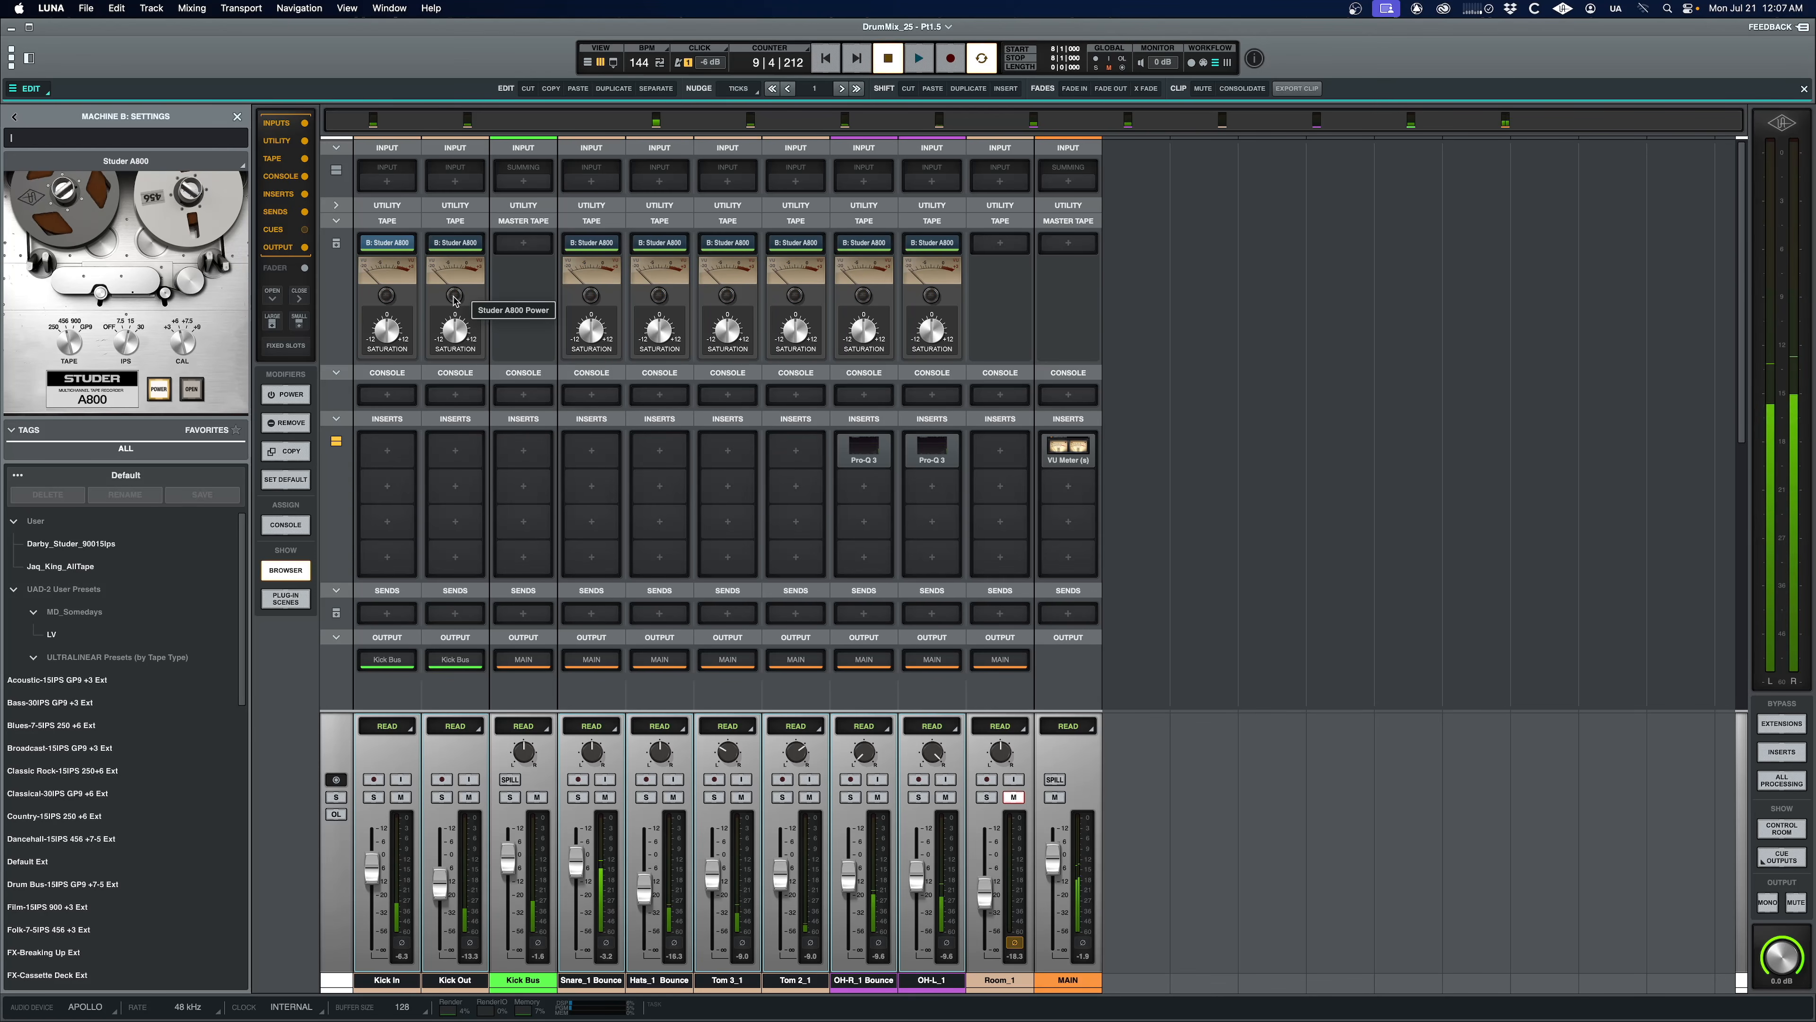
{"action": "key", "text": "space"}
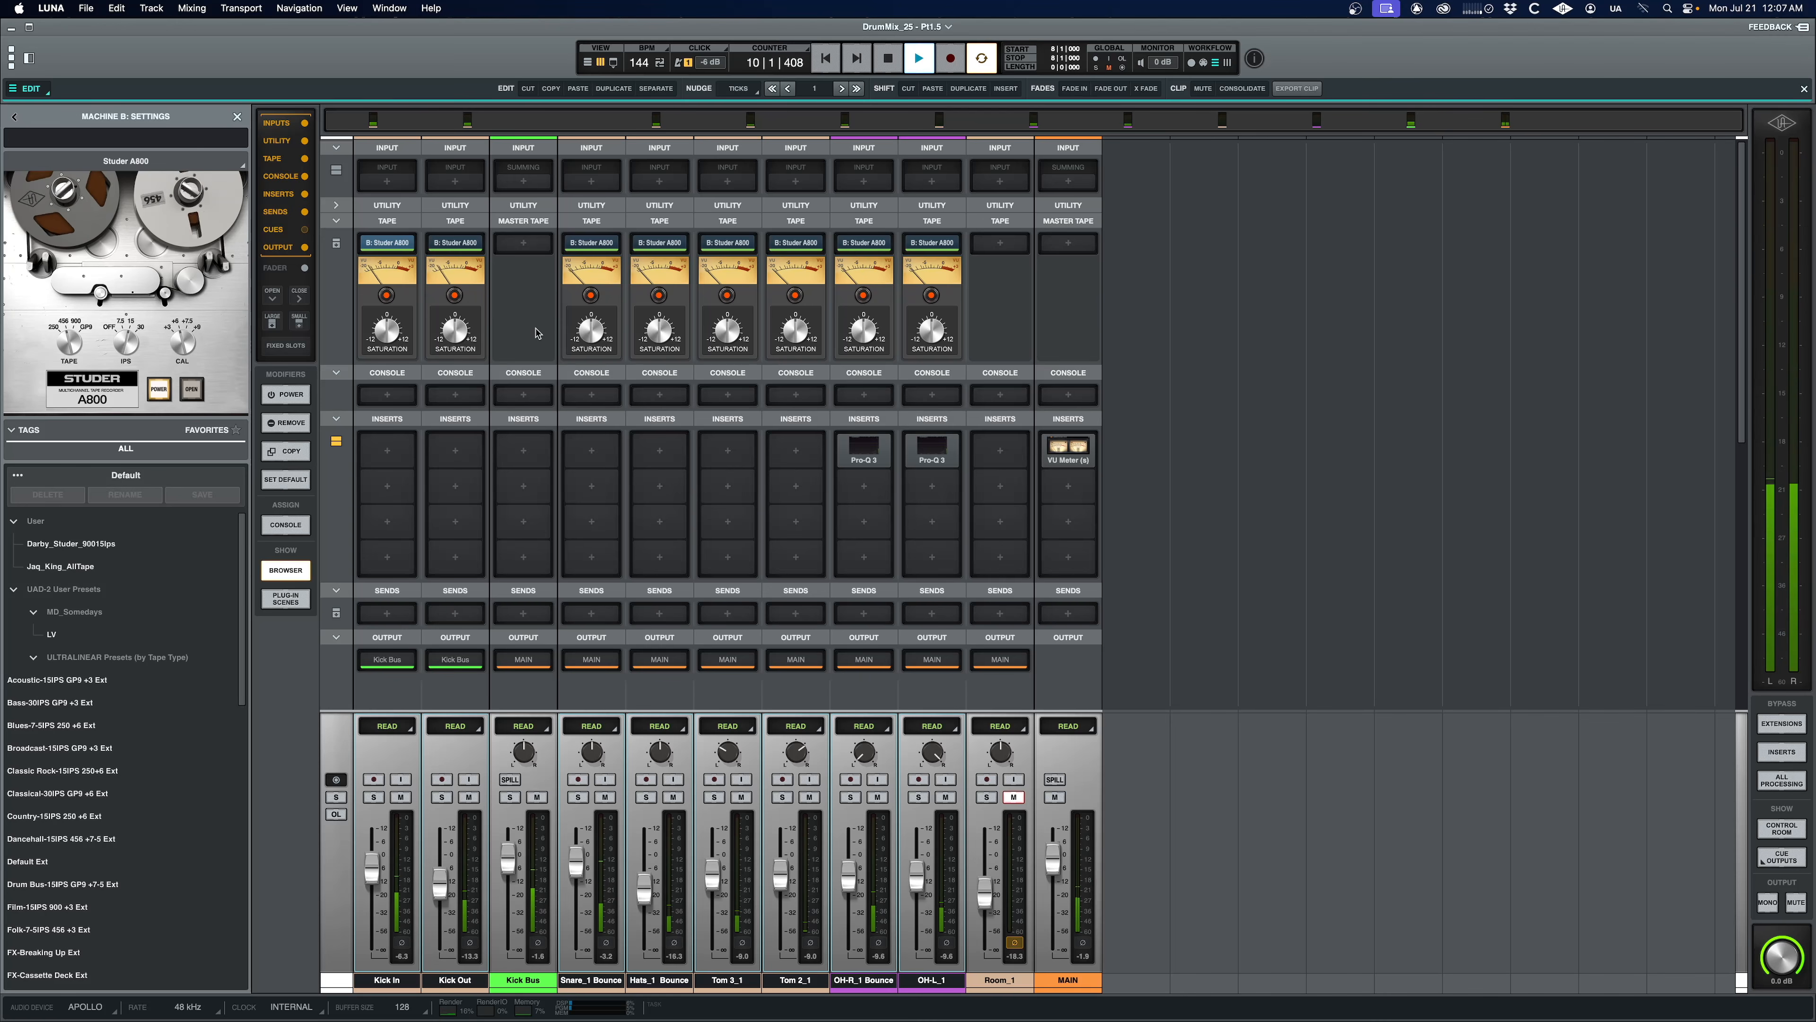
{"action": "key", "text": "space"}
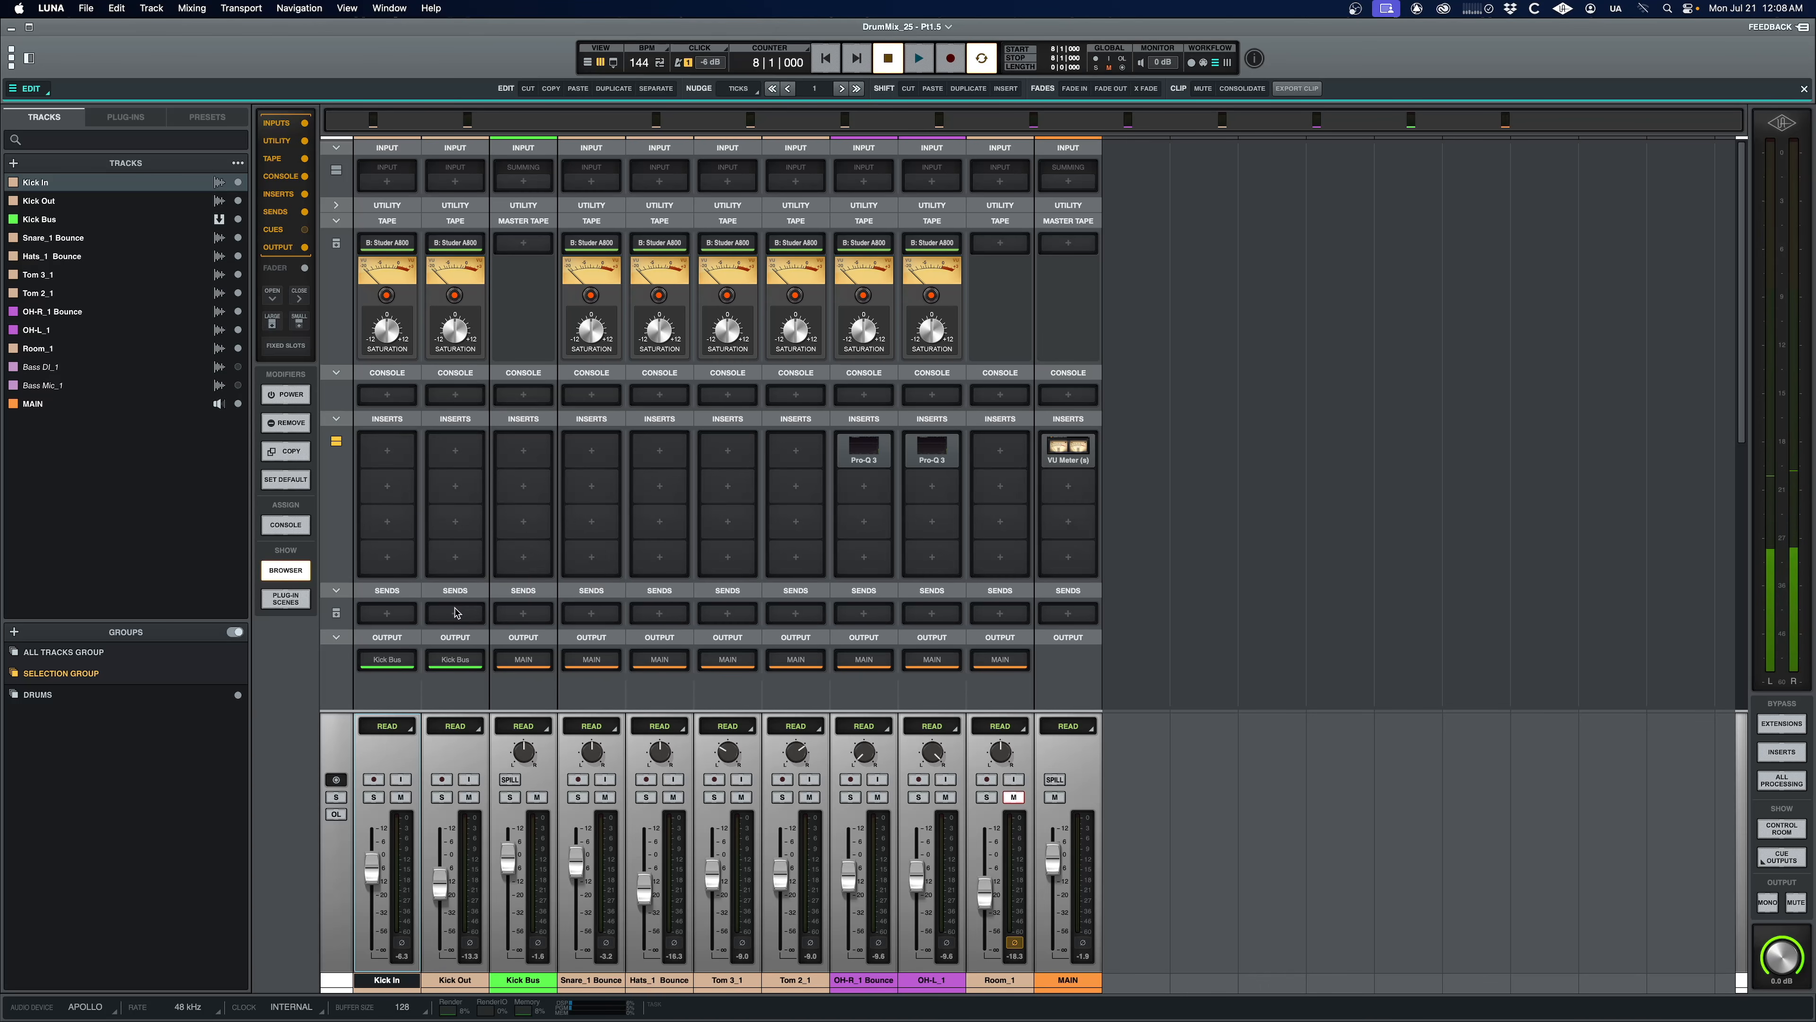
Step: Play the Kick Bus in solo, and then stop playback and clear the solo
{"action": "left_click", "coordinate": [522, 980]}
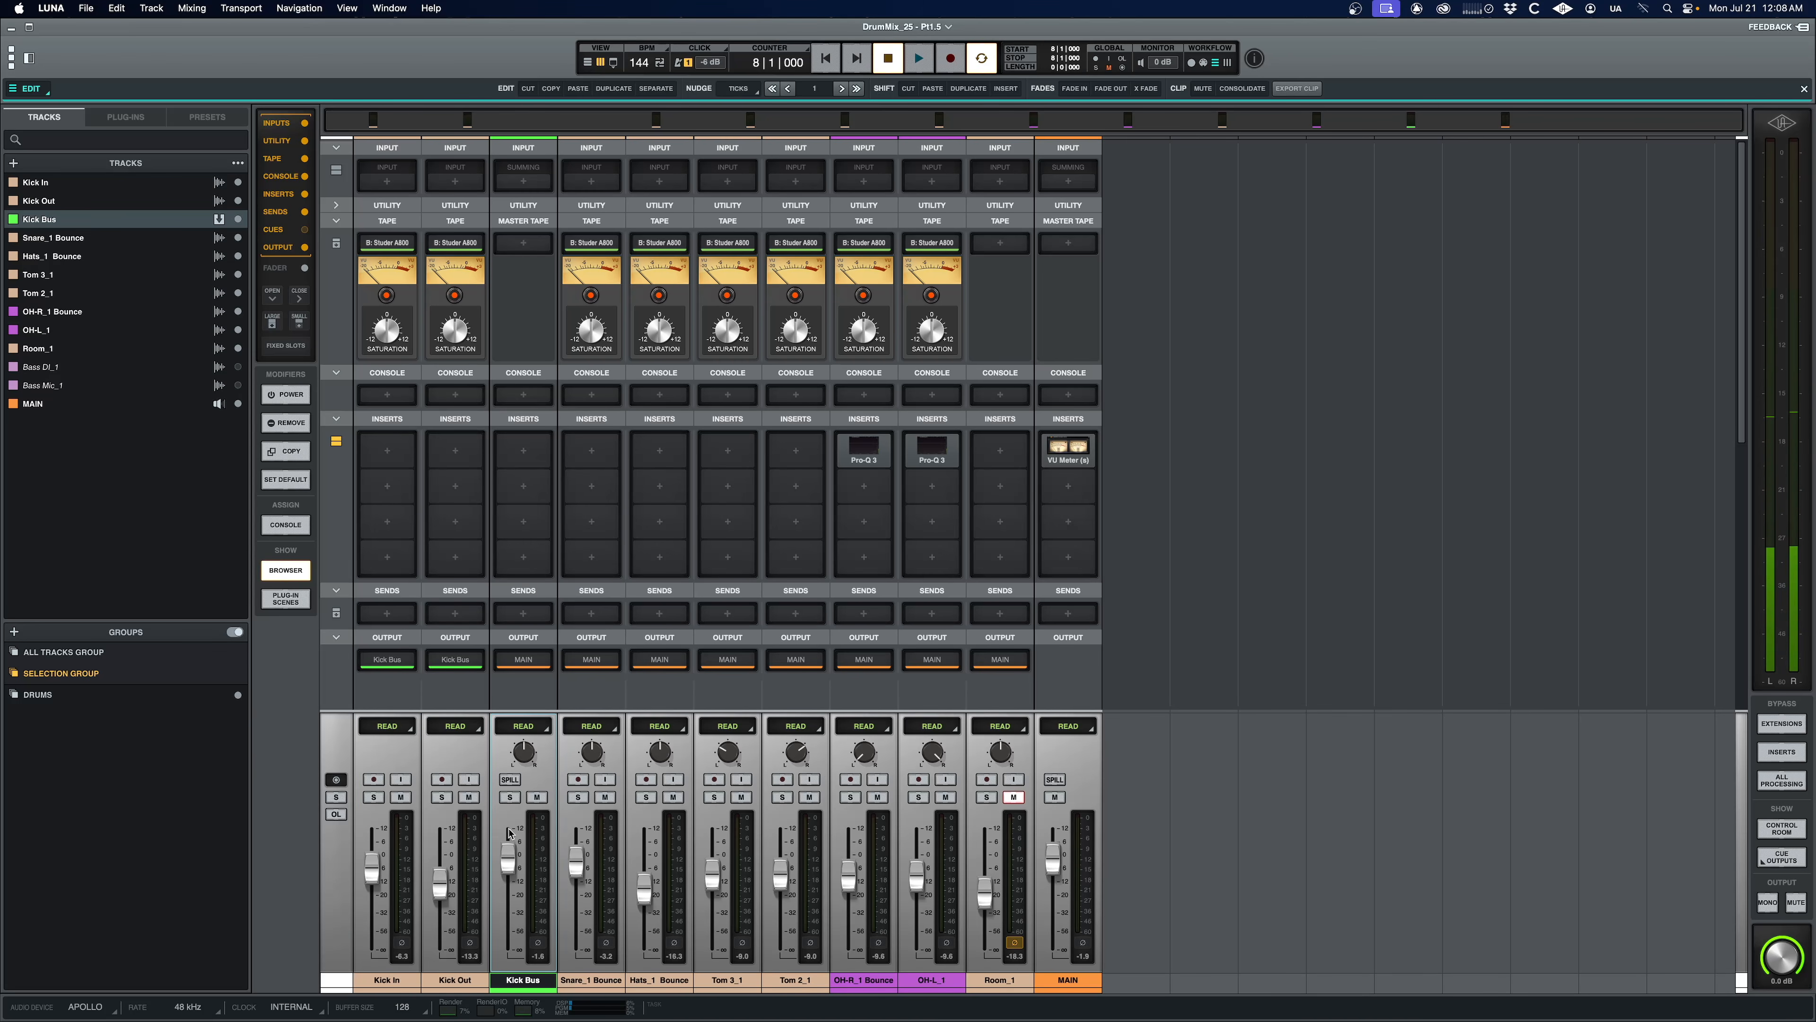
{"action": "left_click", "coordinate": [510, 798]}
{"action": "key", "text": "space"}
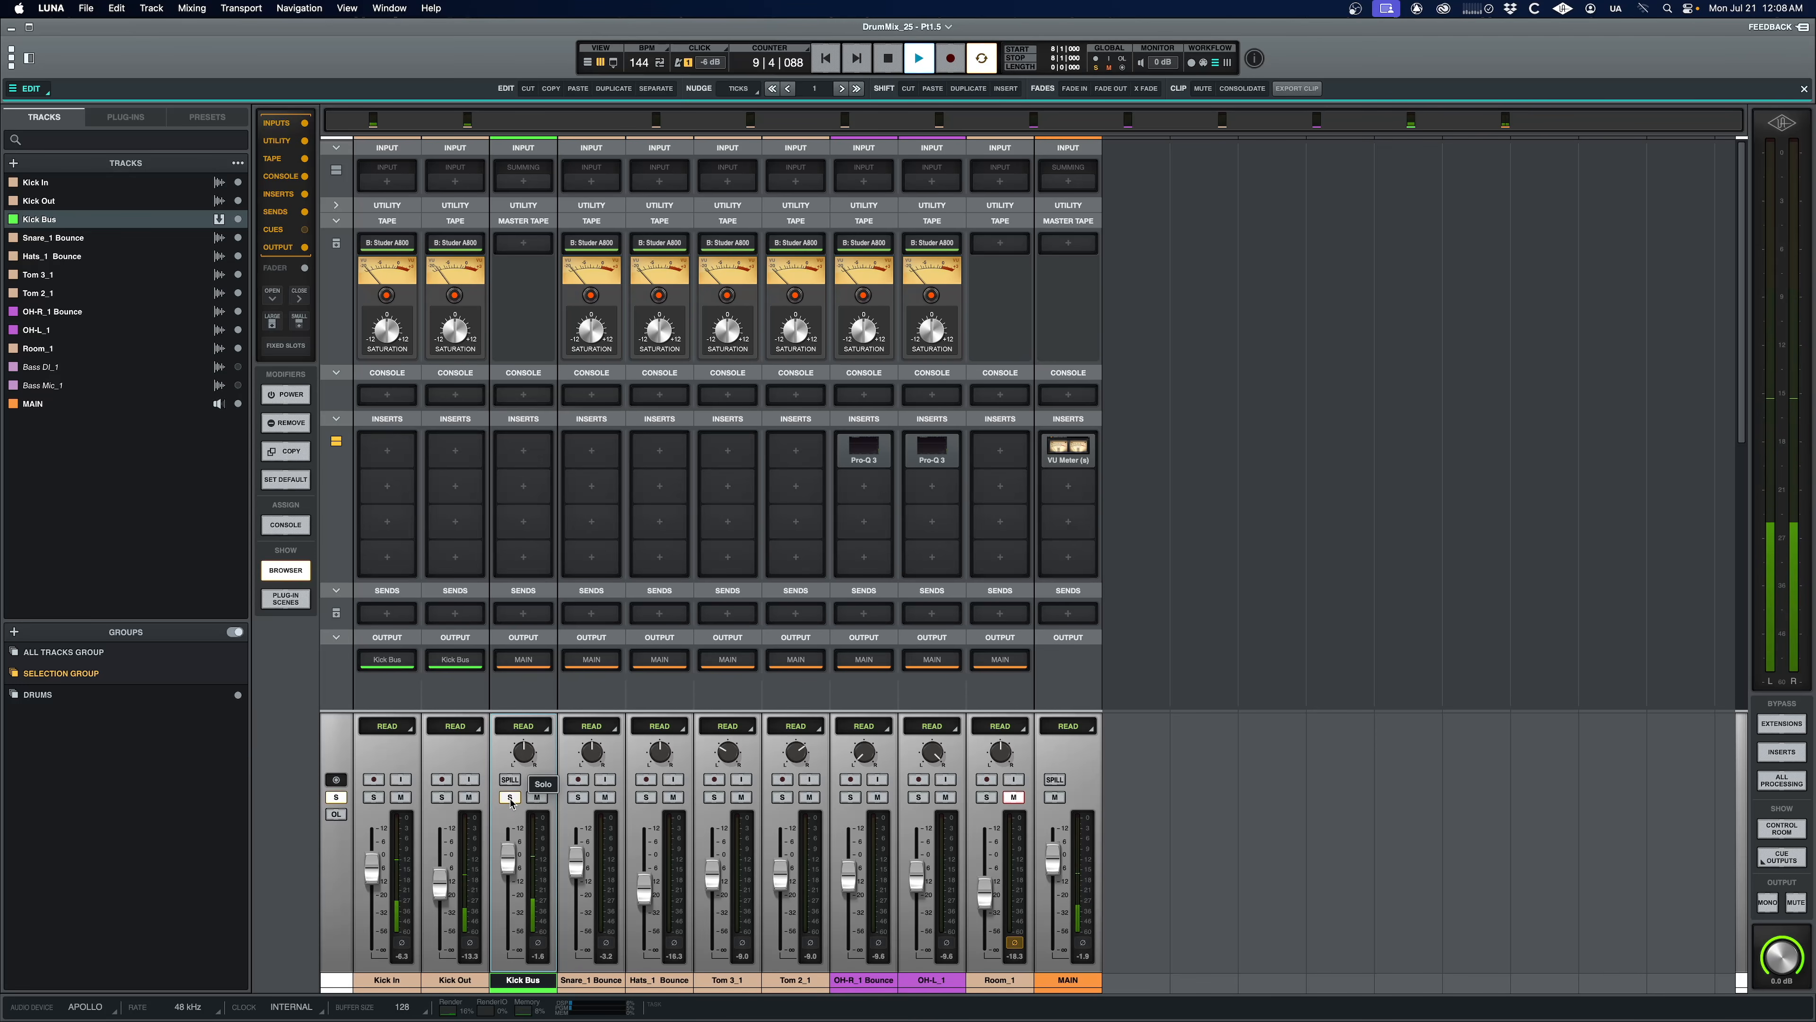
{"action": "left_click", "coordinate": [510, 798]}
{"action": "key", "text": "space"}
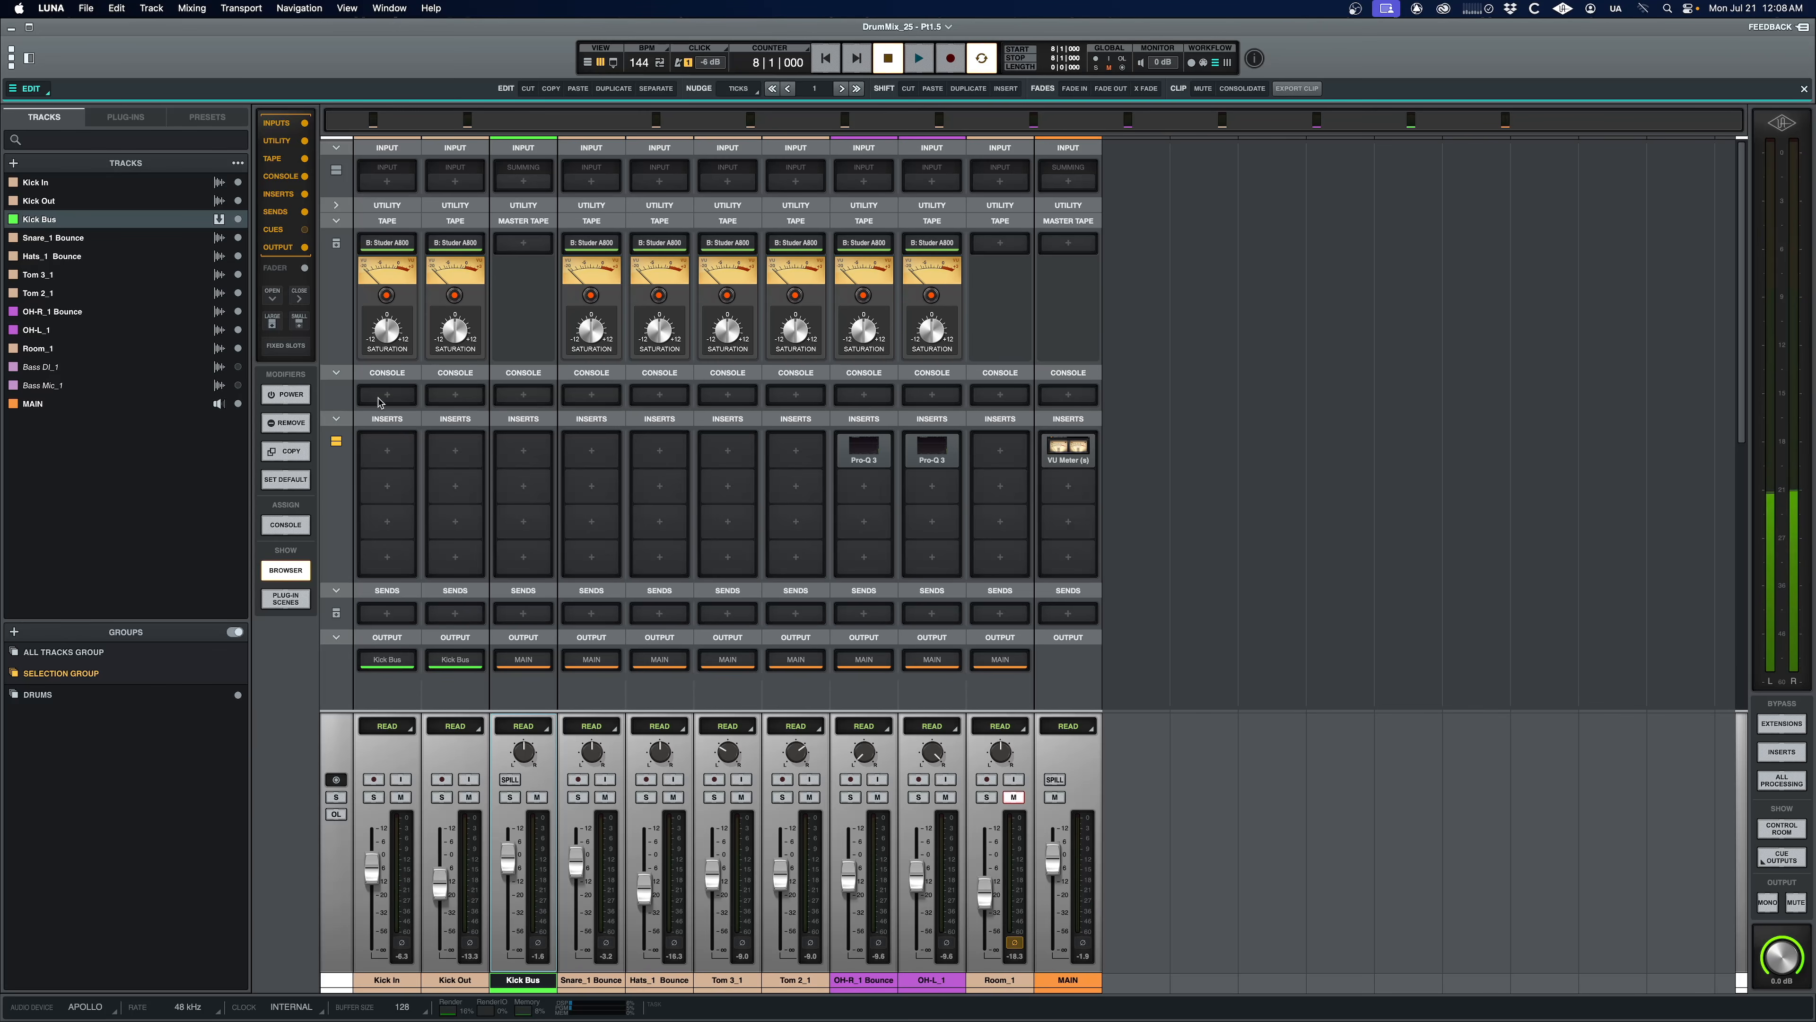
Step: Load the API Vision channel strip in the console slot of the Kick In track
{"action": "scroll", "coordinate": [383, 401], "scroll_direction": "down", "scroll_amount": 1}
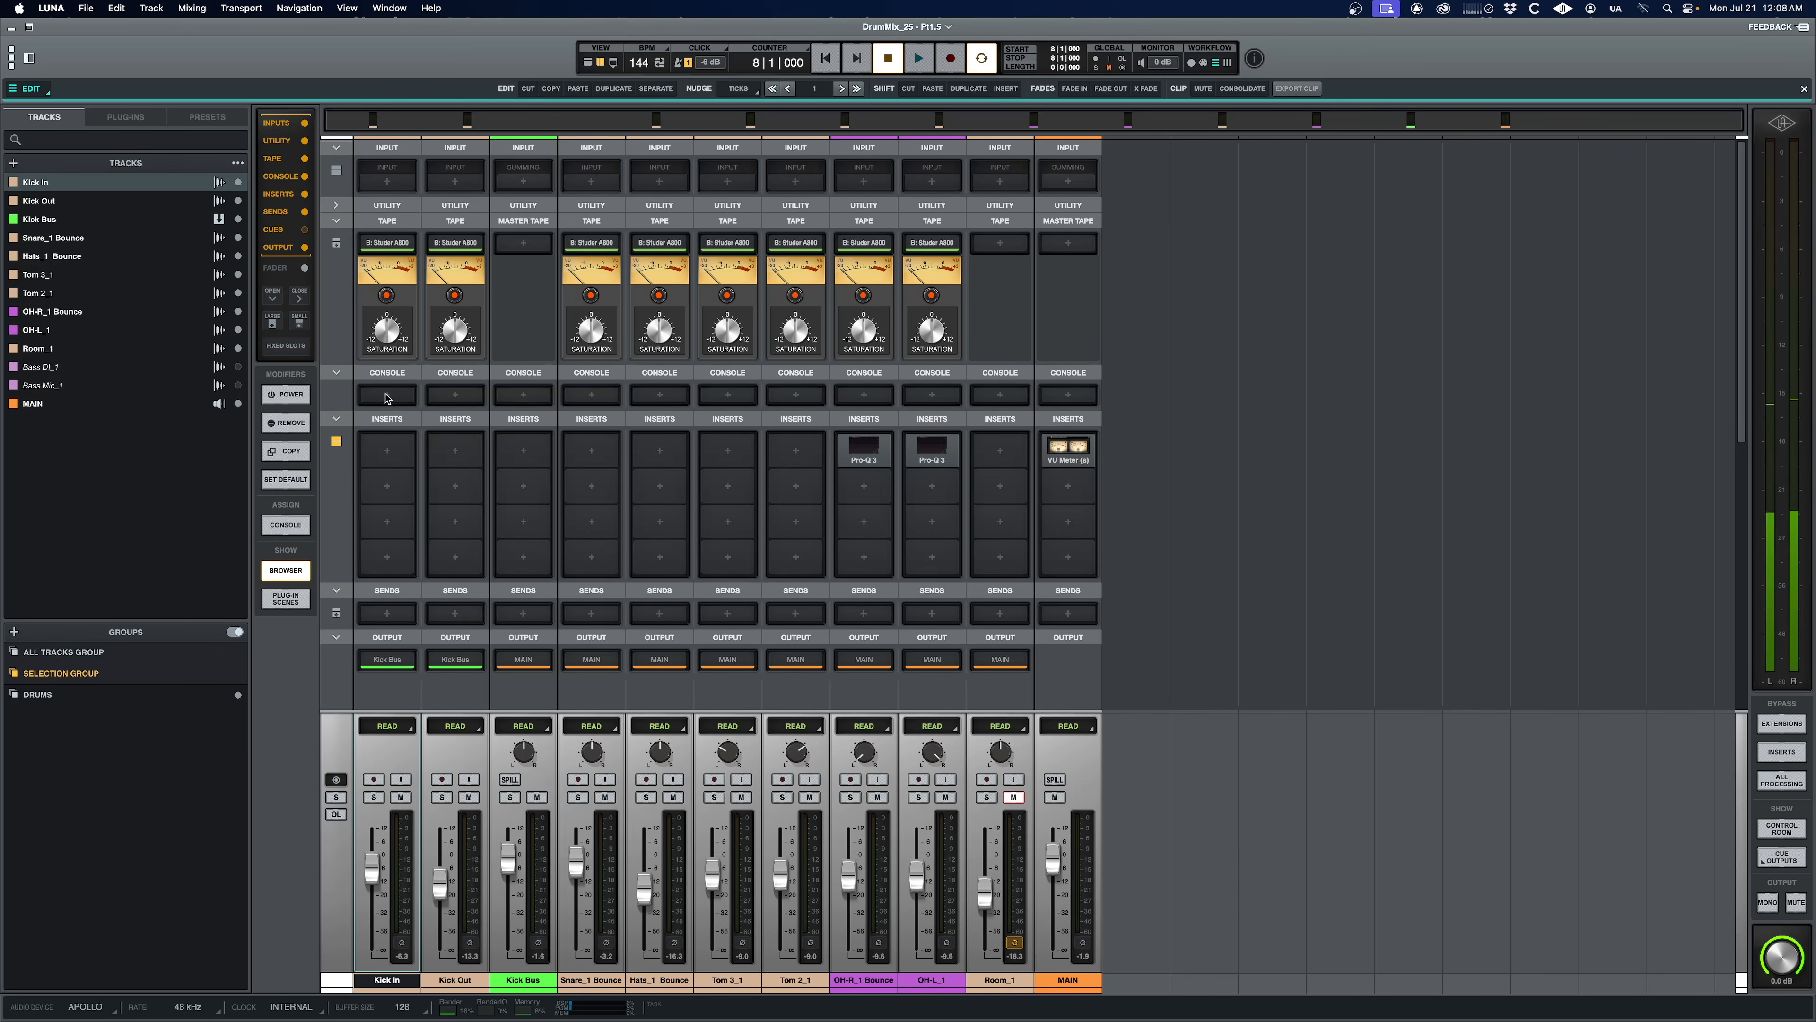
{"action": "left_click", "coordinate": [387, 392]}
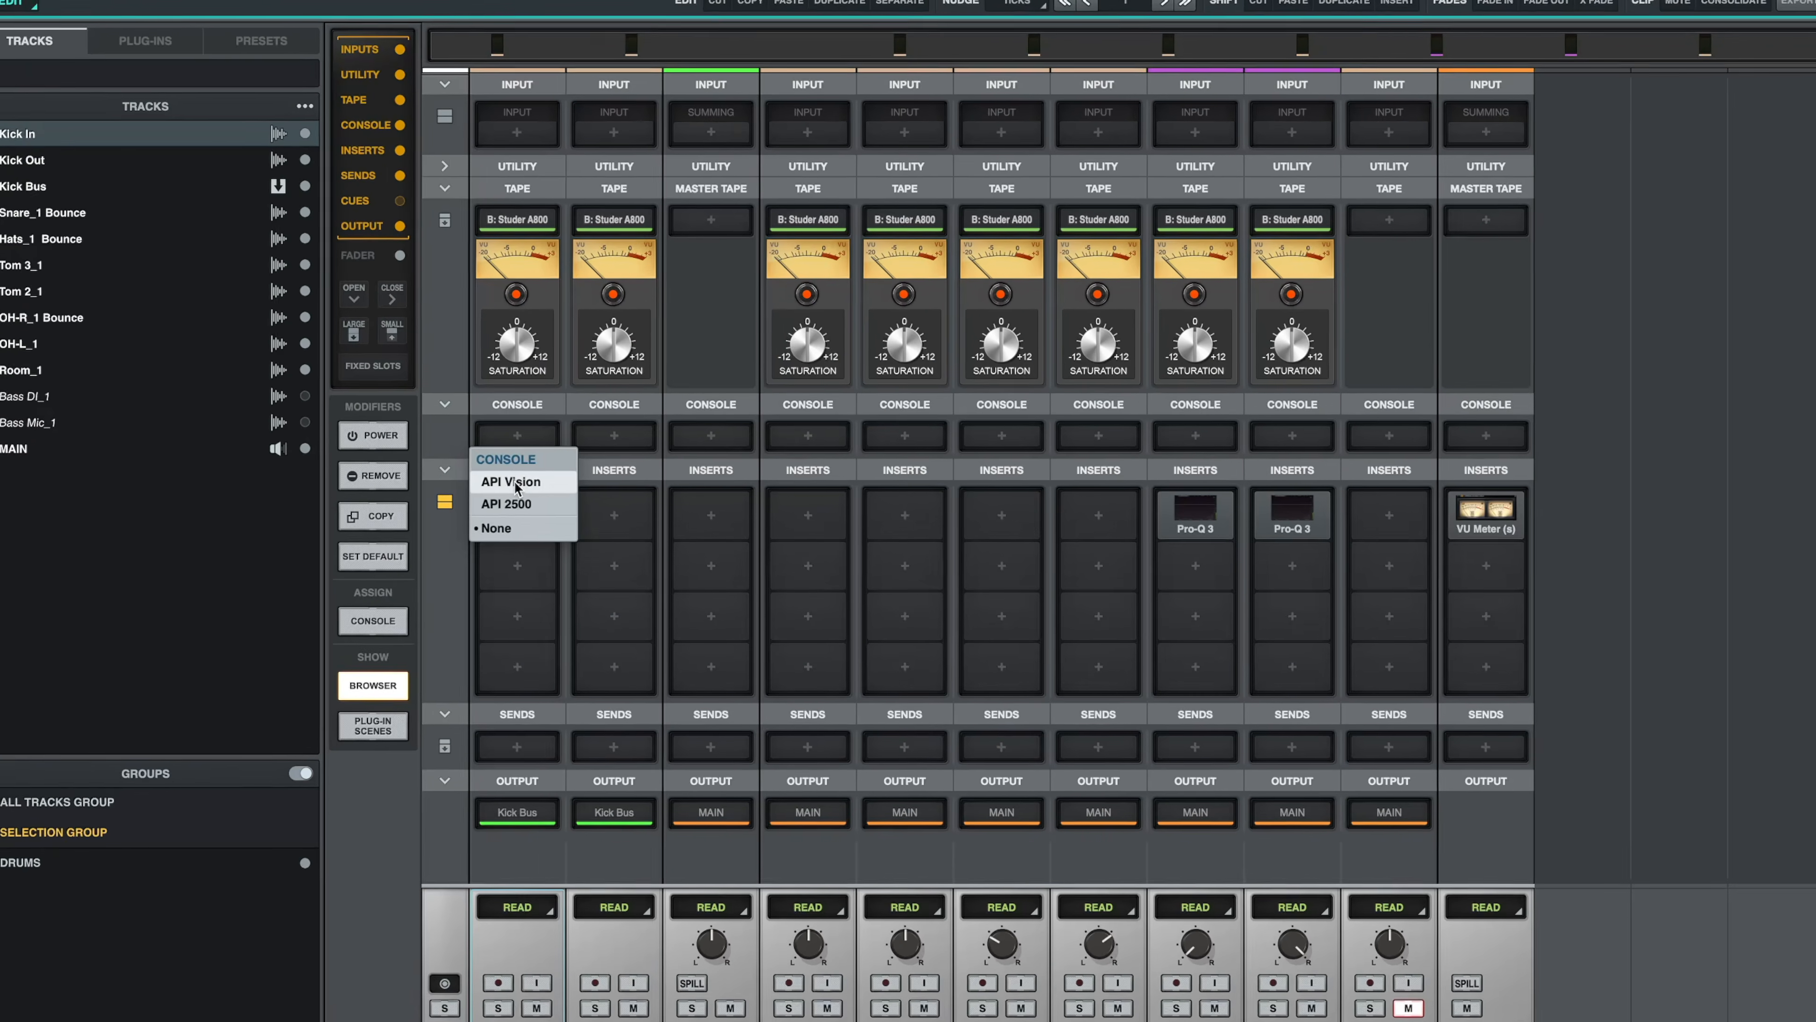
{"action": "left_click", "coordinate": [441, 454]}
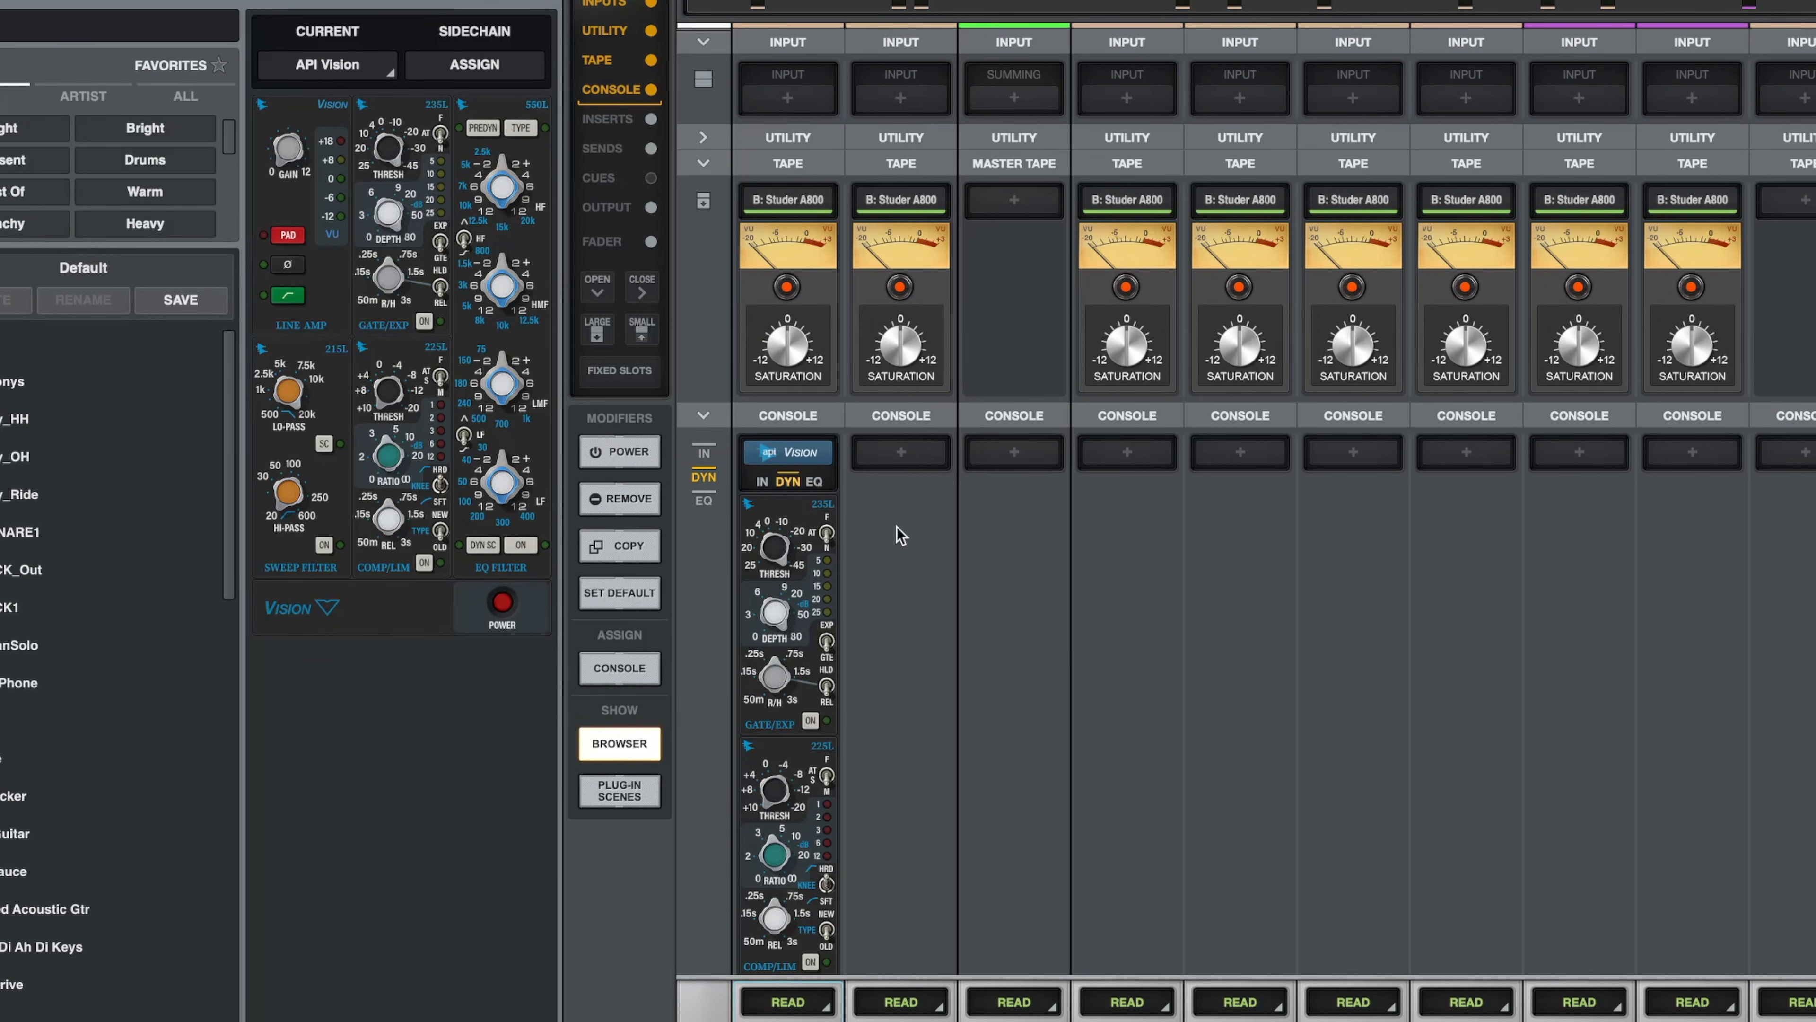
Step: Turn on the sweep filter in Kick In's Vision input section and adjust its Hi-Pass cutoff
{"action": "scroll", "coordinate": [958, 585], "scroll_direction": "down", "scroll_amount": 2}
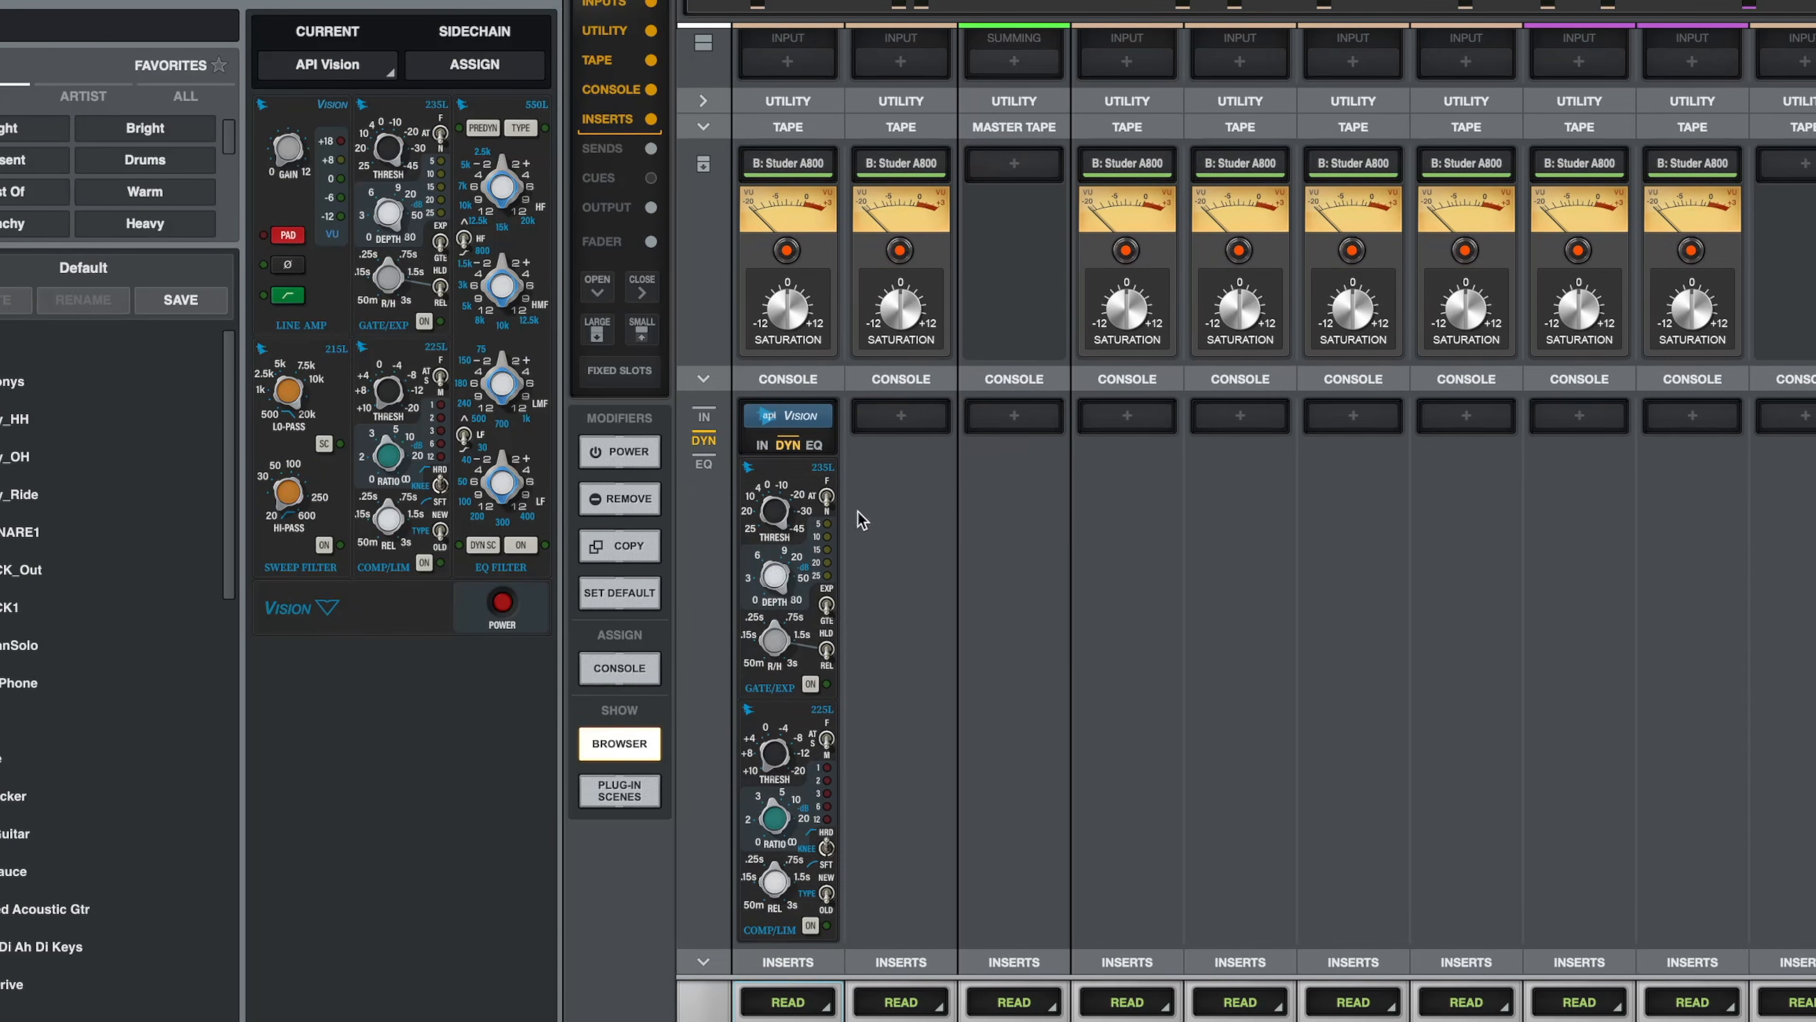
{"action": "left_click", "coordinate": [763, 444]}
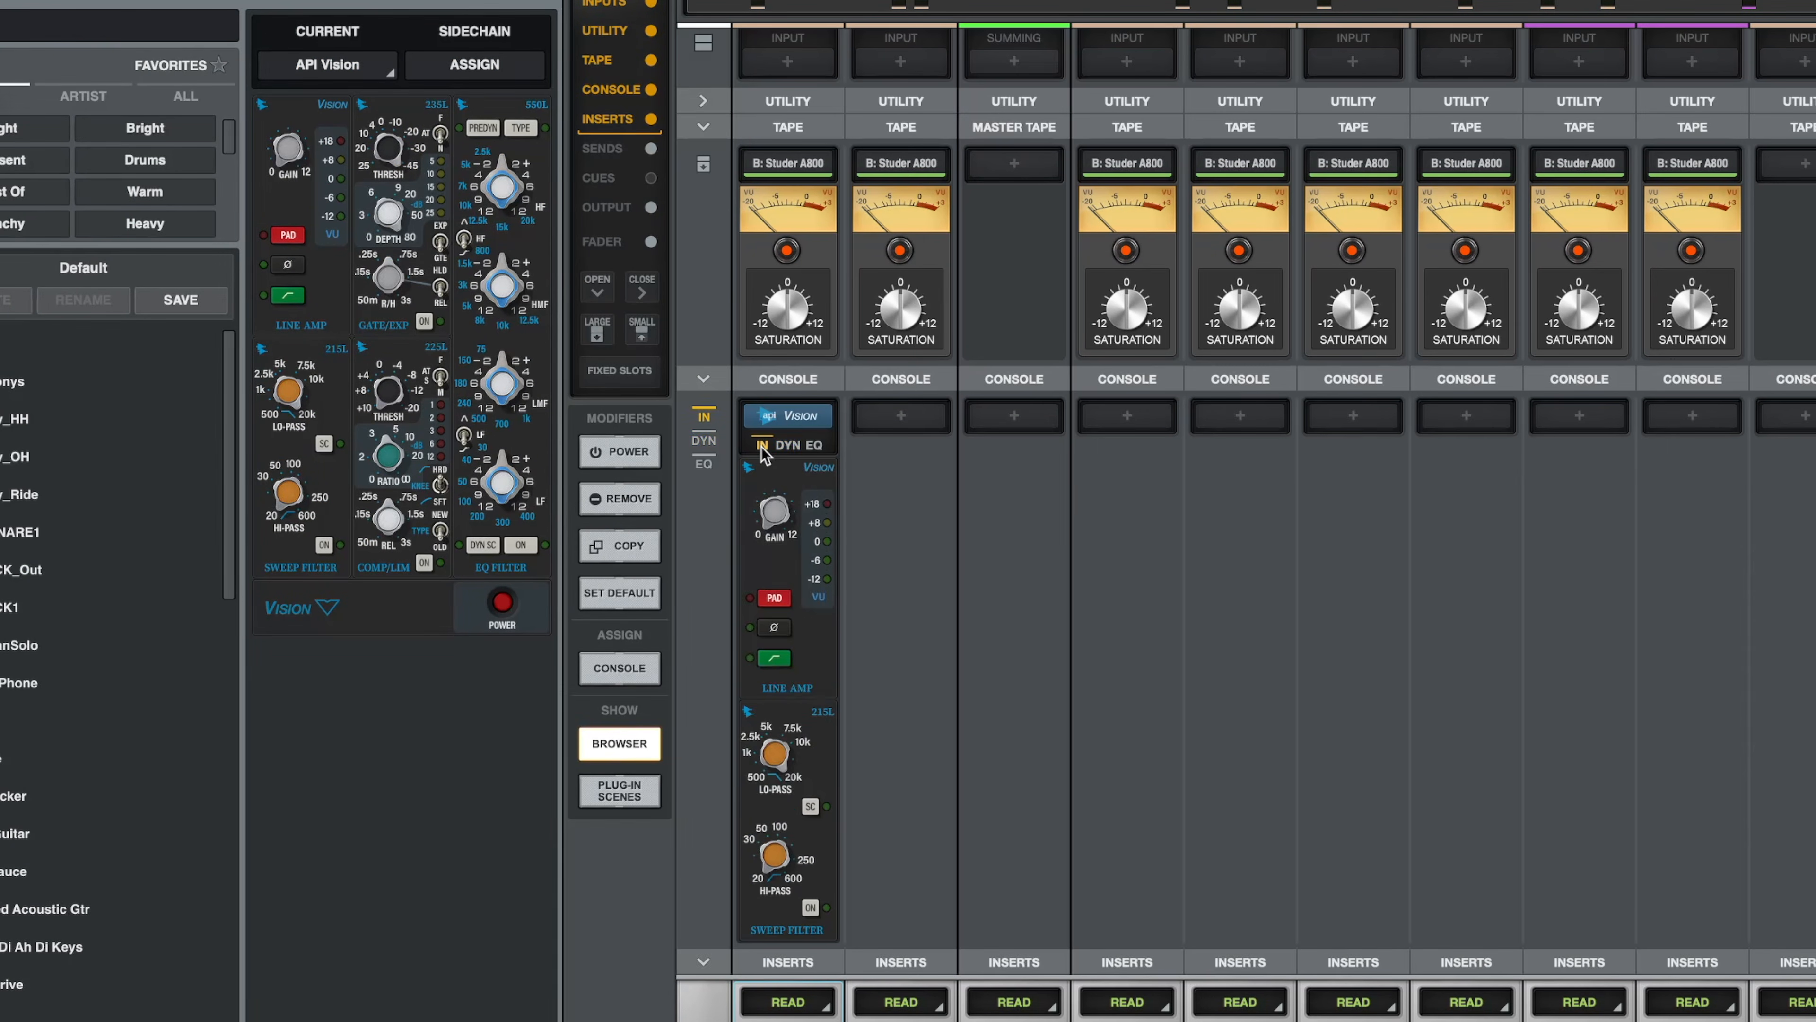
{"action": "left_click", "coordinate": [810, 909]}
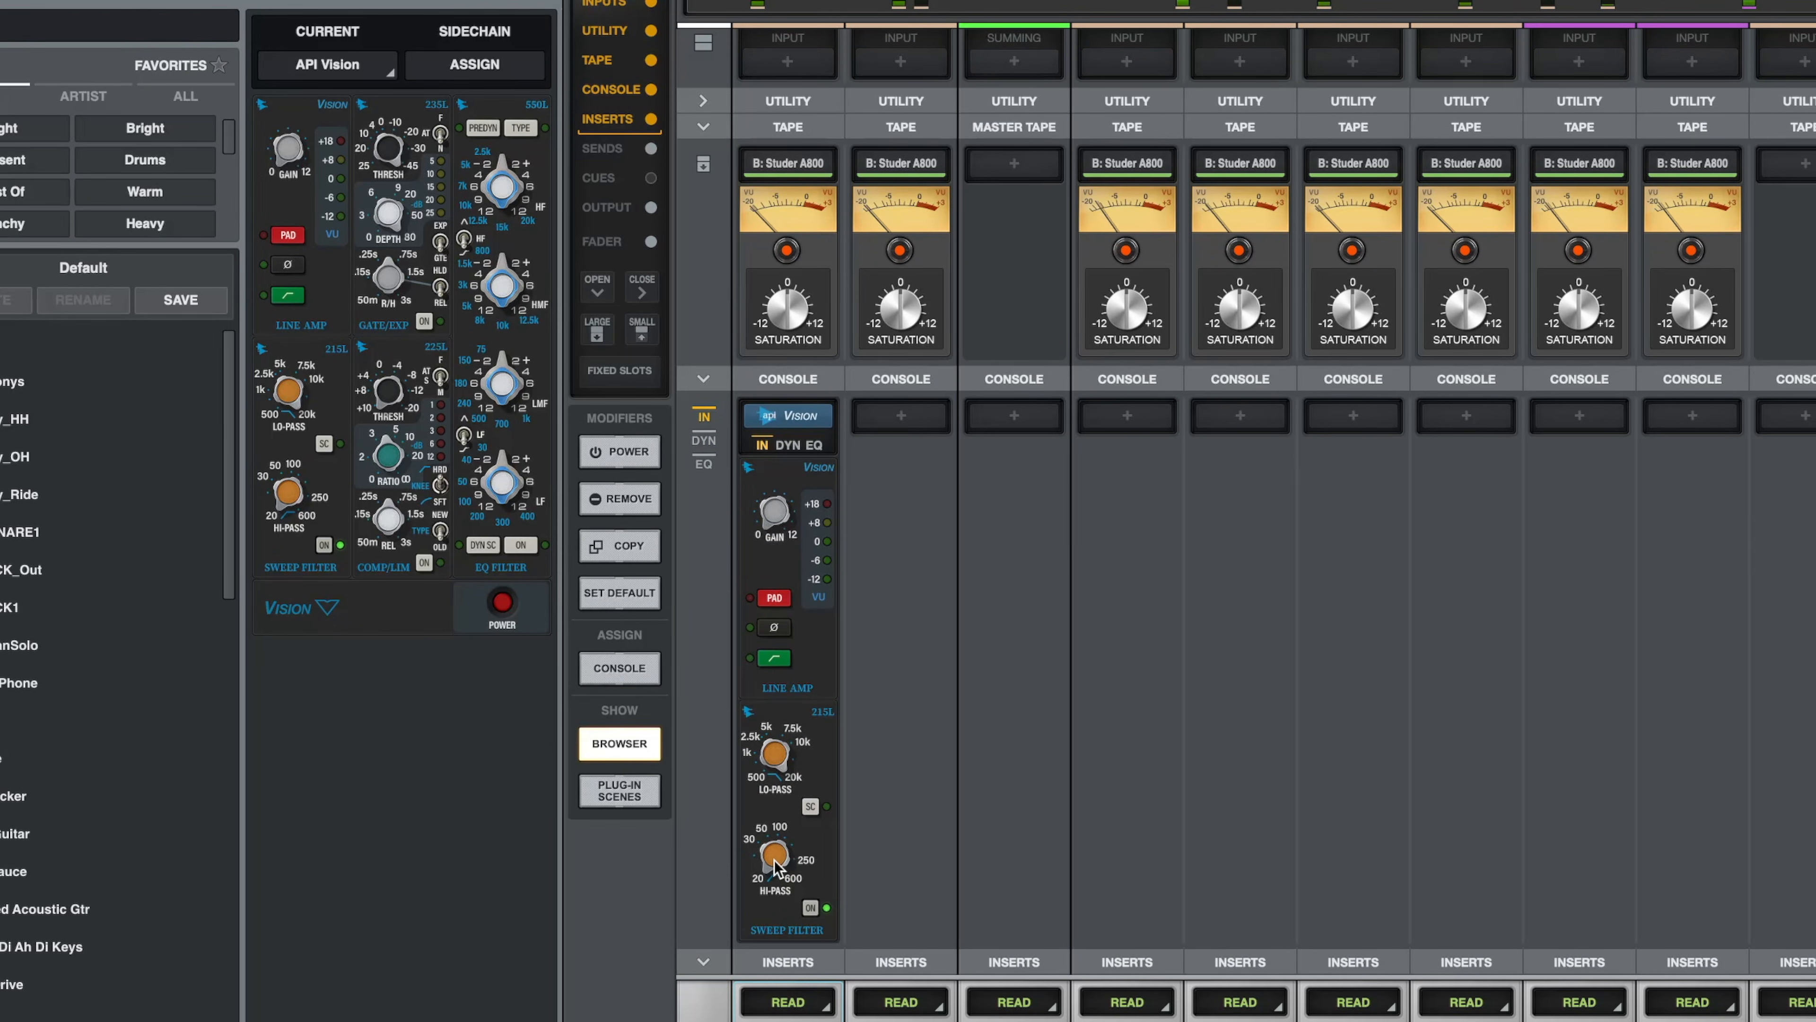
{"action": "left_click_drag", "start_coordinate": [770, 863], "coordinate": [770, 823]}
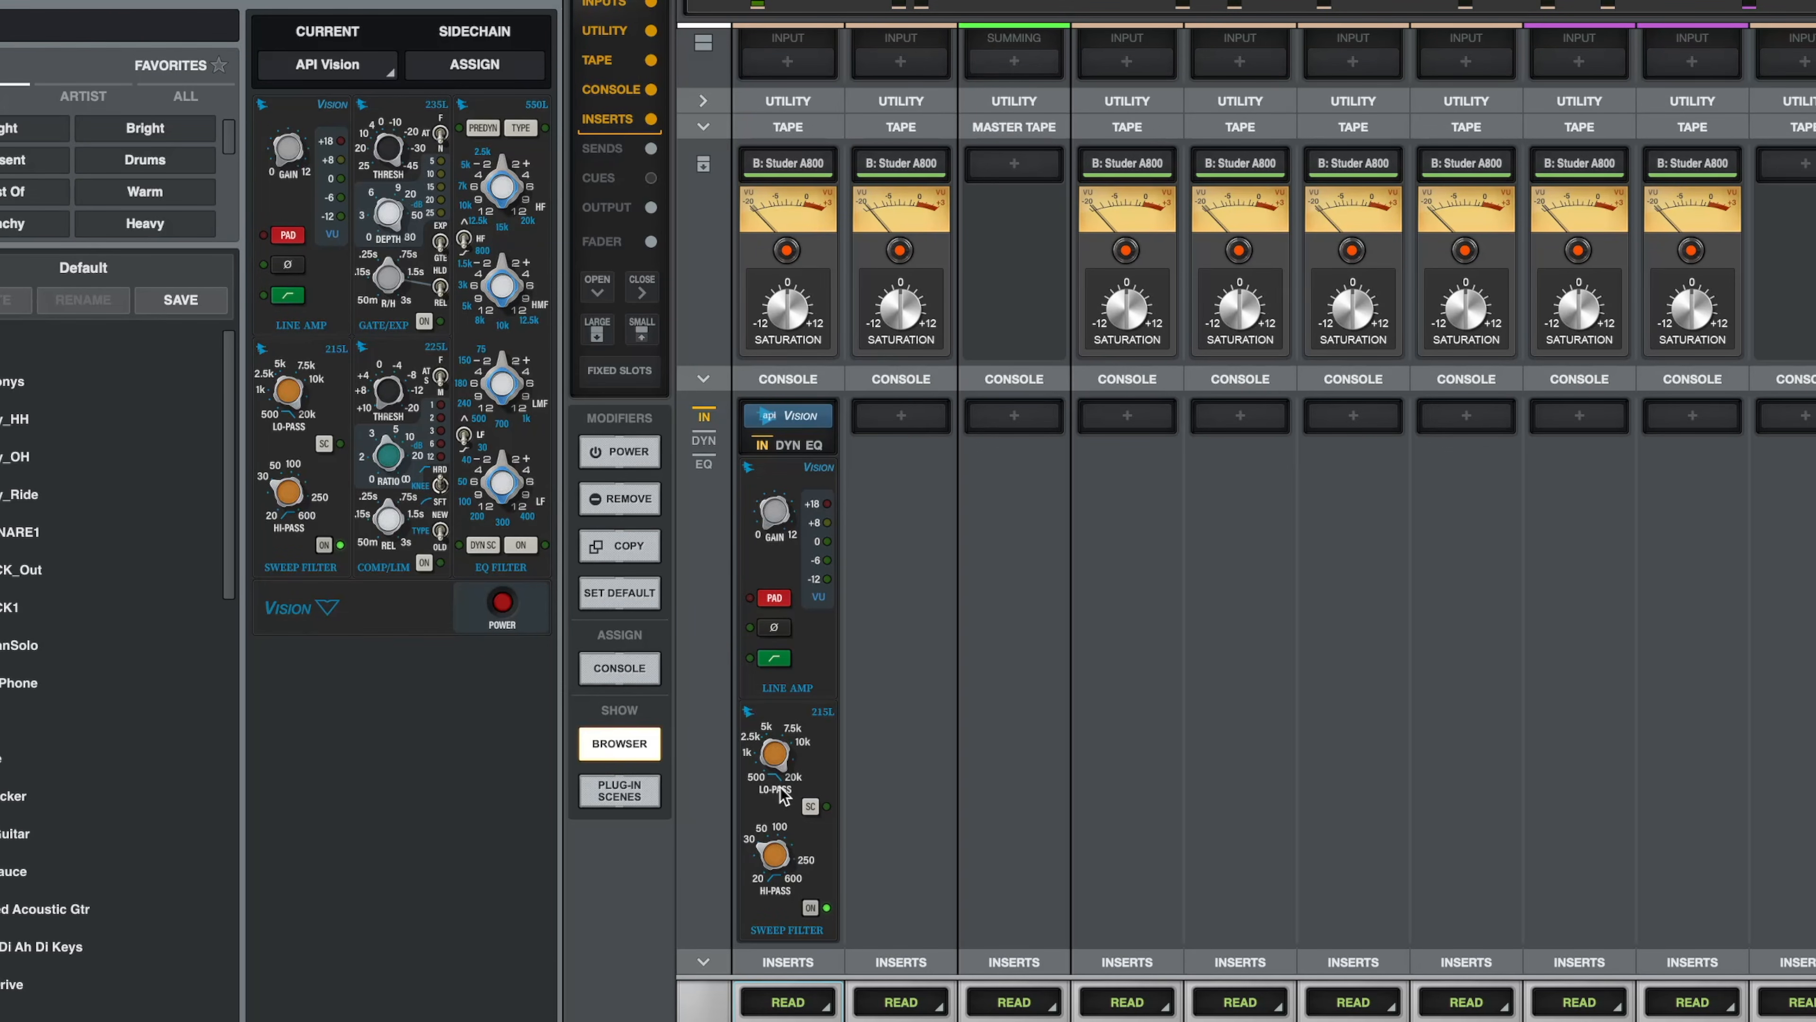
Step: Enable and adjust the Gate/Exp section of Kick In's Vision strip, comparing it with the section bypassed
{"action": "left_click", "coordinate": [790, 446]}
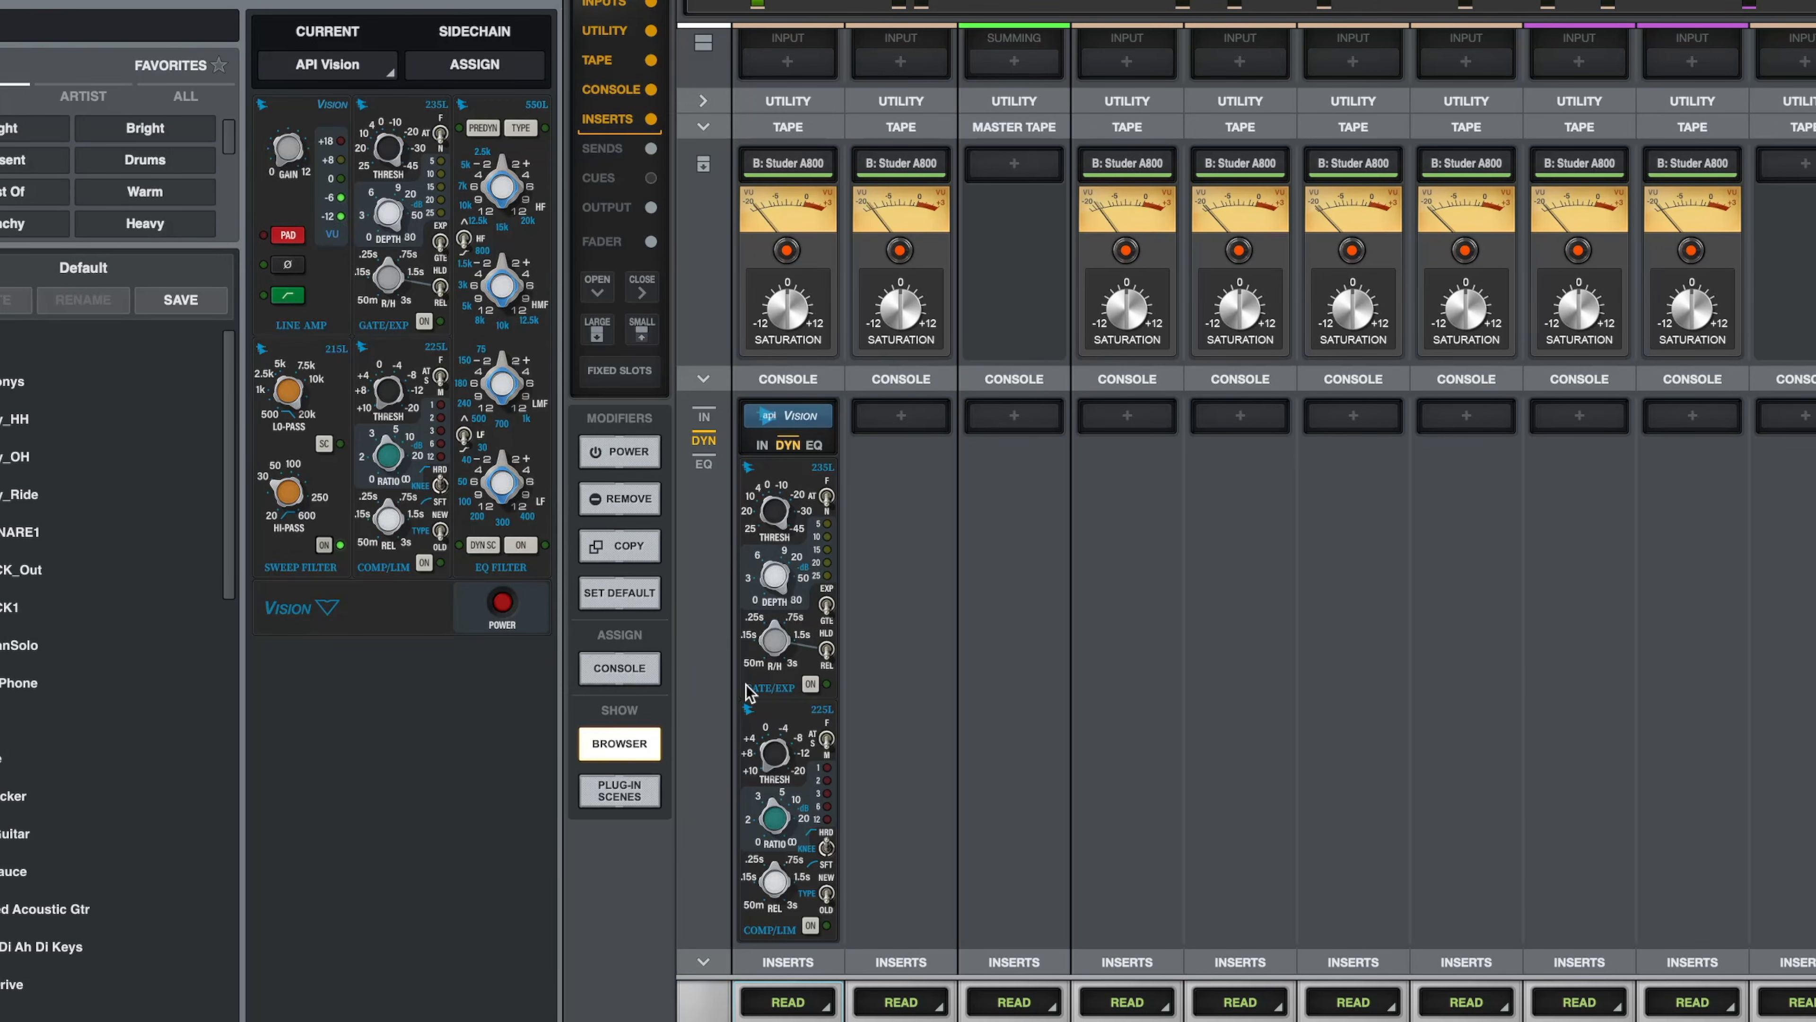
{"action": "left_click", "coordinate": [811, 685]}
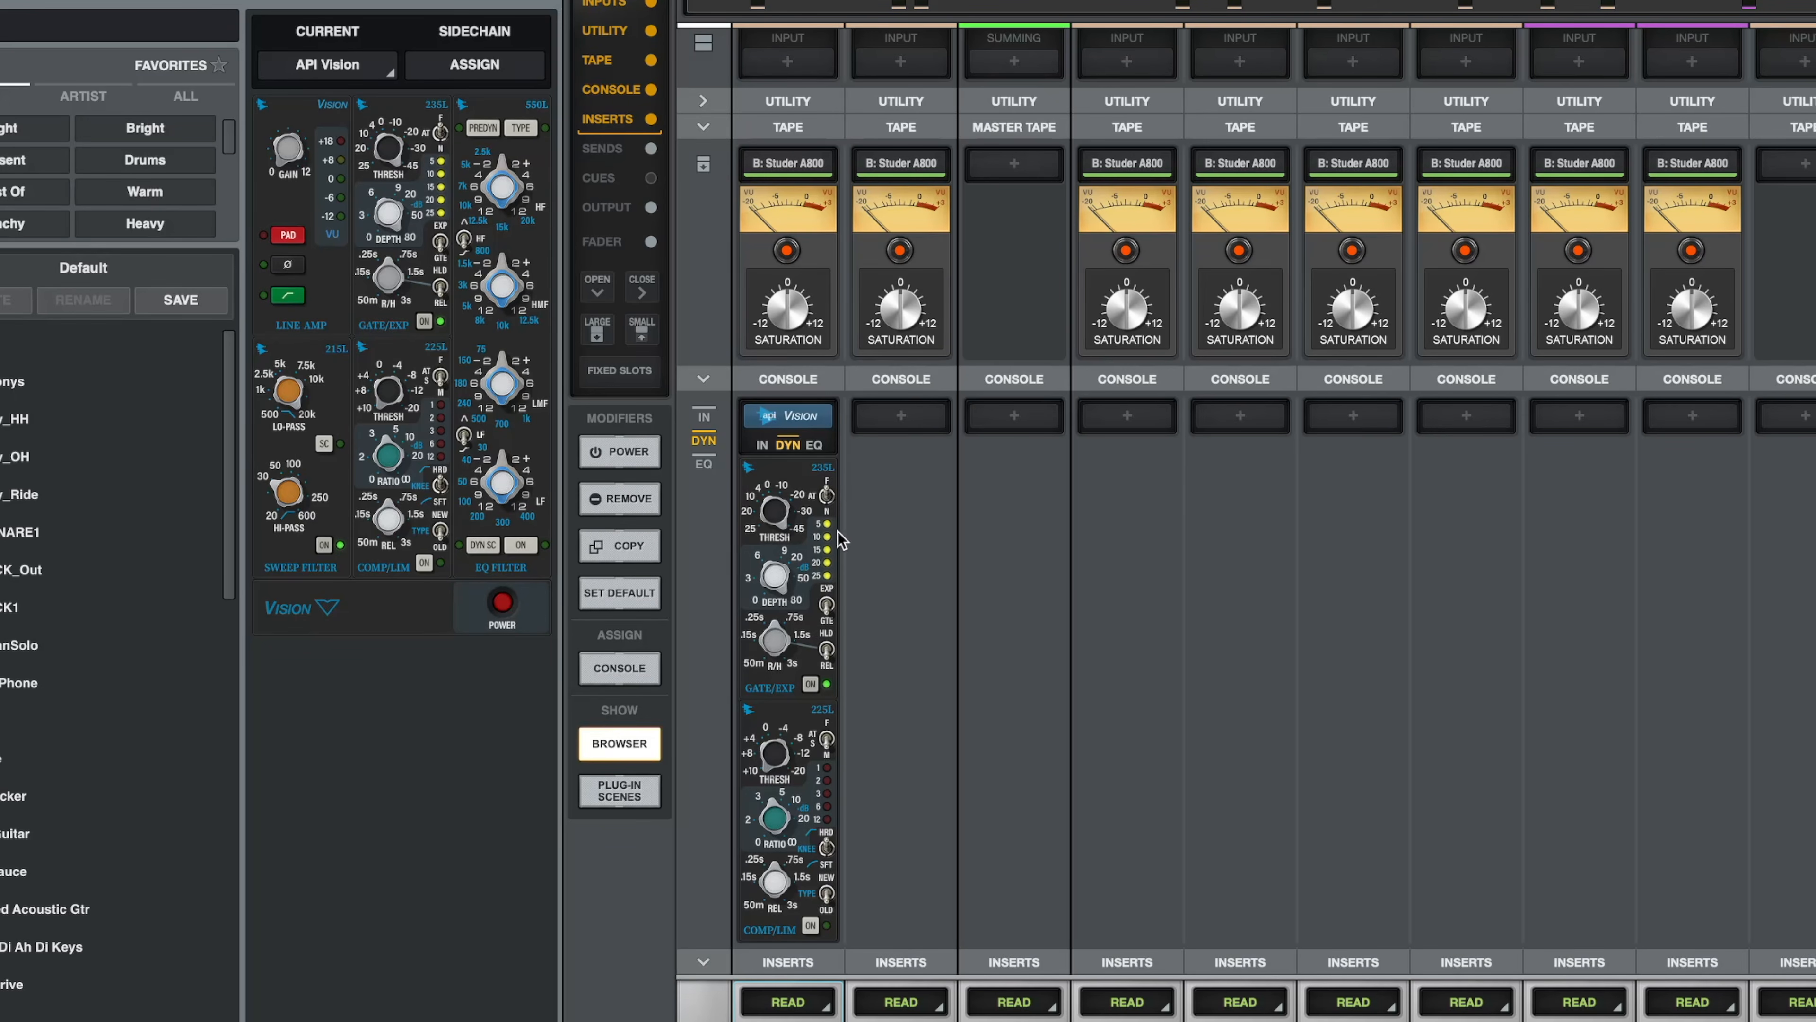
{"action": "left_click", "coordinate": [827, 608]}
{"action": "left_click_drag", "start_coordinate": [772, 579], "coordinate": [773, 684]}
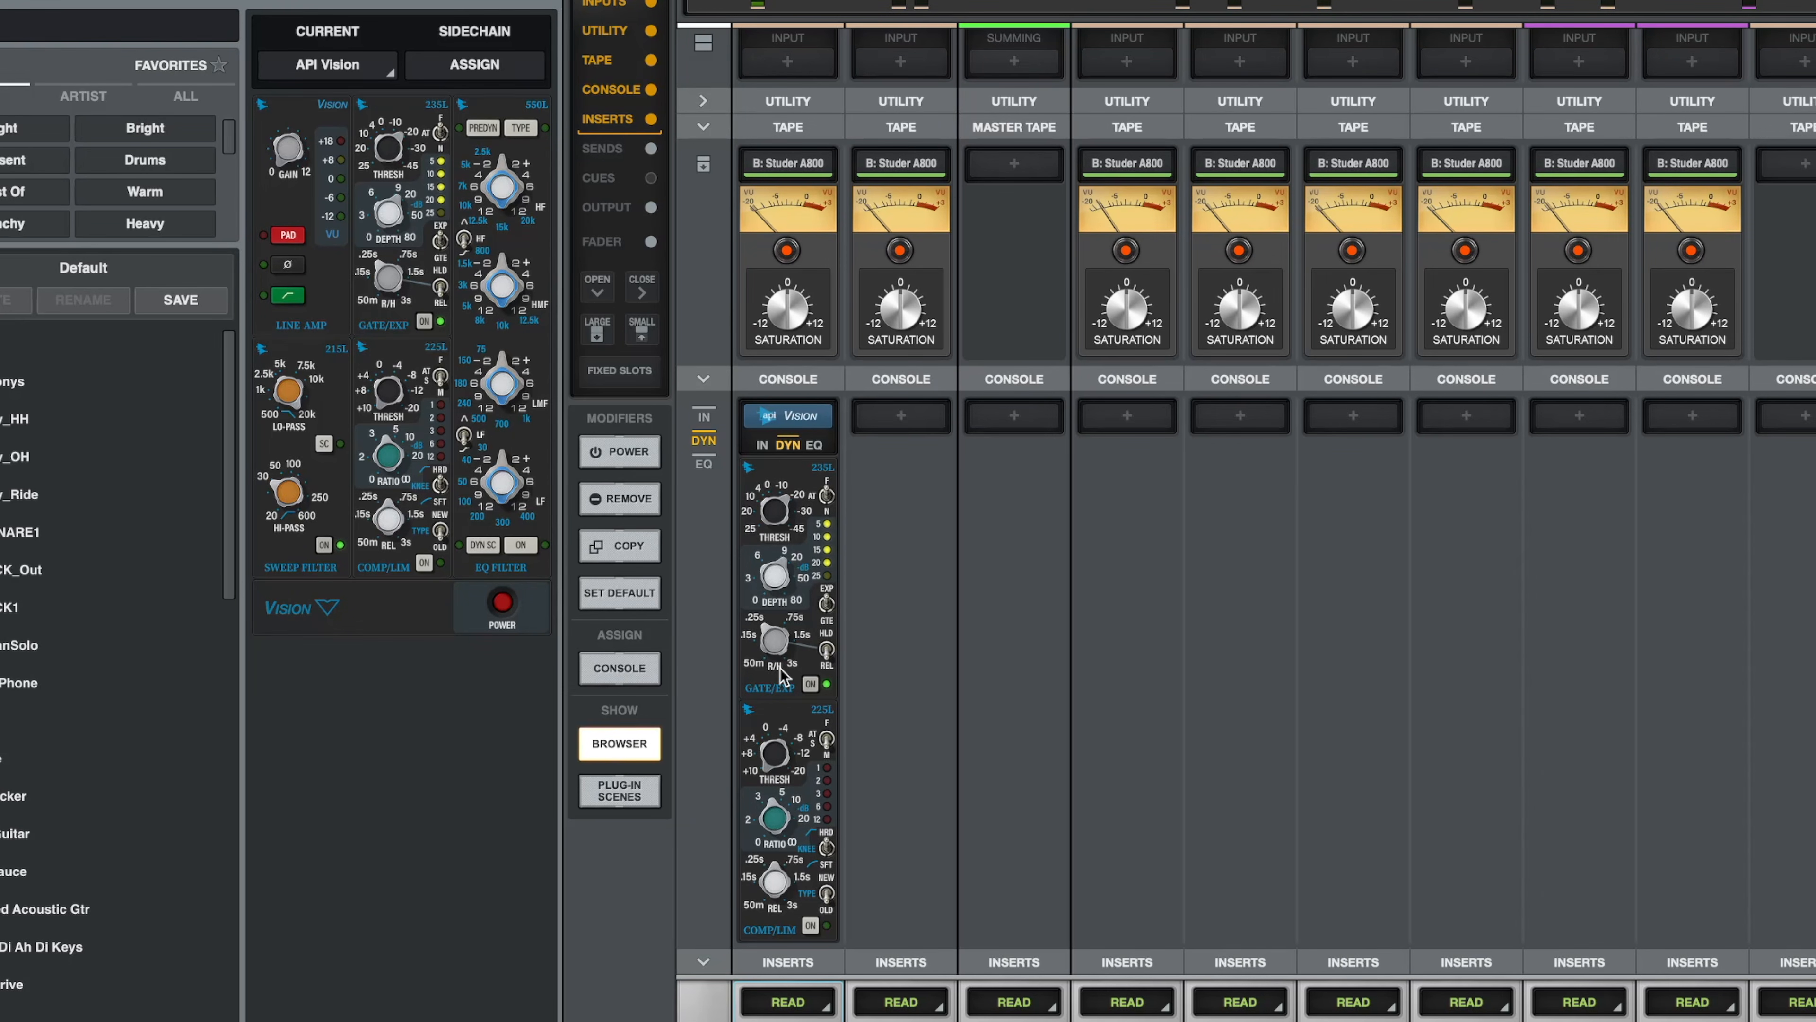
{"action": "left_click", "coordinate": [811, 686]}
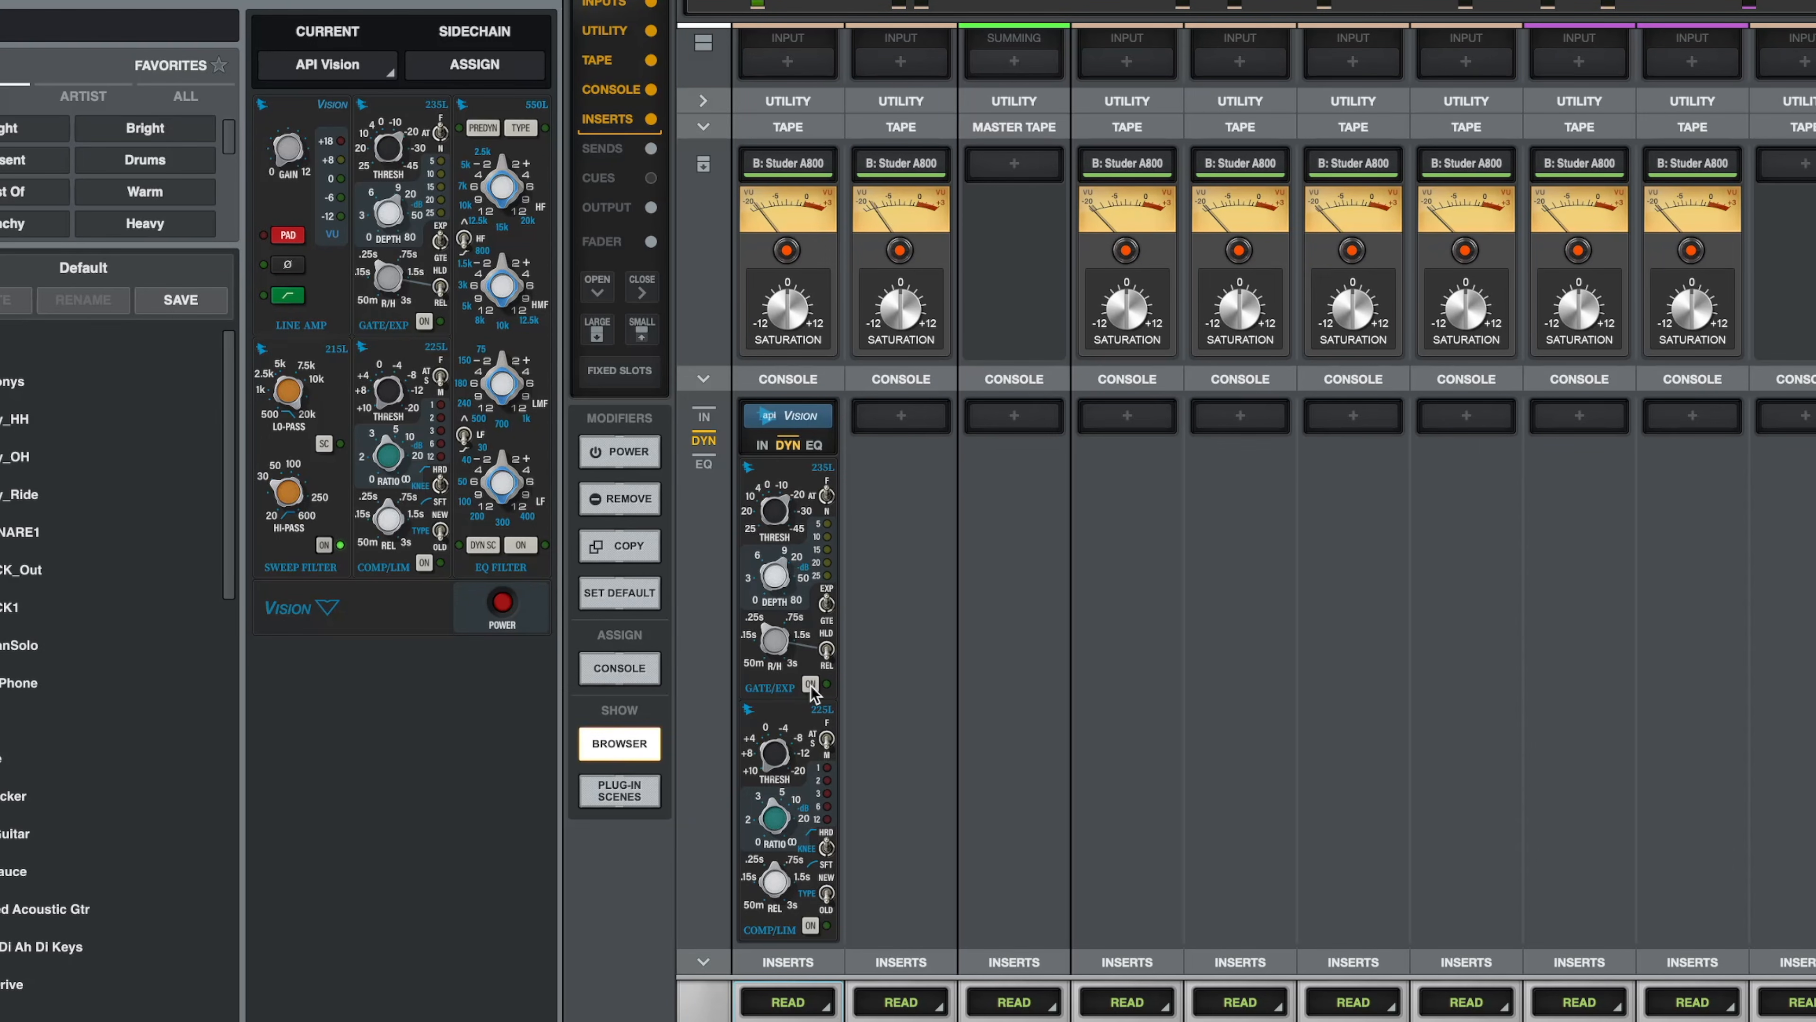
{"action": "left_click", "coordinate": [811, 685]}
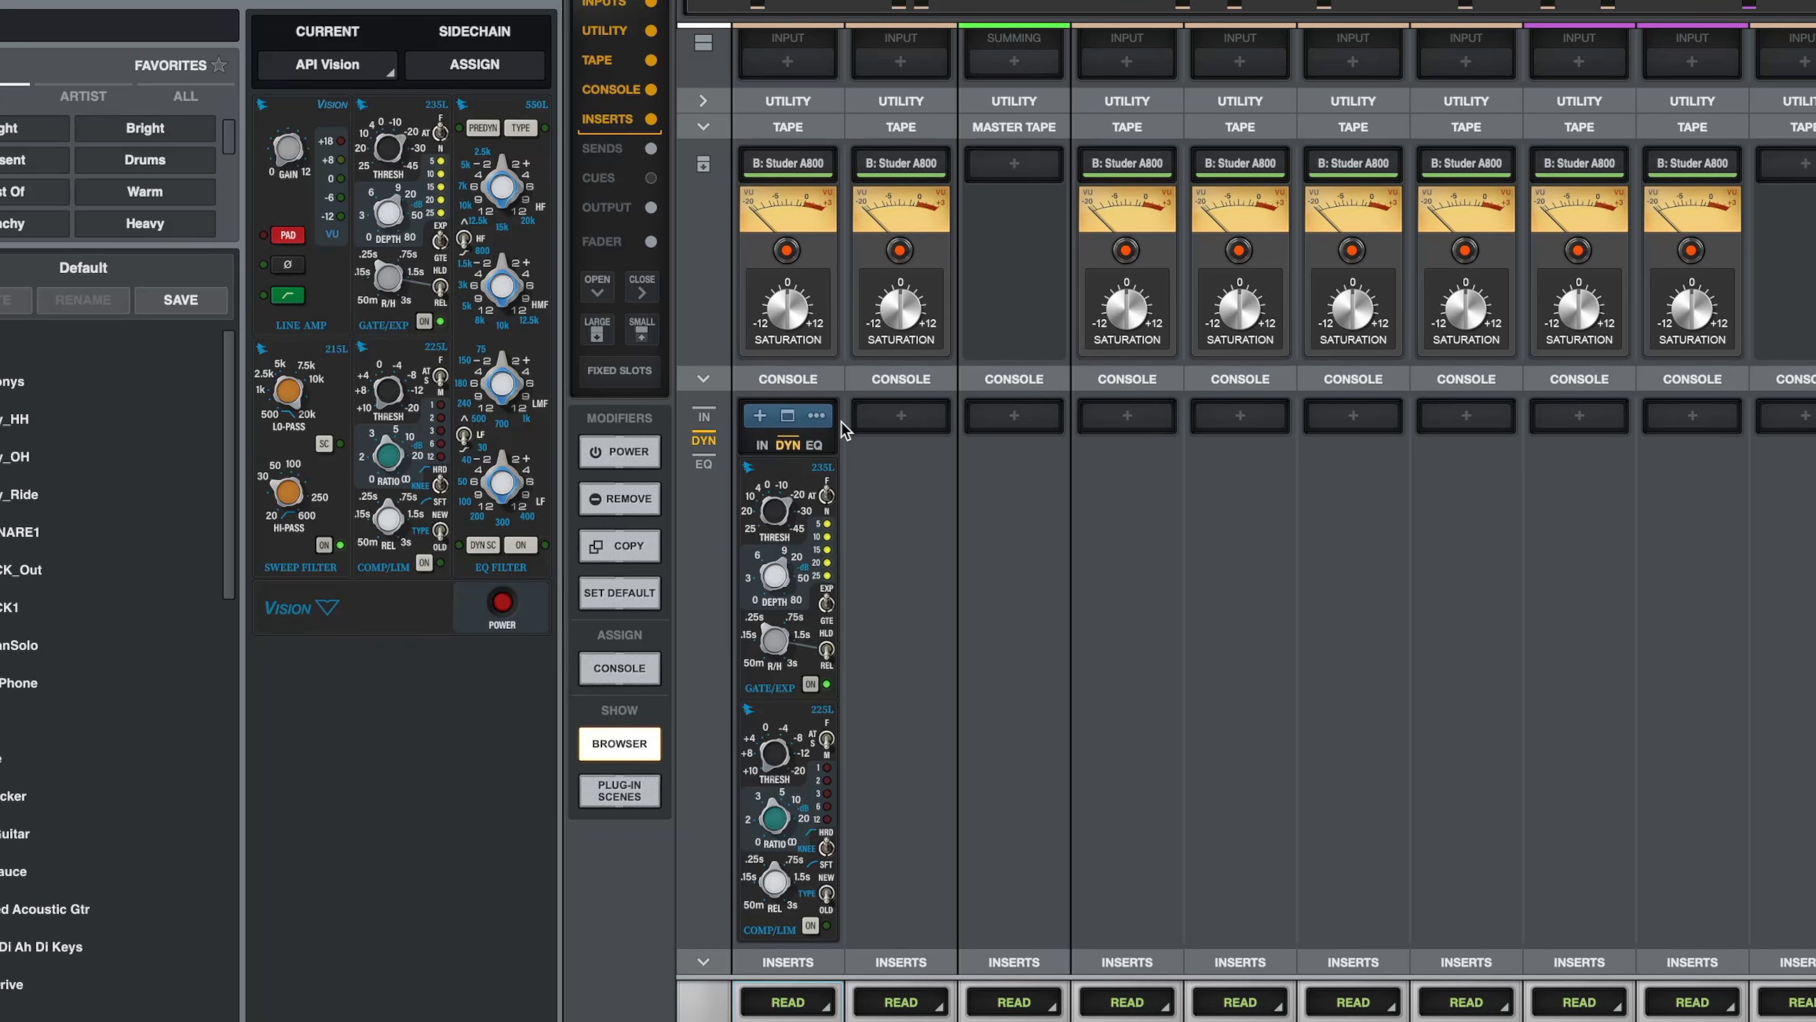
Step: Enable the EQ on Kick In's Vision strip, boost the LF band and adjust the HMF band
{"action": "left_click", "coordinate": [813, 444]}
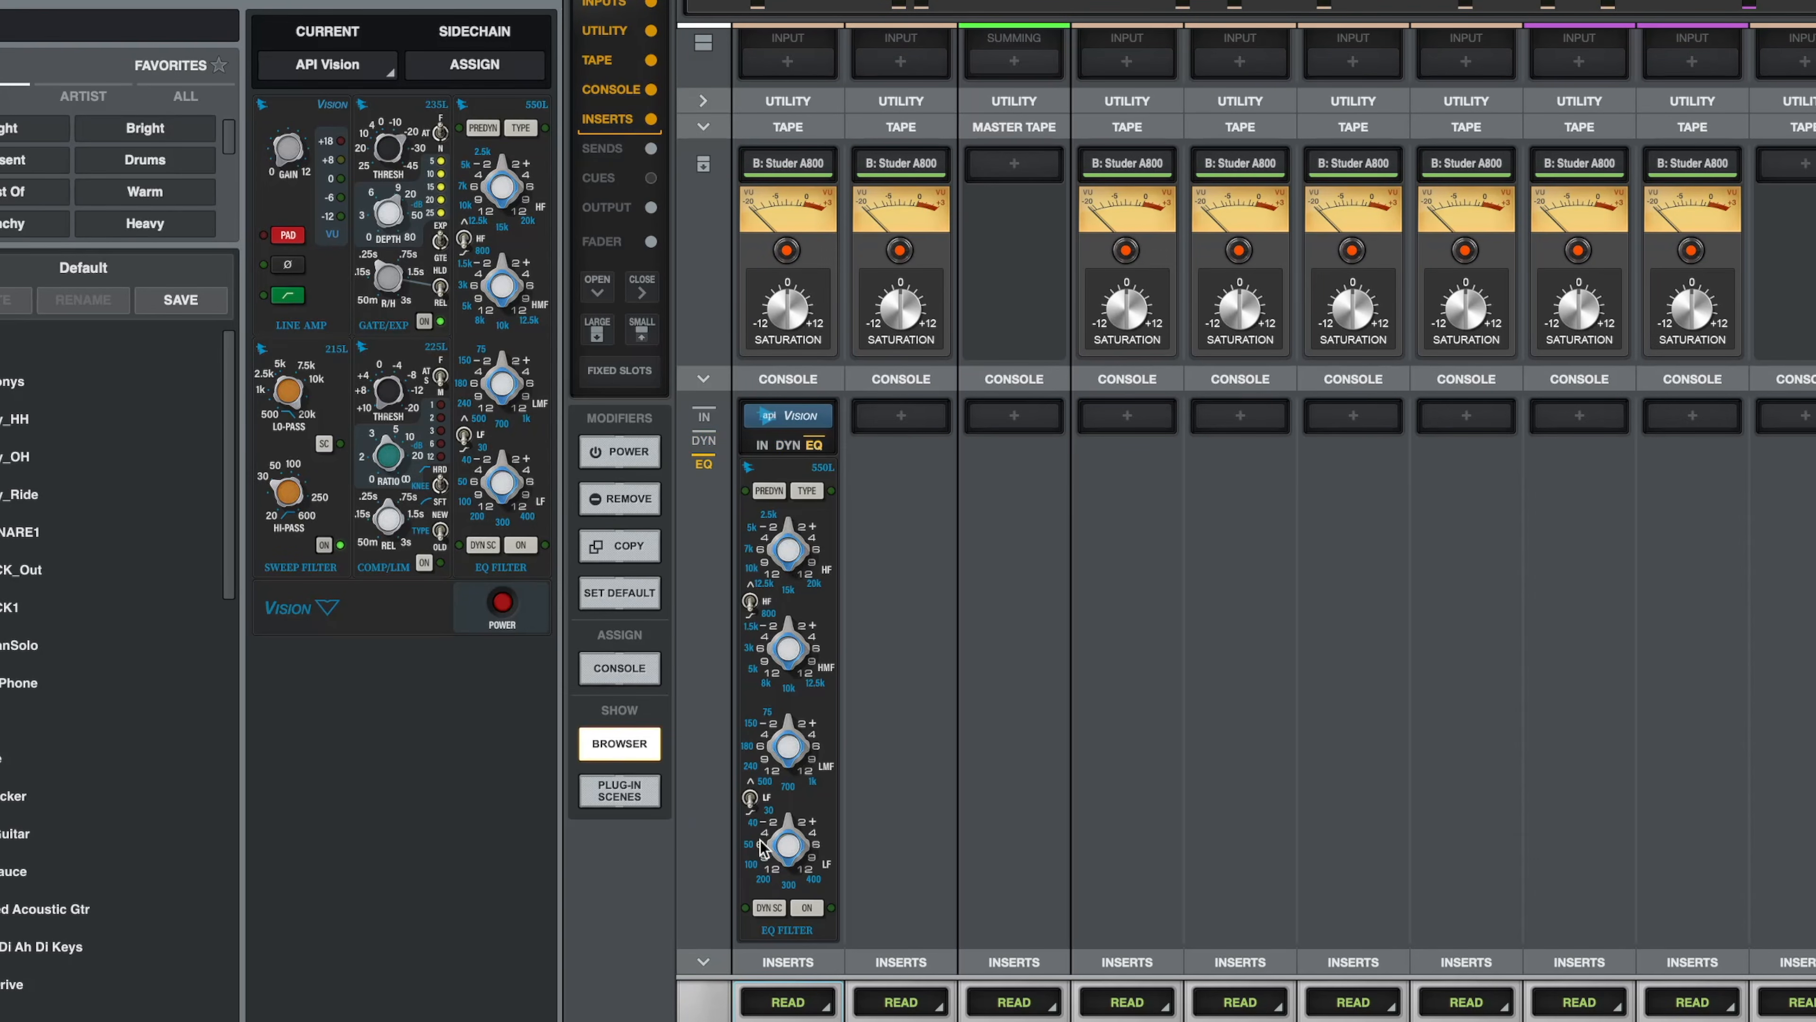
{"action": "left_click", "coordinate": [807, 908]}
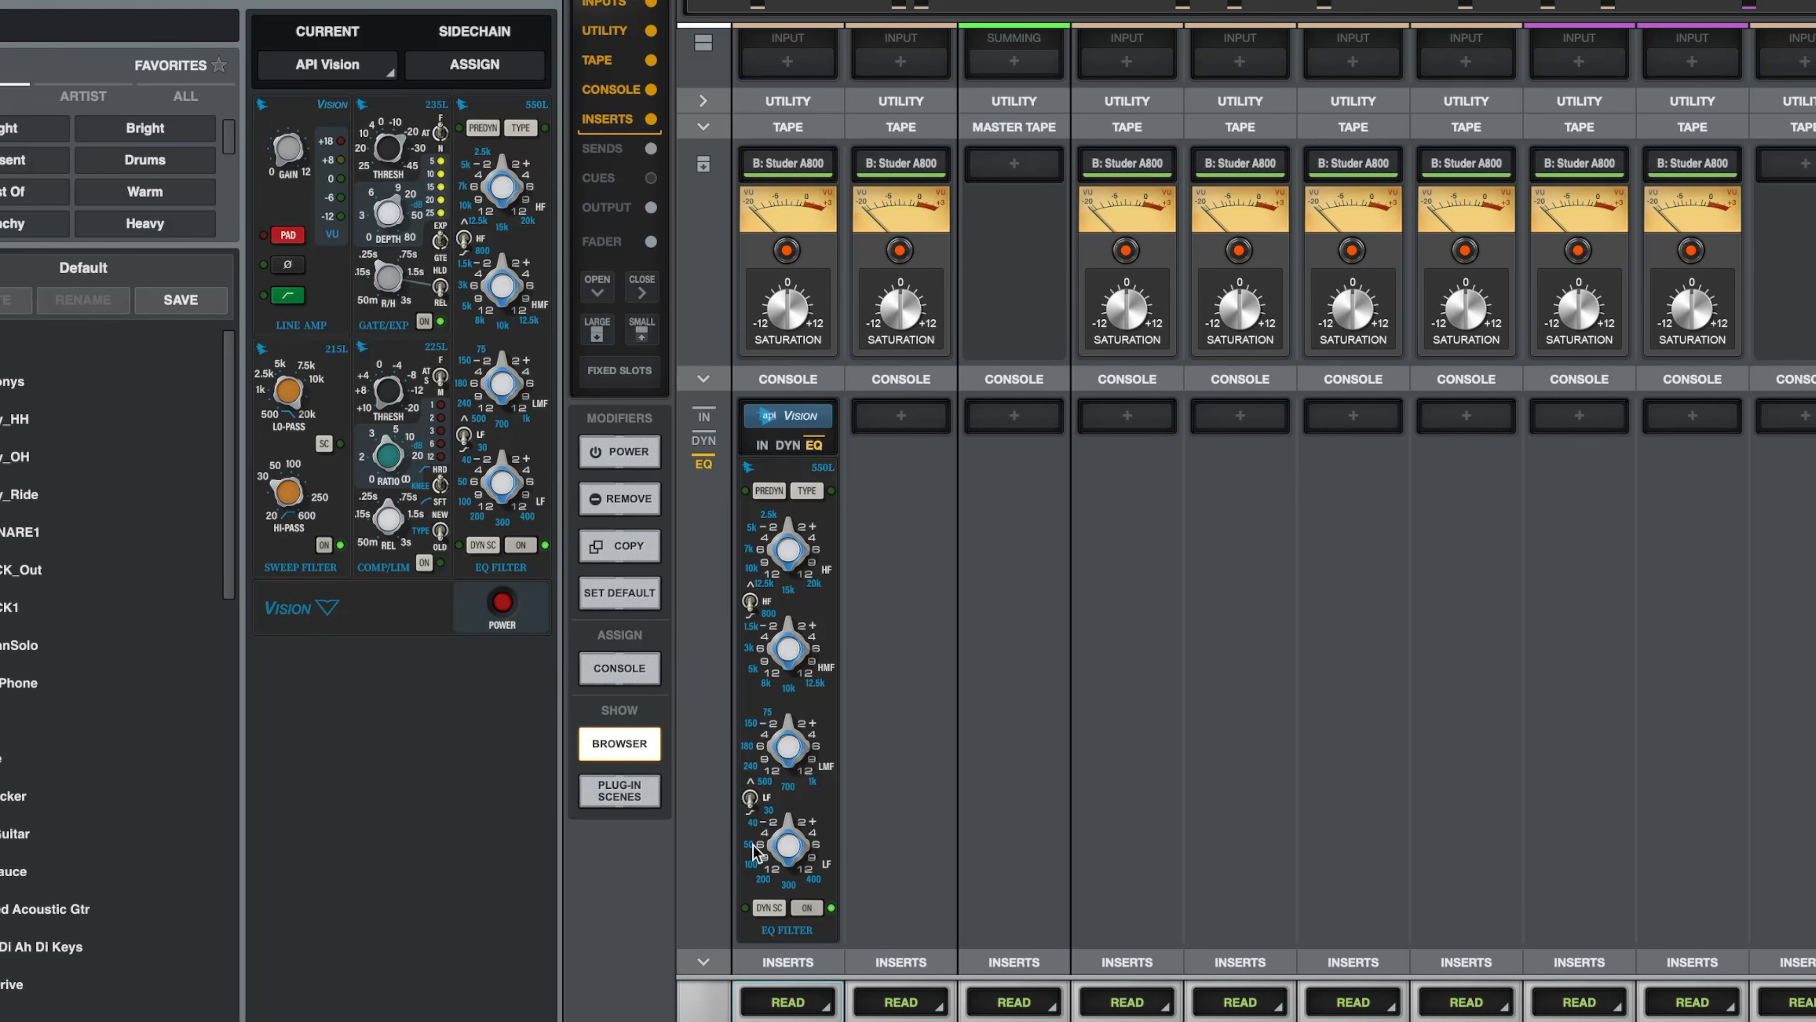
{"action": "left_click_drag", "start_coordinate": [781, 858], "coordinate": [784, 850]}
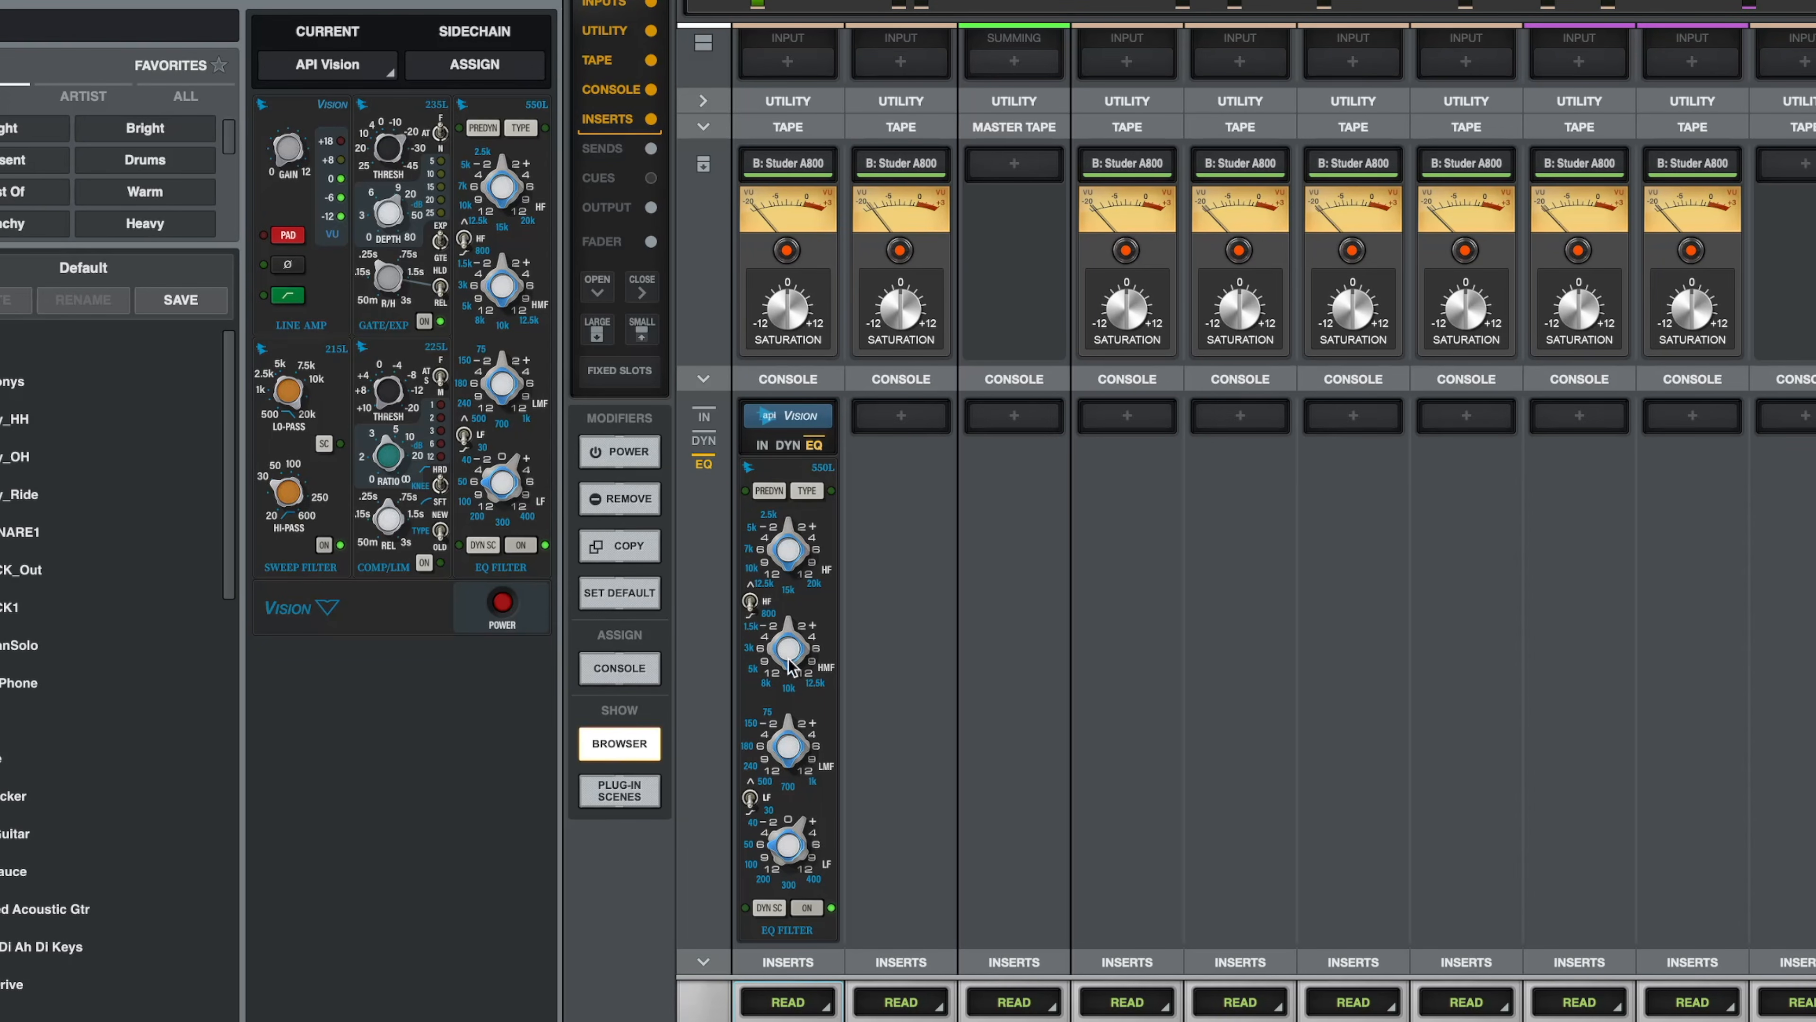
{"action": "left_click_drag", "start_coordinate": [783, 646], "coordinate": [852, 507]}
{"action": "left_click_drag", "start_coordinate": [784, 626], "coordinate": [792, 631]}
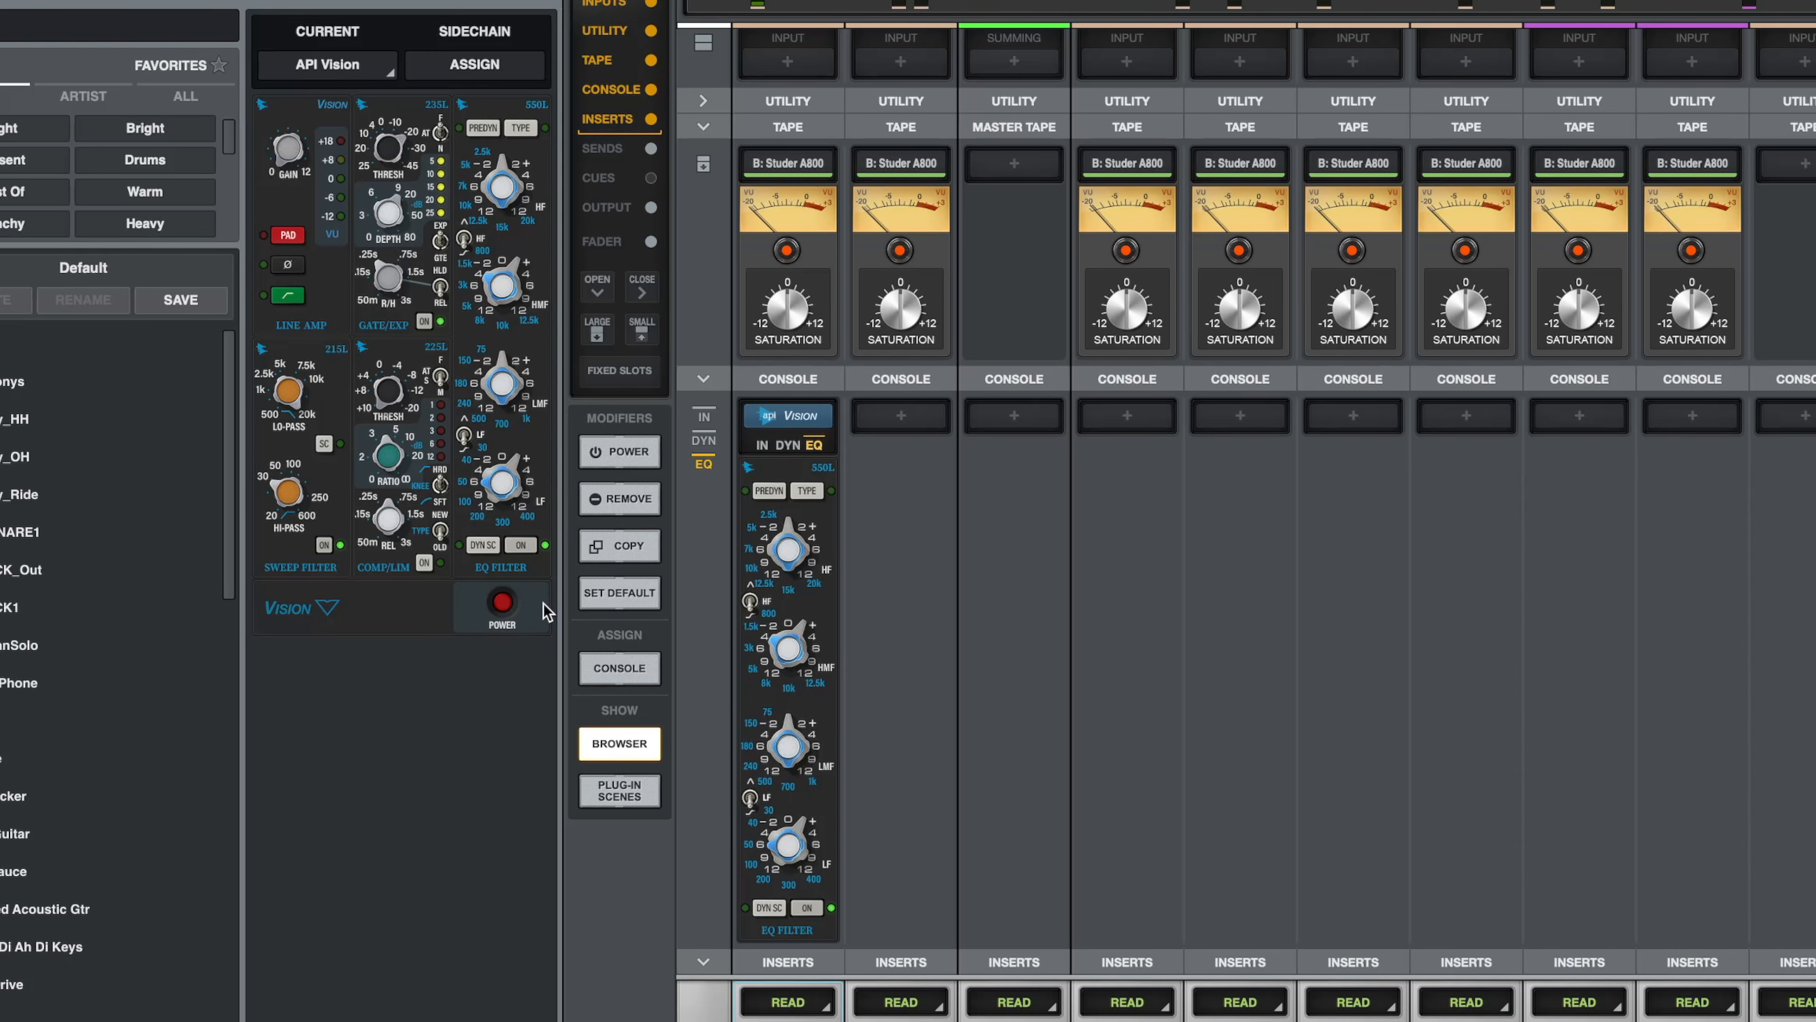
Step: Compare the Kick In sound with the whole API Vision strip powered off and on
{"action": "left_click", "coordinate": [502, 603]}
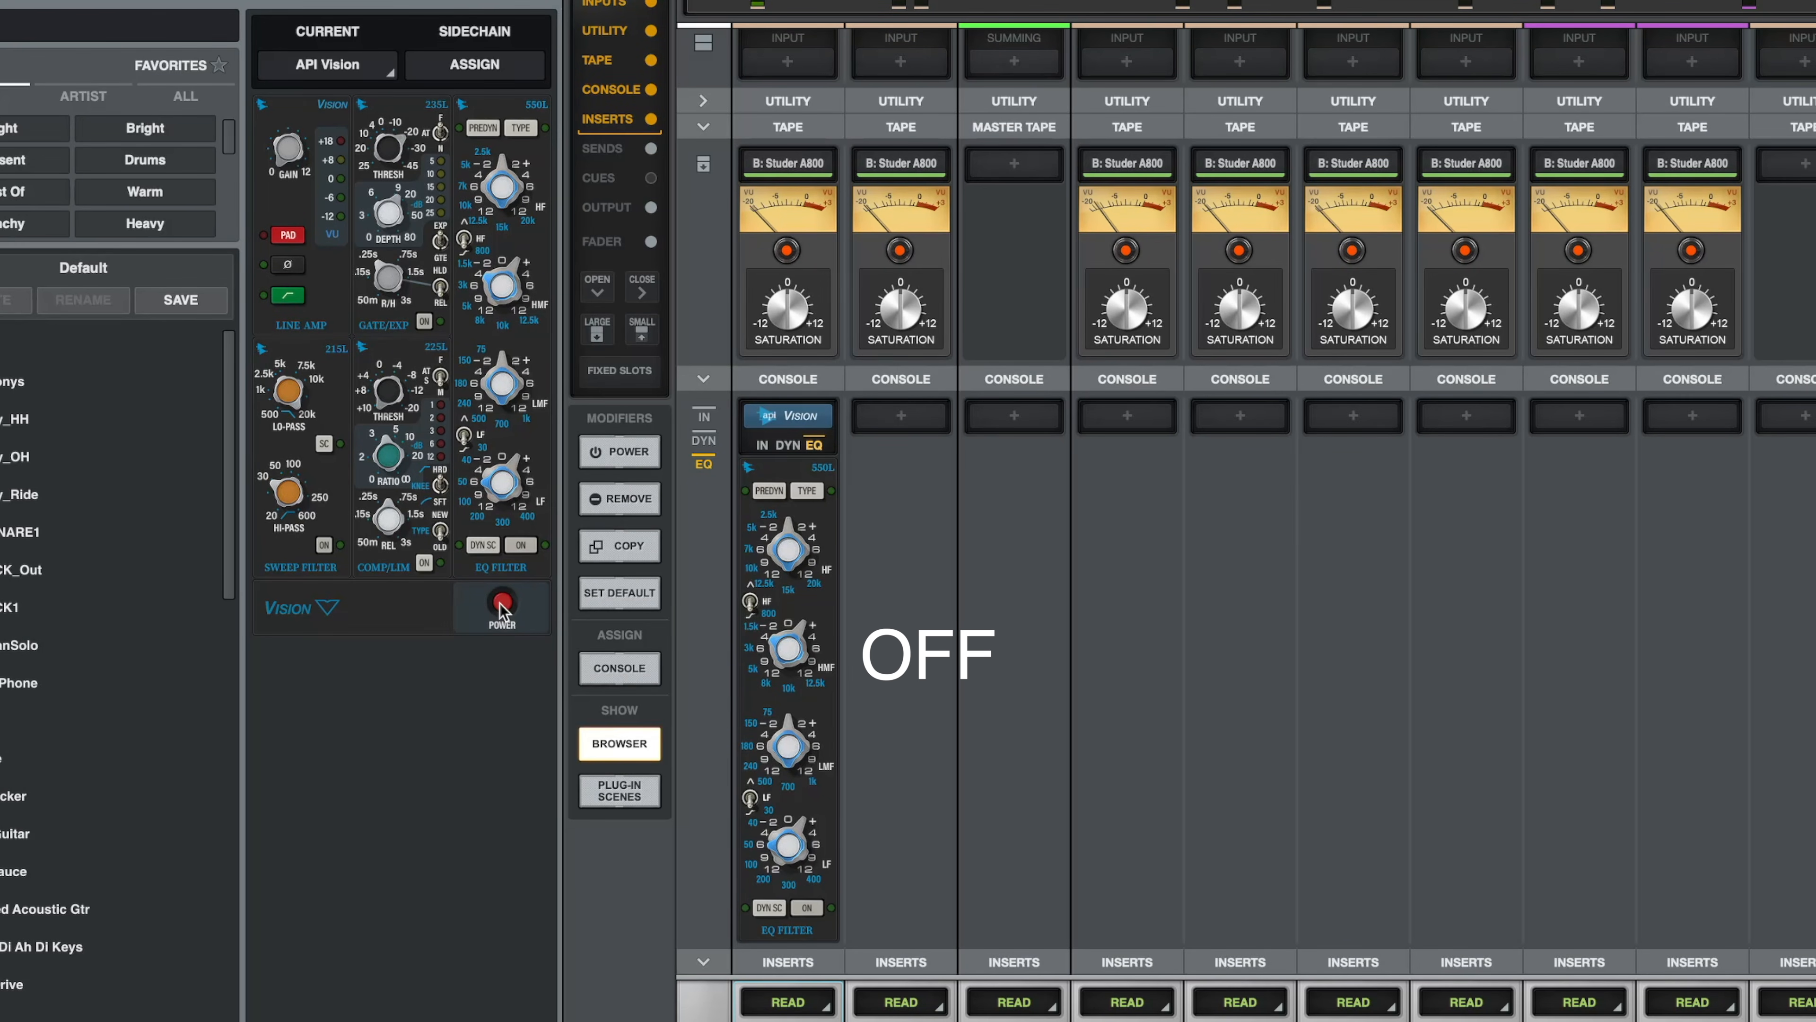
{"action": "left_click", "coordinate": [501, 604]}
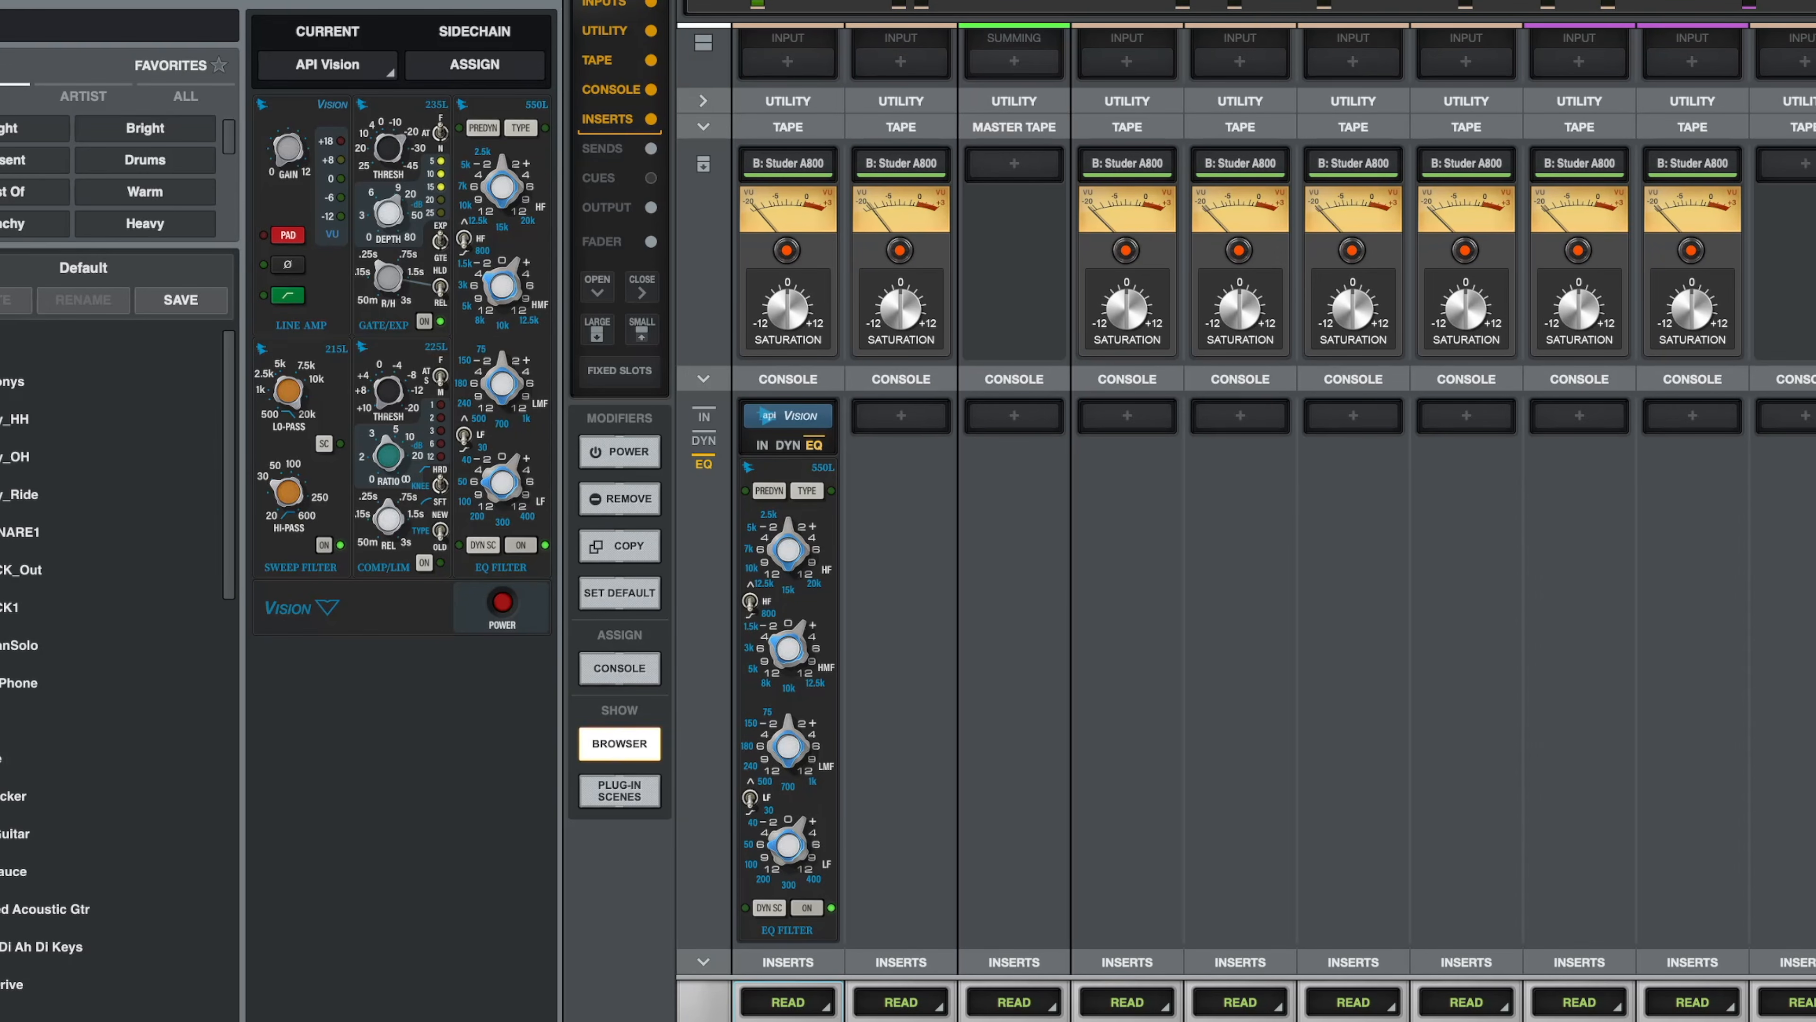
{"action": "left_click", "coordinate": [1036, 908]}
Step: Load the API Vision channel strip on Kick Out and enable the sweep filter in its input section
{"action": "left_click", "coordinate": [903, 416]}
{"action": "left_click", "coordinate": [887, 467]}
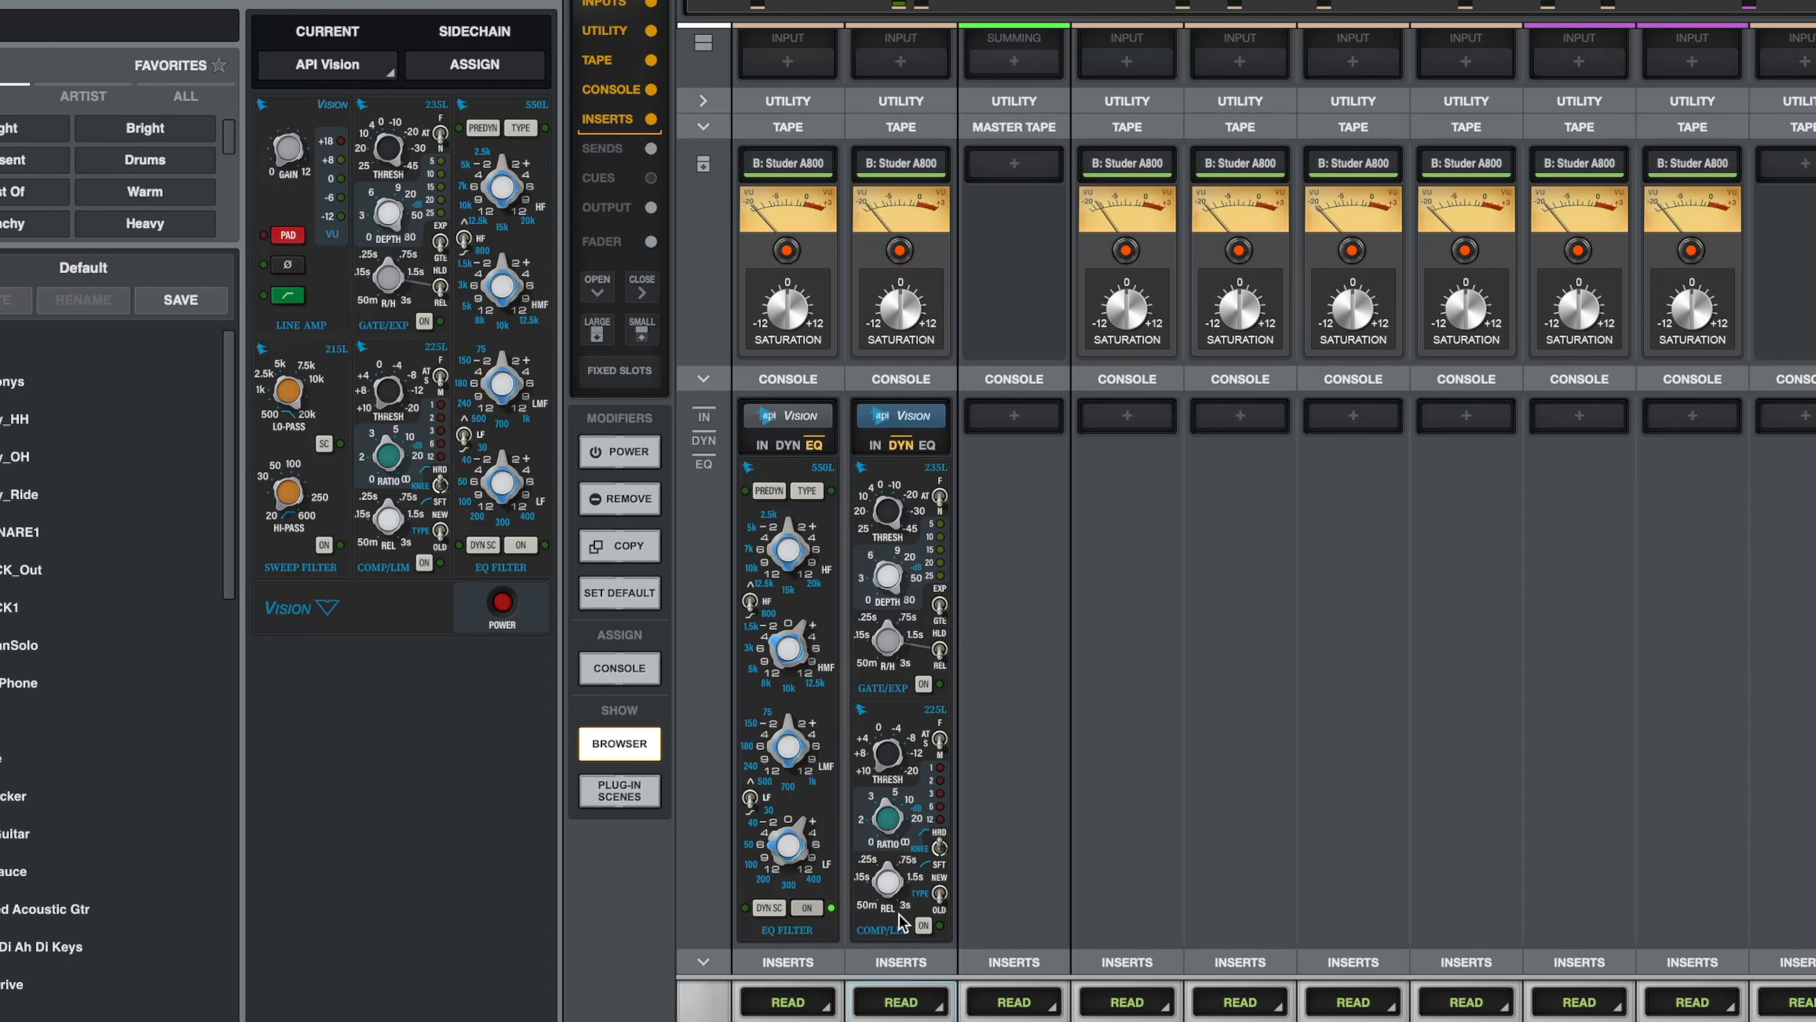
{"action": "left_click", "coordinate": [875, 444]}
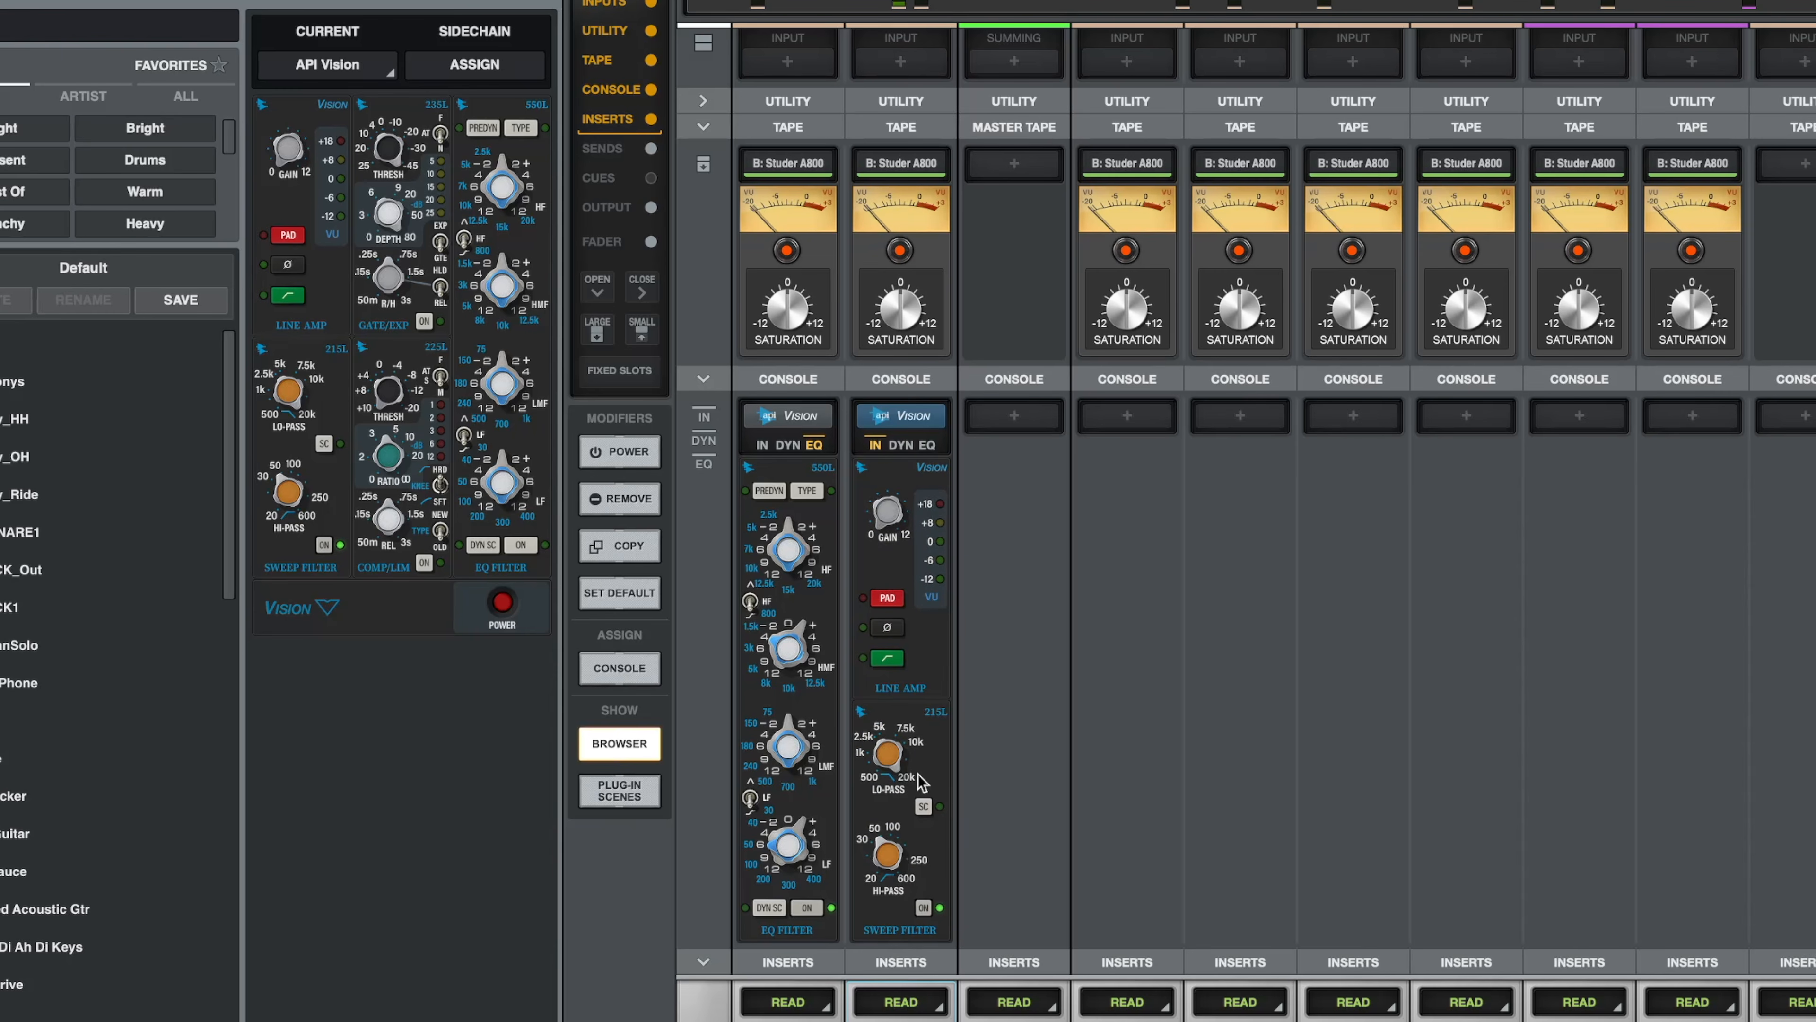
Step: Adjust the gate threshold in the dynamics section of Kick Out's Vision strip
{"action": "left_click", "coordinate": [902, 444]}
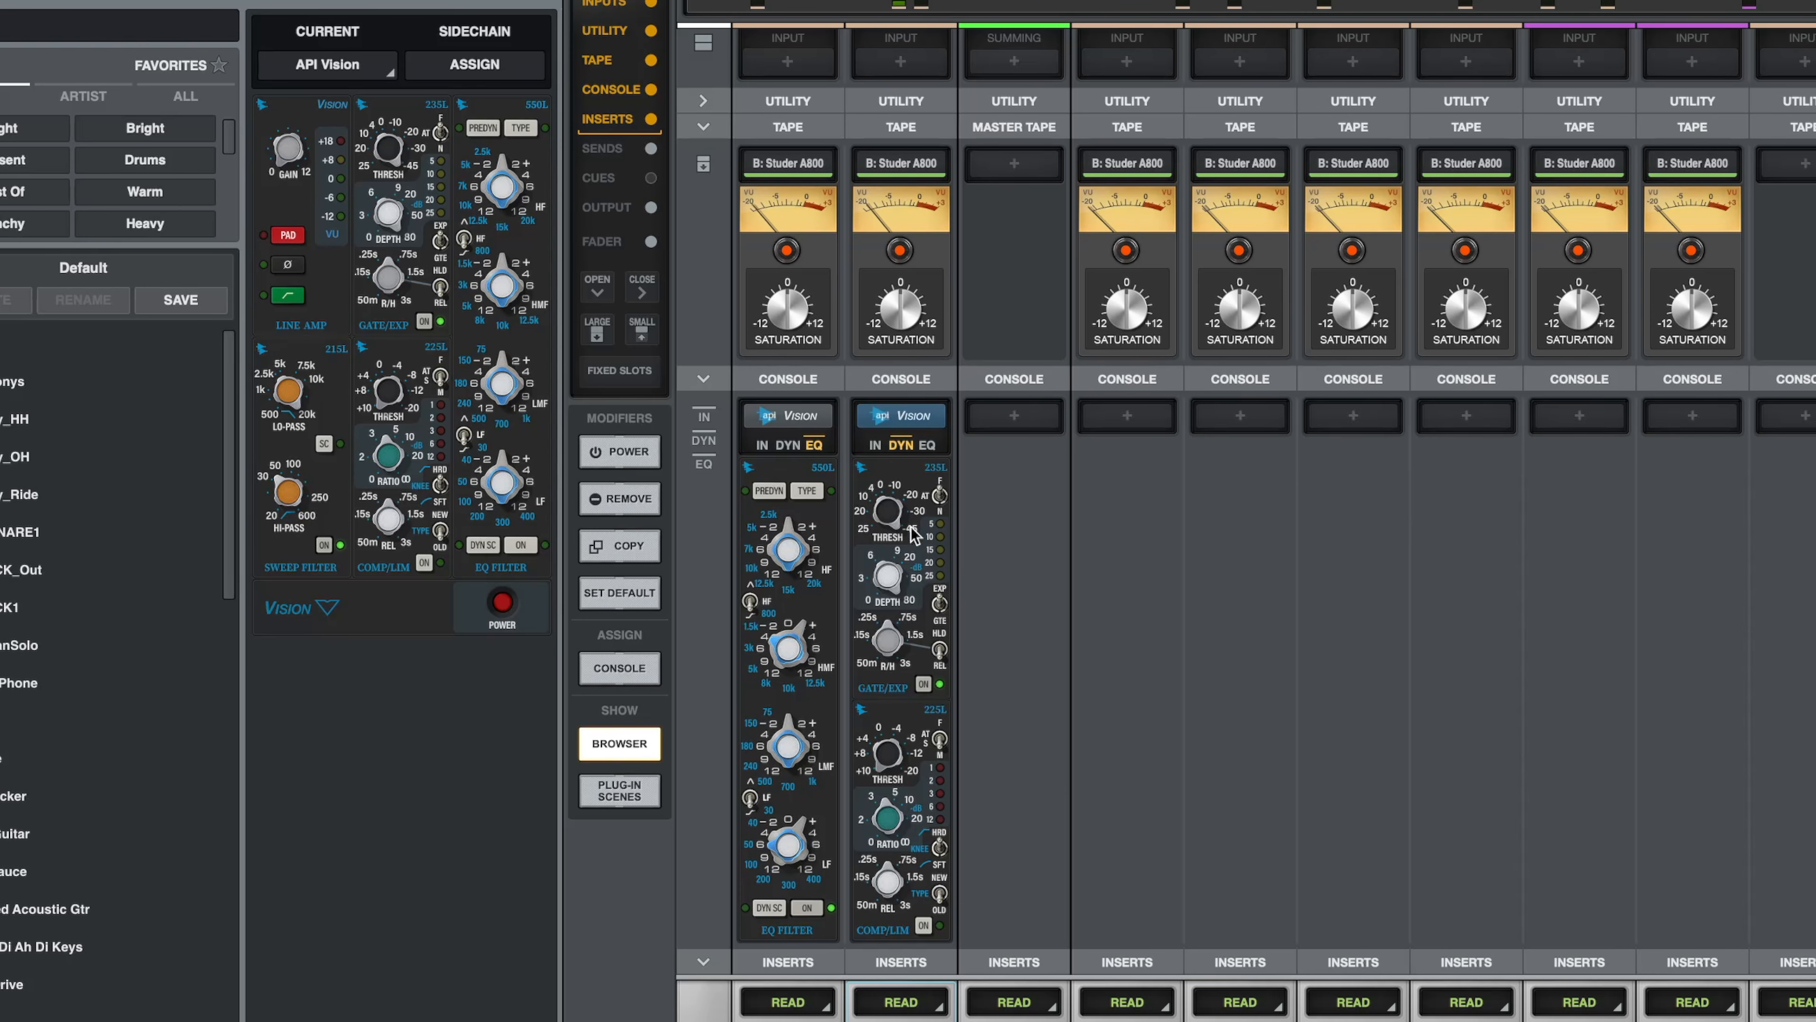
{"action": "left_click_drag", "start_coordinate": [875, 502], "coordinate": [874, 520]}
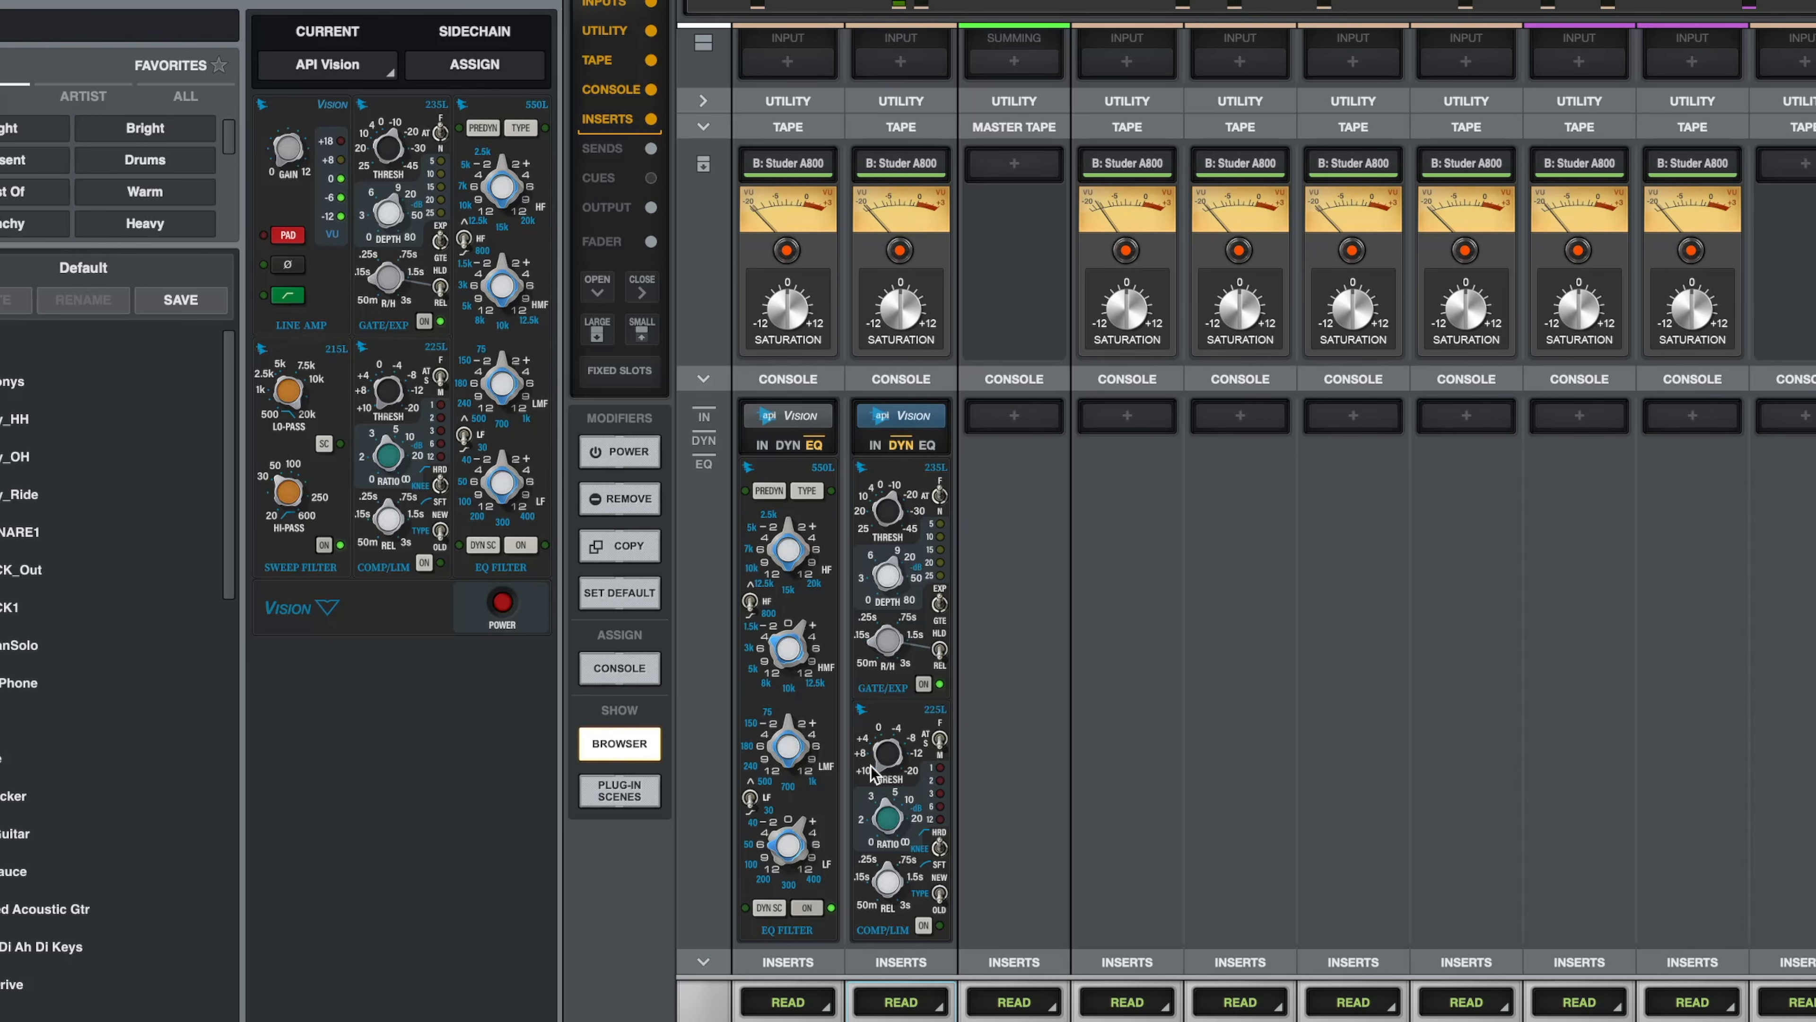
Step: Enable the EQ on Kick Out's Vision strip, boost the LF band and adjust the HMF band
{"action": "left_click", "coordinate": [926, 444]}
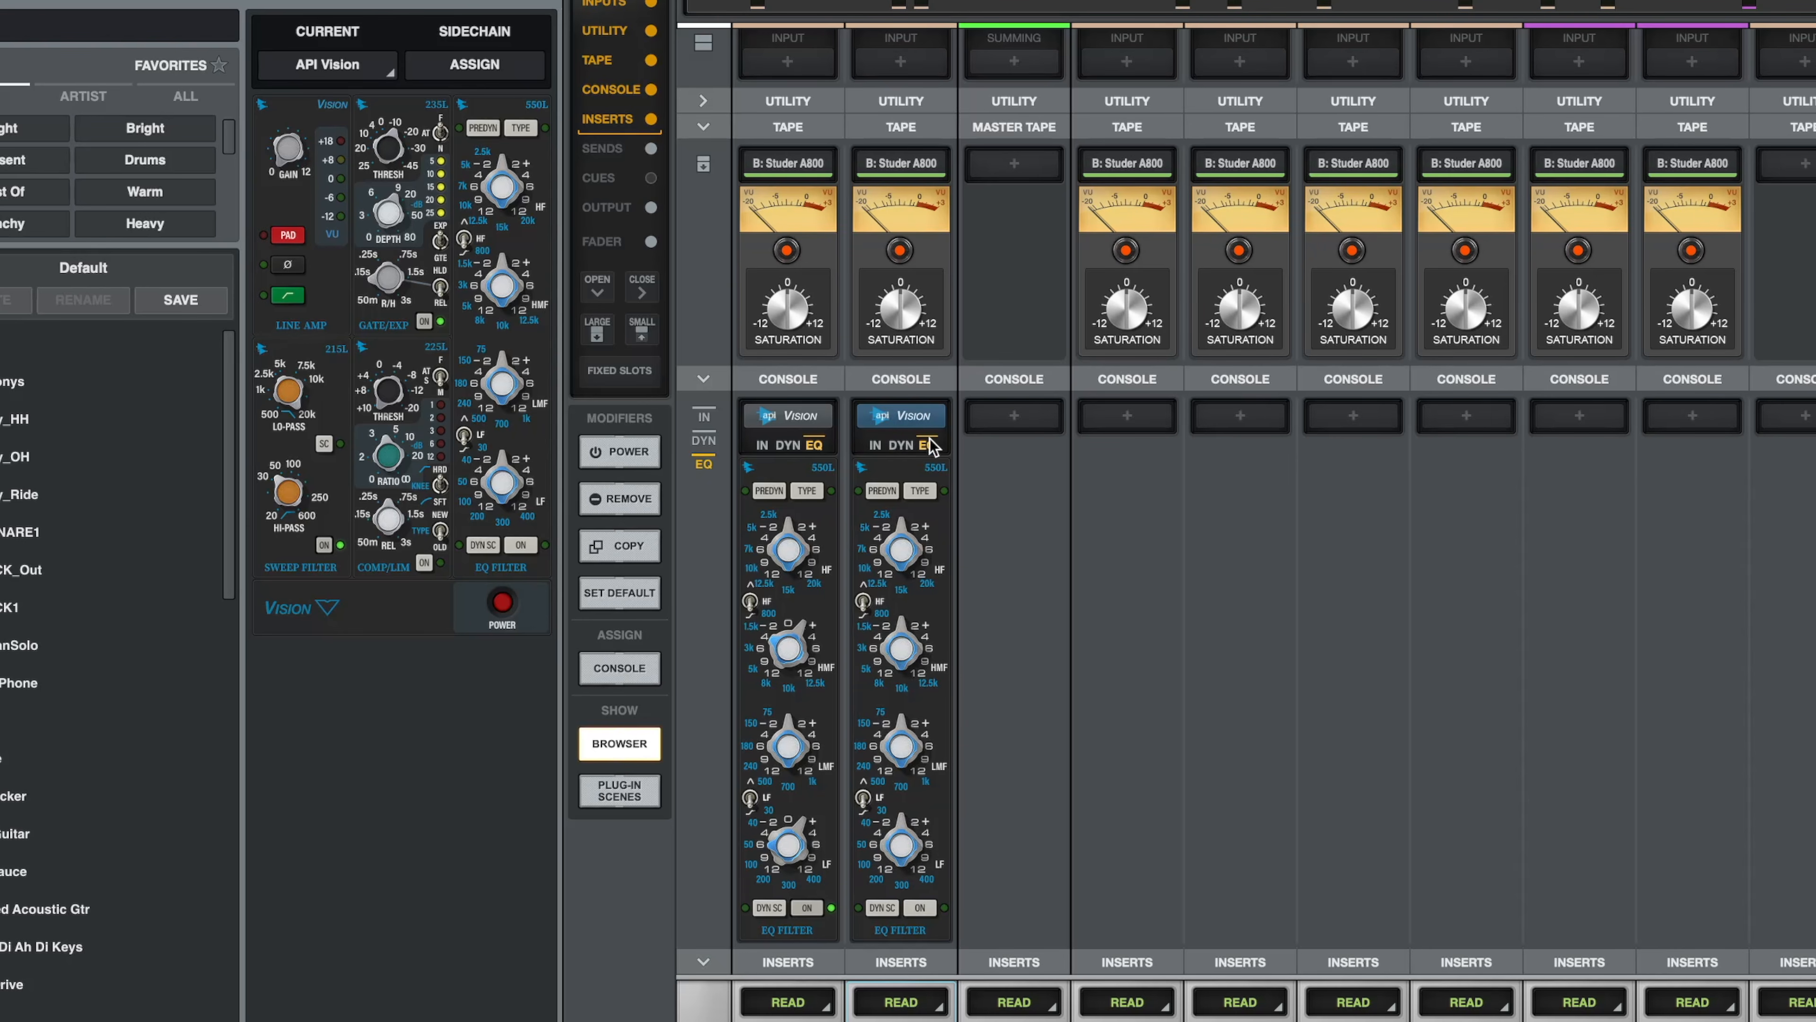
{"action": "left_click", "coordinate": [921, 907]}
{"action": "mouse_move", "coordinate": [892, 826]}
{"action": "left_mouse_down"}
{"action": "mouse_move", "coordinate": [876, 882]}
{"action": "mouse_move", "coordinate": [929, 748]}
{"action": "mouse_move", "coordinate": [907, 805]}
{"action": "left_mouse_up"}
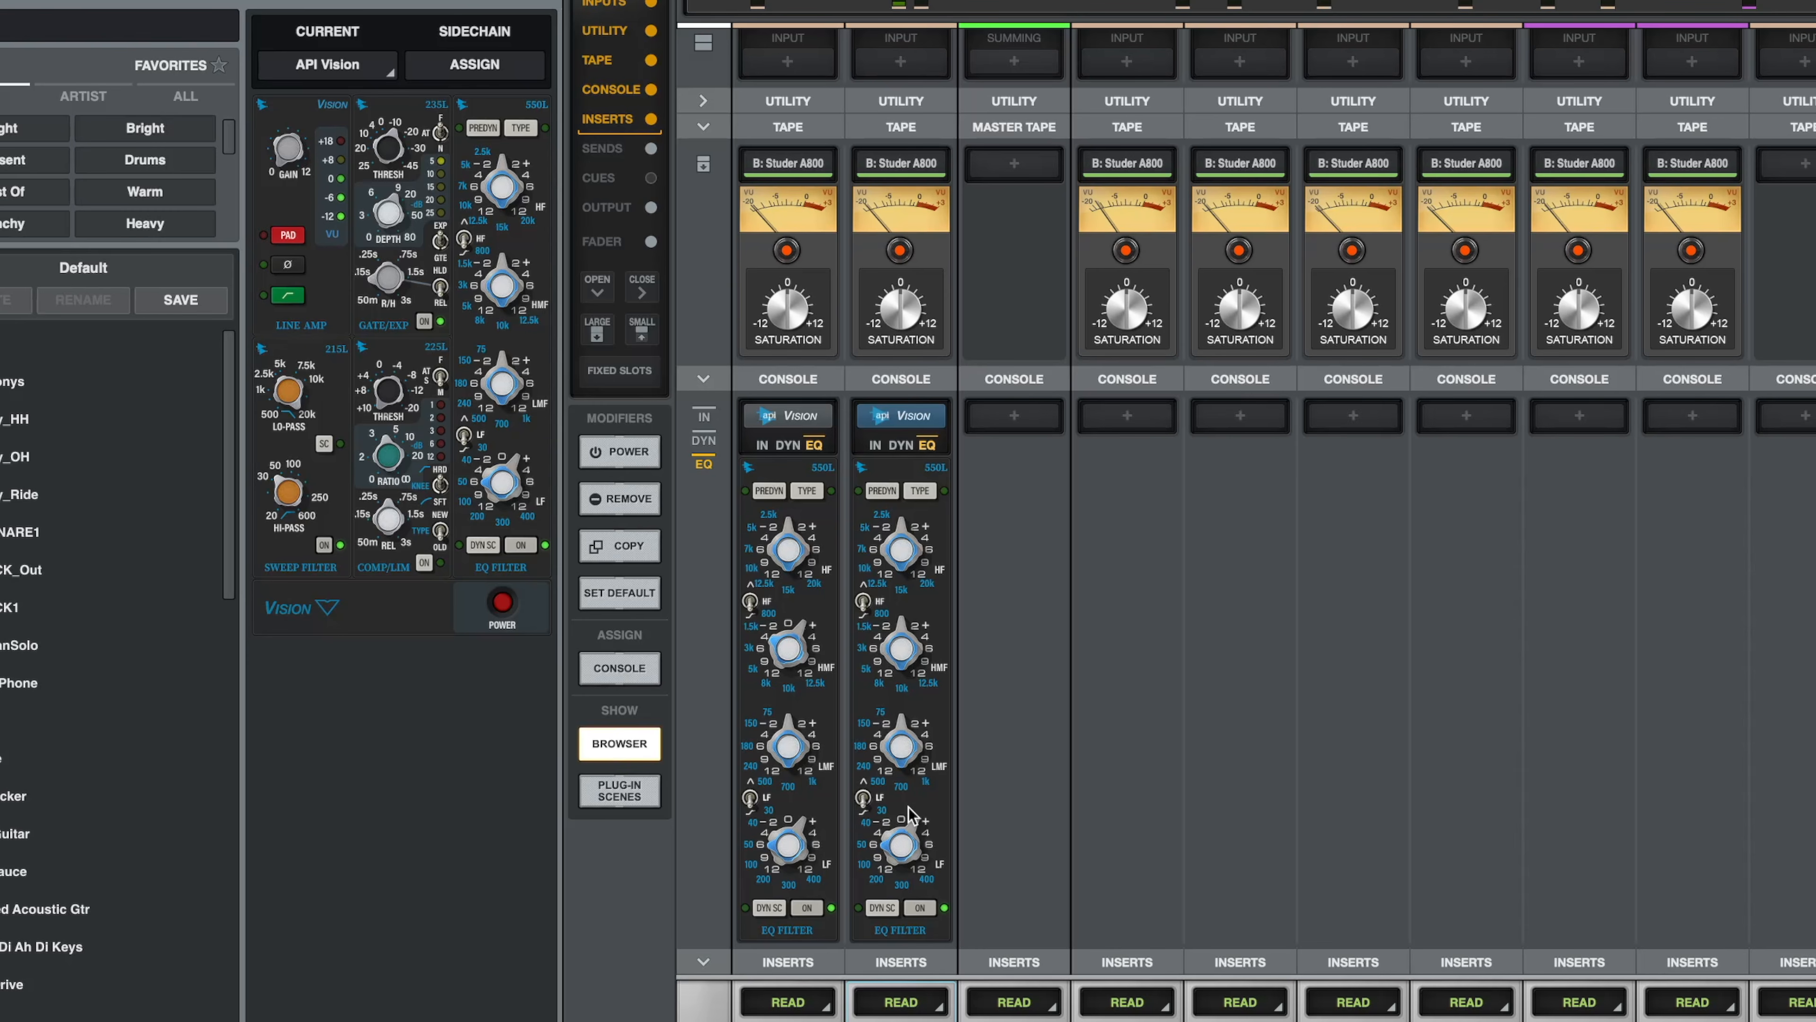
{"action": "left_click_drag", "start_coordinate": [904, 630], "coordinate": [907, 614]}
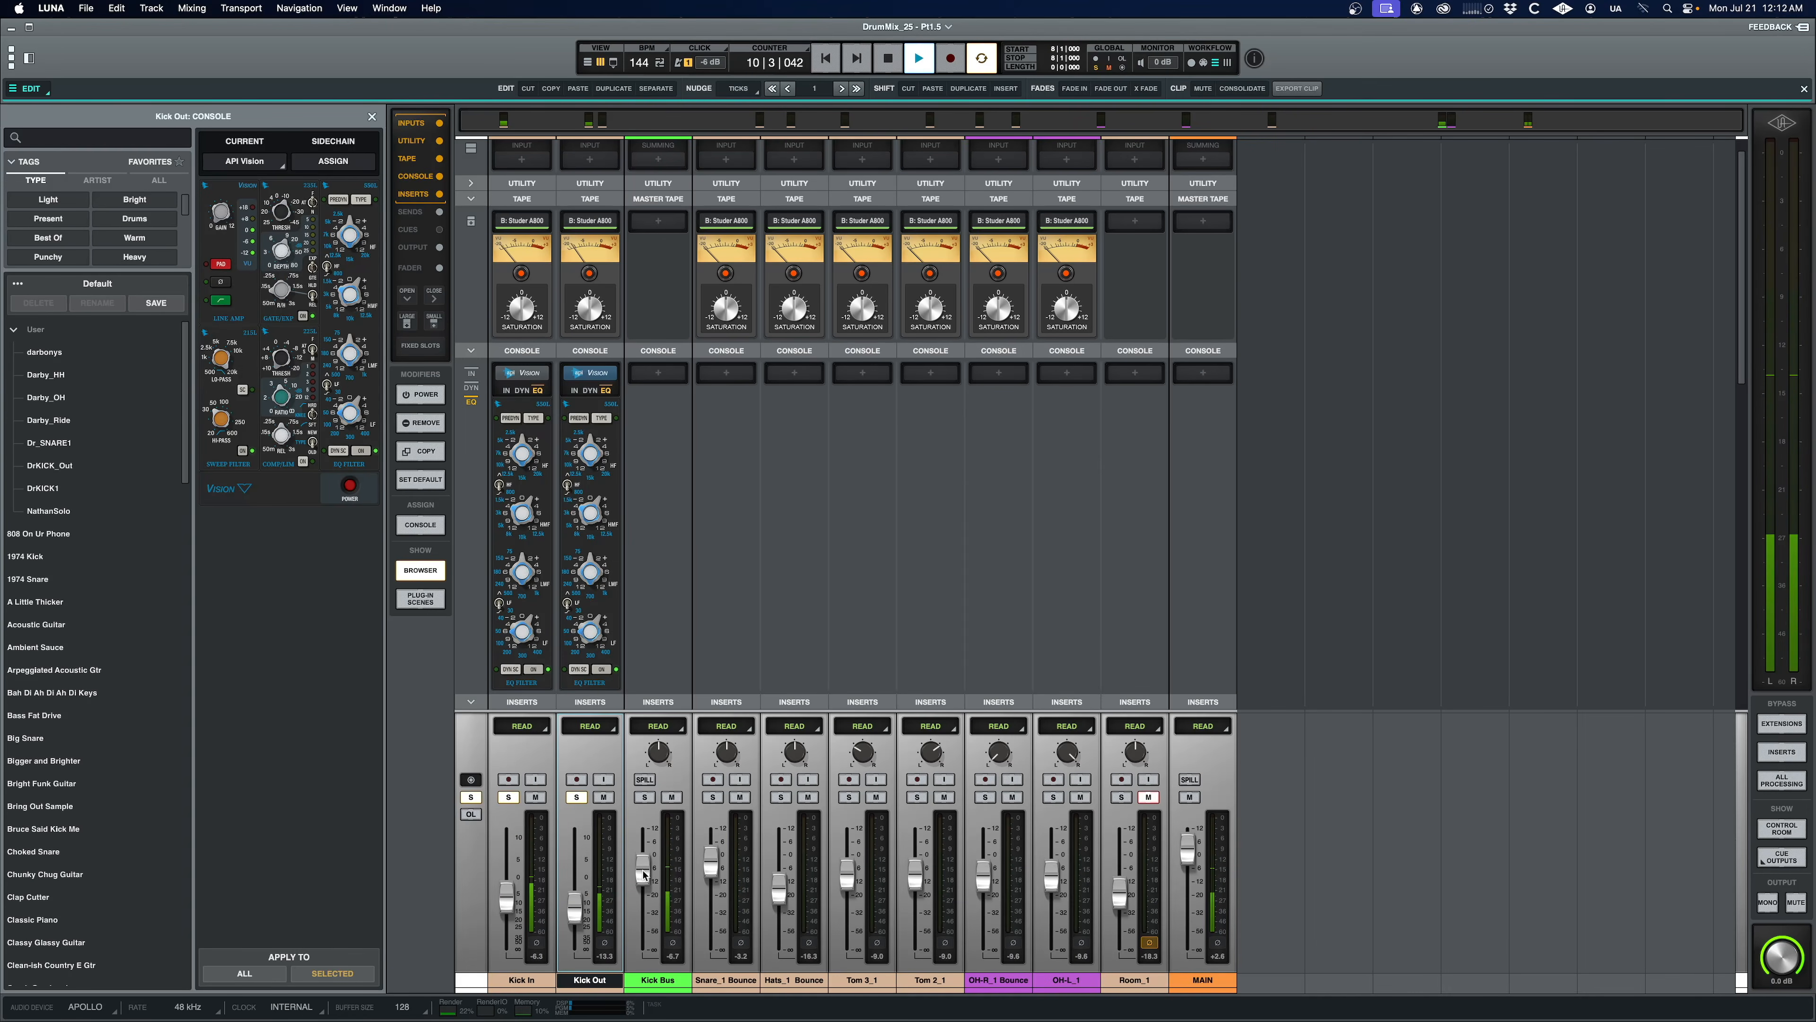
Step: Lower the MAIN fader slightly while playing the drum mix
{"action": "key", "text": "space"}
{"action": "left_click", "coordinate": [1194, 850], "text": "alt"}
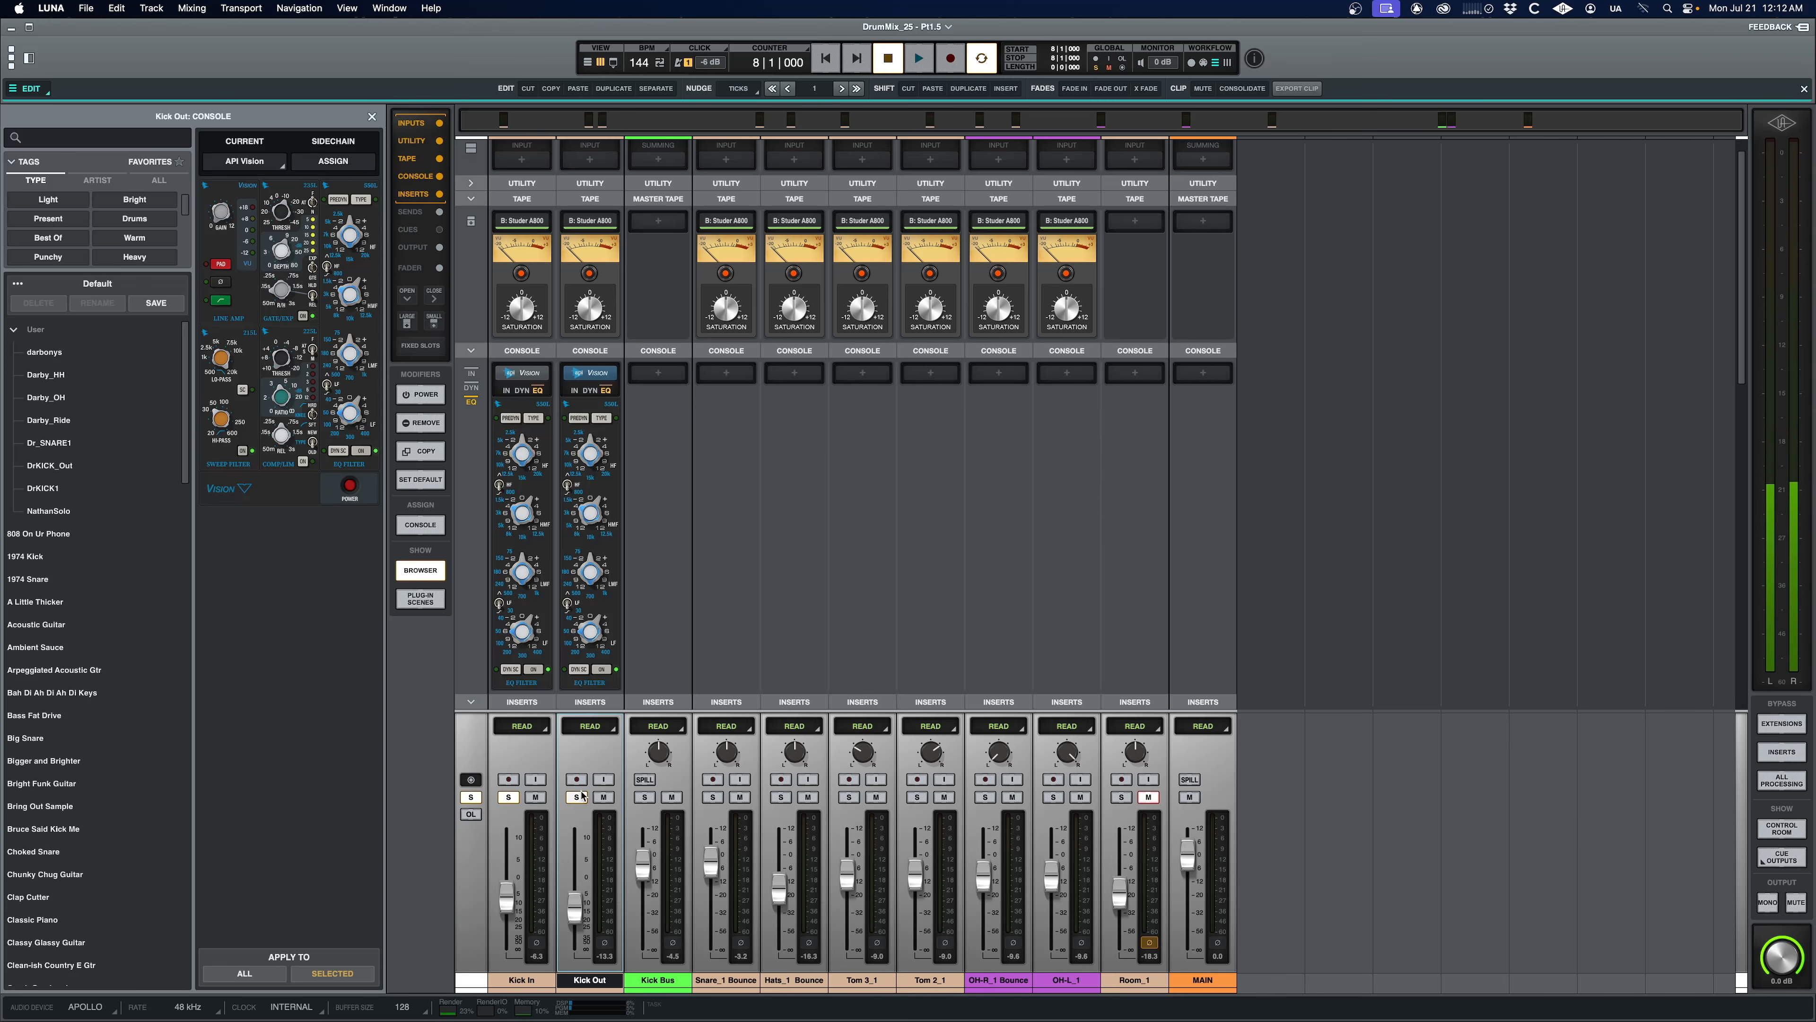
{"action": "key", "text": "space"}
{"action": "left_click_drag", "start_coordinate": [1187, 852], "coordinate": [1187, 858]}
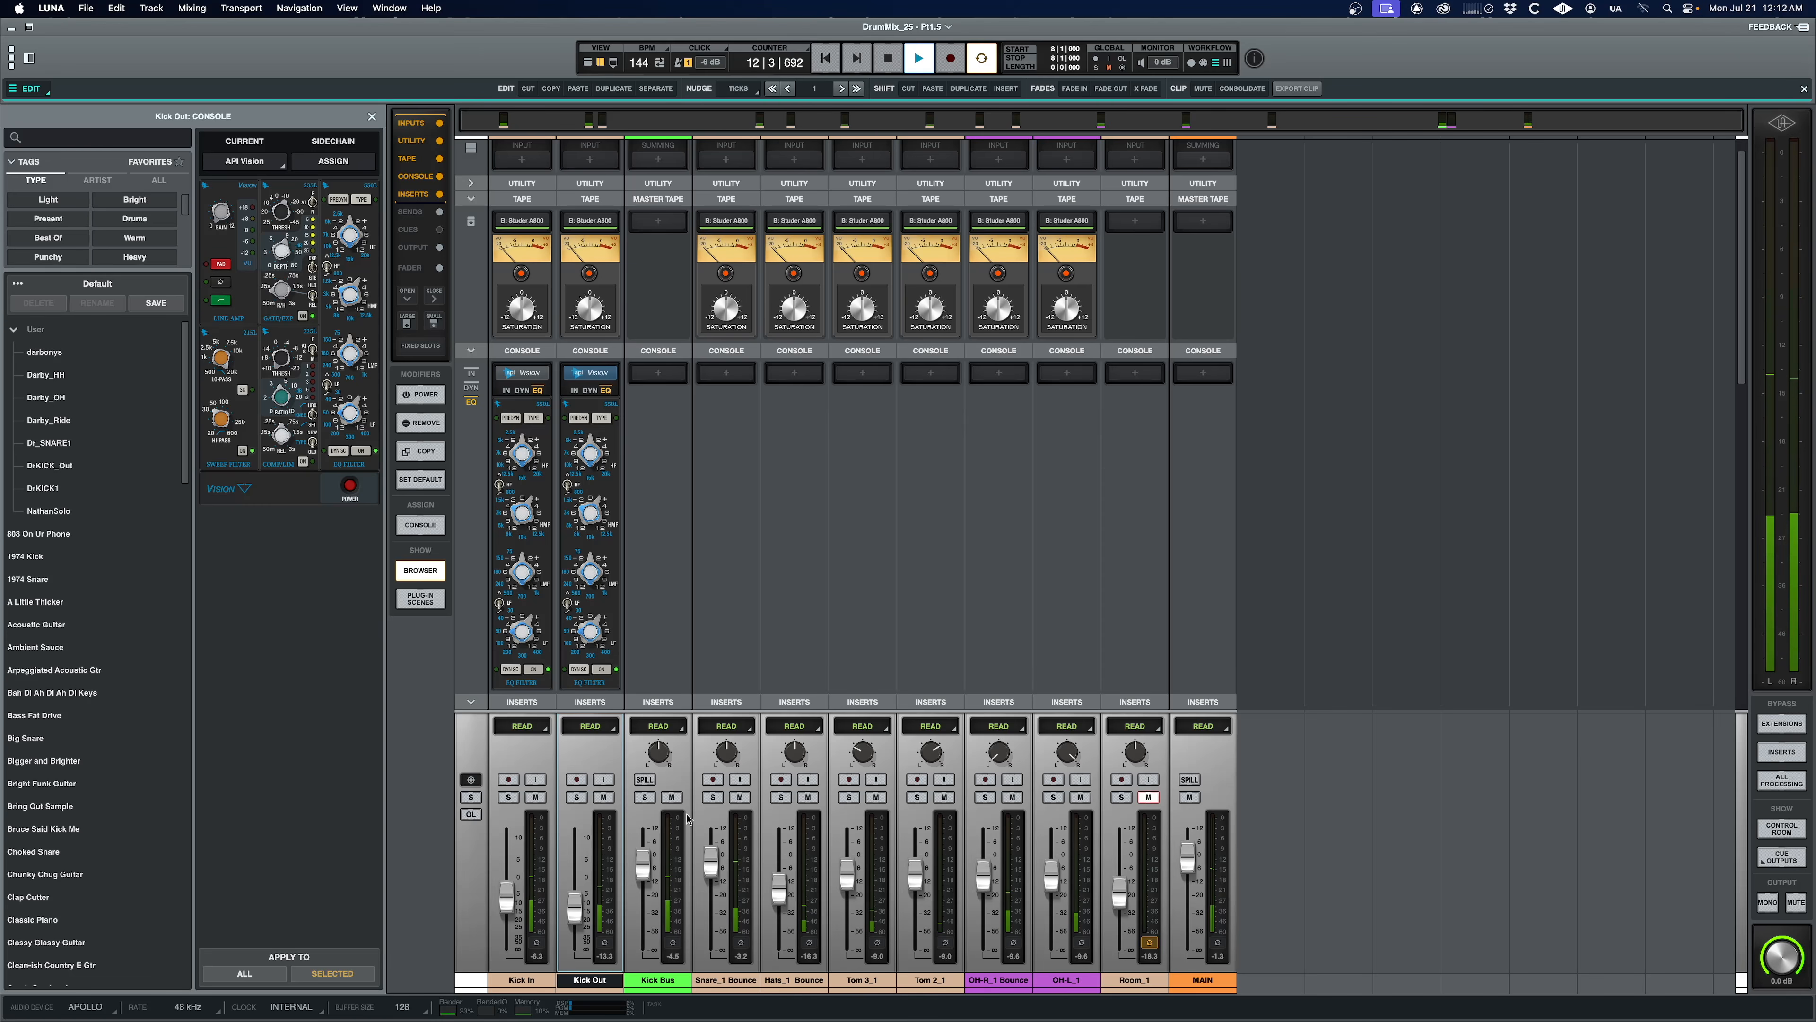
Step: Solo Kick Bus and load the 1176LN Rev E Compressor into its first insert slot
{"action": "key", "text": "space"}
{"action": "left_click", "coordinate": [644, 797]}
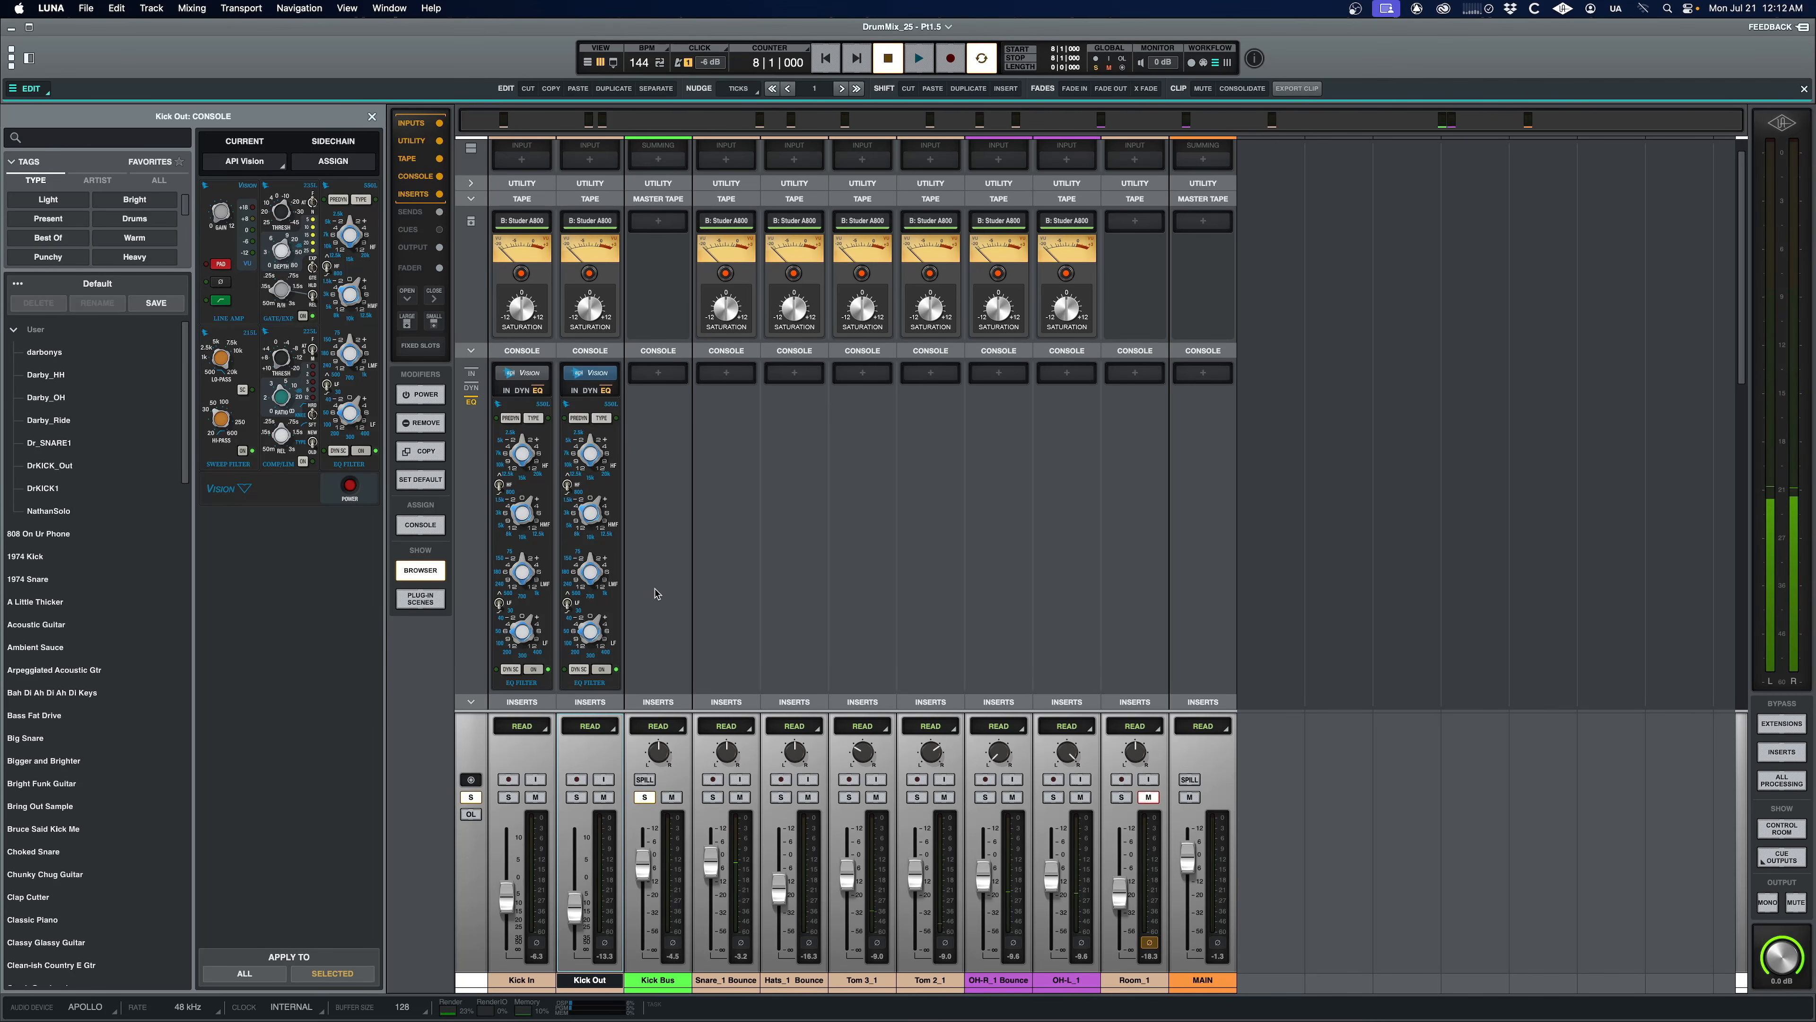
{"action": "scroll", "coordinate": [658, 591], "scroll_direction": "down", "scroll_amount": 5}
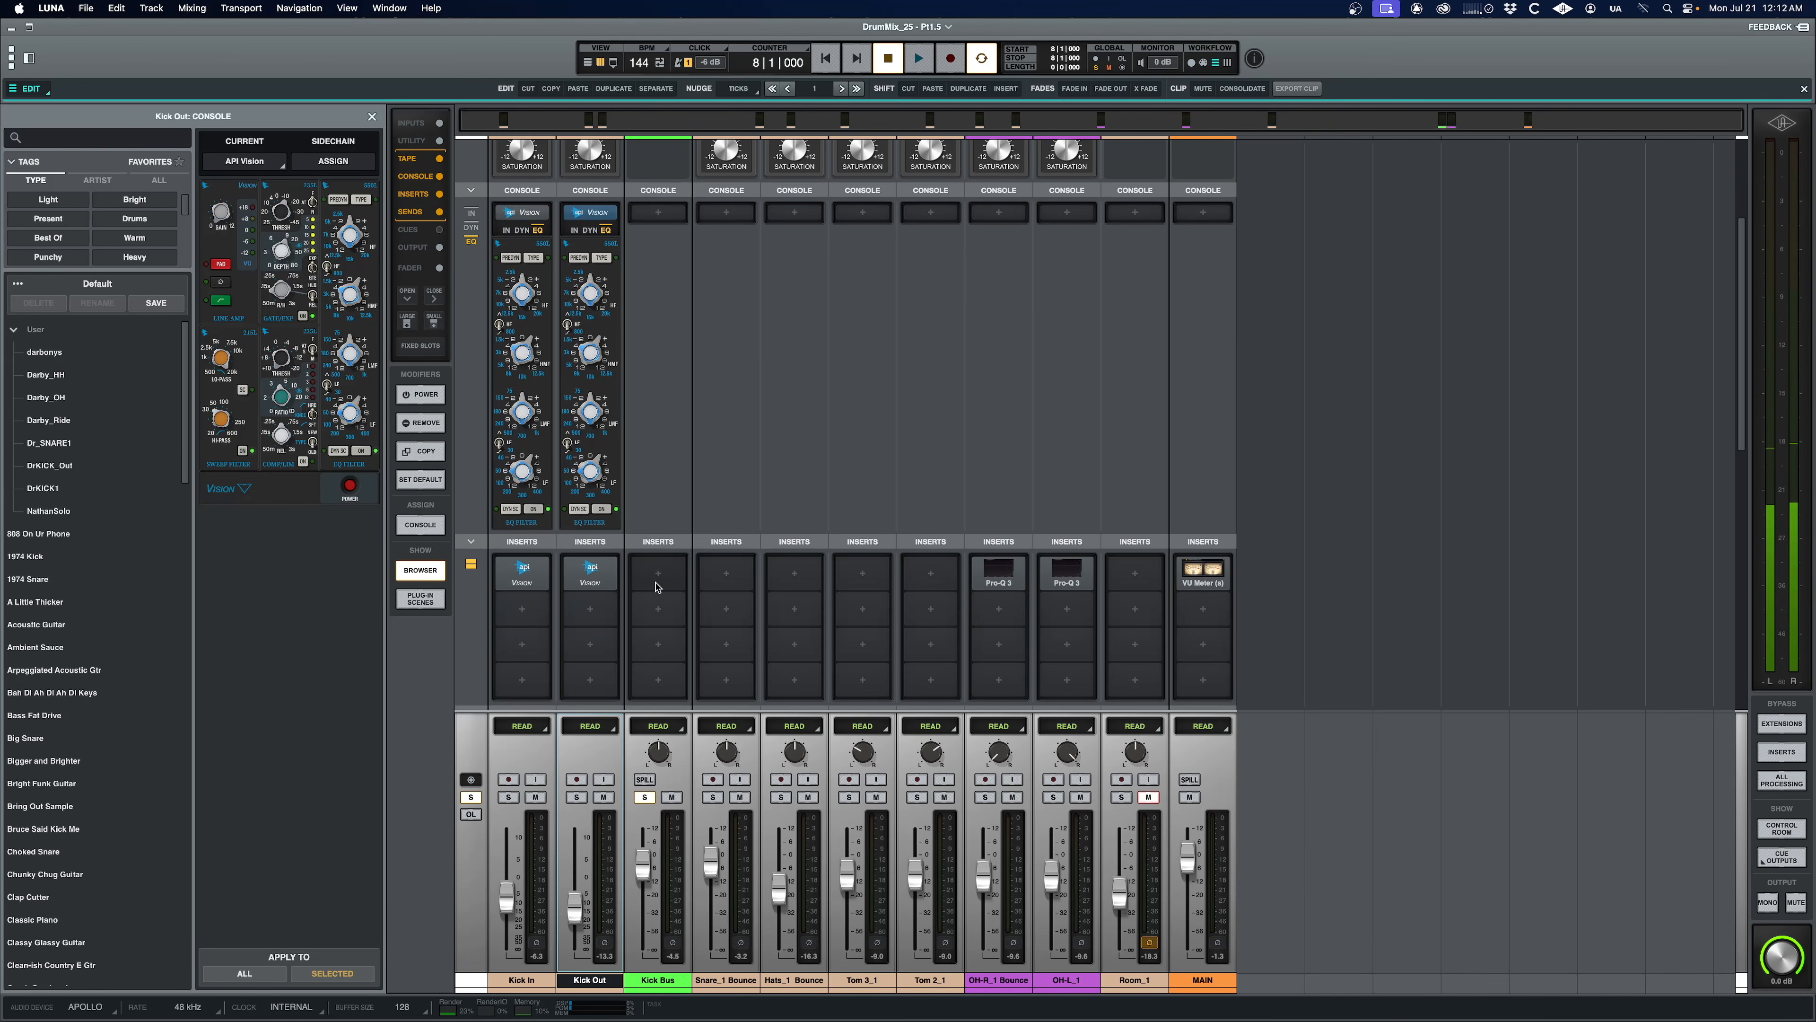
{"action": "left_click", "coordinate": [658, 576]}
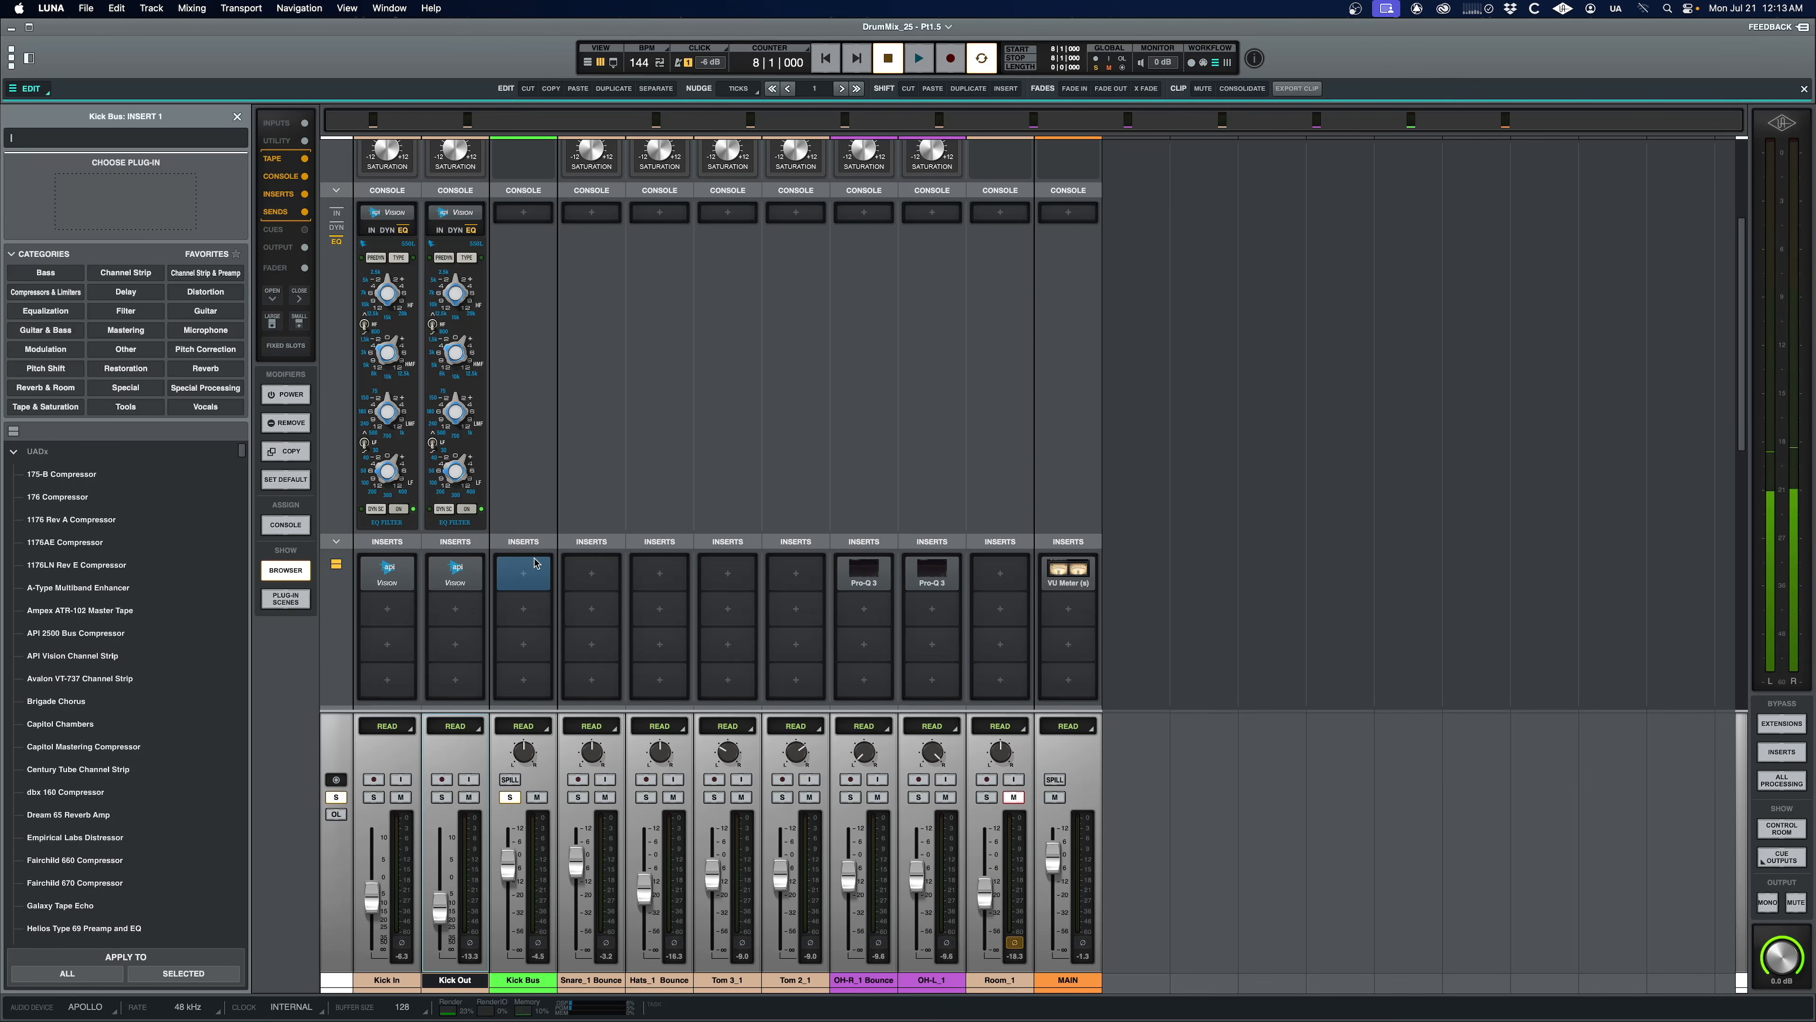
{"action": "type", "text": "1176"}
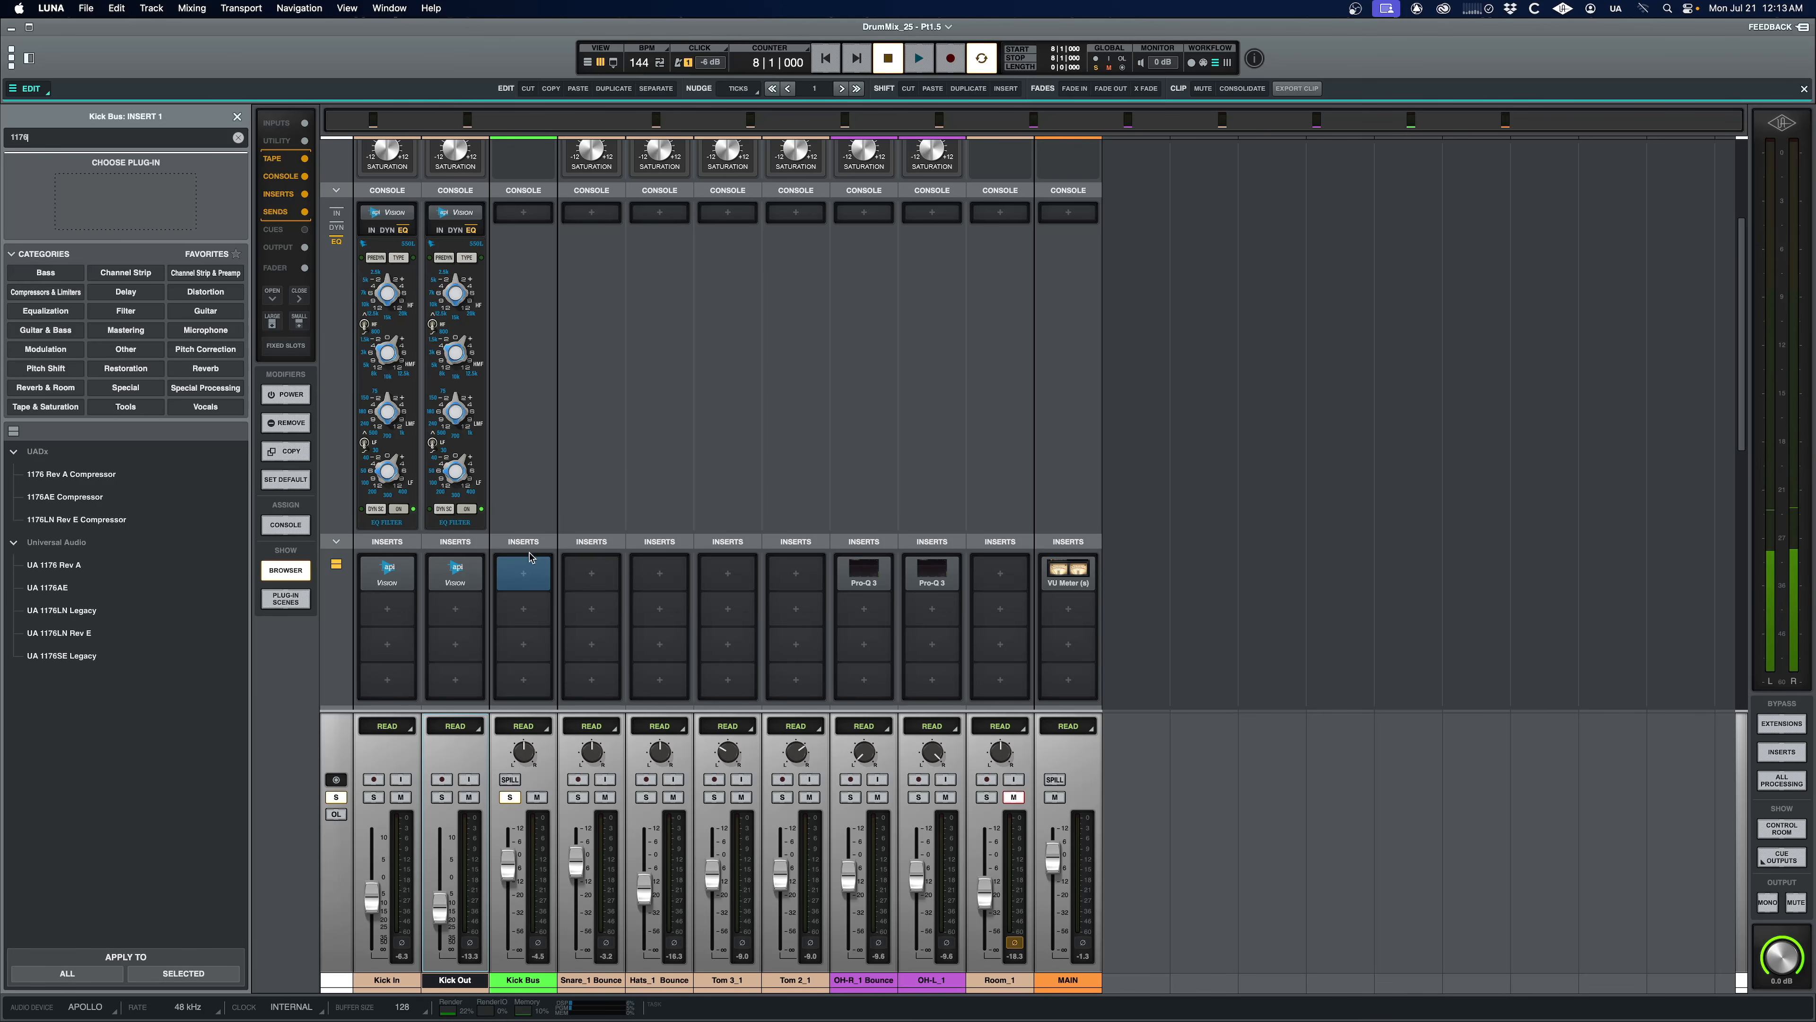
{"action": "left_click", "coordinate": [84, 528]}
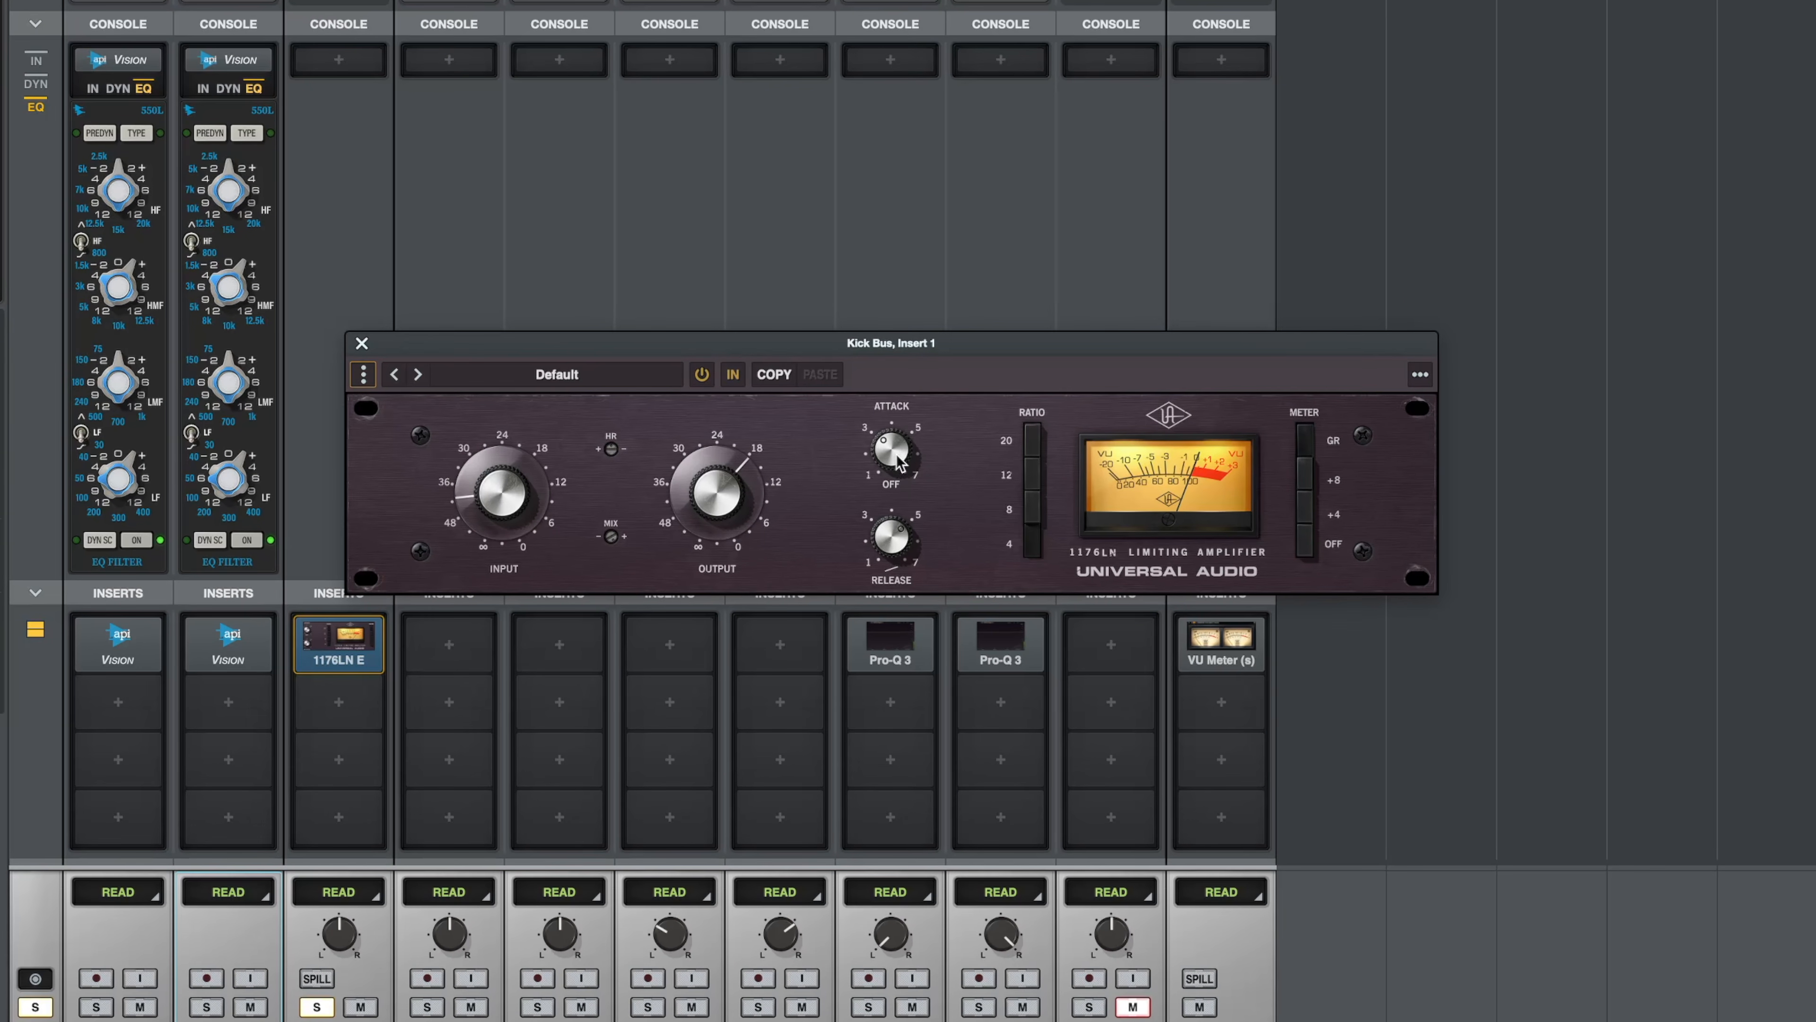
Step: Adjust the release and input controls of the 1176LN on Kick Bus
{"action": "mouse_move", "coordinate": [885, 538]}
{"action": "left_mouse_down"}
{"action": "mouse_move", "coordinate": [894, 561]}
{"action": "mouse_move", "coordinate": [897, 494]}
{"action": "mouse_move", "coordinate": [891, 565]}
{"action": "left_mouse_up"}
{"action": "left_click_drag", "start_coordinate": [485, 485], "coordinate": [484, 494]}
Step: Move playback to the start of the C1 section in the timeline and return to the mixer
{"action": "key", "text": "super+equal"}
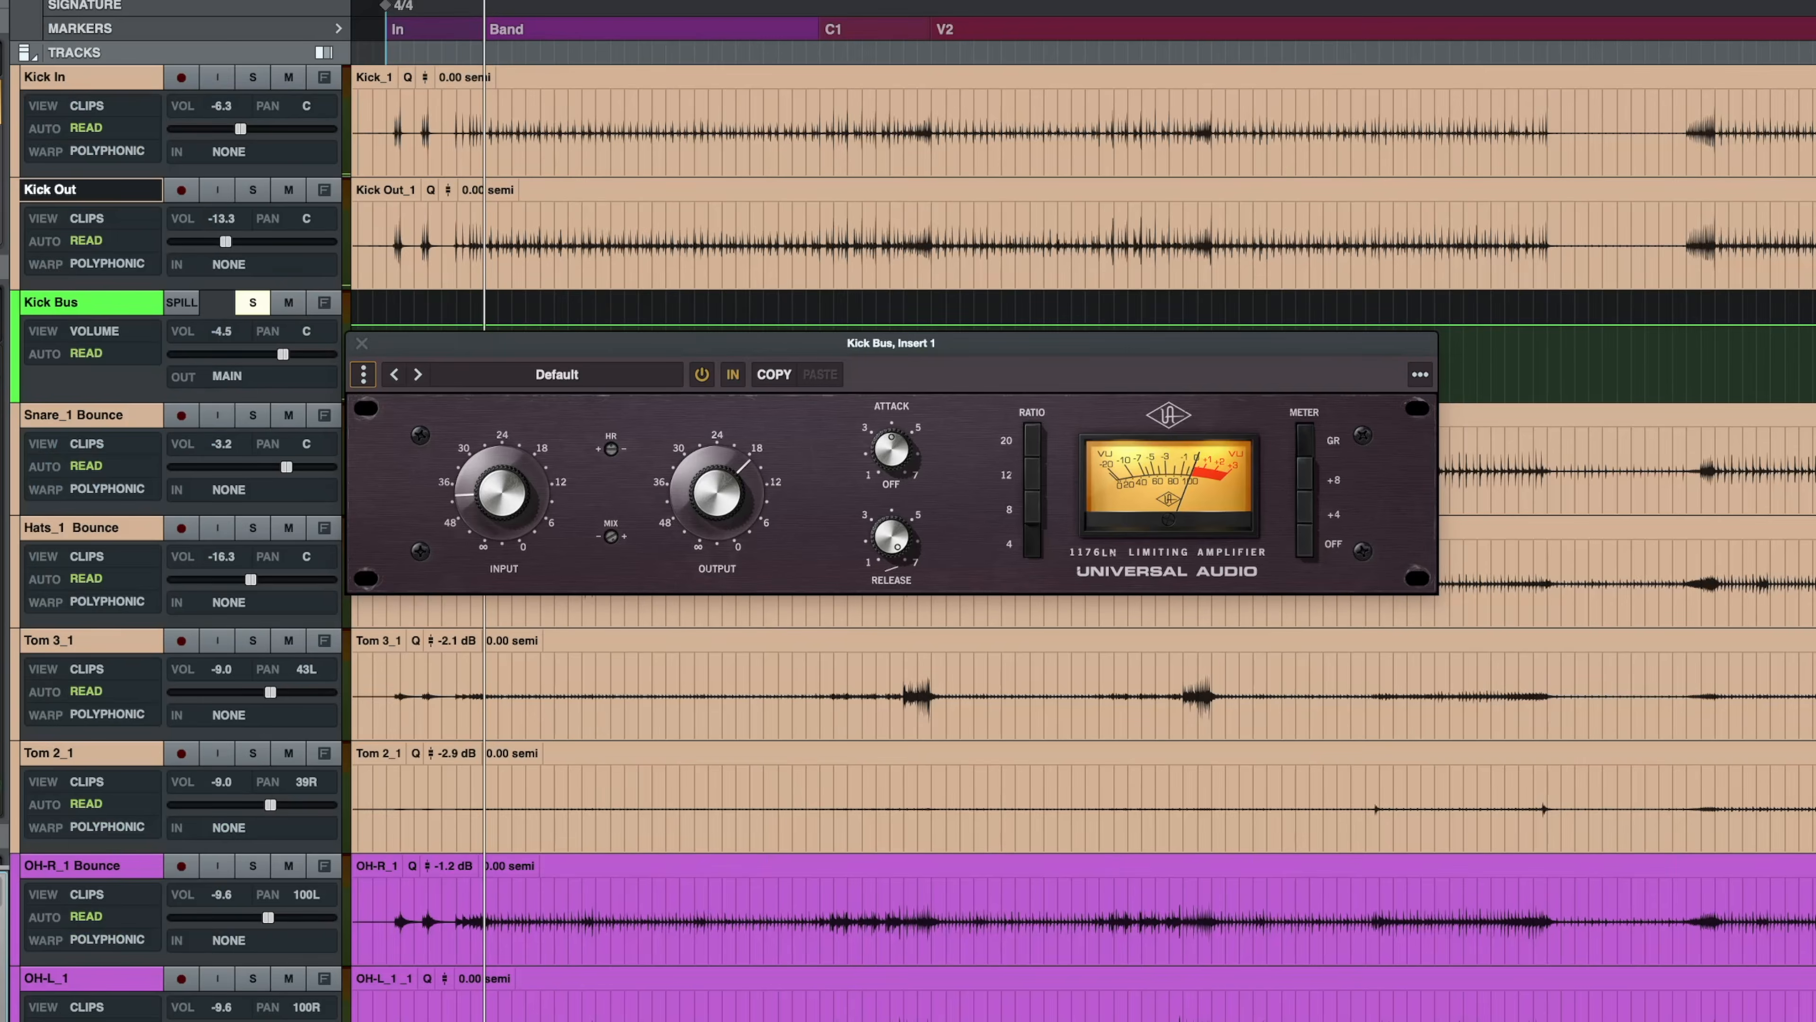
{"action": "left_click", "coordinate": [813, 121]}
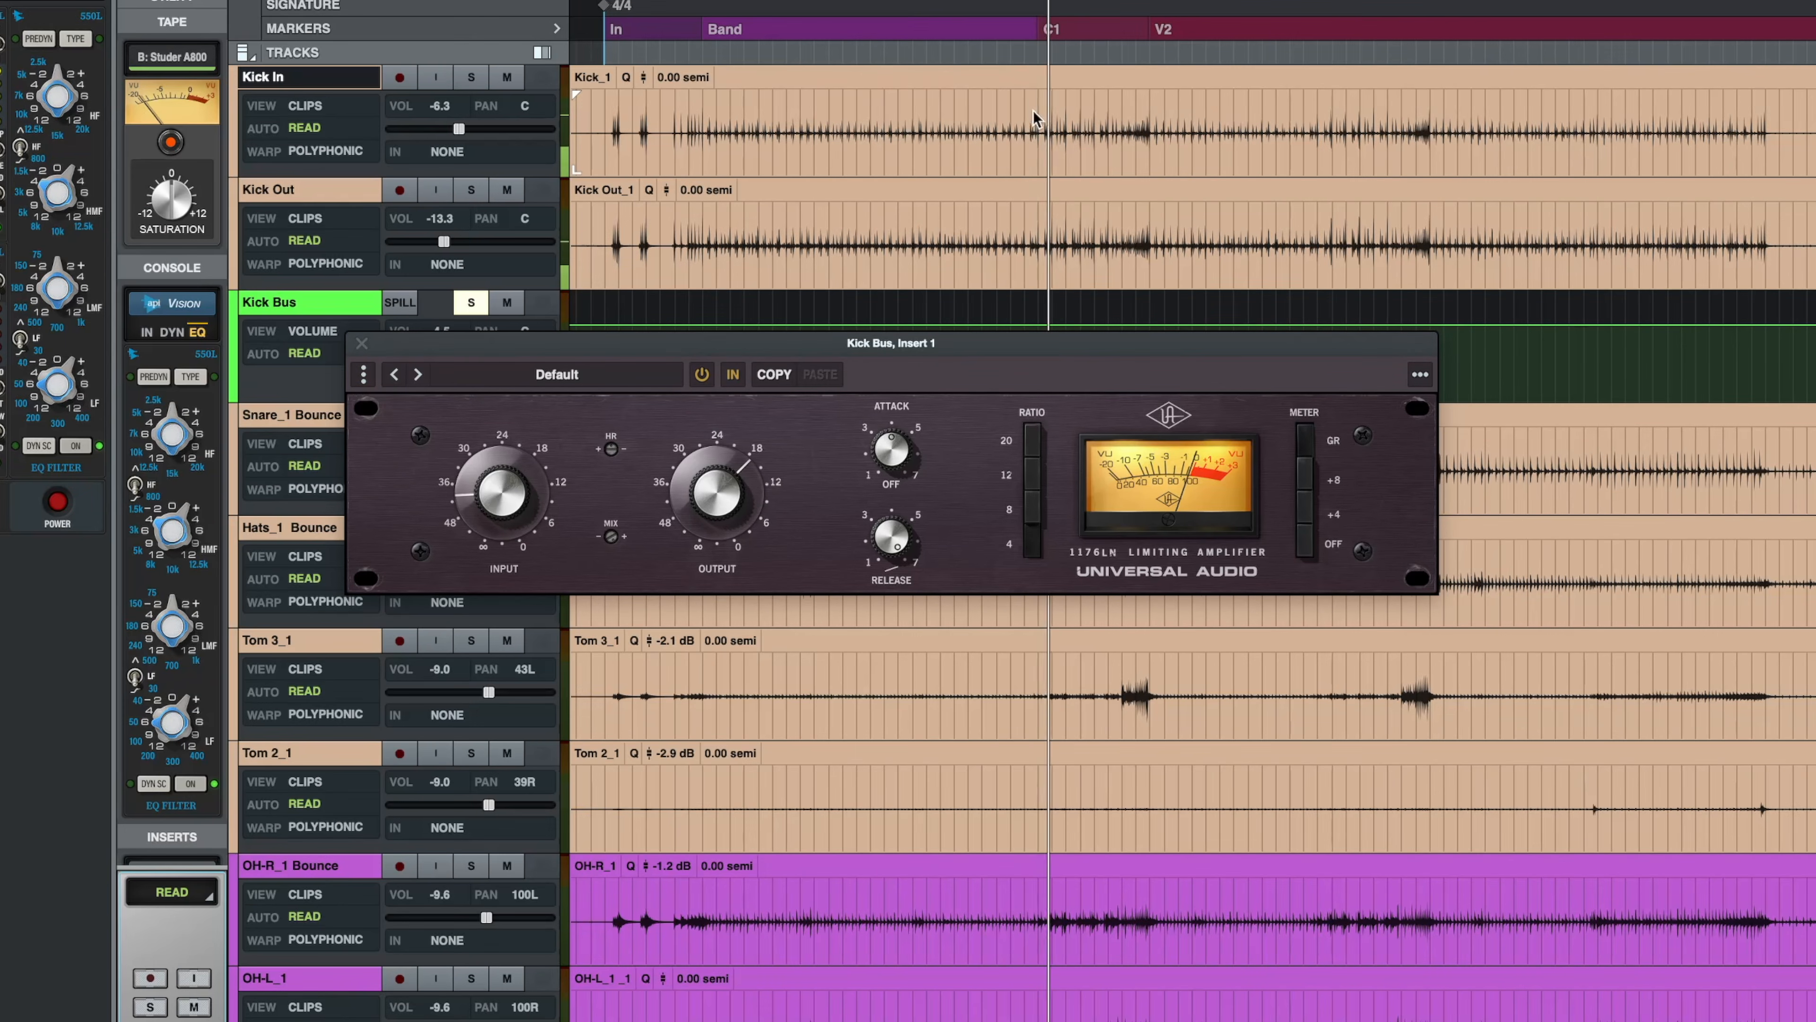
{"action": "key", "text": "super+equal"}
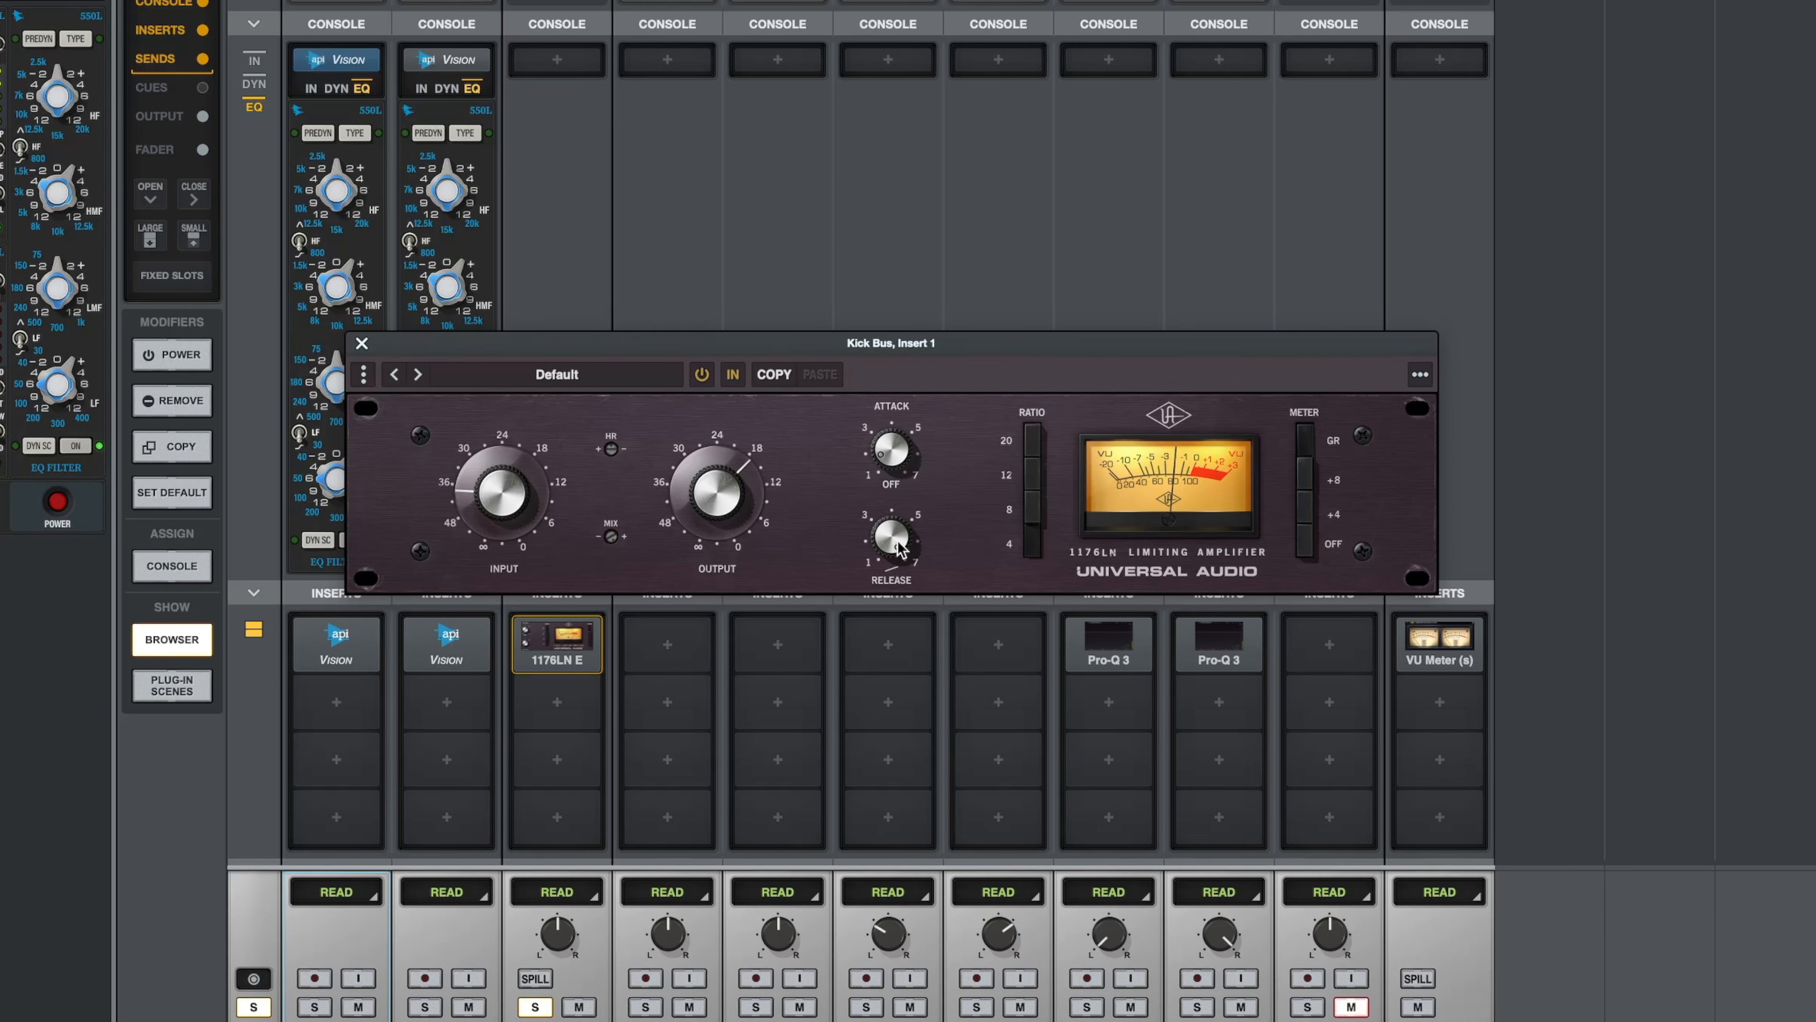
Step: Fine-tune the 1176LN's attack and release on Kick Bus, and compare the kick with the compressor bypassed and engaged
{"action": "left_click_drag", "start_coordinate": [900, 487], "coordinate": [902, 469]}
{"action": "left_click_drag", "start_coordinate": [929, 386], "coordinate": [922, 488]}
{"action": "left_click", "coordinate": [734, 374]}
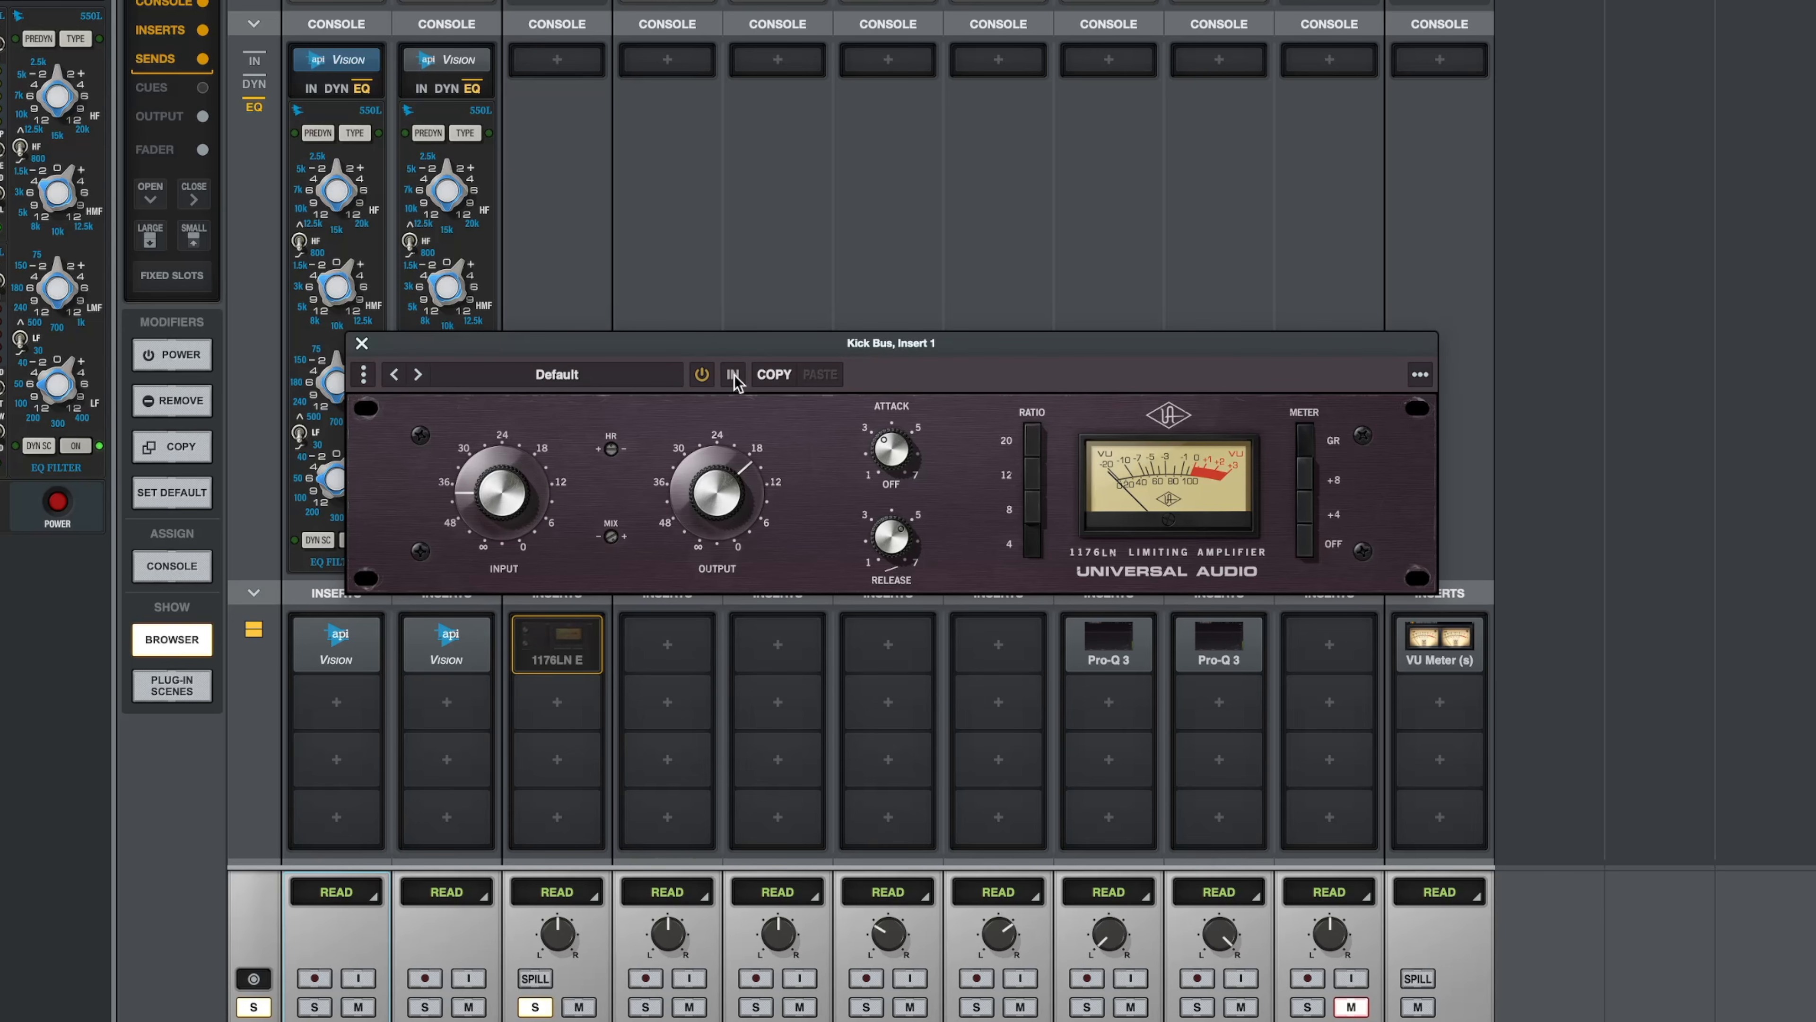
{"action": "left_click", "coordinate": [733, 374]}
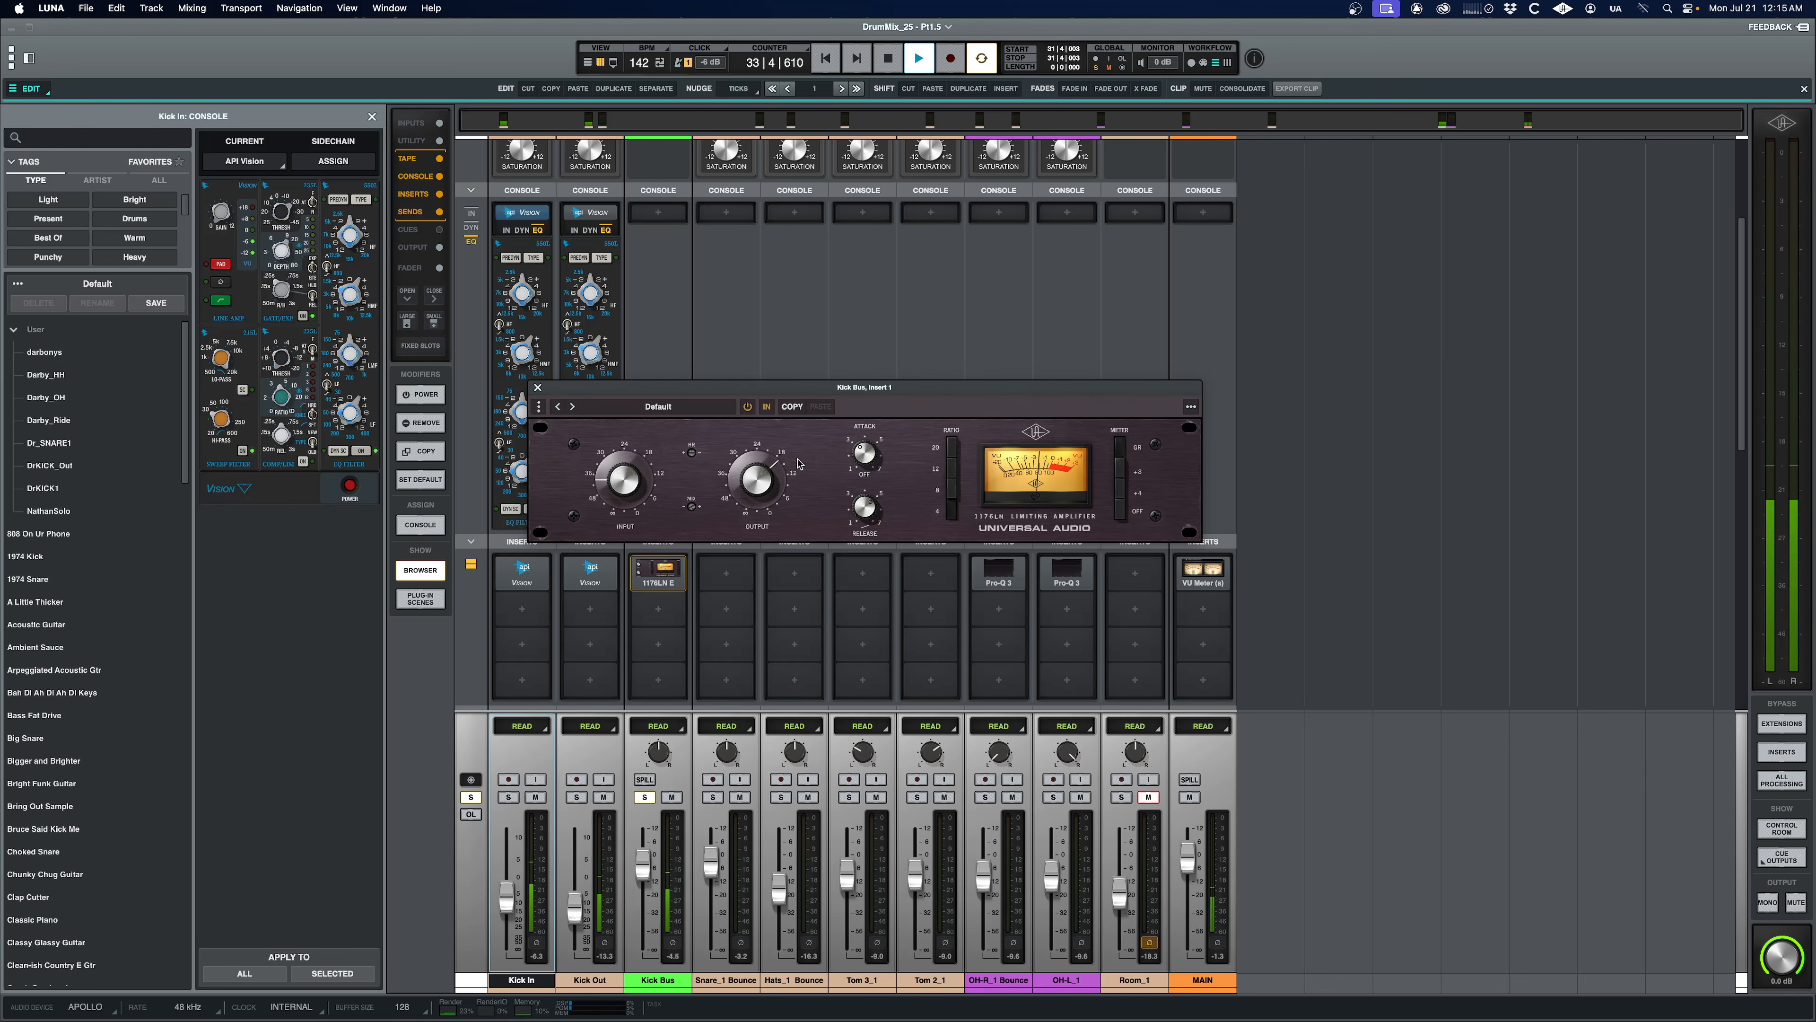
{"action": "left_click", "coordinate": [538, 385]}
Step: Mute the Hats_1 Bounce, Tom 3_1 and Tom 2_1 tracks and play the remaining drums
{"action": "key", "text": "space"}
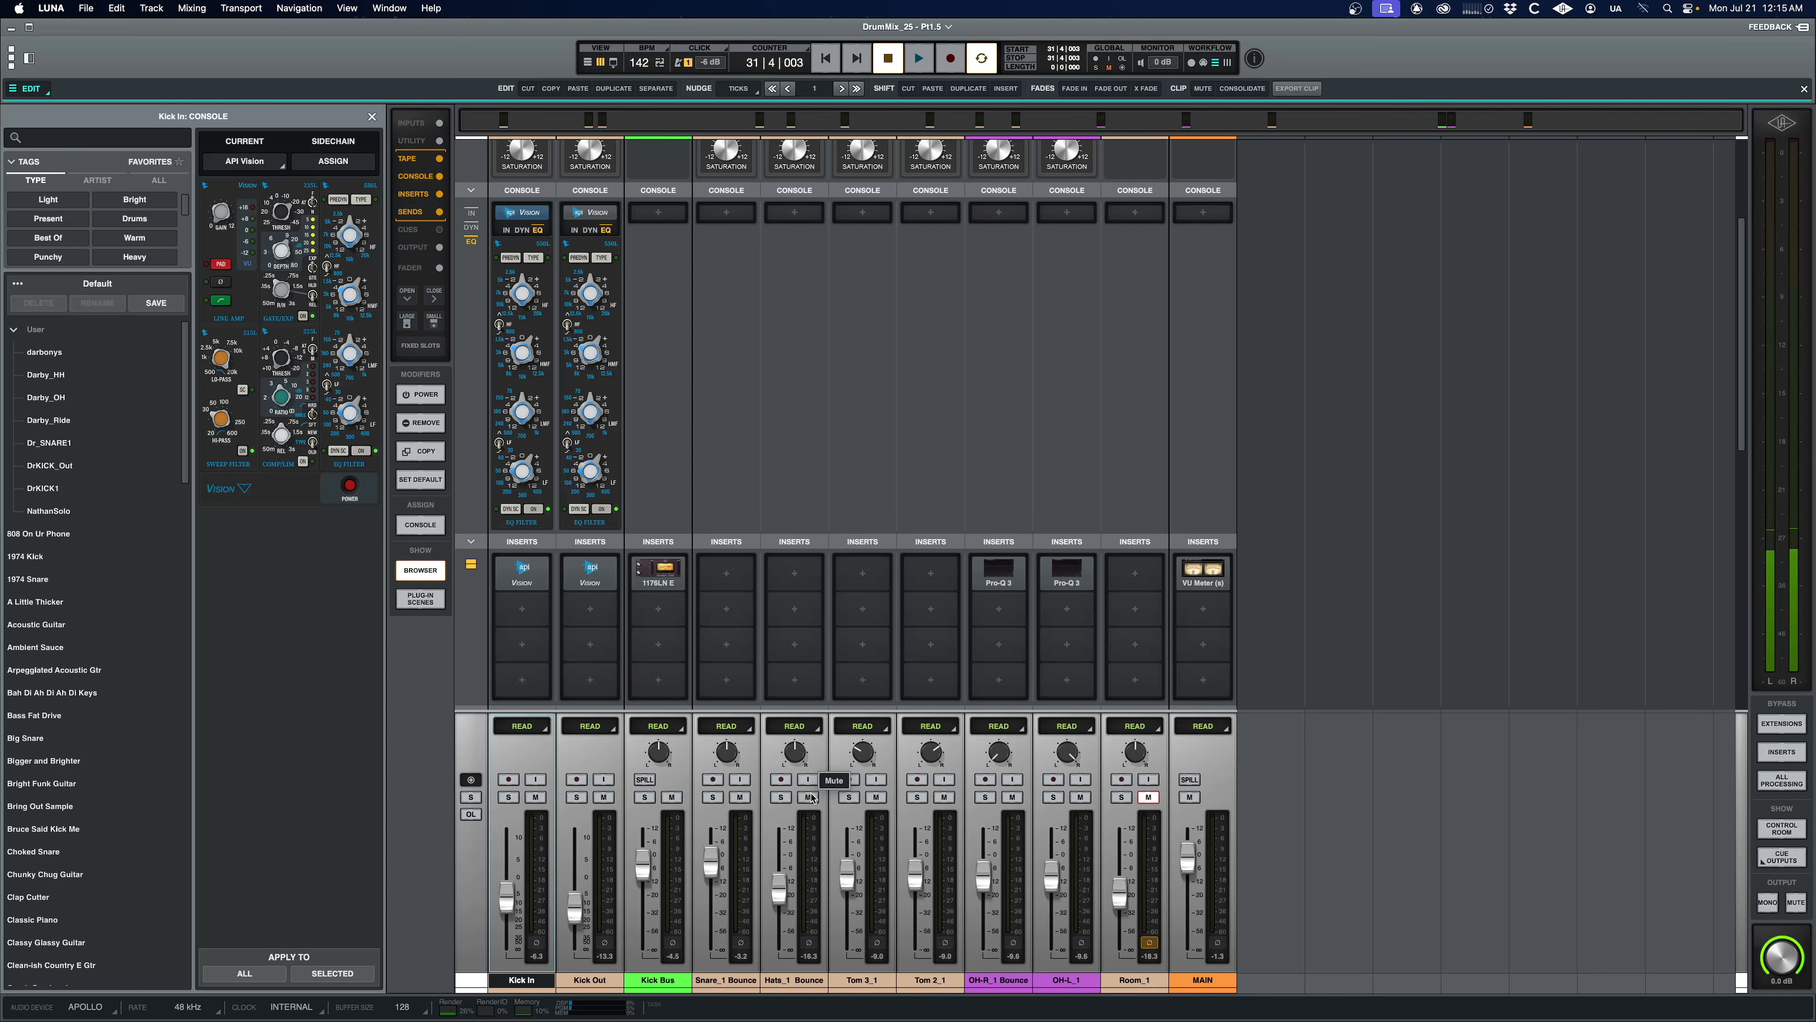
{"action": "left_click_drag", "start_coordinate": [808, 797], "coordinate": [949, 800]}
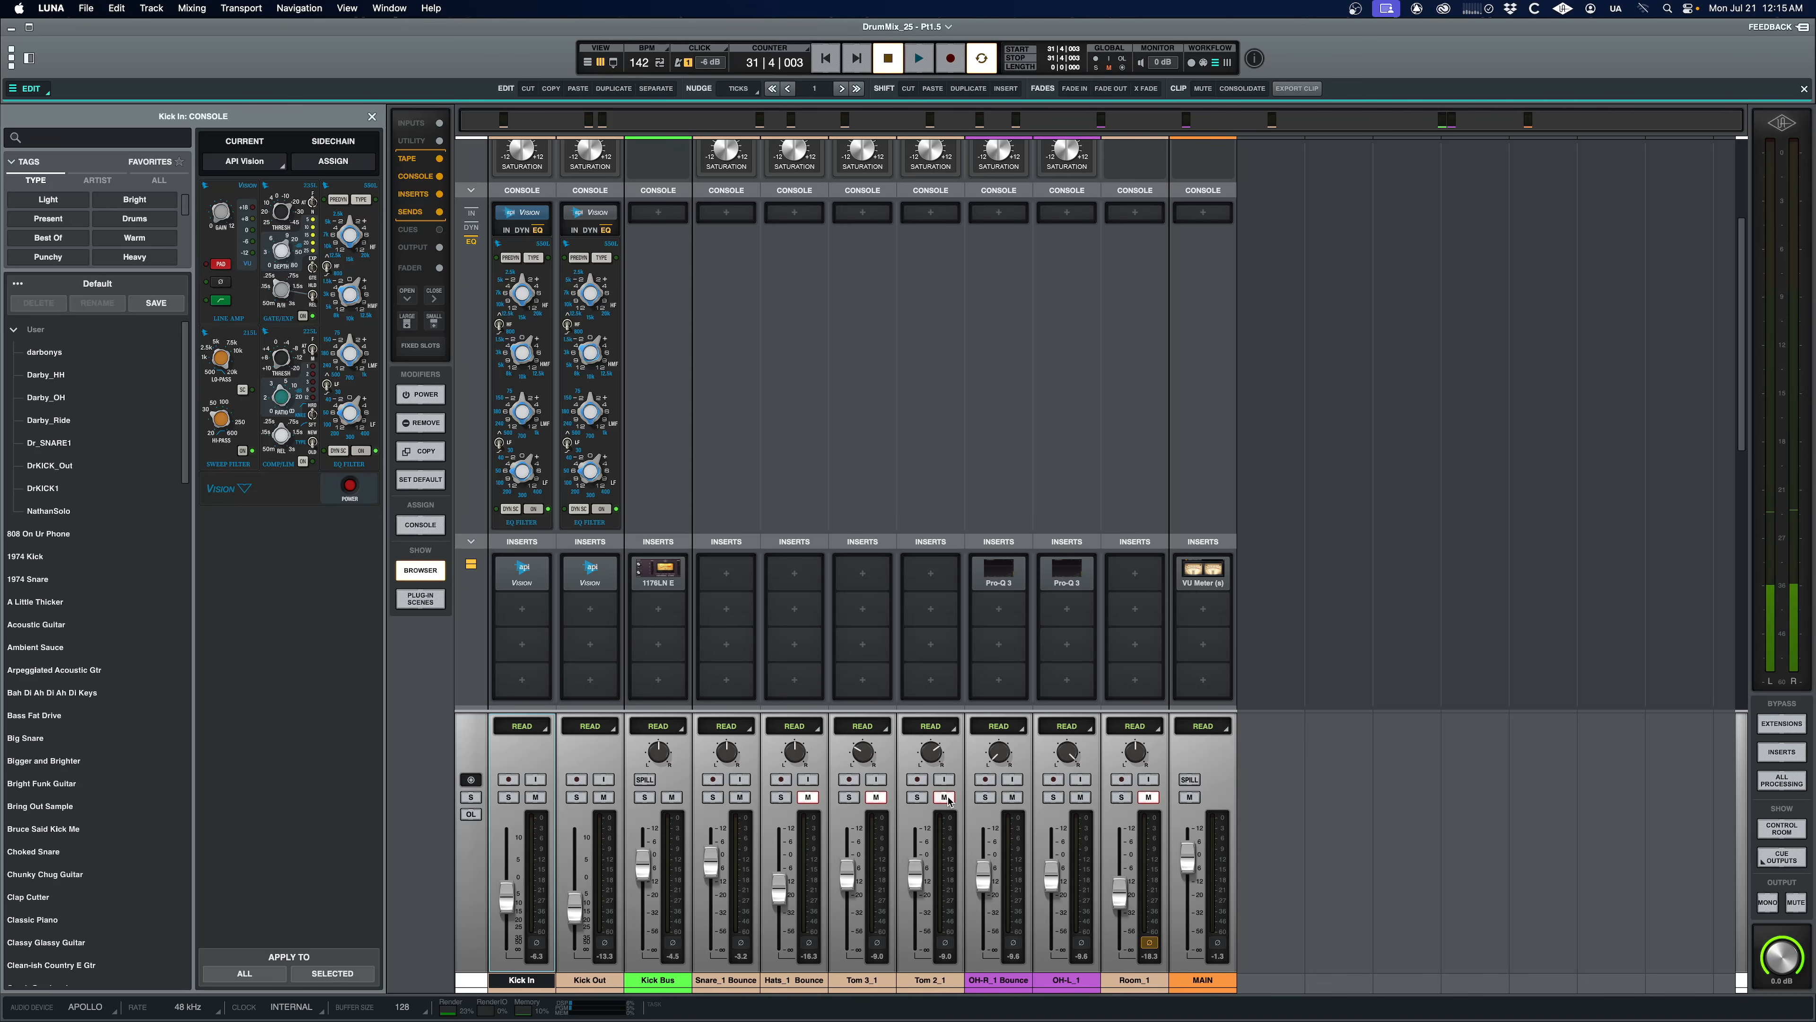
{"action": "key", "text": "space"}
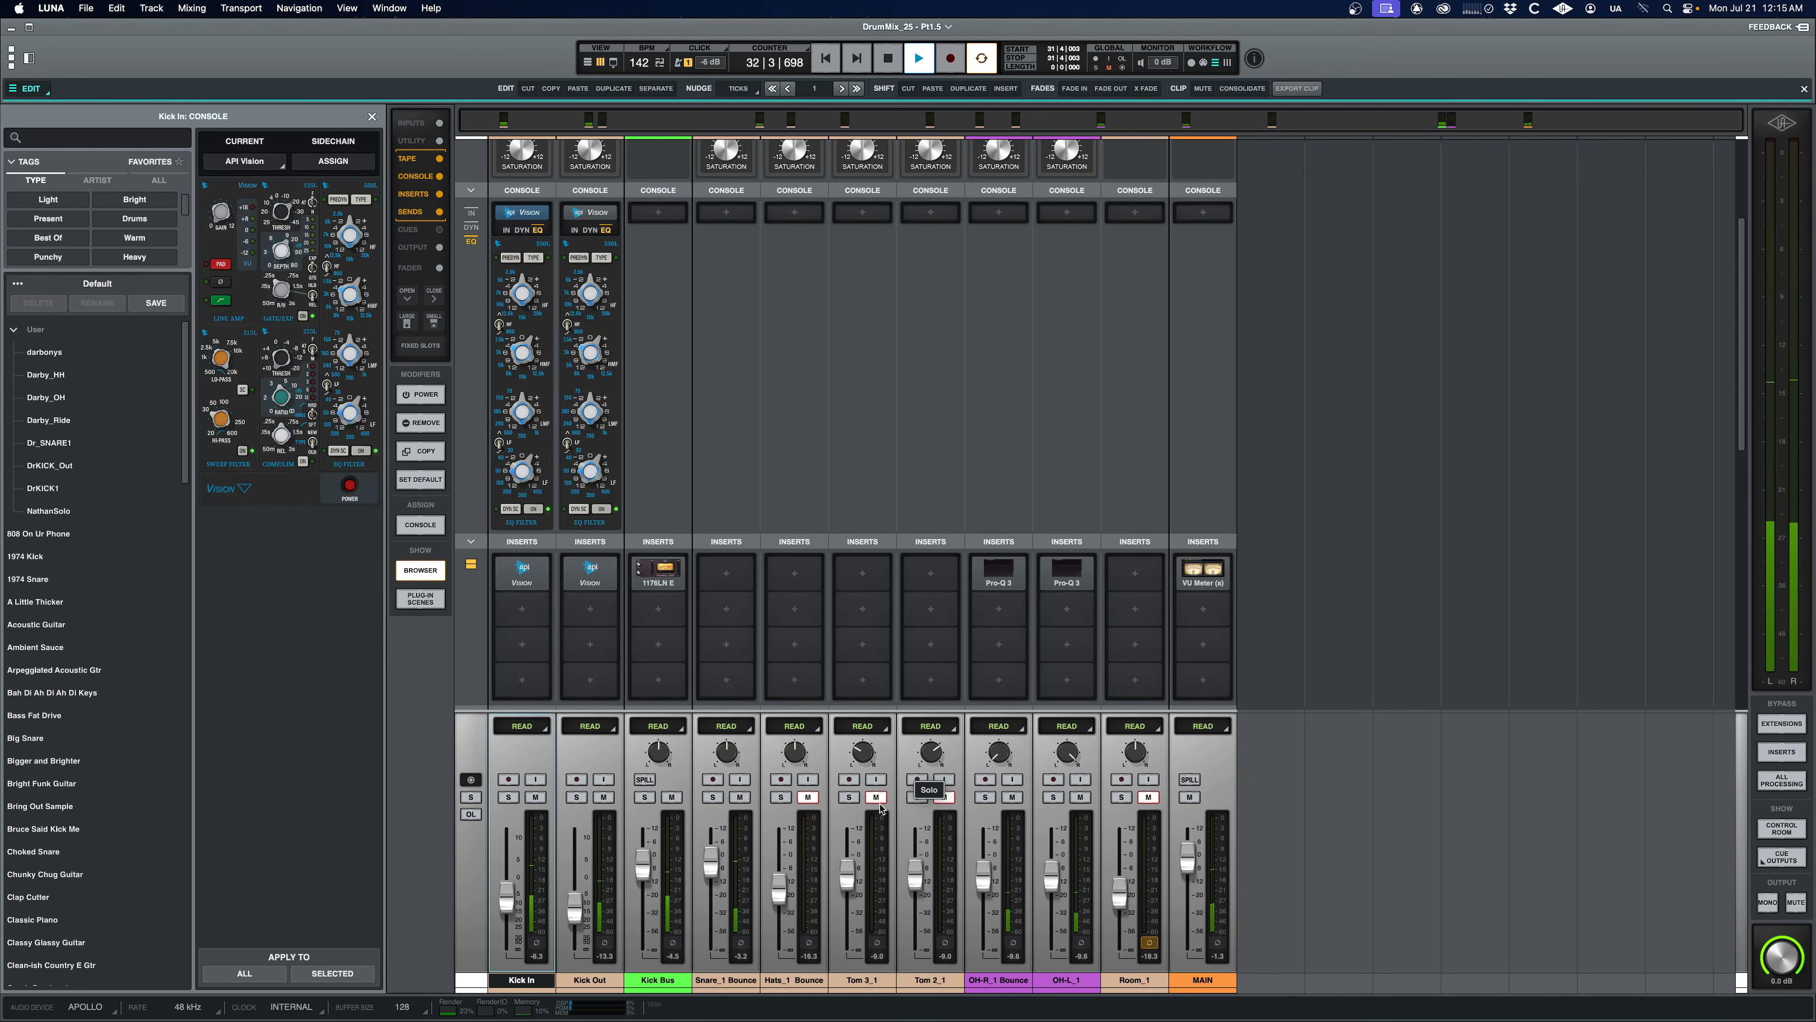
Step: Load the API Vision channel strip on Snare_1 Bounce and enable the sweep filter in its input section
{"action": "scroll", "coordinate": [725, 572], "scroll_direction": "up", "scroll_amount": 5}
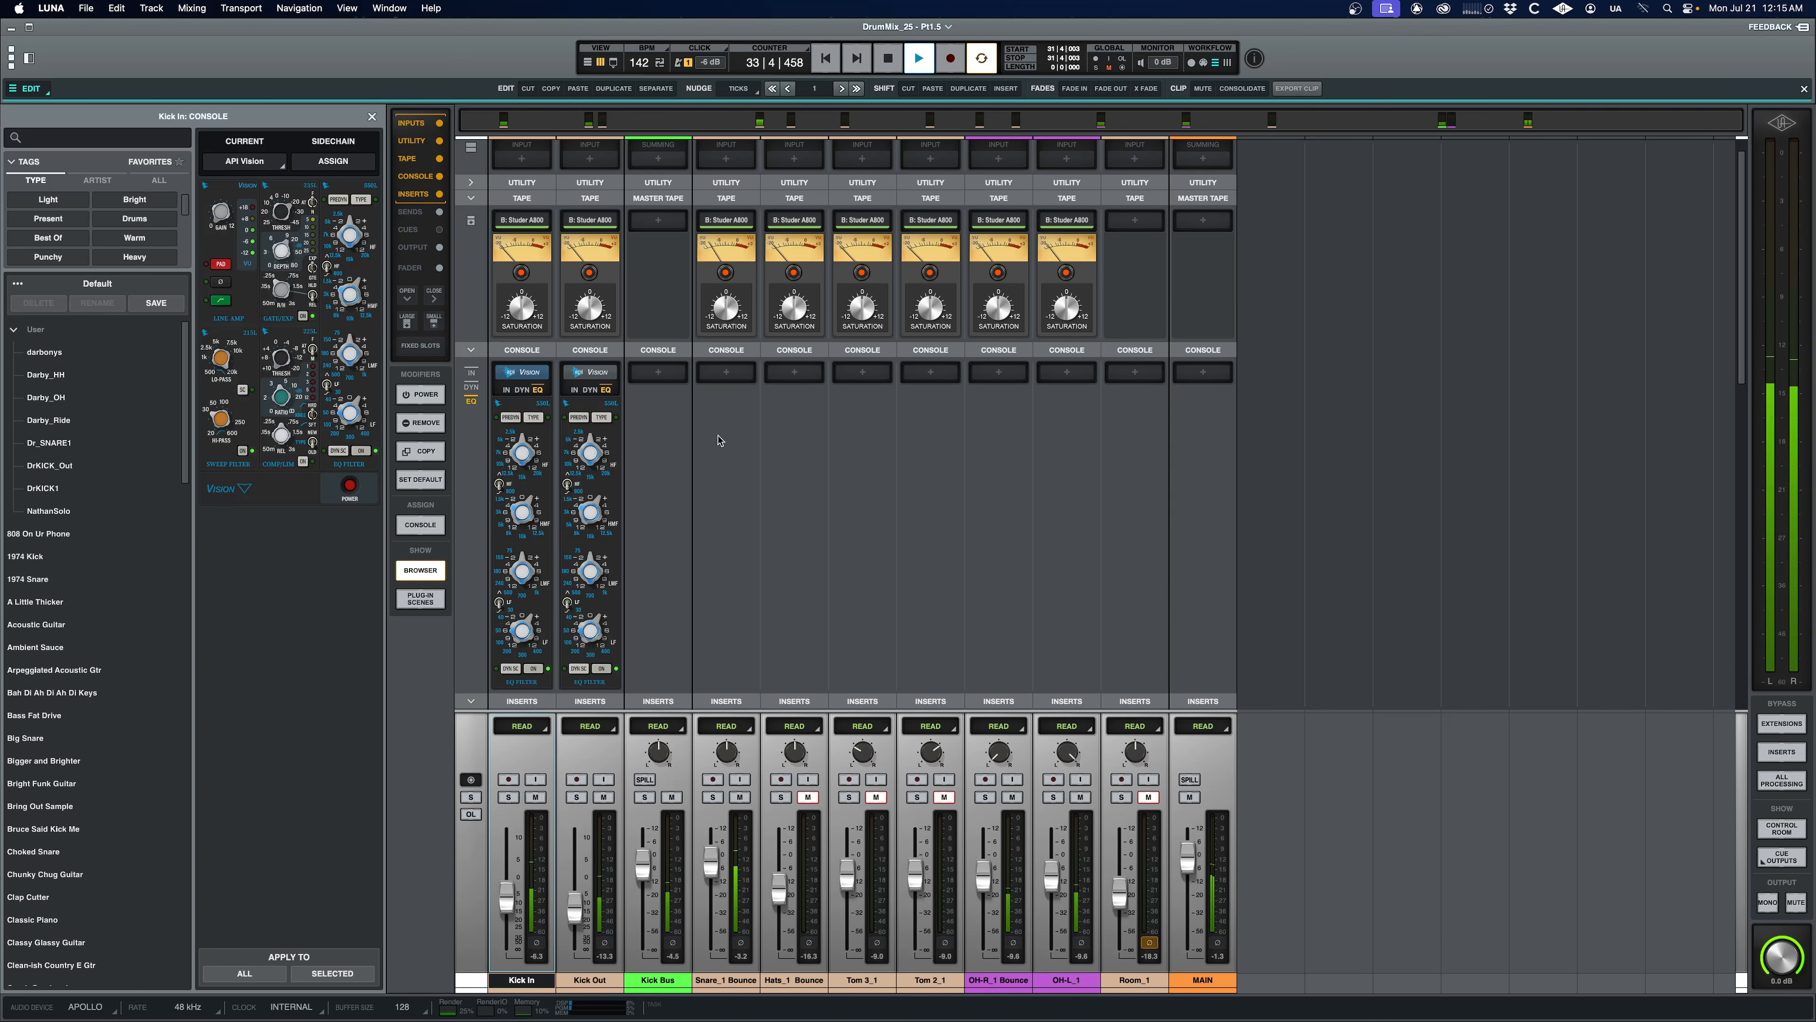
{"action": "key", "text": "space"}
{"action": "left_click", "coordinate": [726, 371]}
{"action": "left_click", "coordinate": [722, 405]}
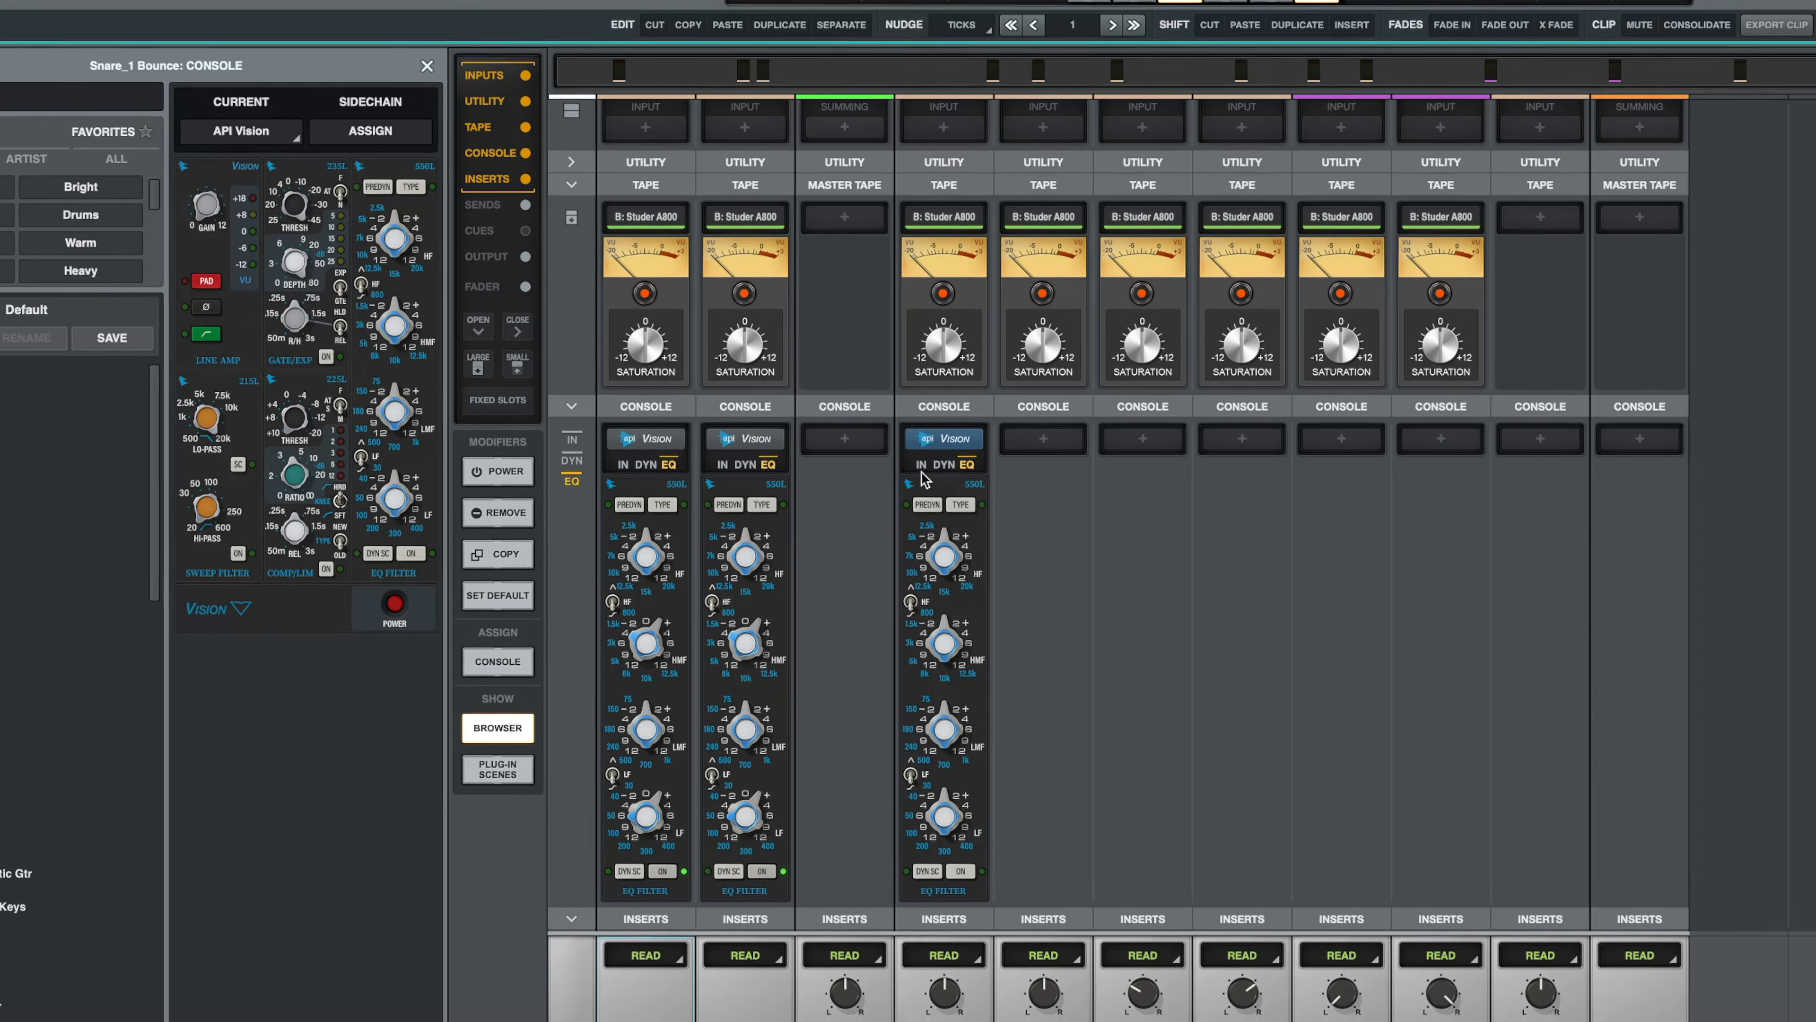
{"action": "left_click", "coordinate": [855, 441]}
{"action": "left_click", "coordinate": [994, 908]}
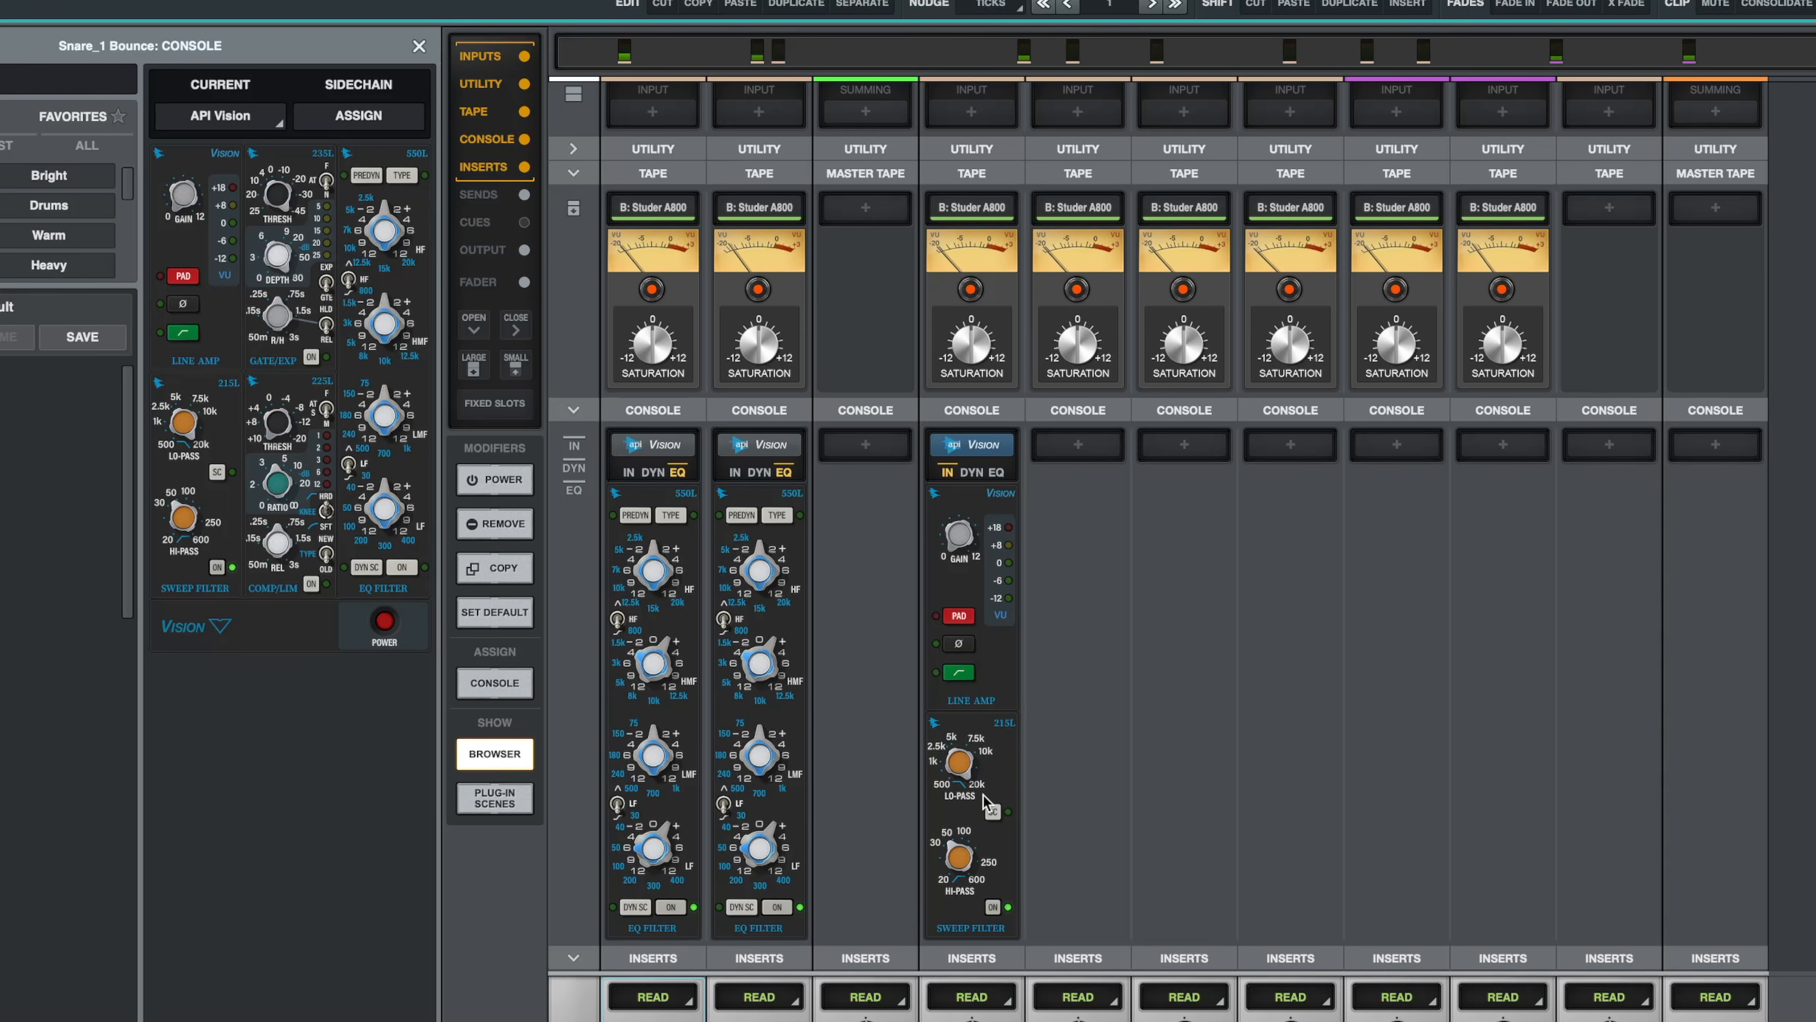
Step: Enable the Gate/Exp section on Snare_1 Bounce's Vision strip, adjust its threshold and release, and compare it with the section bypassed
{"action": "left_click", "coordinate": [971, 471]}
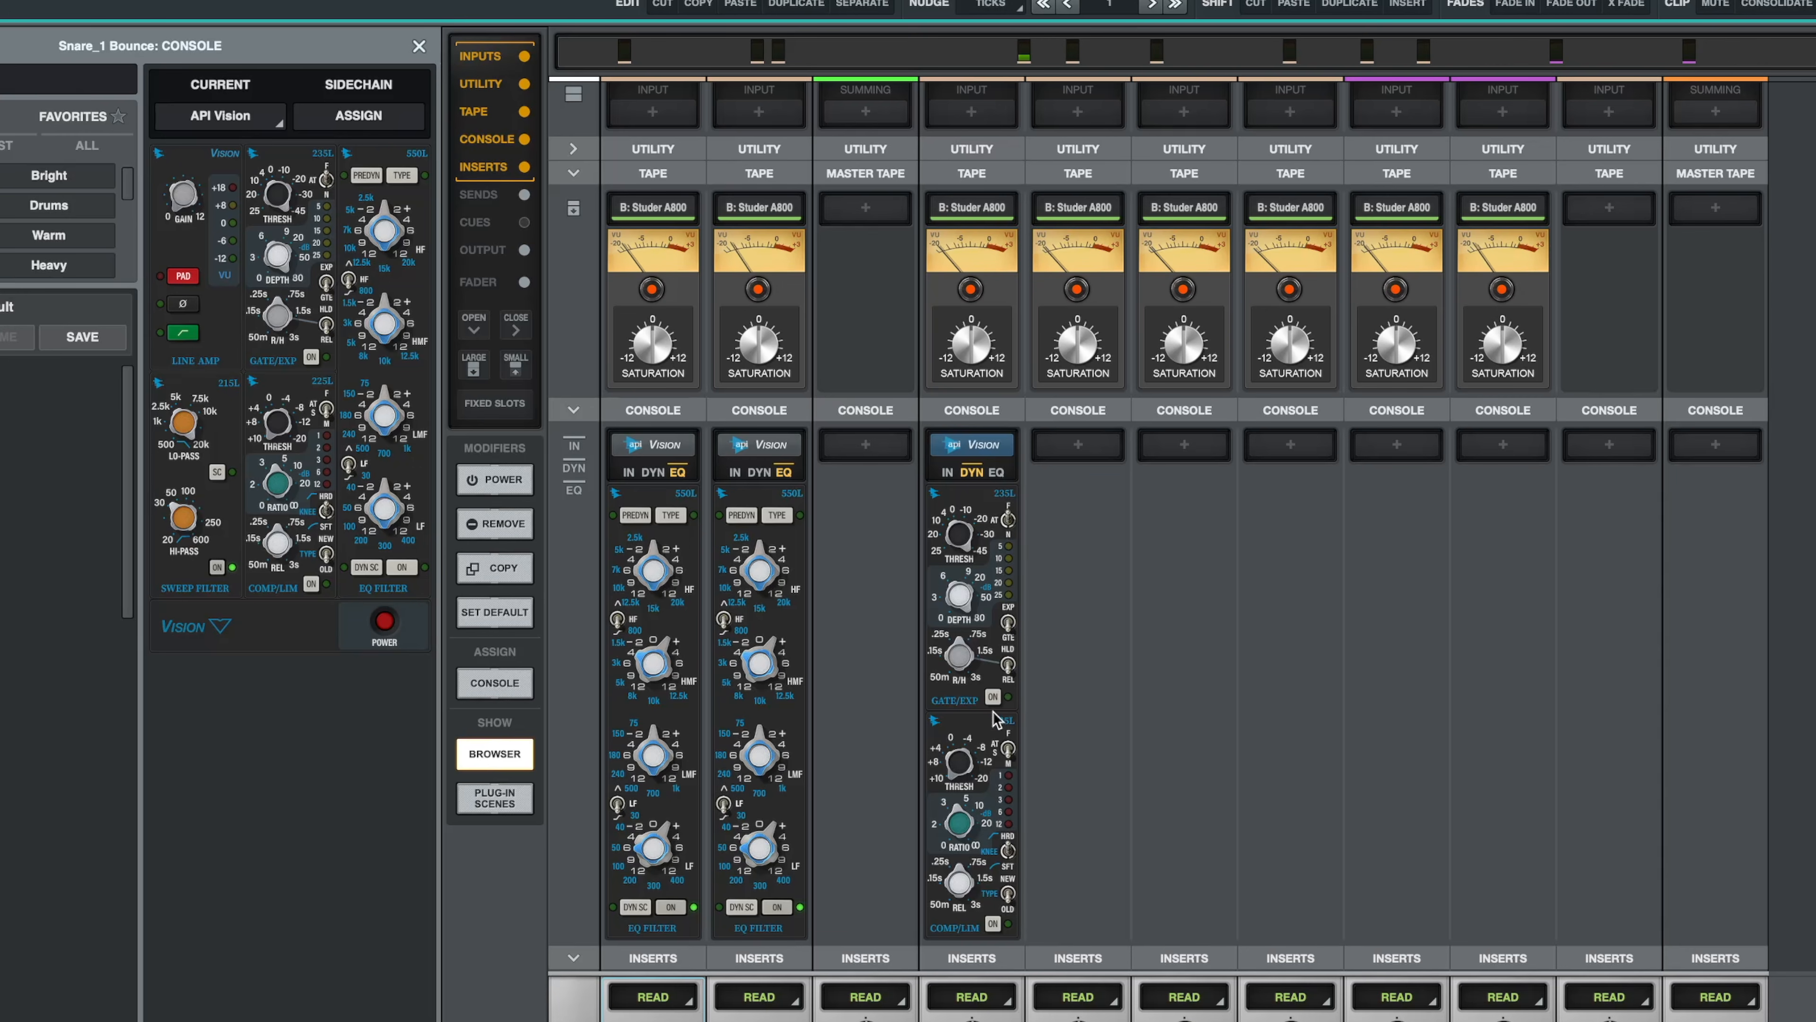
{"action": "left_click", "coordinate": [1013, 628]}
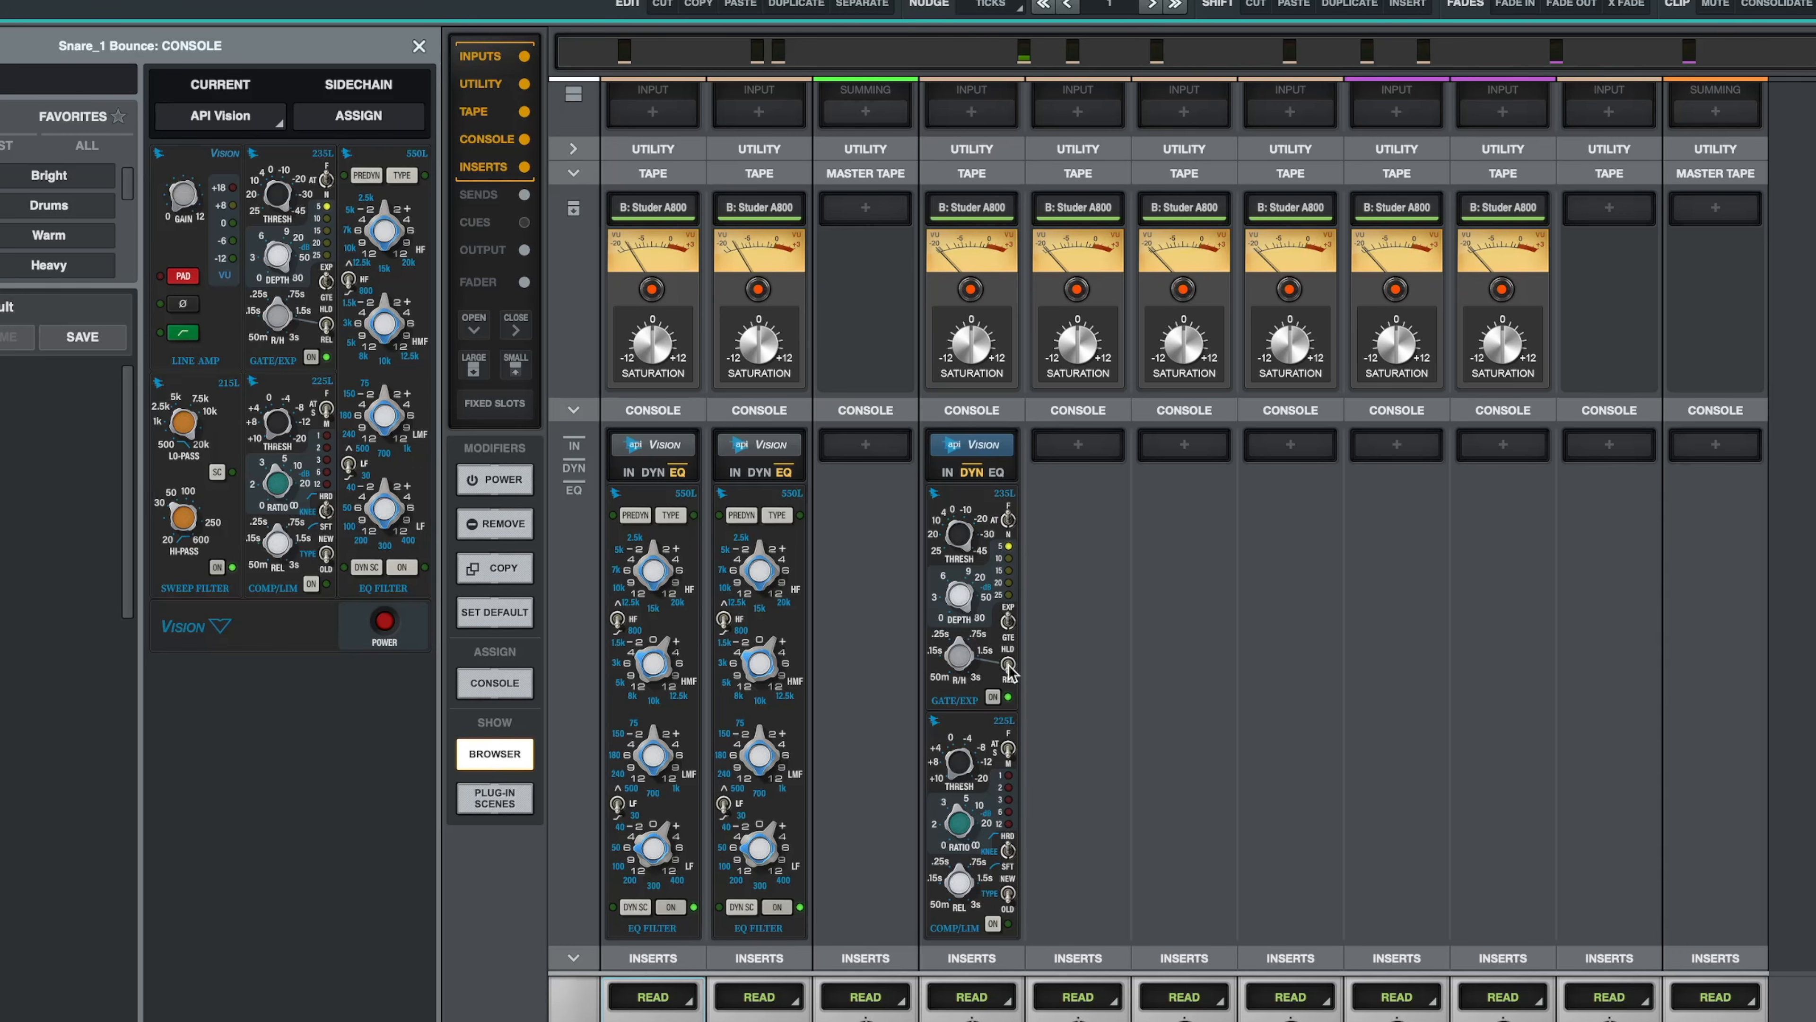
{"action": "left_click_drag", "start_coordinate": [959, 536], "coordinate": [960, 617]}
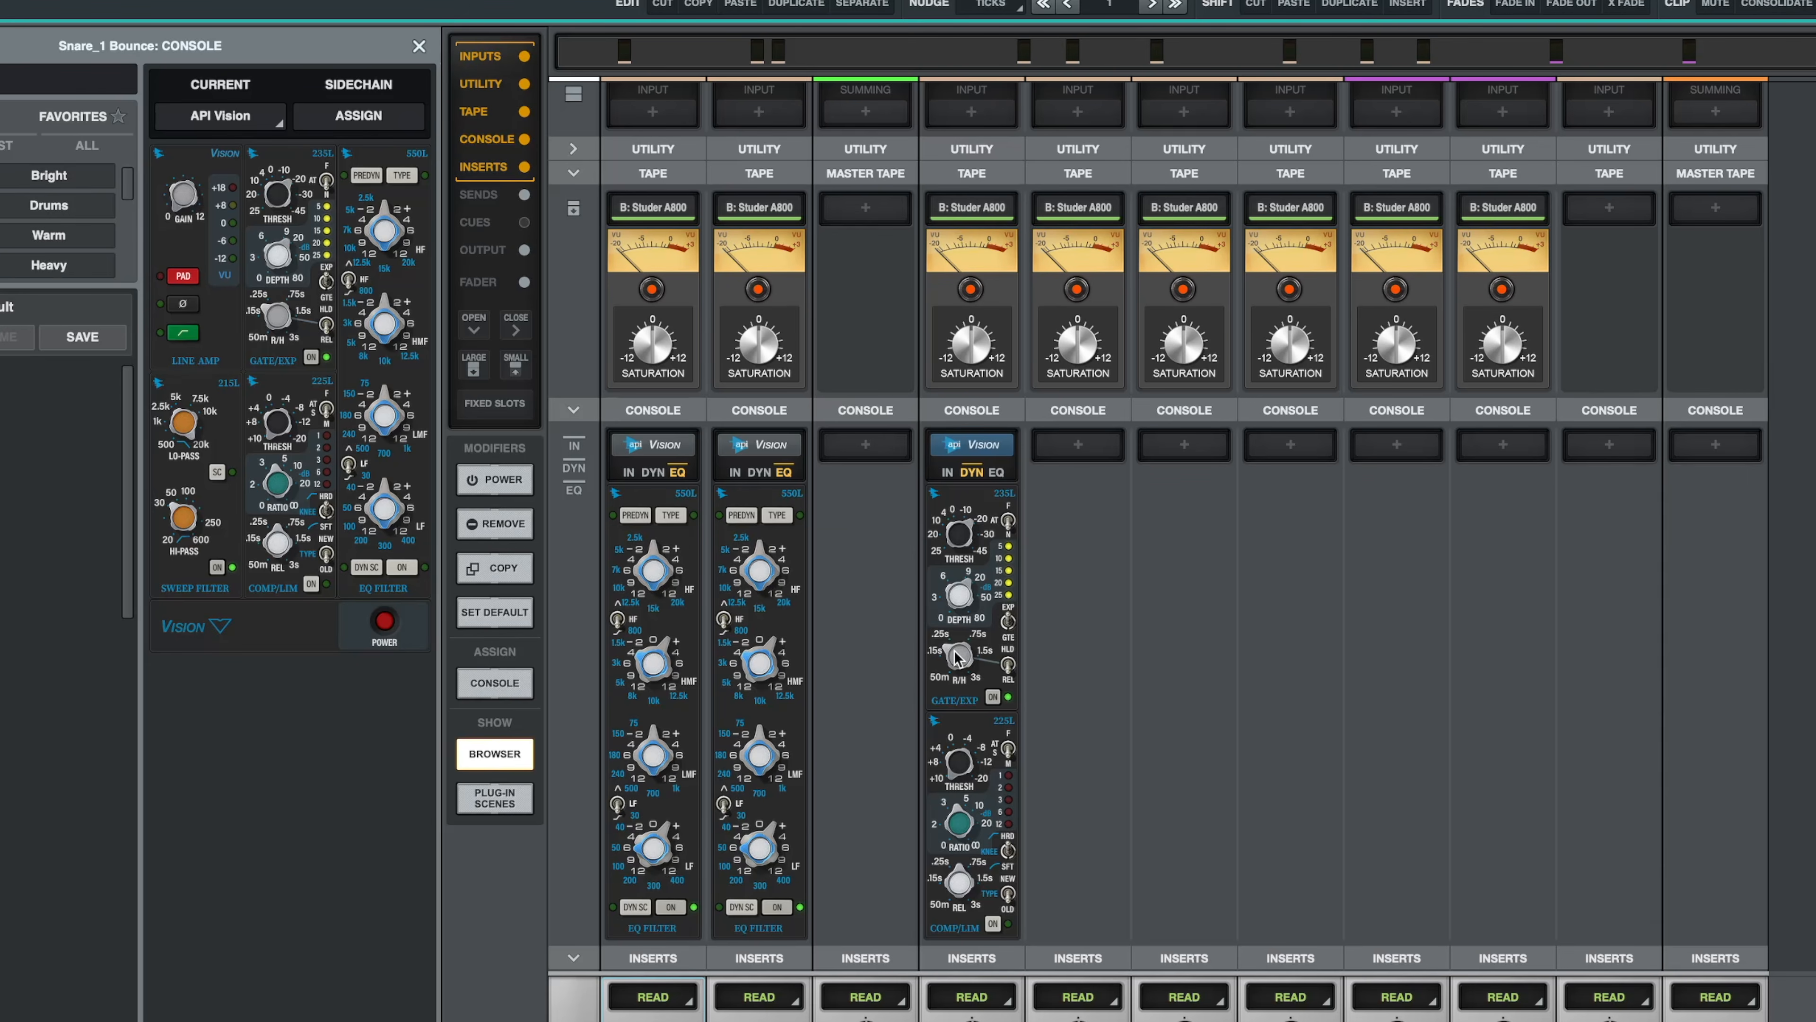
{"action": "mouse_move", "coordinate": [957, 661]}
{"action": "left_mouse_down"}
{"action": "mouse_move", "coordinate": [970, 729]}
{"action": "mouse_move", "coordinate": [968, 691]}
{"action": "left_mouse_up"}
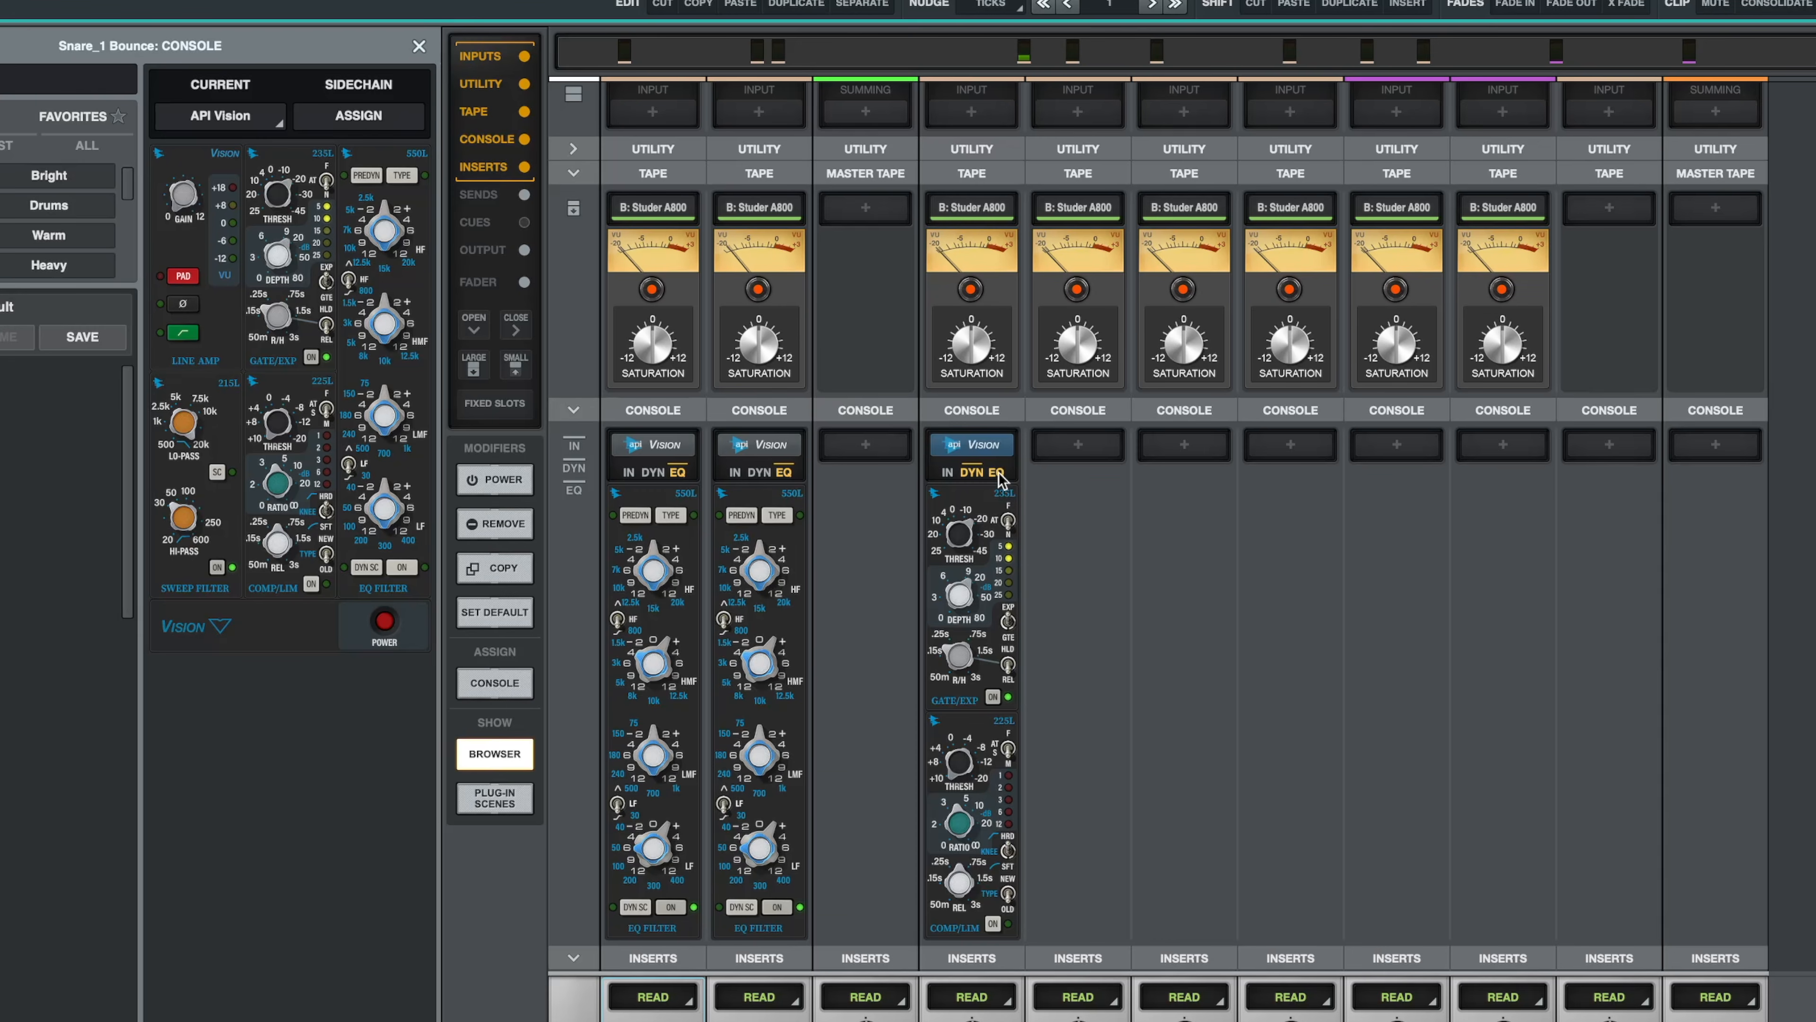
{"action": "left_click", "coordinate": [993, 698]}
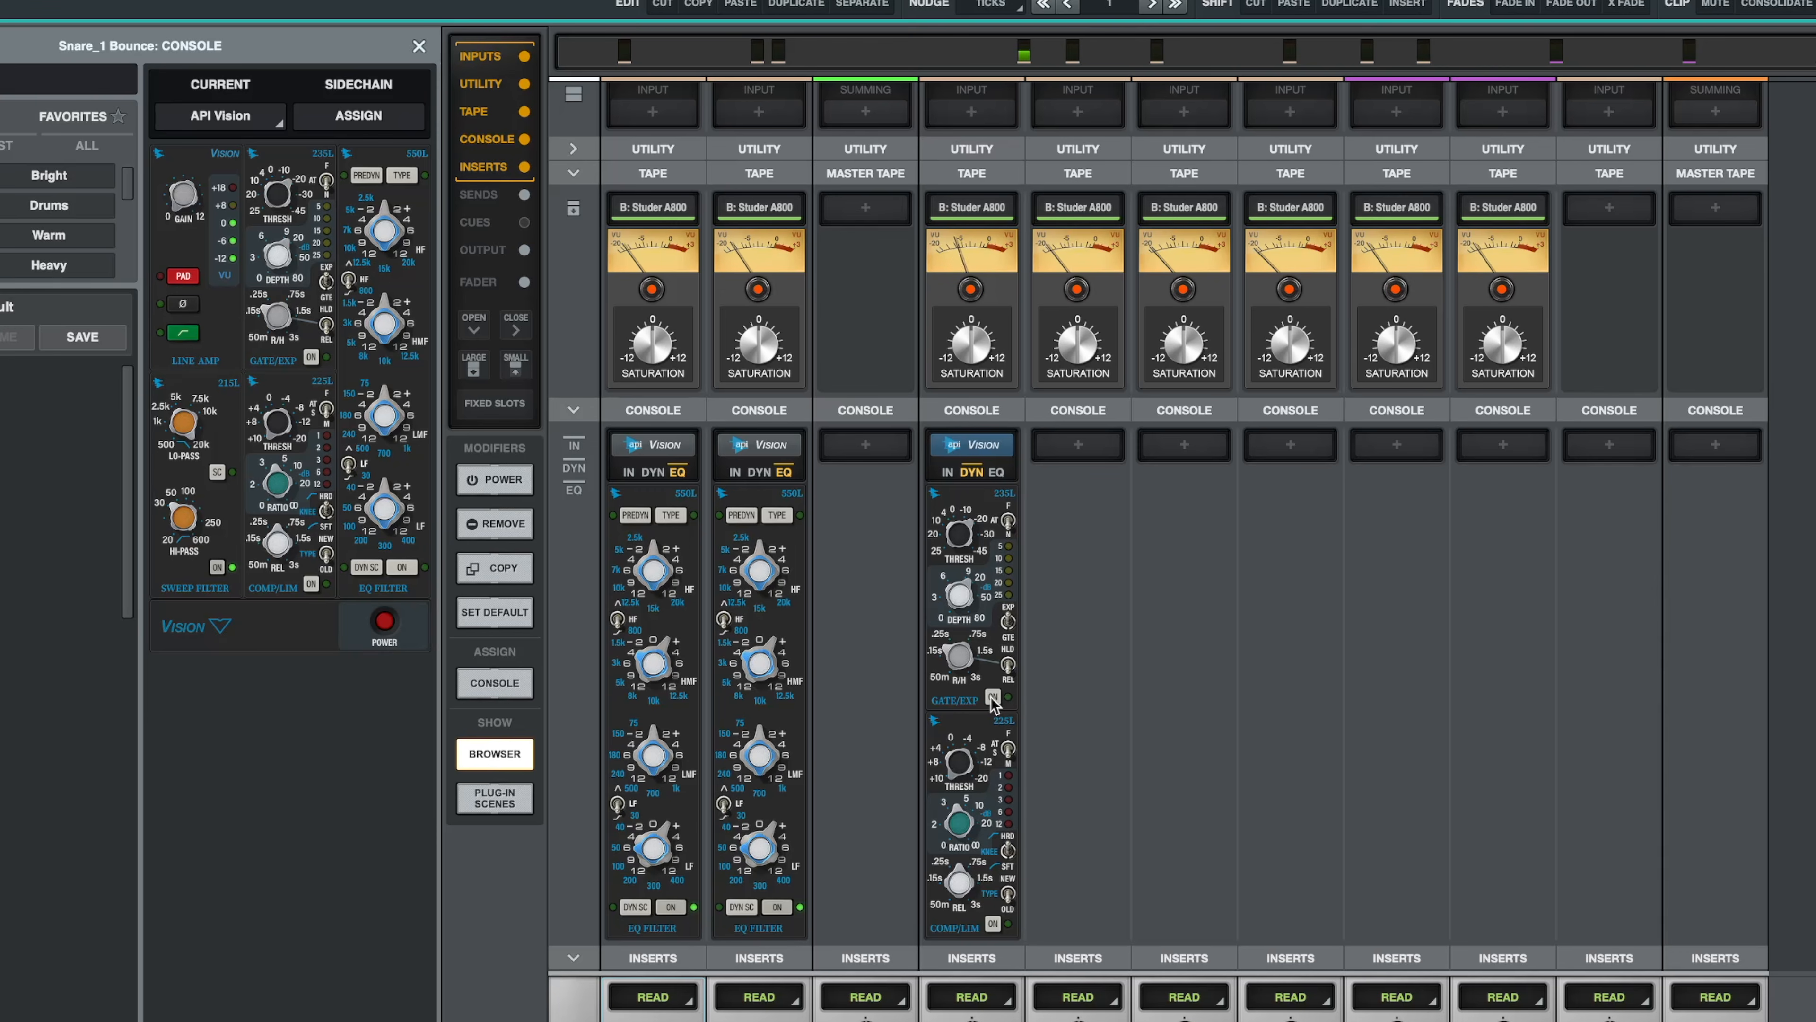
{"action": "left_click", "coordinate": [993, 698]}
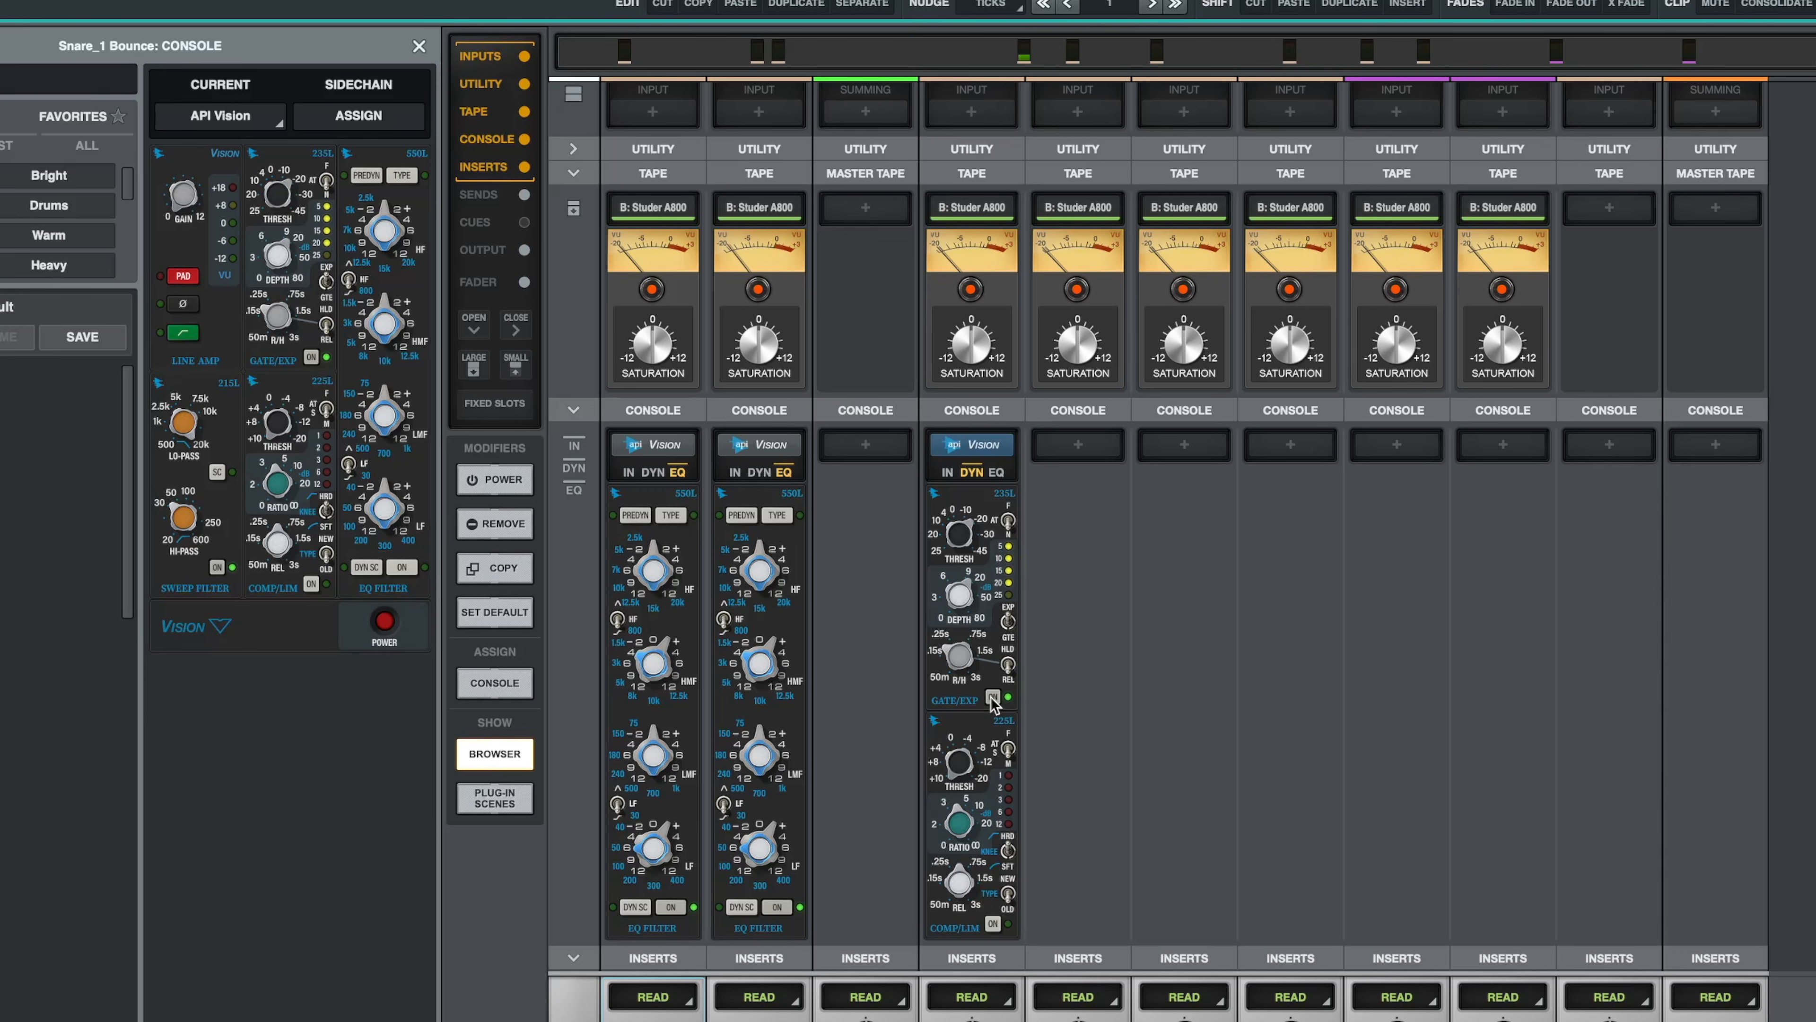
Step: Enable the EQ section on Snare_1 Bounce's Vision strip
{"action": "left_click", "coordinate": [994, 473]}
{"action": "left_click", "coordinate": [974, 473]}
{"action": "left_click", "coordinate": [996, 473]}
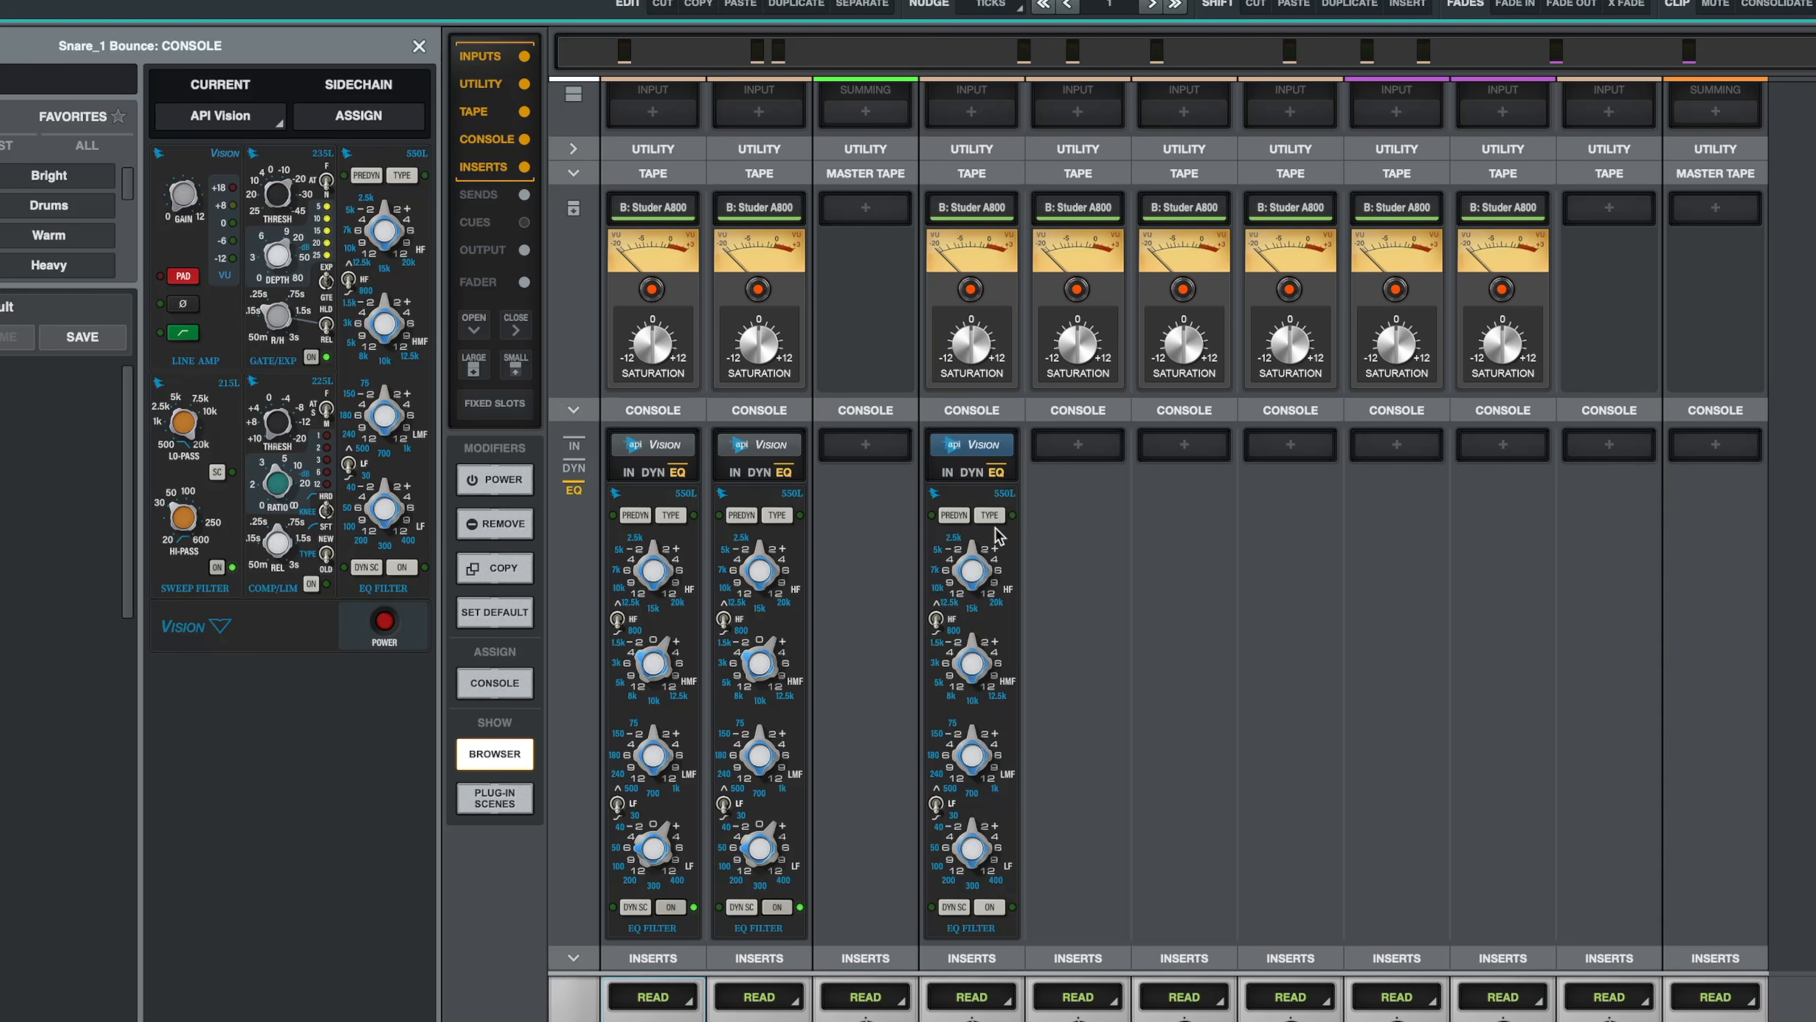
{"action": "left_click", "coordinate": [989, 907]}
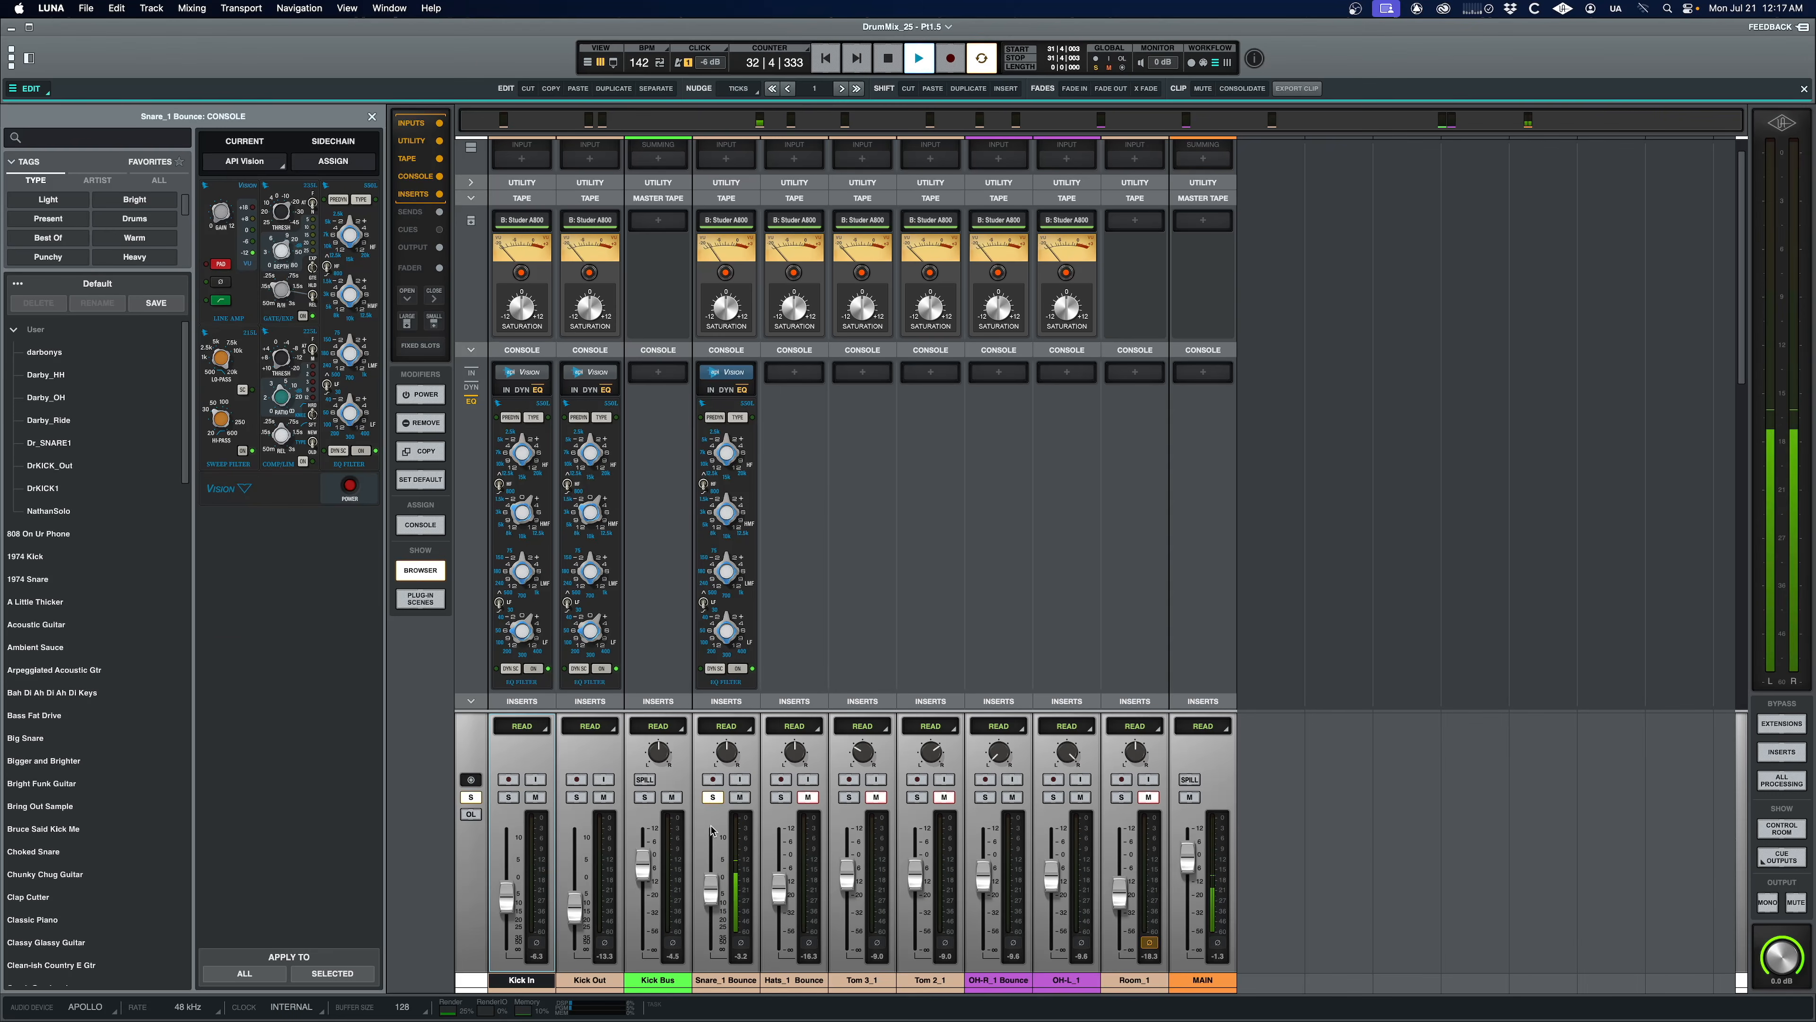
Step: Play the looped section with the snare solo off to judge the processed snare against the kick and overheads
{"action": "key", "text": "space"}
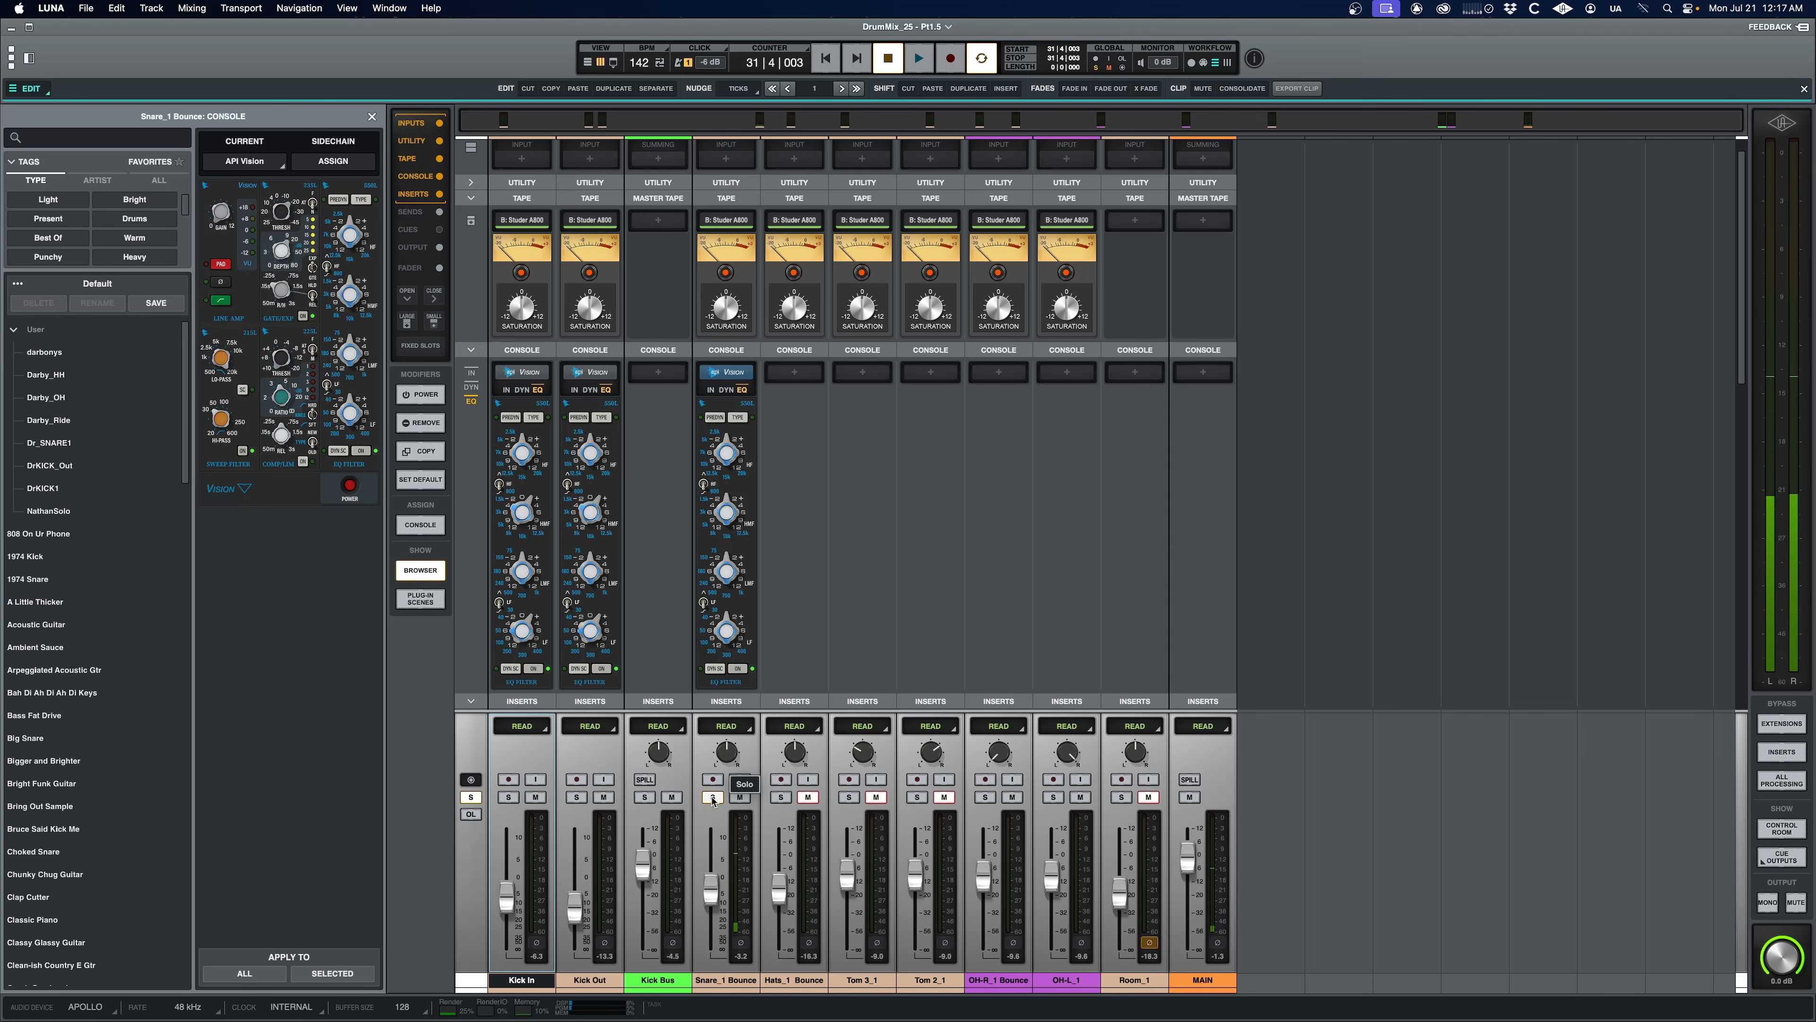
{"action": "key", "text": "space"}
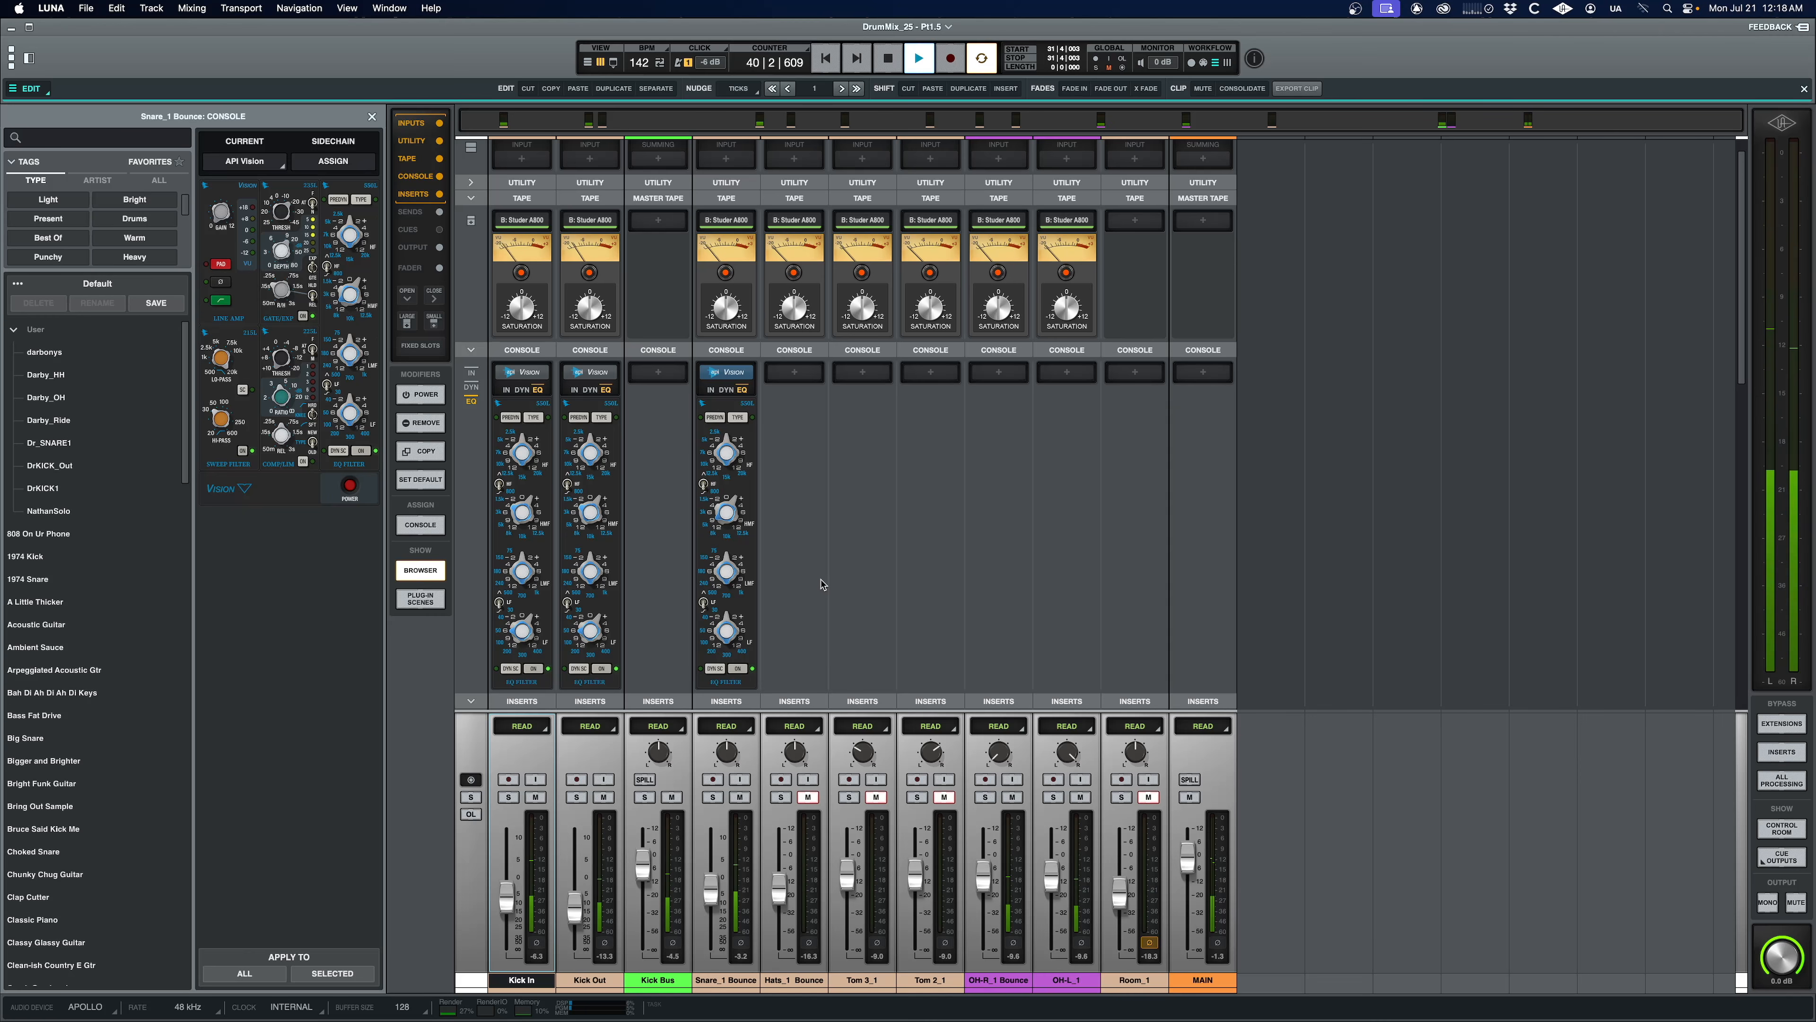
{"action": "key", "text": "space"}
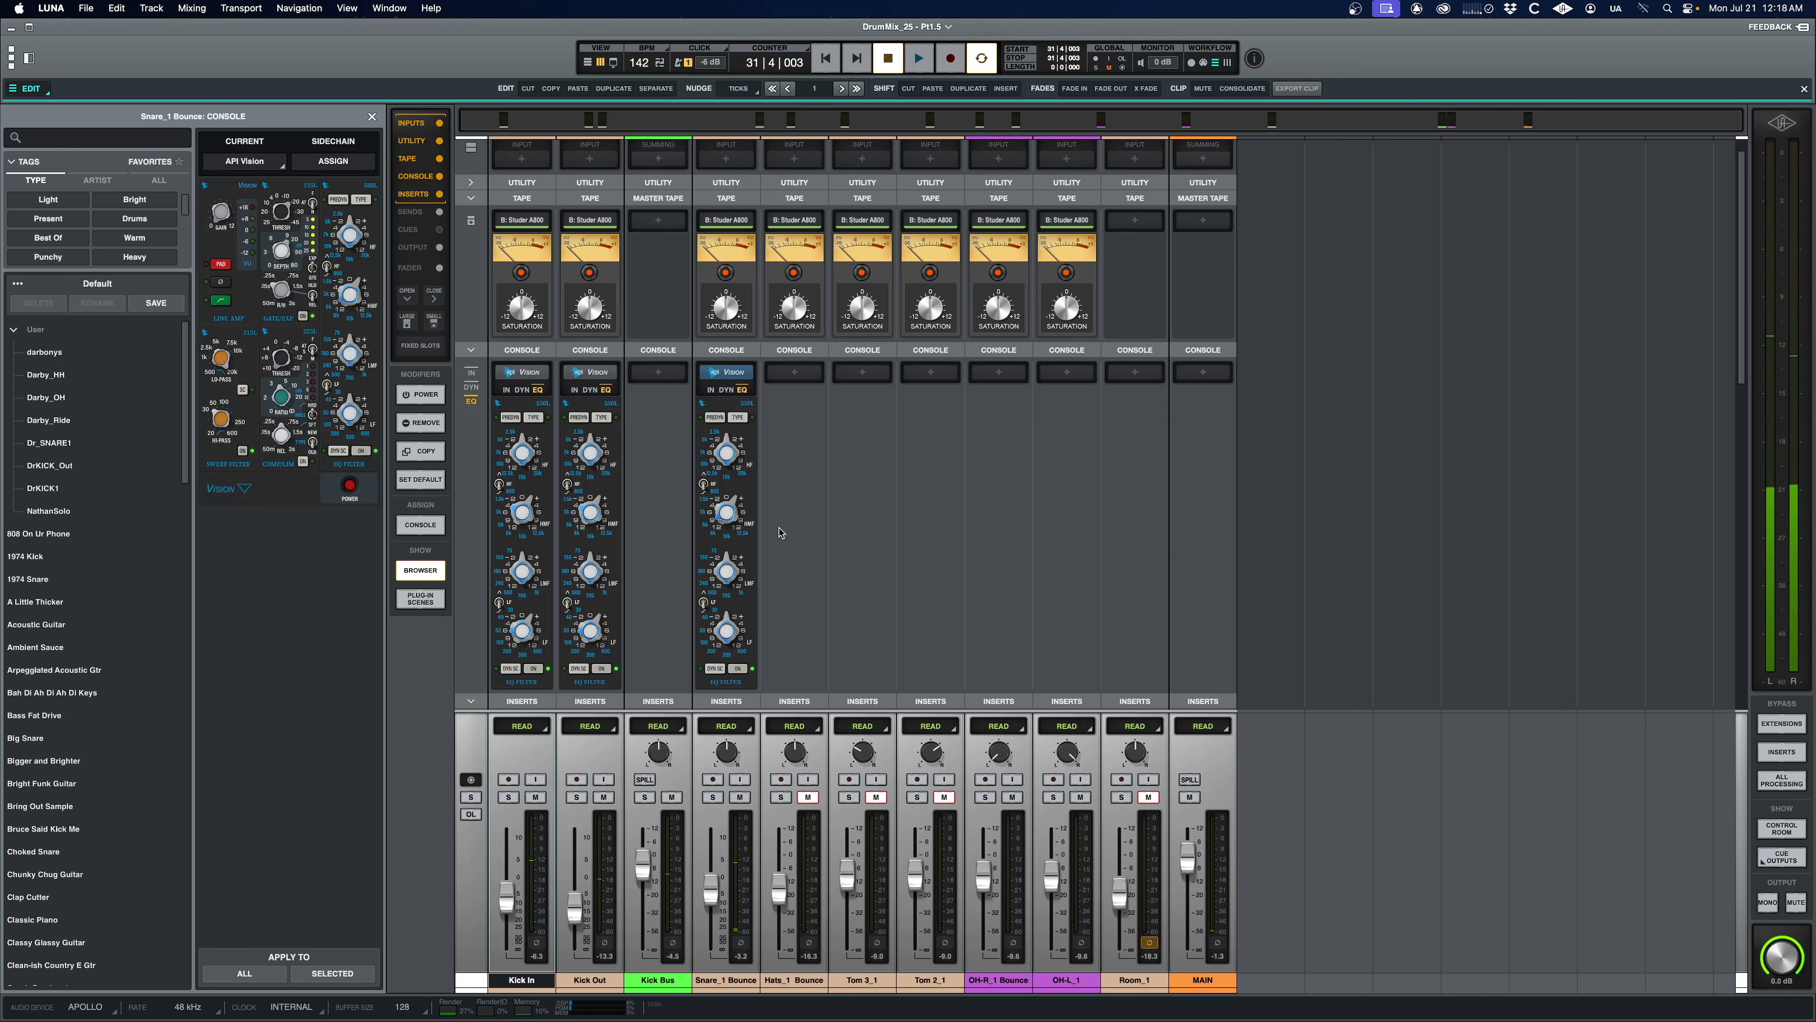
{"action": "scroll", "coordinate": [711, 608], "scroll_direction": "down", "scroll_amount": 5}
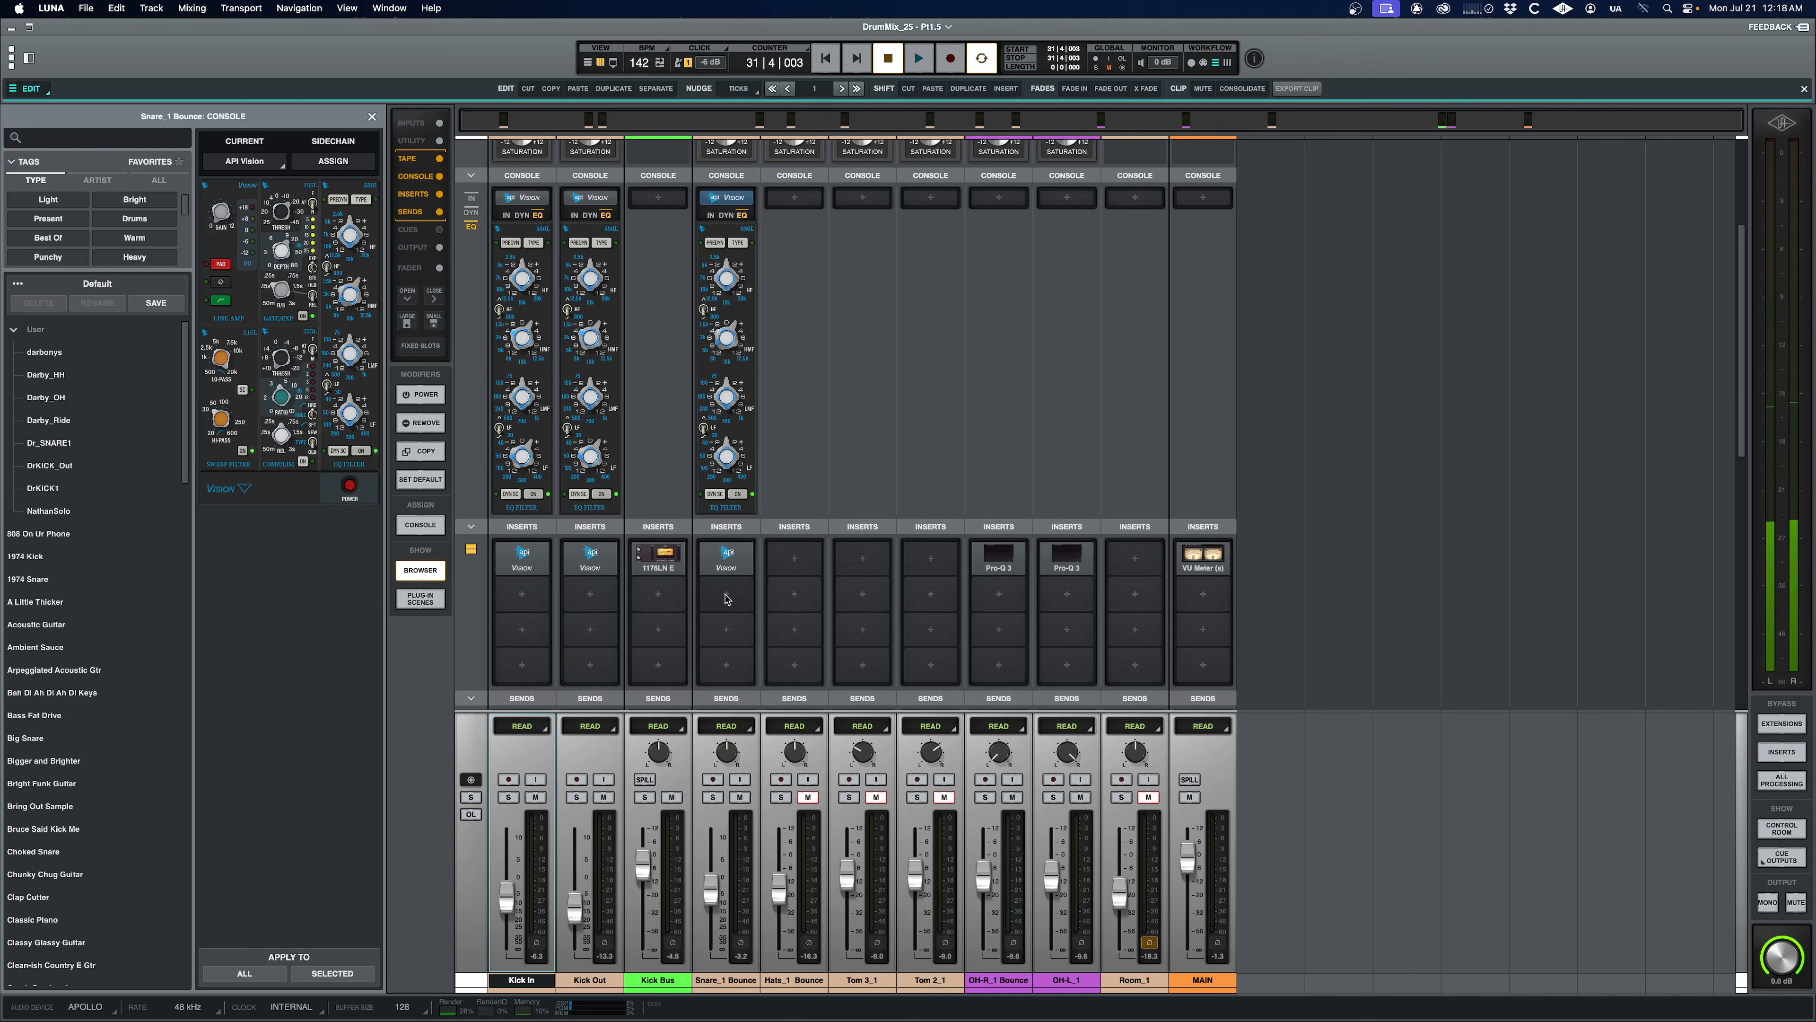
Step: Insert the 1176LN Rev E Compressor in the second insert slot of Snare_1 Bounce
{"action": "left_click", "coordinate": [725, 599]}
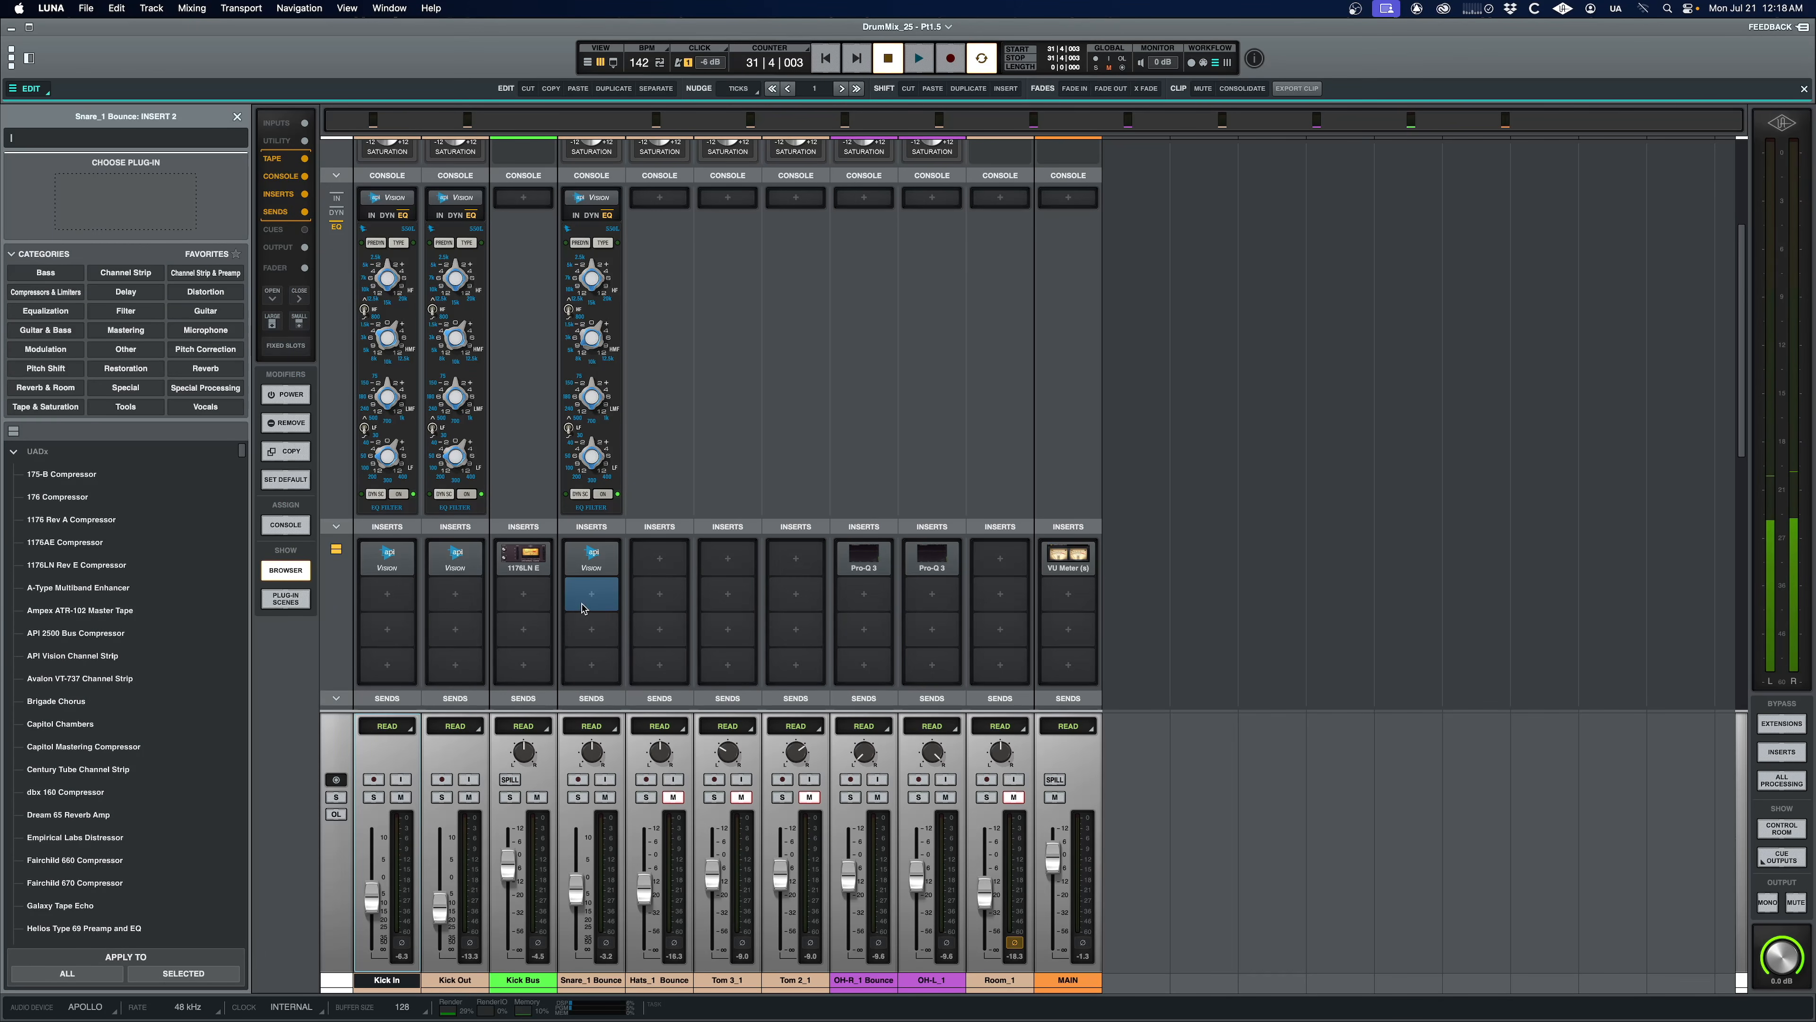
{"action": "type", "text": "1176"}
{"action": "left_click", "coordinate": [56, 521]}
{"action": "left_click_drag", "start_coordinate": [703, 400], "coordinate": [1089, 471]}
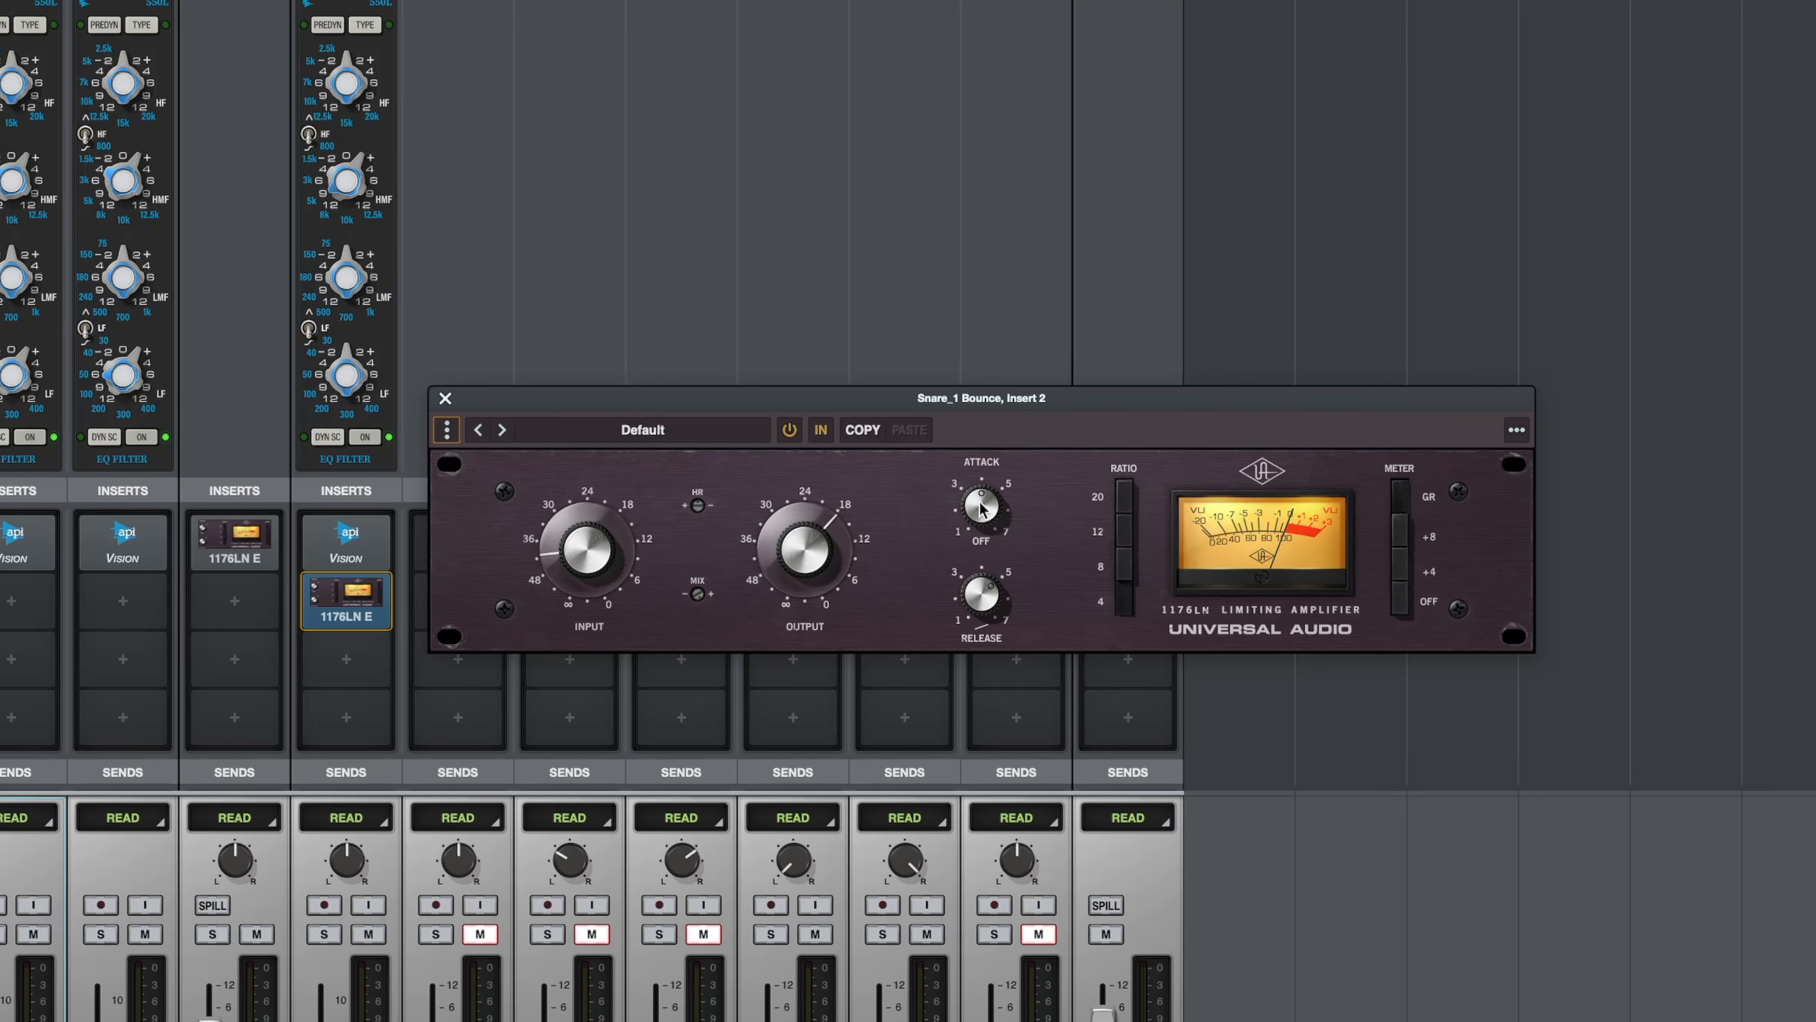
Step: Solo Snare_1 Bounce, adjust the 1176's attack and release, and compare the snare with the compressor bypassed
{"action": "left_click_drag", "start_coordinate": [980, 509], "coordinate": [987, 522]}
{"action": "left_click", "coordinate": [325, 934]}
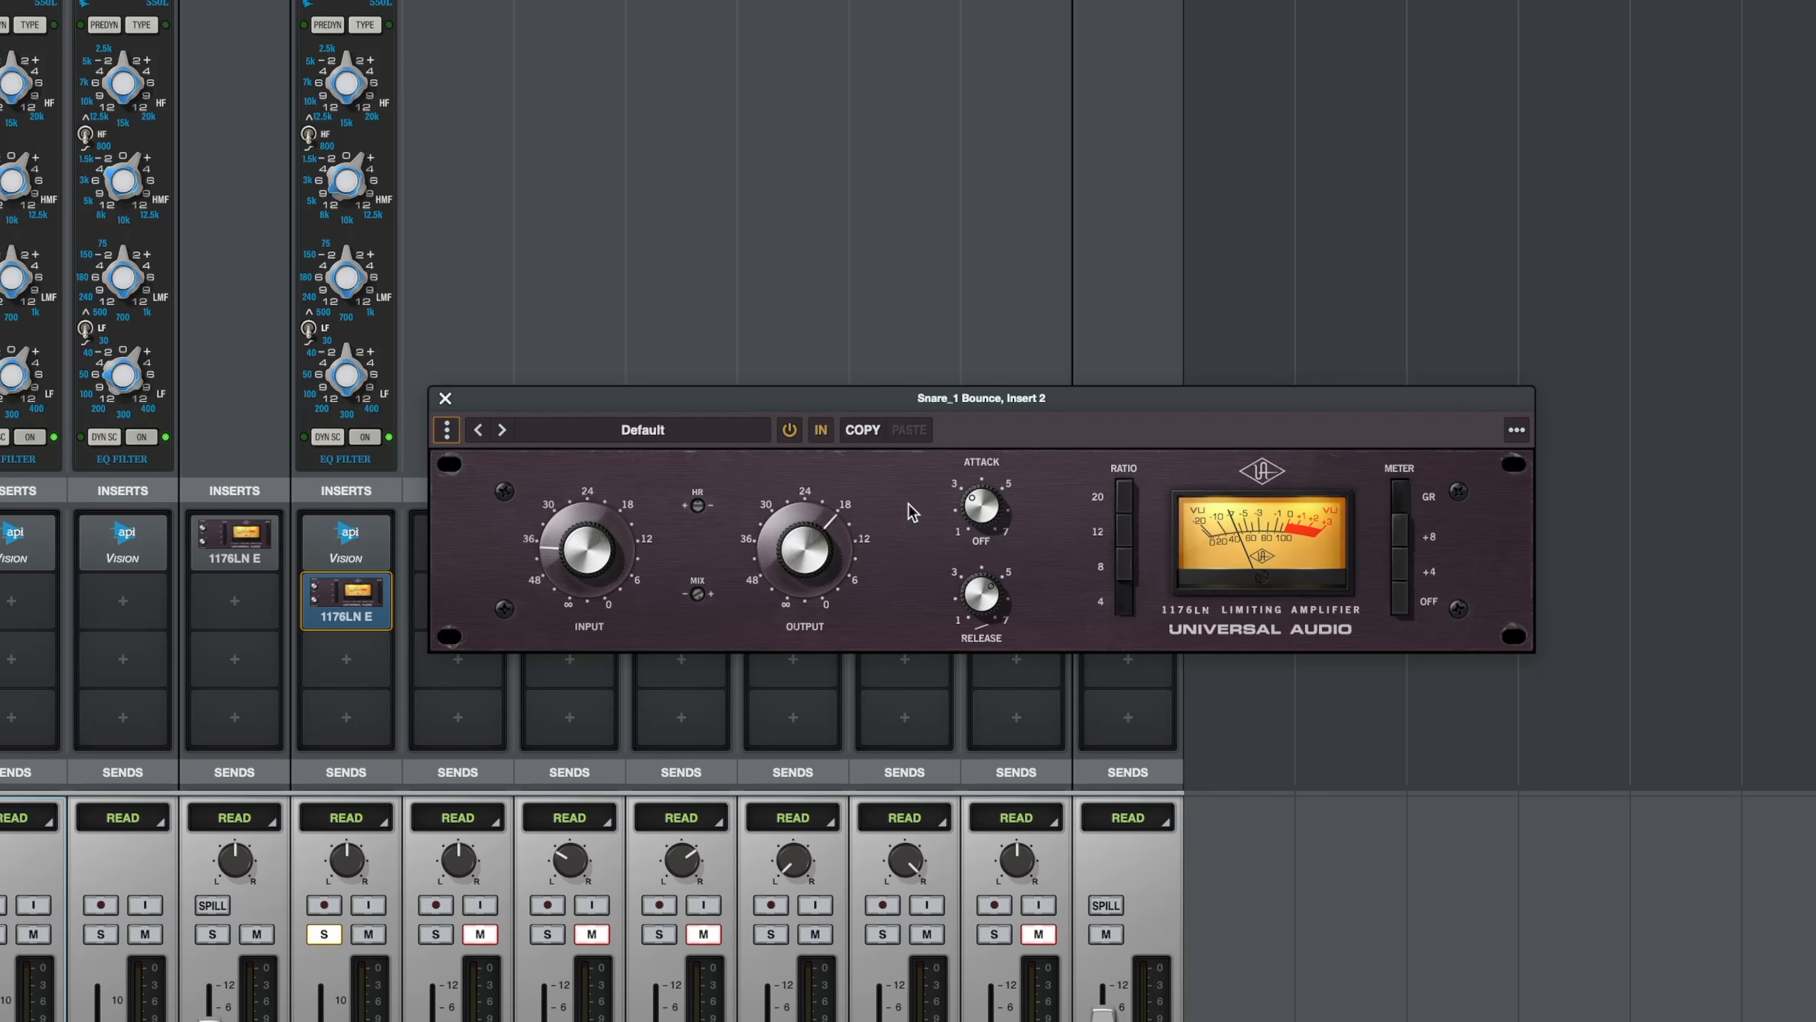
{"action": "mouse_move", "coordinate": [977, 519]}
{"action": "left_mouse_down"}
{"action": "mouse_move", "coordinate": [1010, 465]}
{"action": "mouse_move", "coordinate": [998, 542]}
{"action": "left_mouse_up"}
{"action": "mouse_move", "coordinate": [978, 588]}
{"action": "left_mouse_down"}
{"action": "mouse_move", "coordinate": [994, 562]}
{"action": "mouse_move", "coordinate": [987, 608]}
{"action": "left_mouse_up"}
{"action": "left_click", "coordinate": [822, 431]}
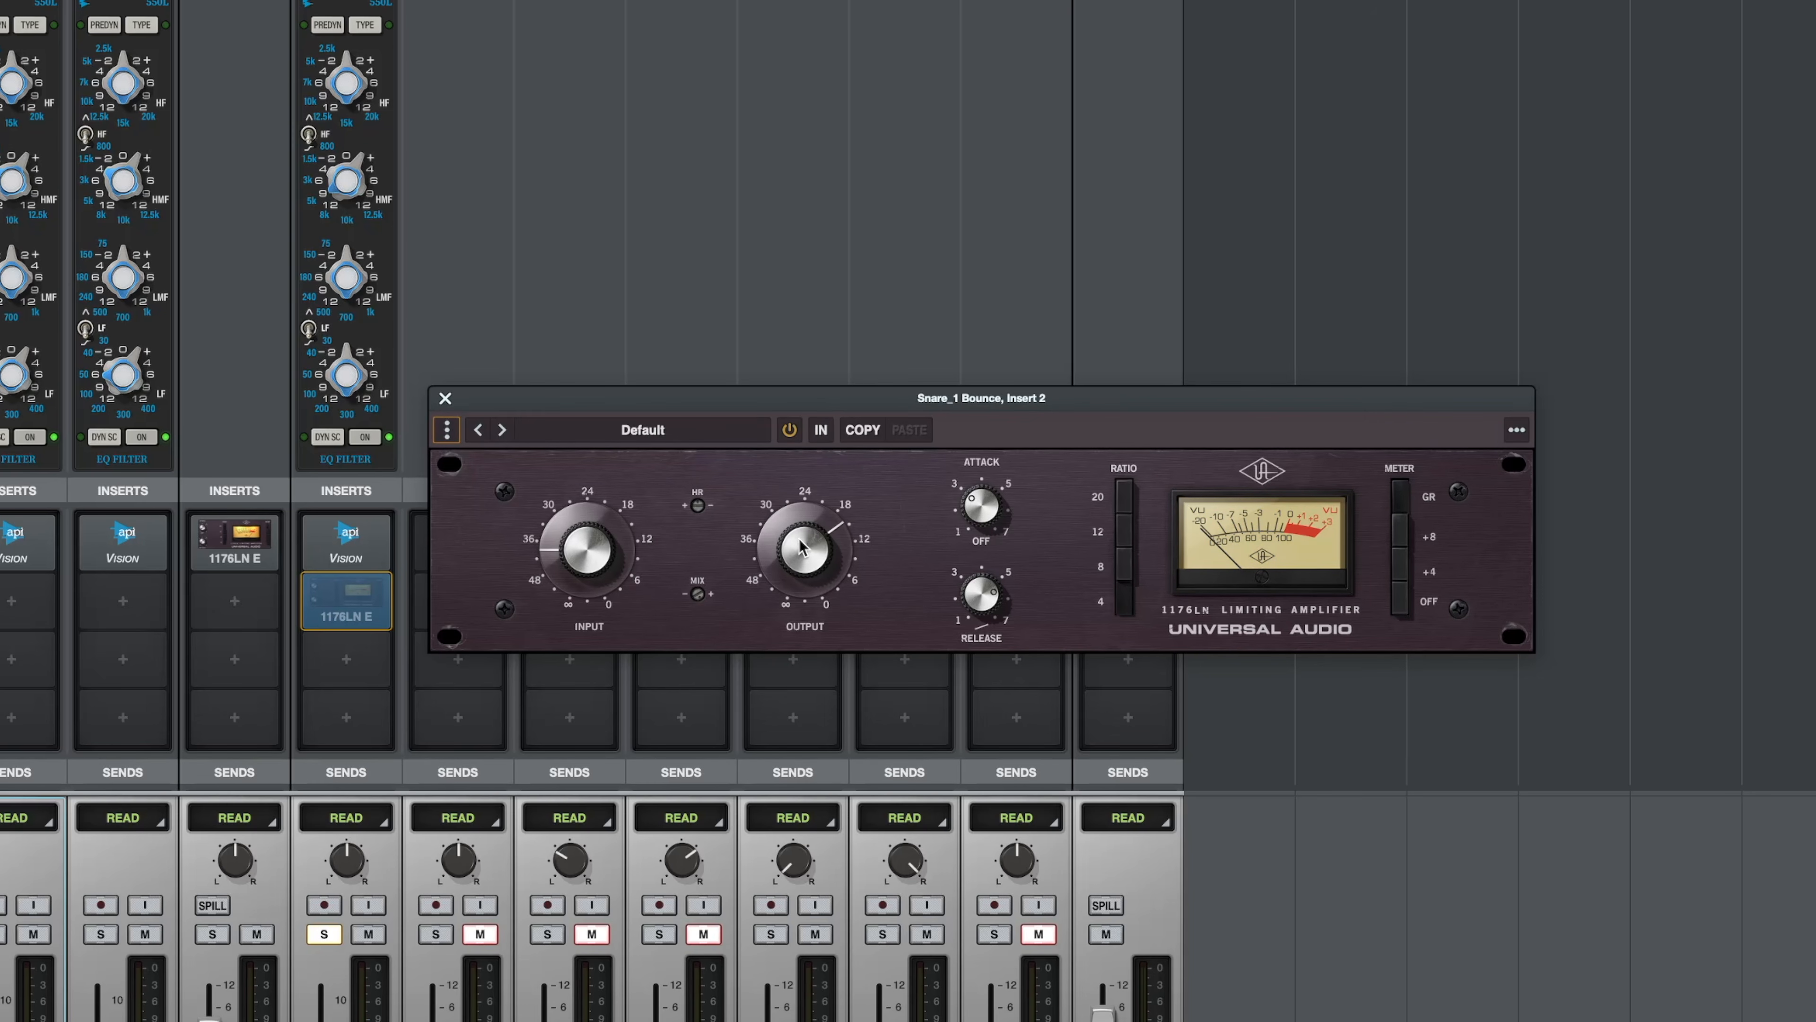
{"action": "left_click", "coordinate": [823, 432]}
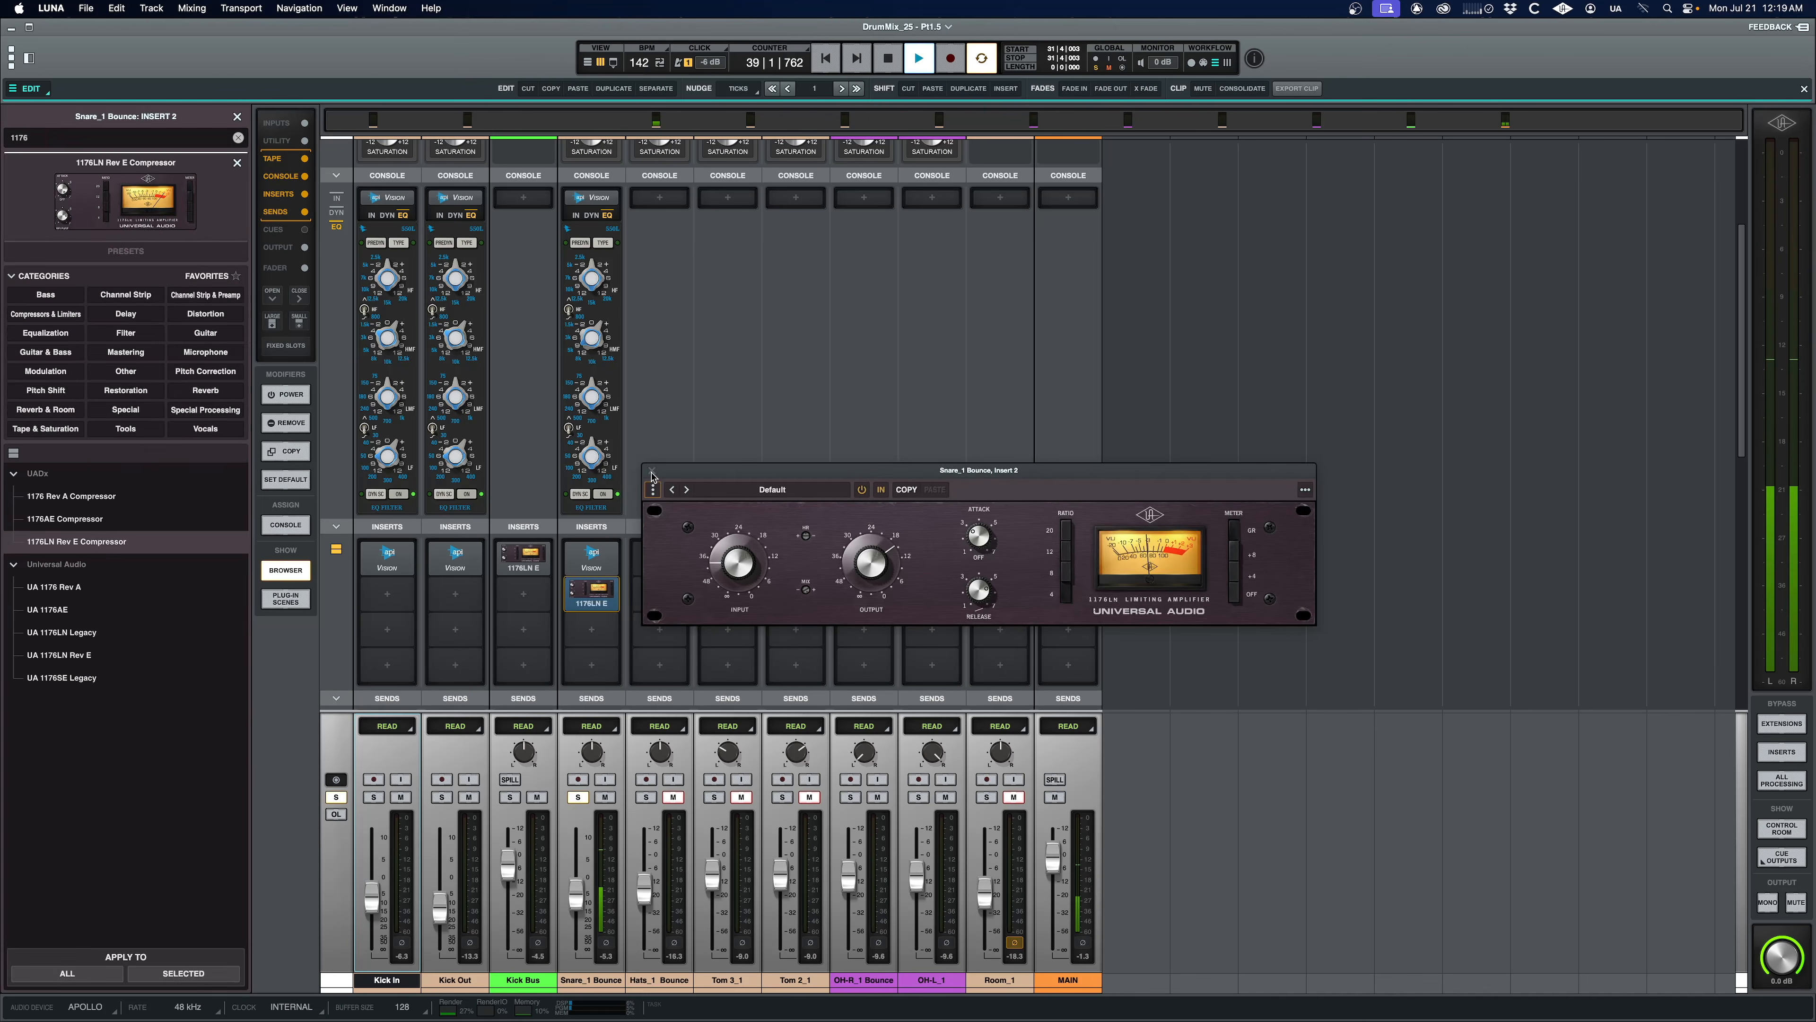
{"action": "left_click", "coordinate": [651, 473]}
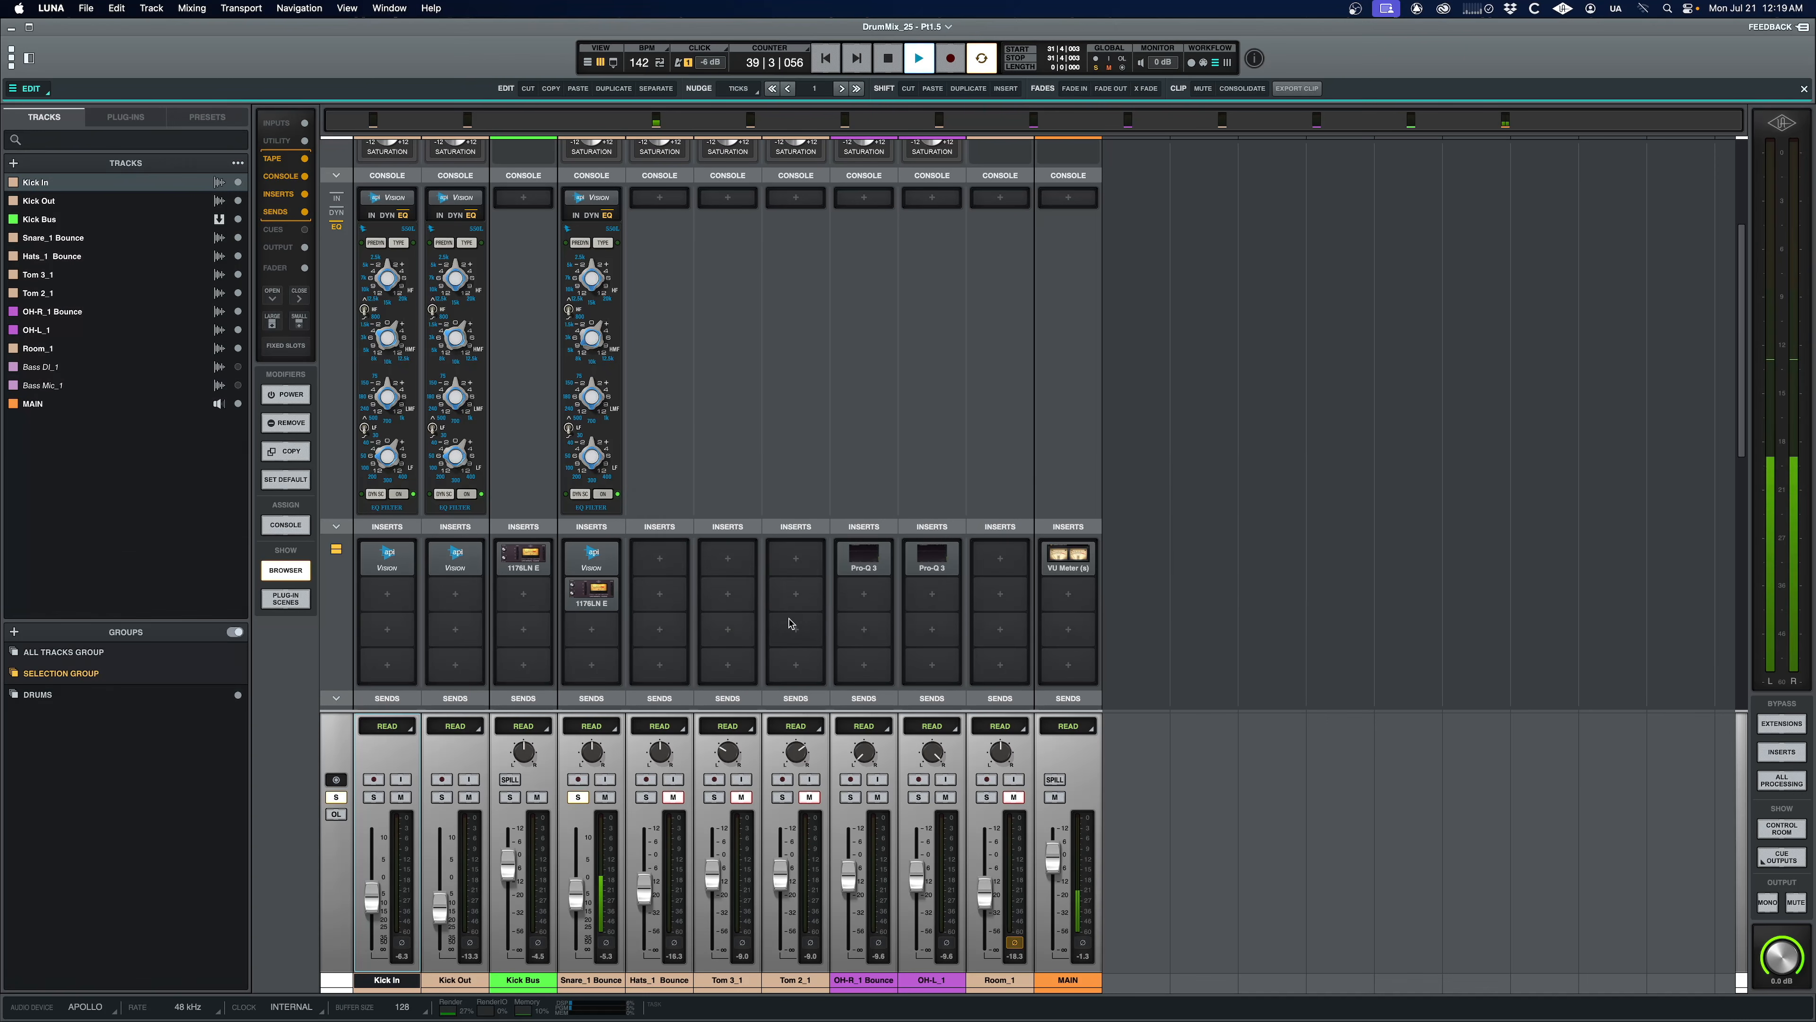
Step: Turn off the snare solo and unmute Hats_1 Bounce to hear the hats in the looped mix
{"action": "left_click", "coordinate": [579, 798]}
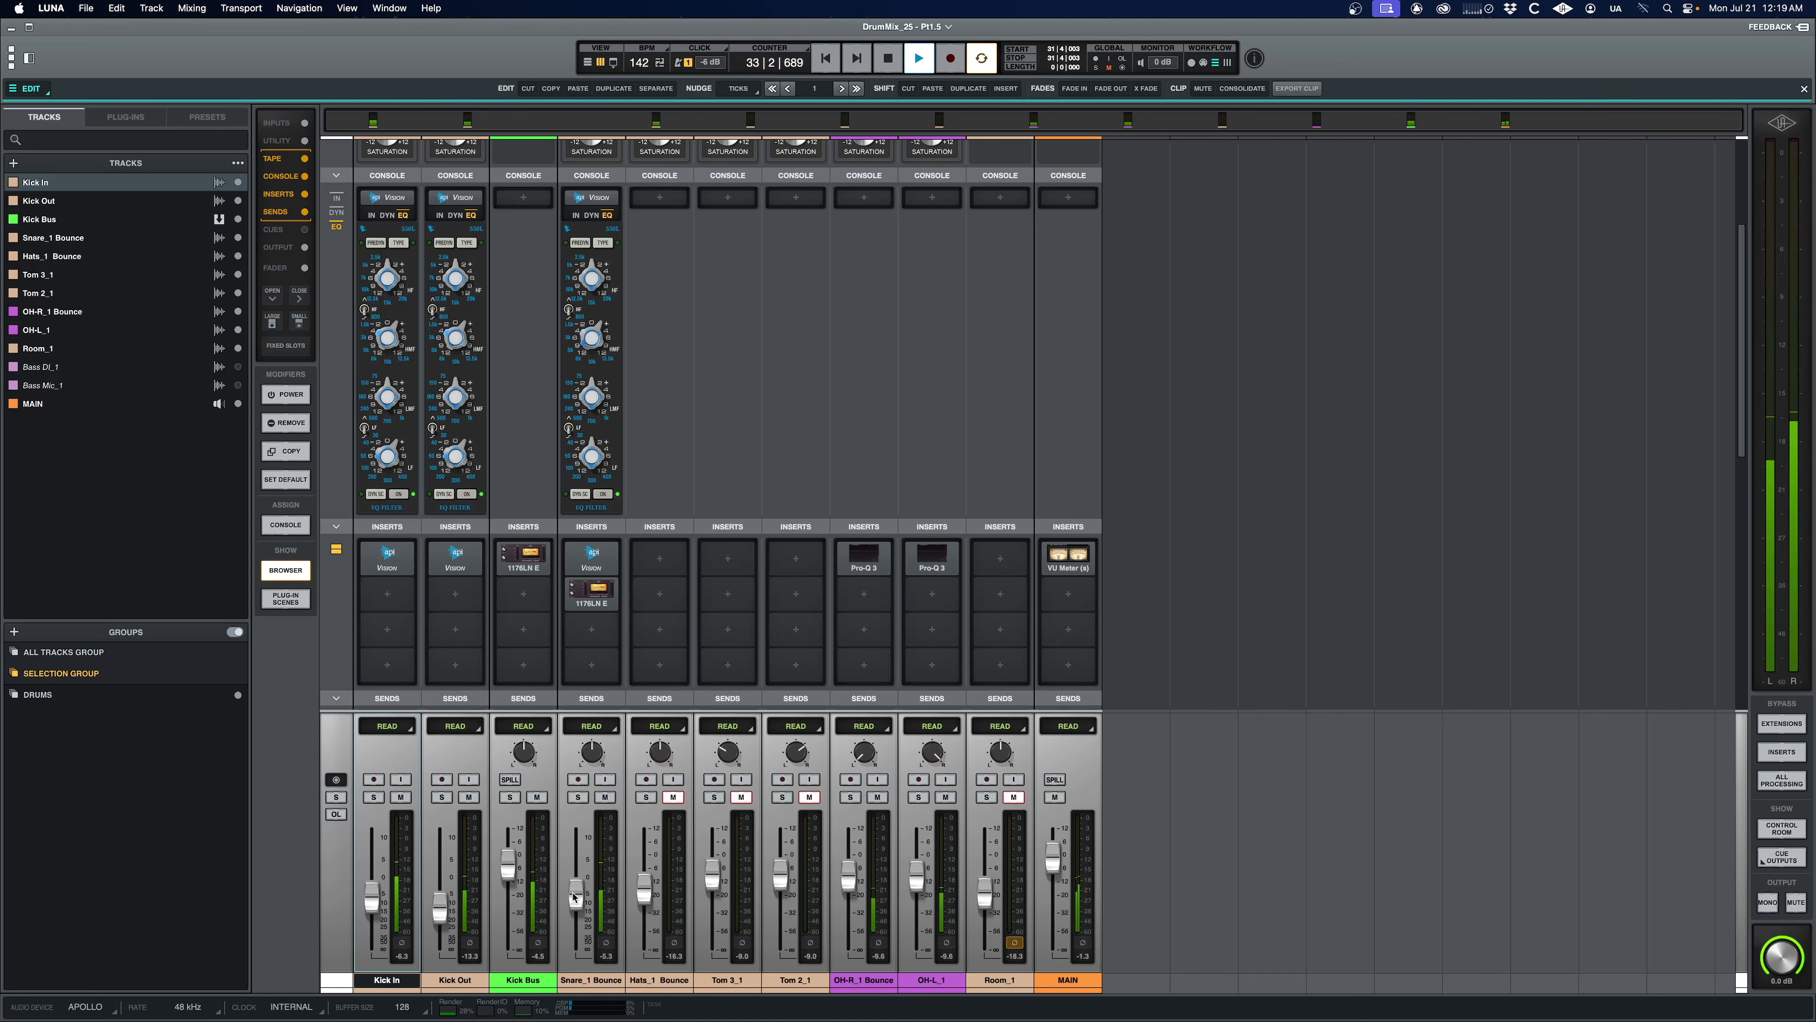
{"action": "left_click", "coordinate": [661, 981]}
{"action": "left_click", "coordinate": [673, 796]}
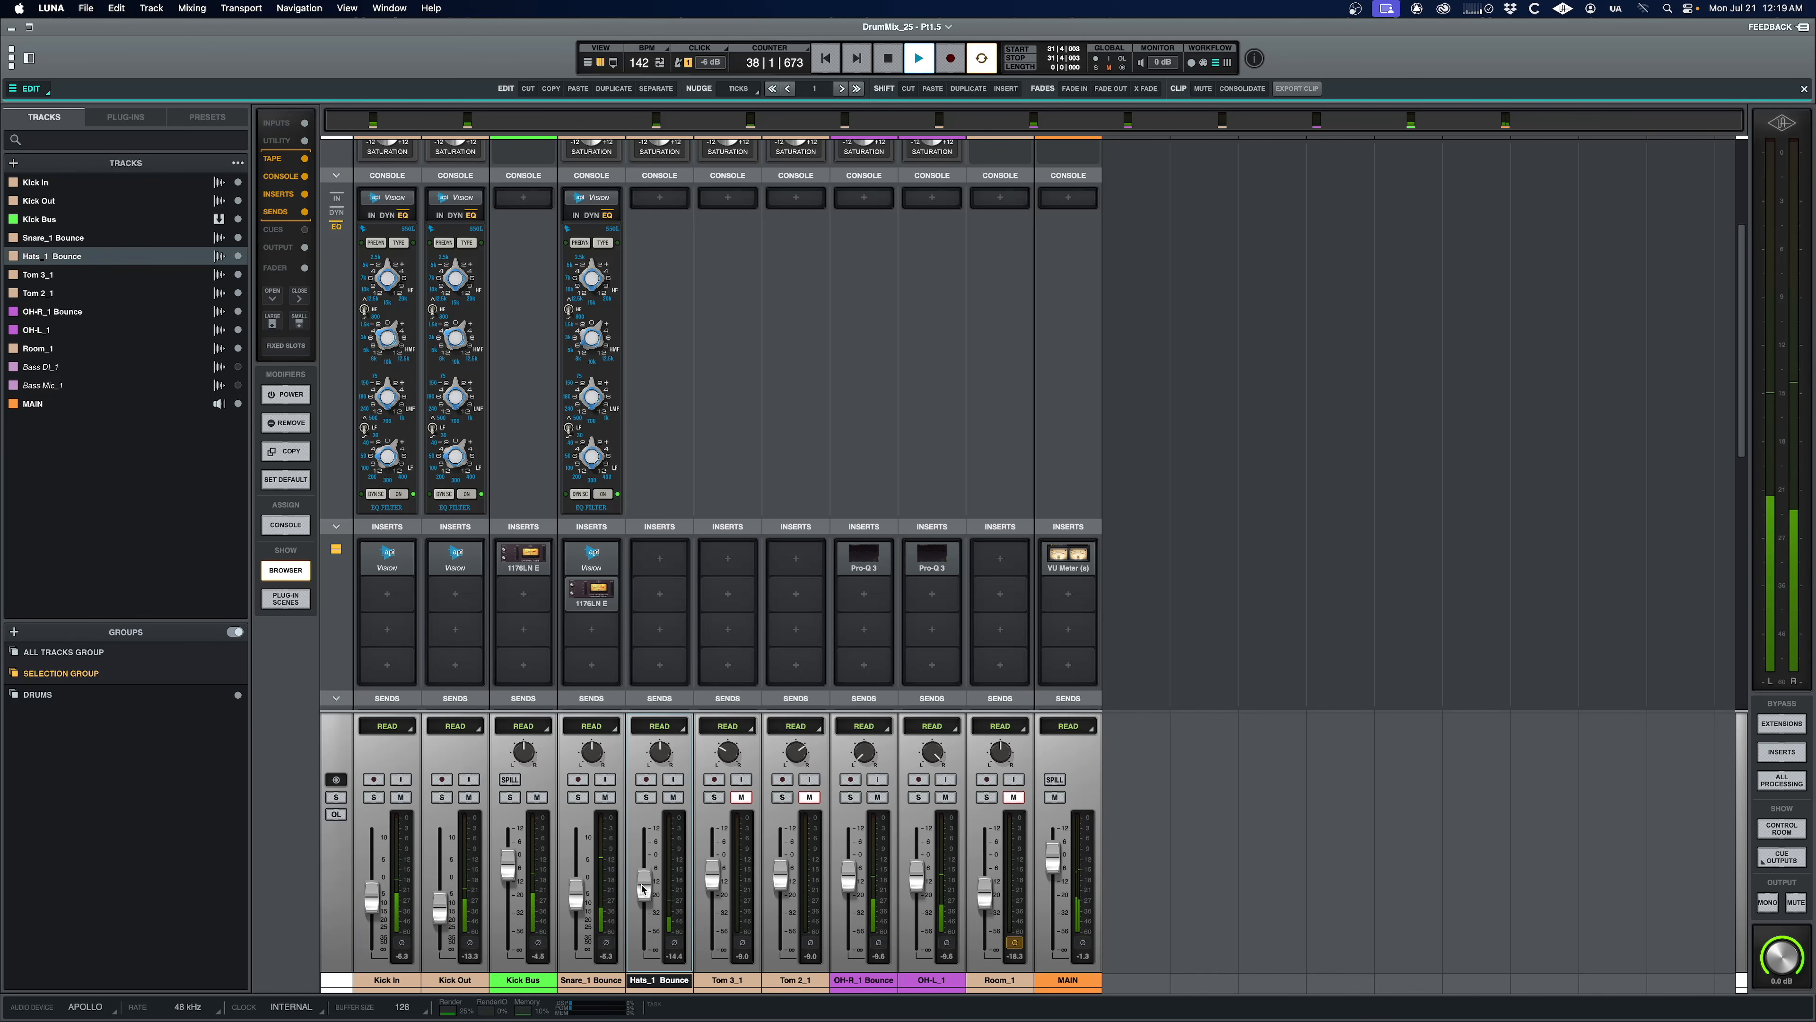
{"action": "key", "text": "space"}
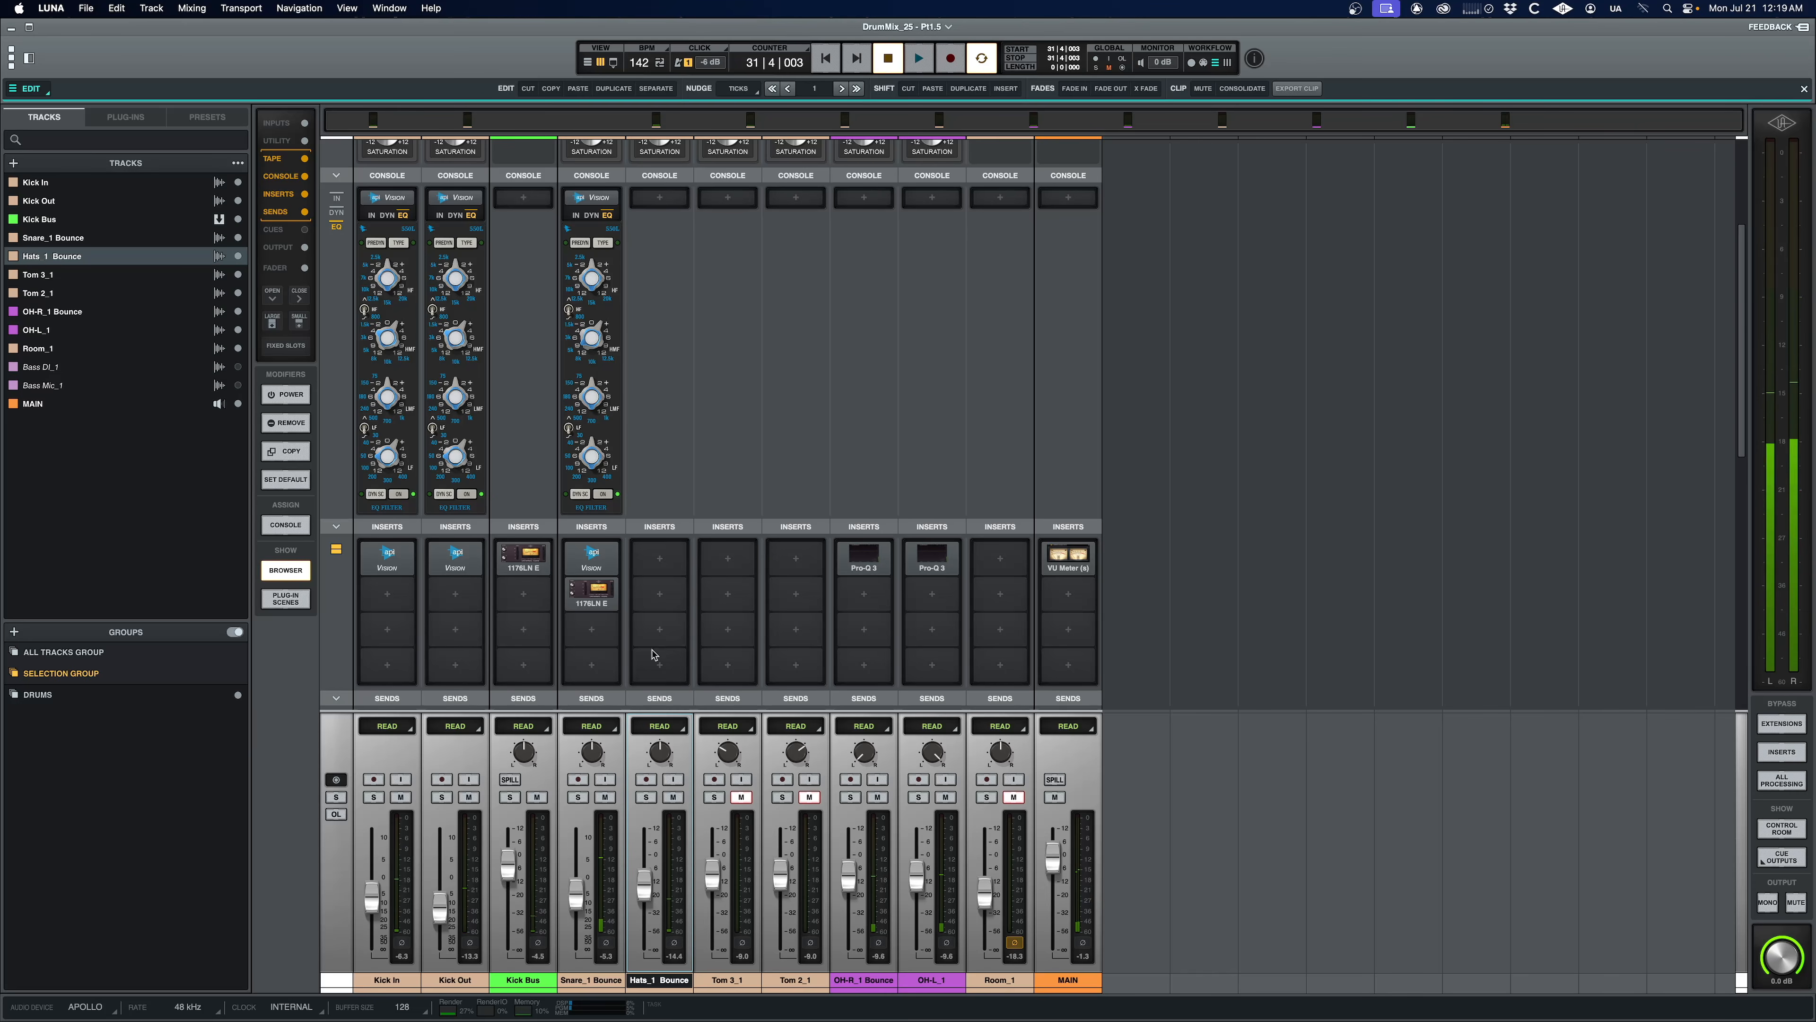
Step: Insert FabFilter Pro-Q 3 in the first insert slot of Hats_1 Bounce
{"action": "left_click", "coordinate": [665, 560]}
{"action": "type", "text": "fab"}
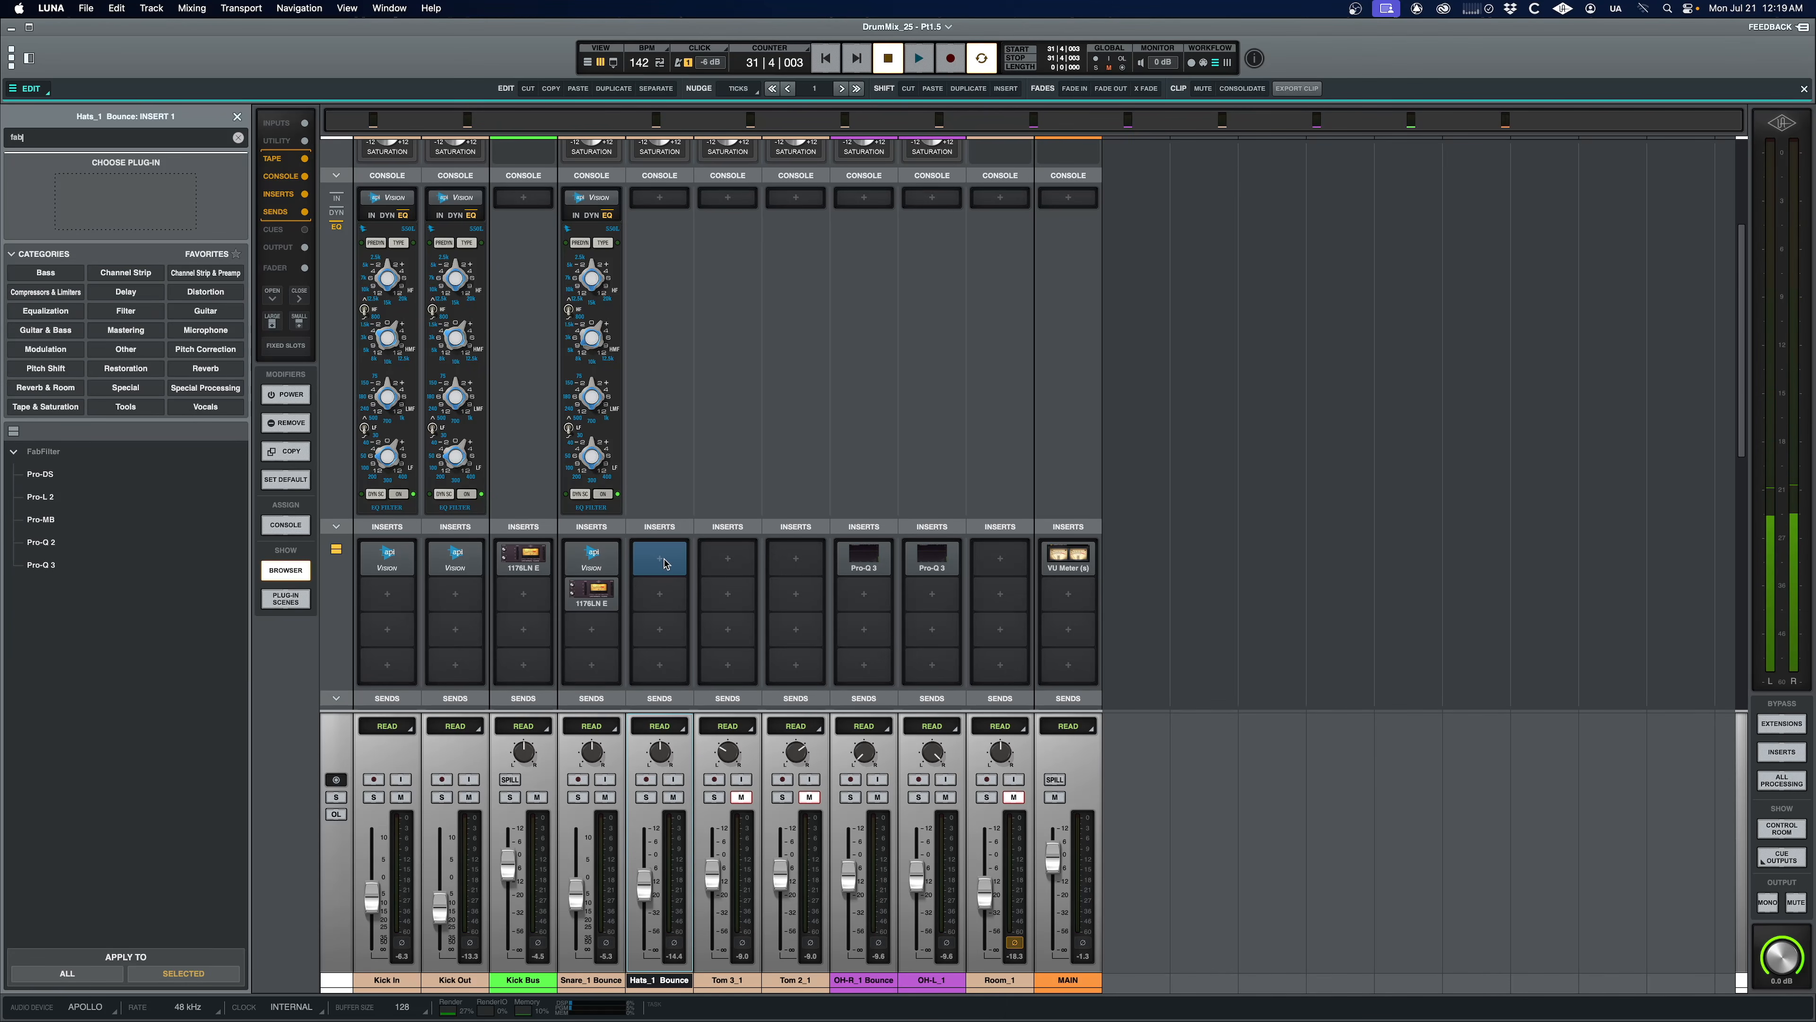
{"action": "double_click", "coordinate": [42, 565]}
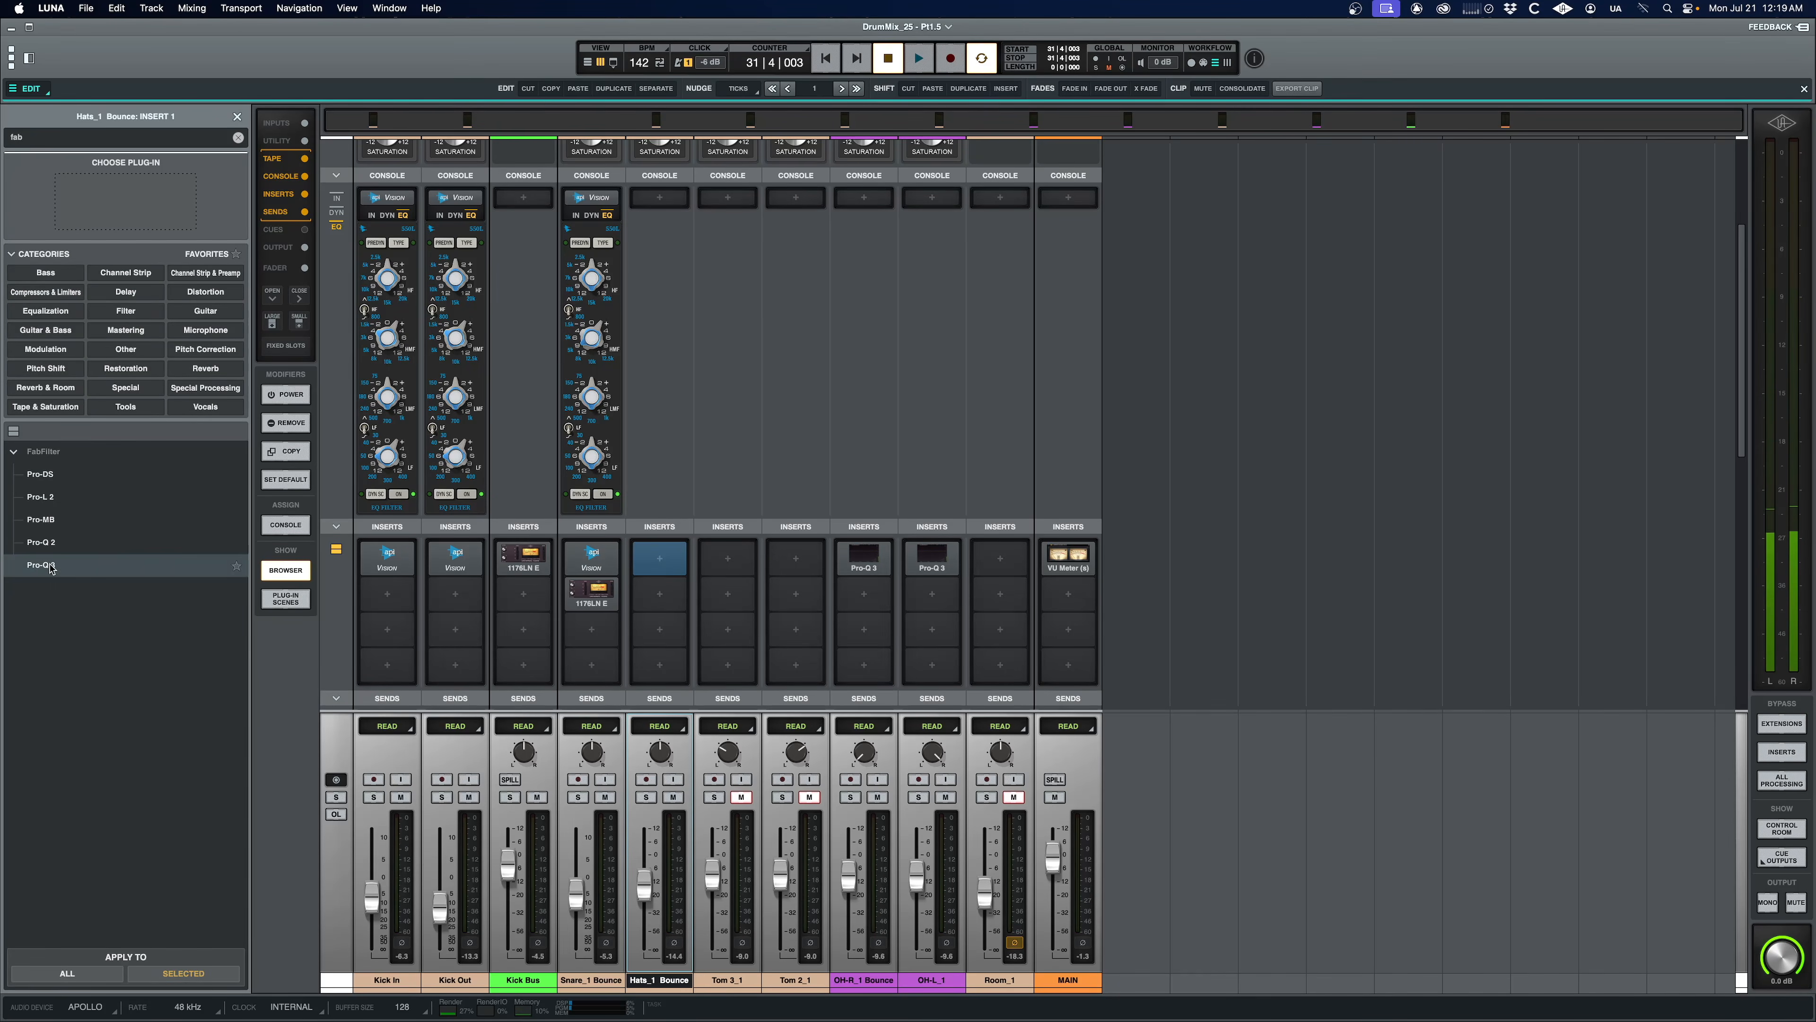
Step: Solo Hats_1 Bounce during playback and add a low cut at about 260 Hz in Pro-Q 3
{"action": "left_click", "coordinate": [646, 797]}
{"action": "key", "text": "space"}
{"action": "left_click_drag", "start_coordinate": [568, 508], "coordinate": [844, 519]}
{"action": "key", "text": "space"}
Step: Play from the Band marker, lower the hats' low cut to about 124 Hz, and close Pro-Q 3
{"action": "key", "text": "super+equal"}
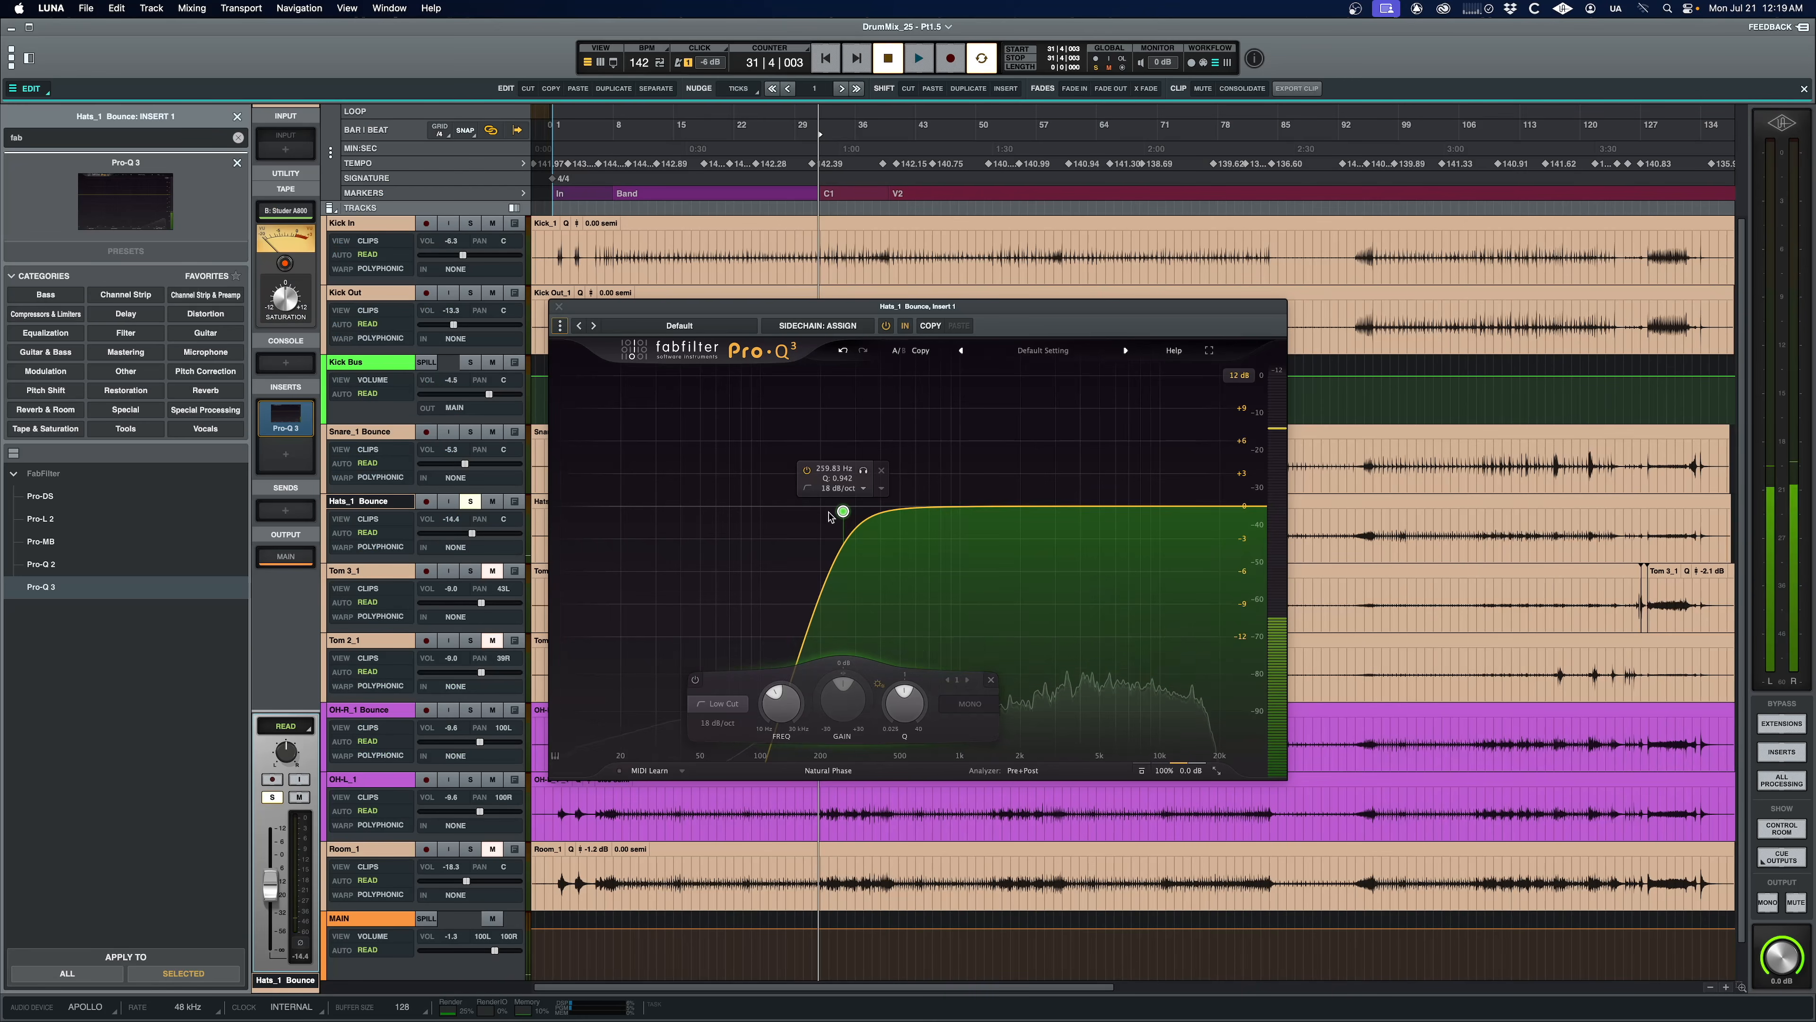
{"action": "left_click", "coordinate": [615, 202]}
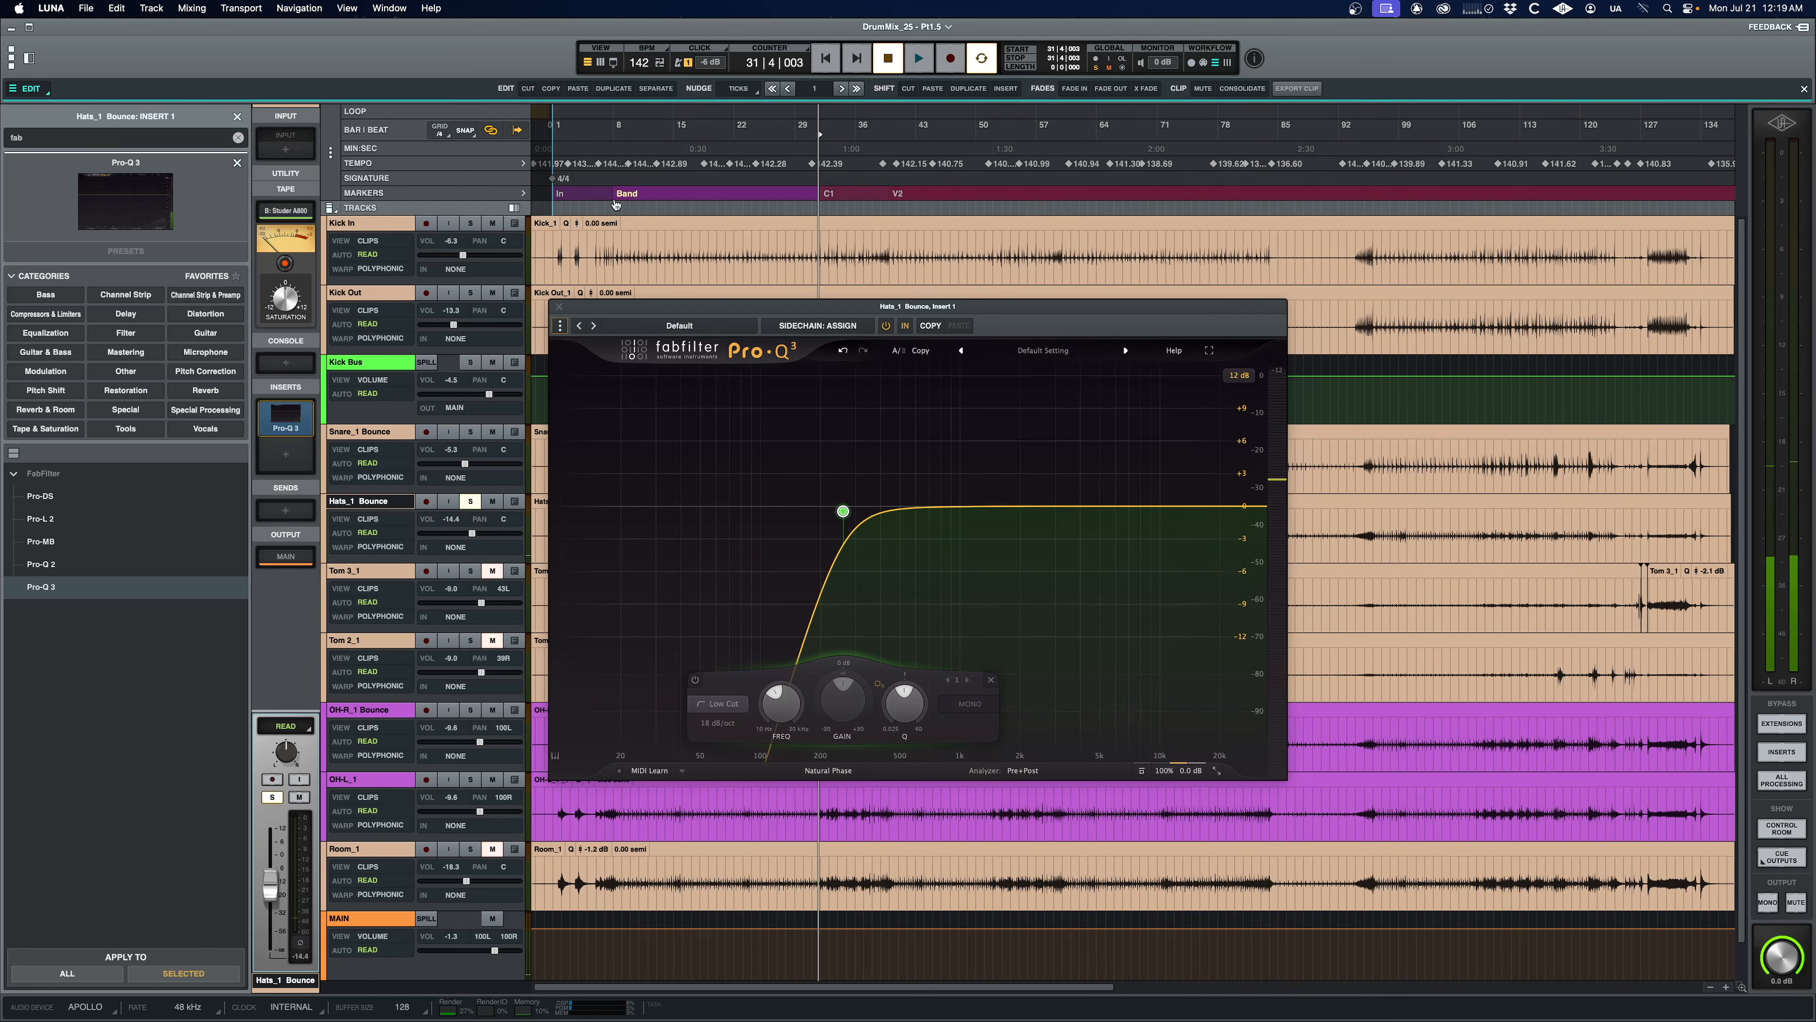
{"action": "key", "text": "space"}
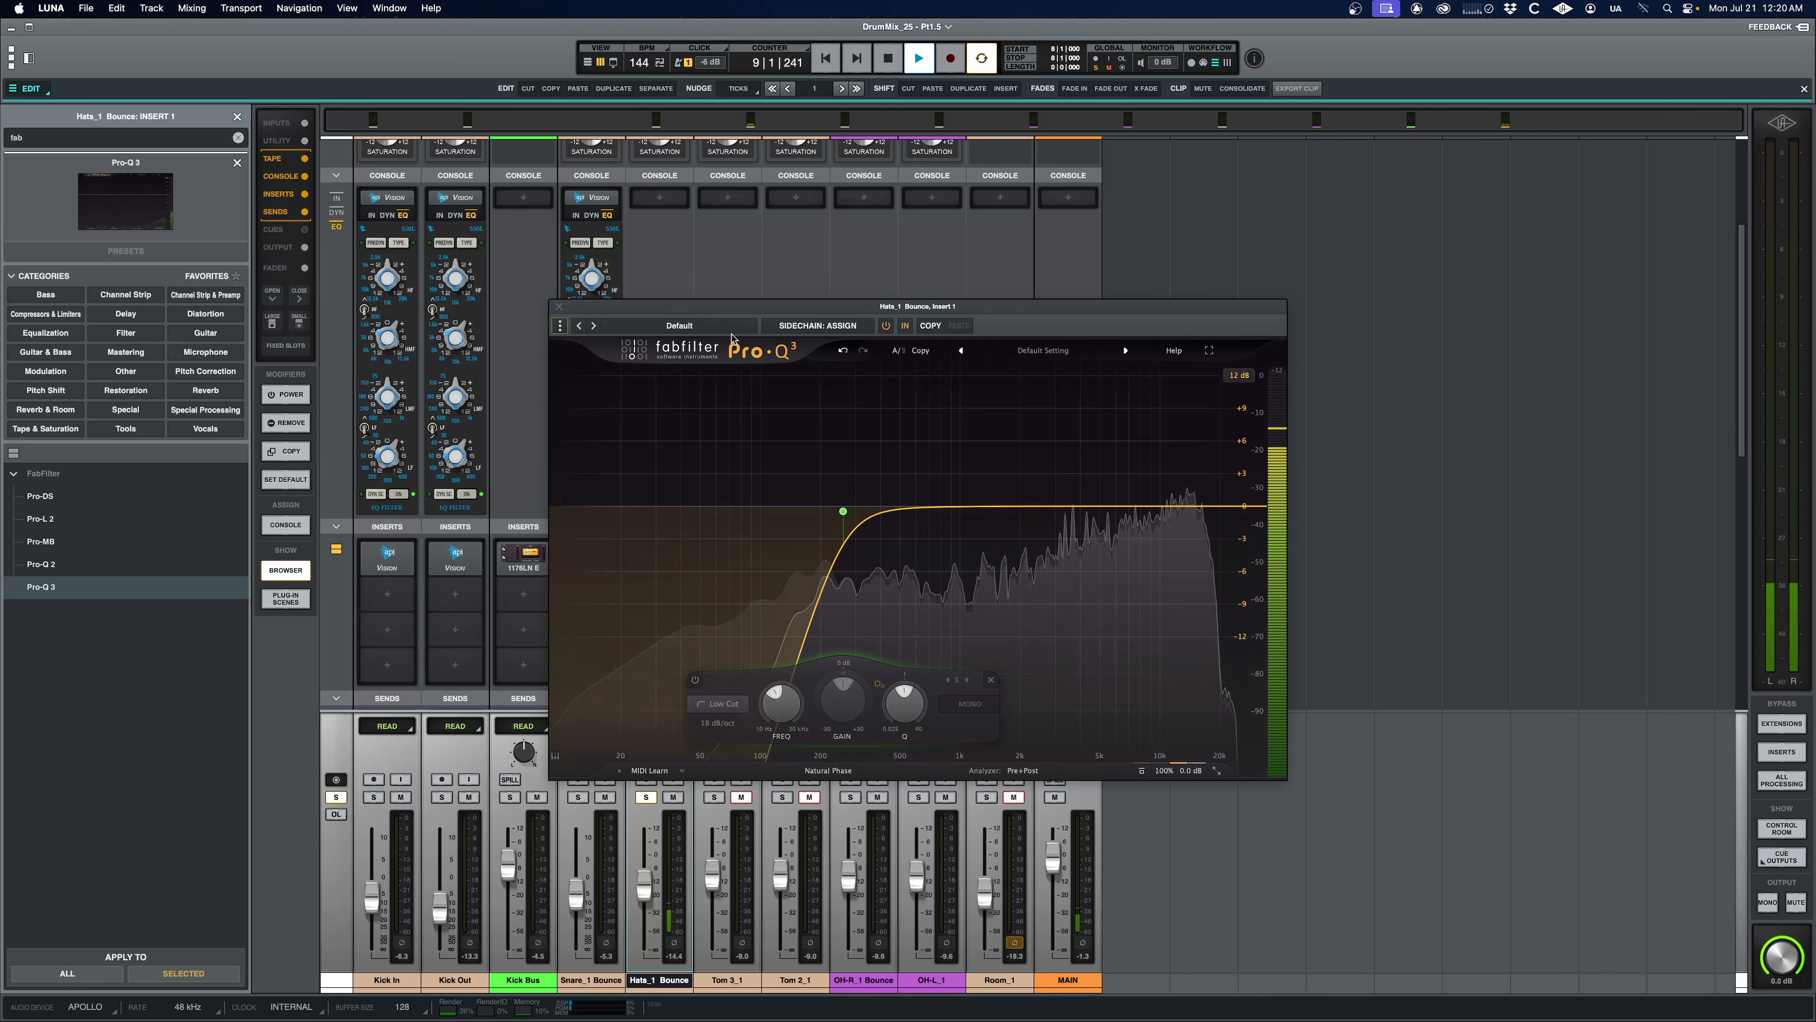
{"action": "key", "text": "super+equal"}
{"action": "left_click_drag", "start_coordinate": [840, 516], "coordinate": [770, 513]}
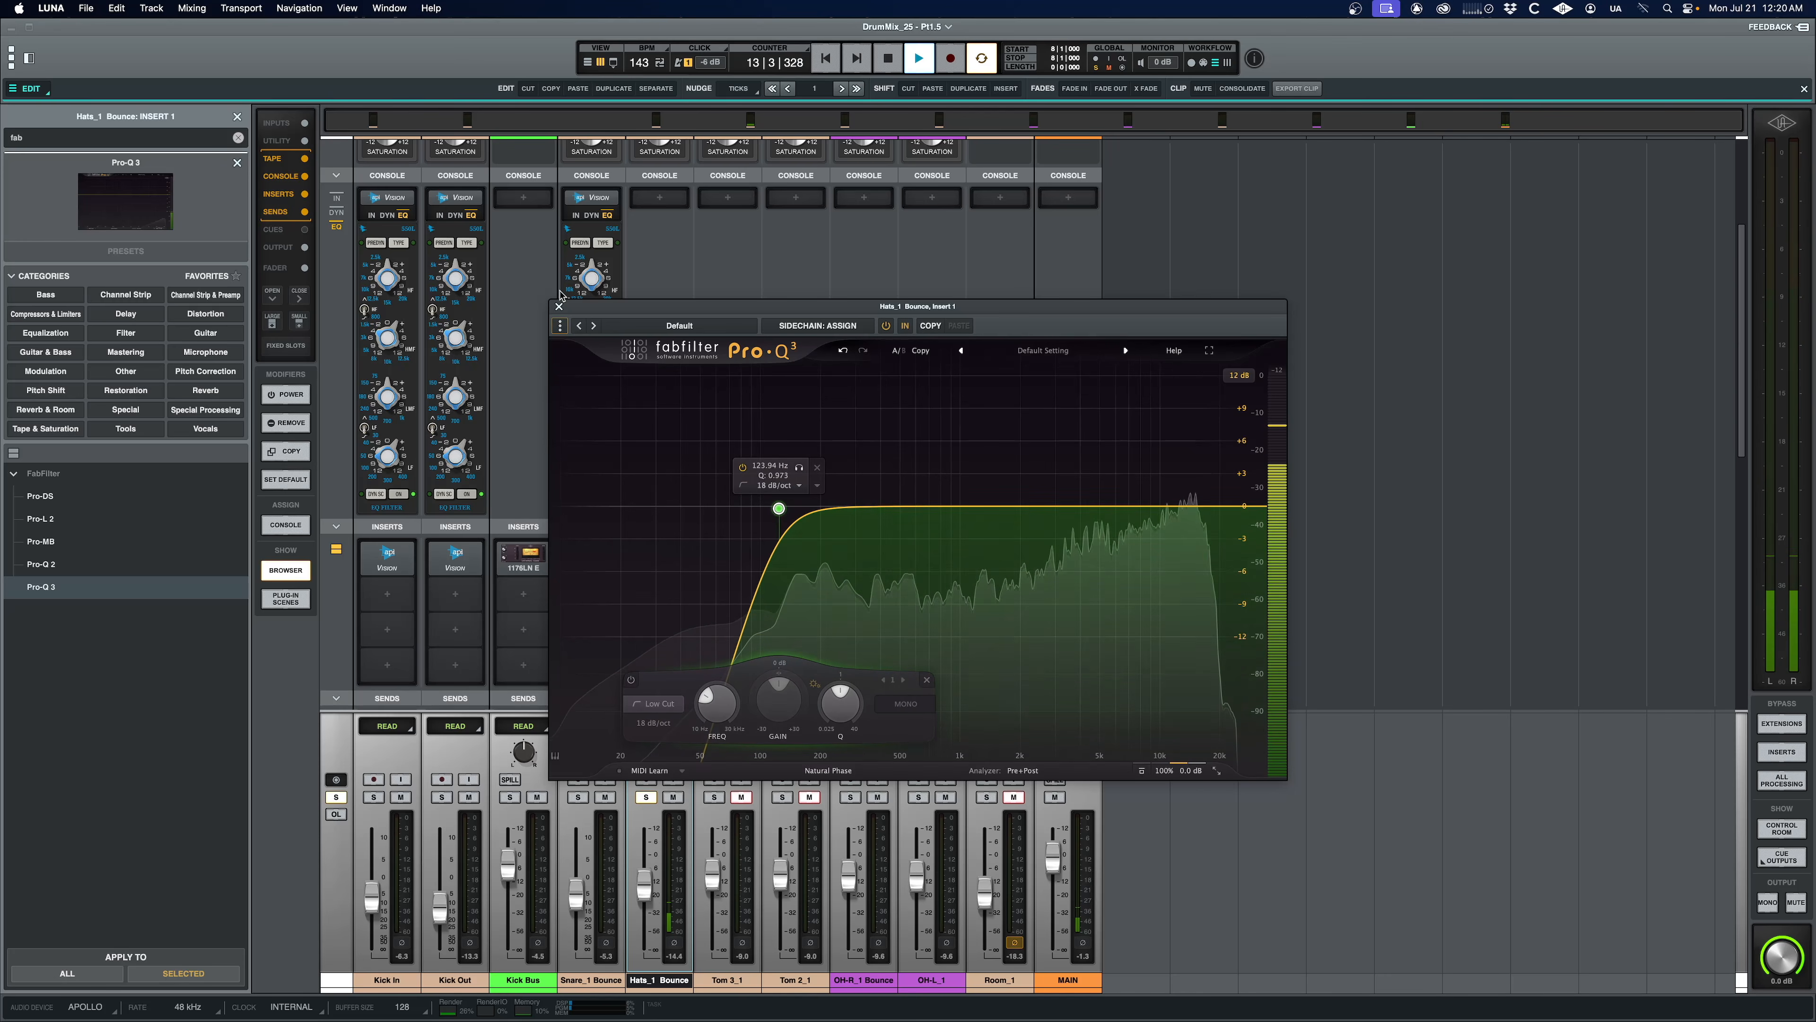
{"action": "left_click", "coordinate": [559, 306]}
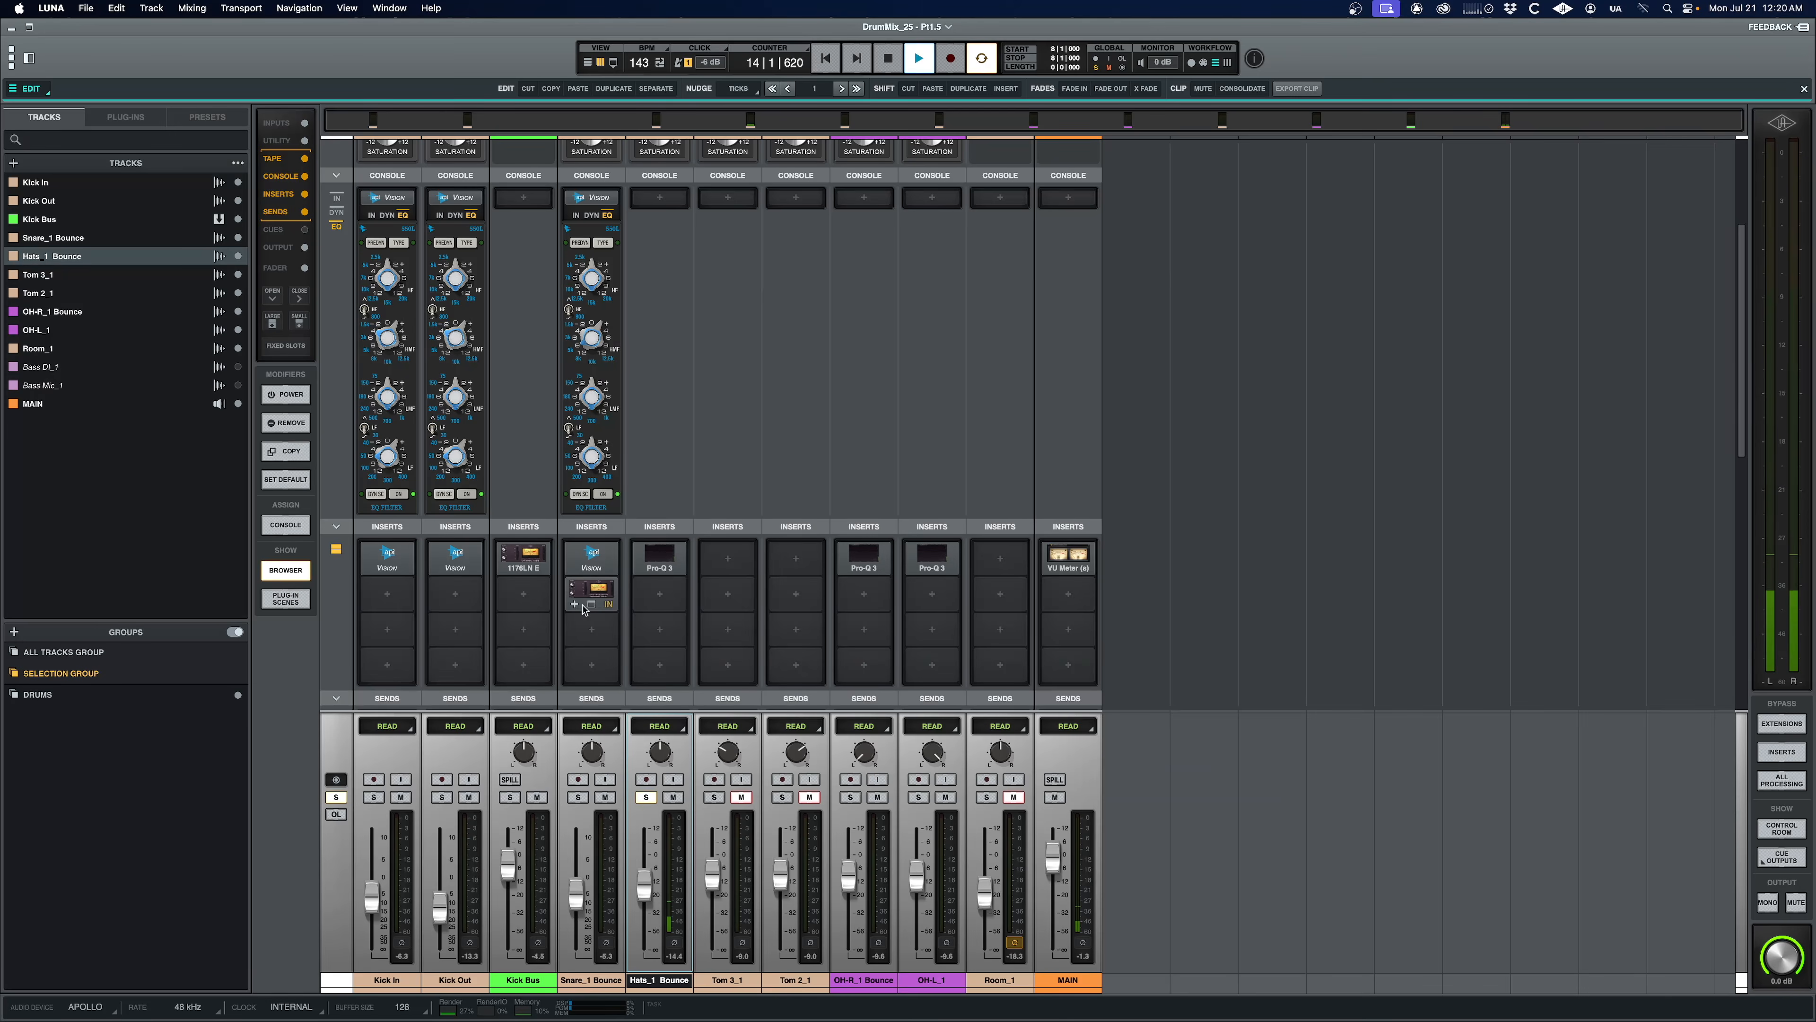
Step: Turn off the hats solo and set the Hats_1 Bounce level to -13.2 dB against the full kit
{"action": "left_click", "coordinate": [578, 796]}
{"action": "left_click", "coordinate": [644, 797]}
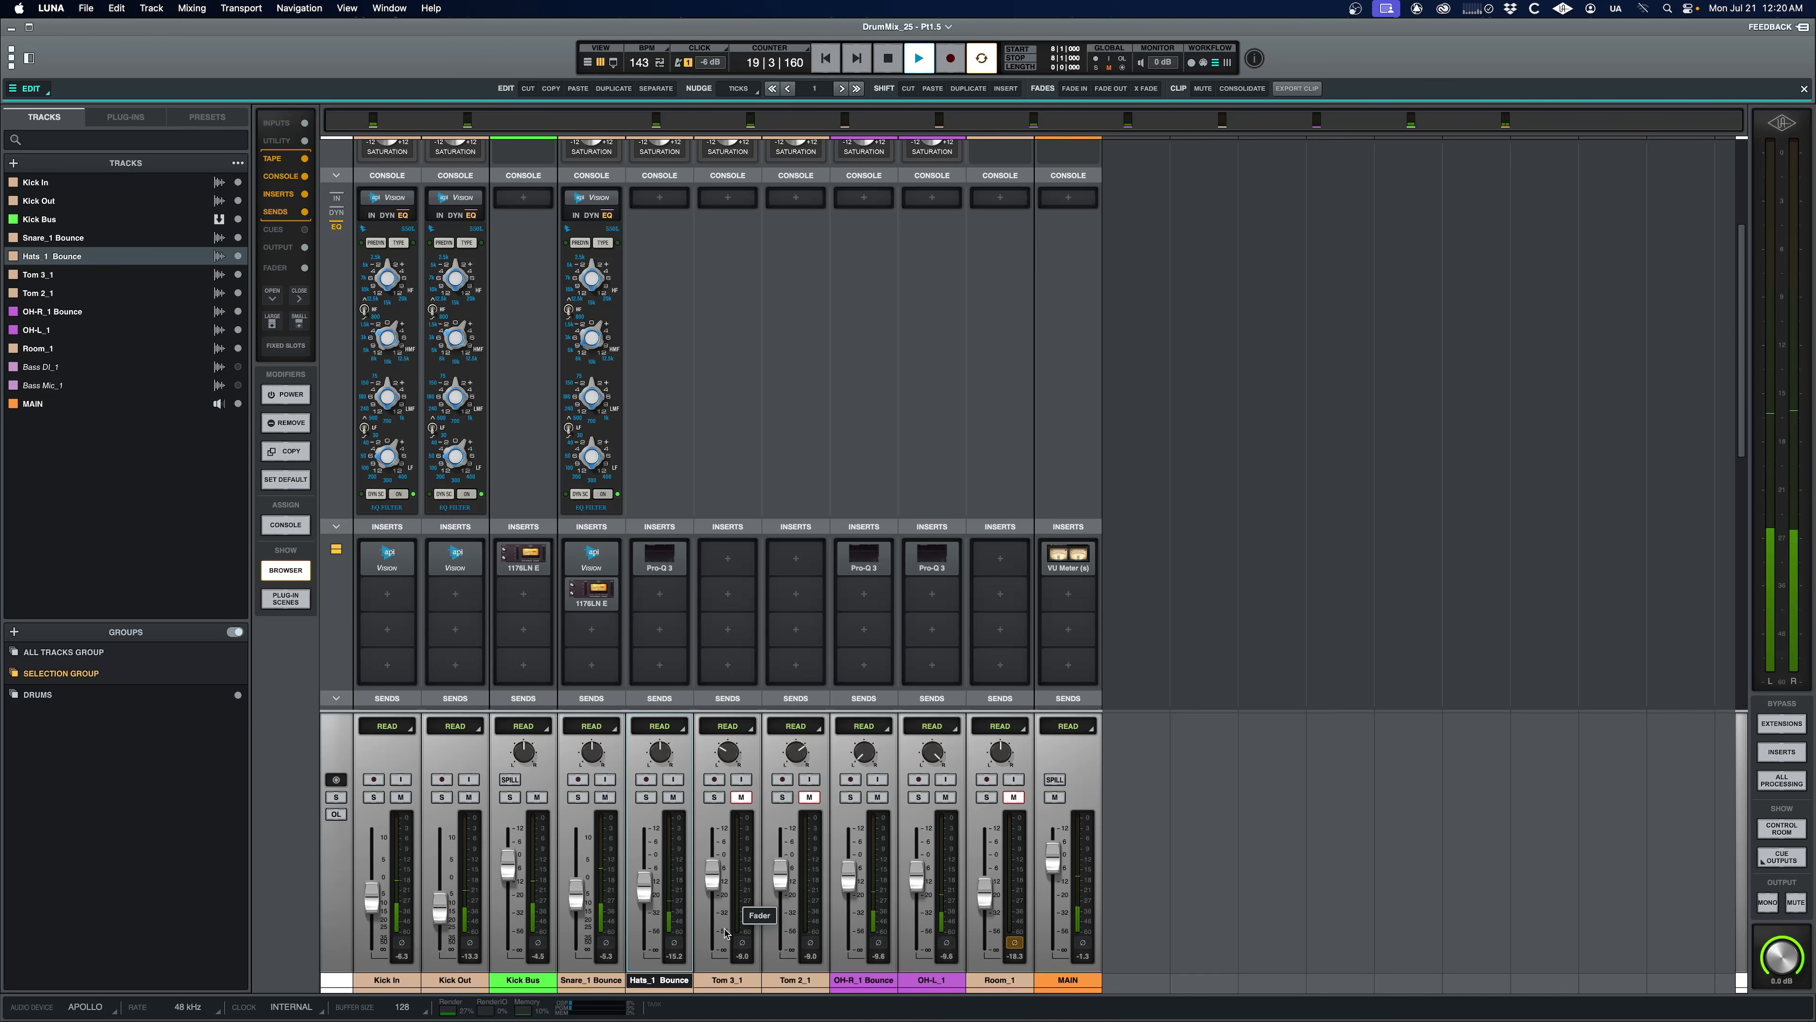
{"action": "key", "text": "space"}
Step: Unmute Tom 3_1 and Tom 2_1, and solo Tom 3_1
{"action": "left_click", "coordinate": [738, 980]}
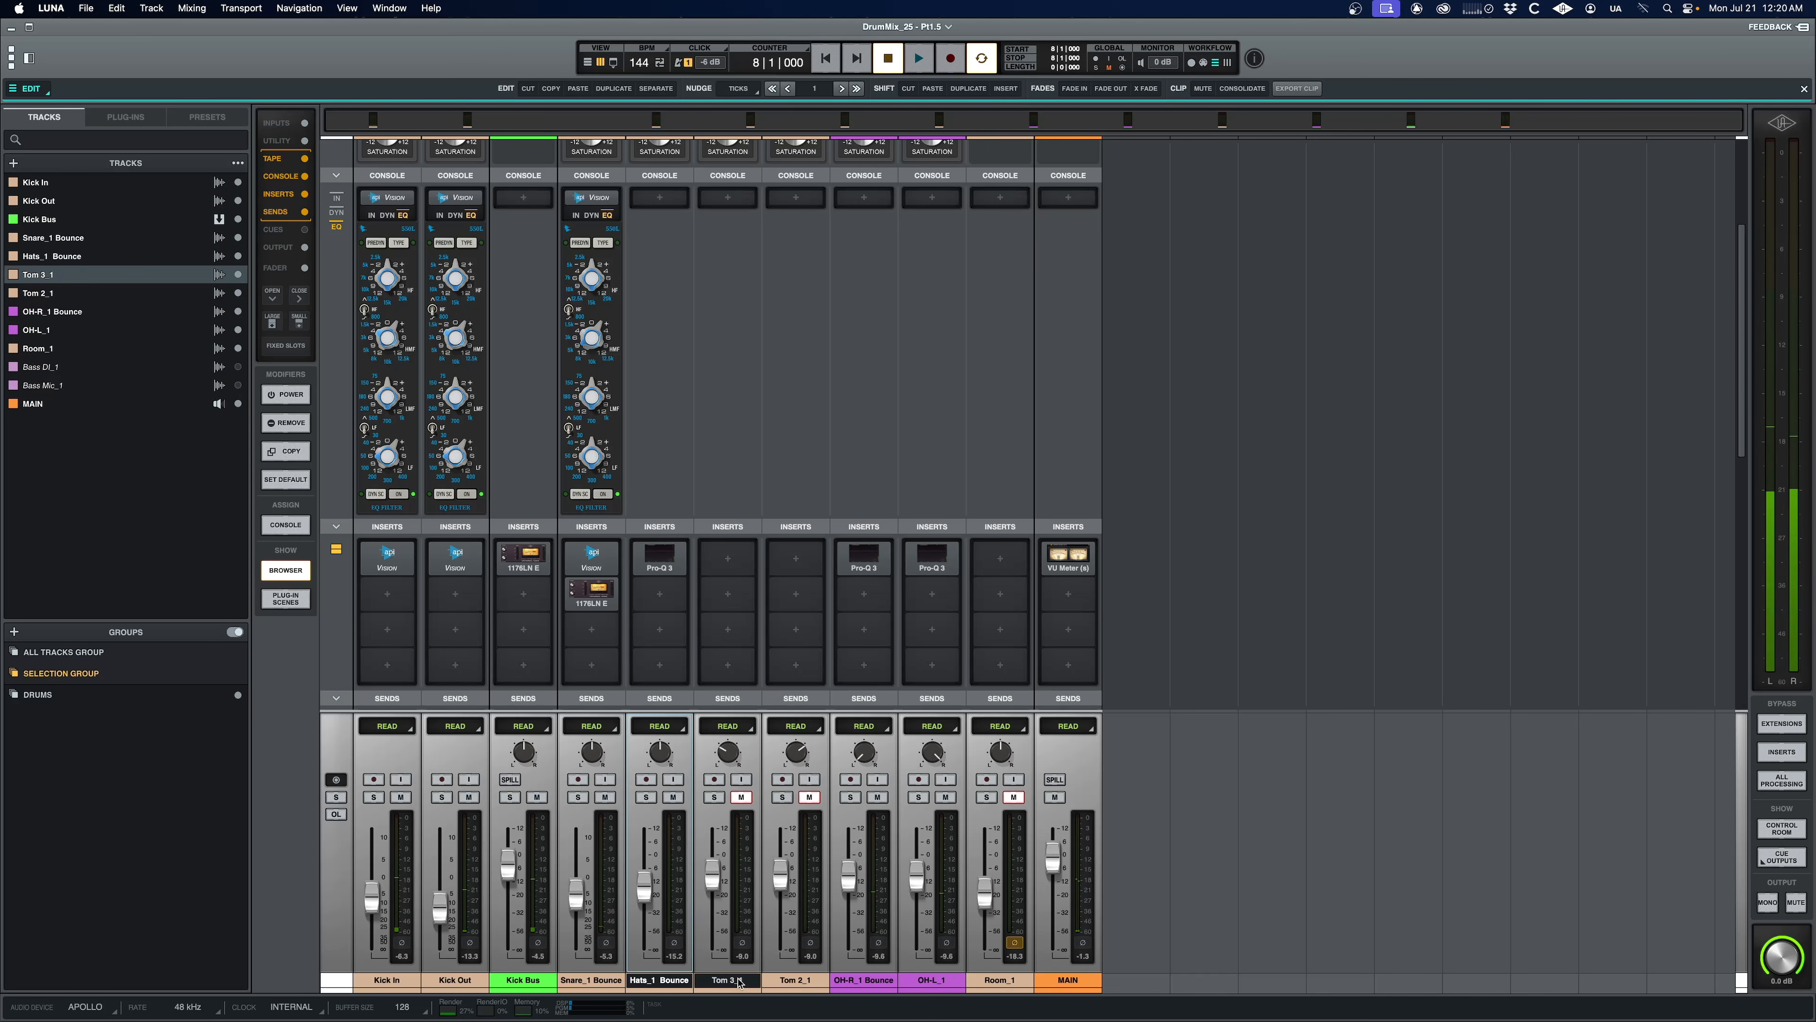
{"action": "left_click", "coordinate": [810, 798]}
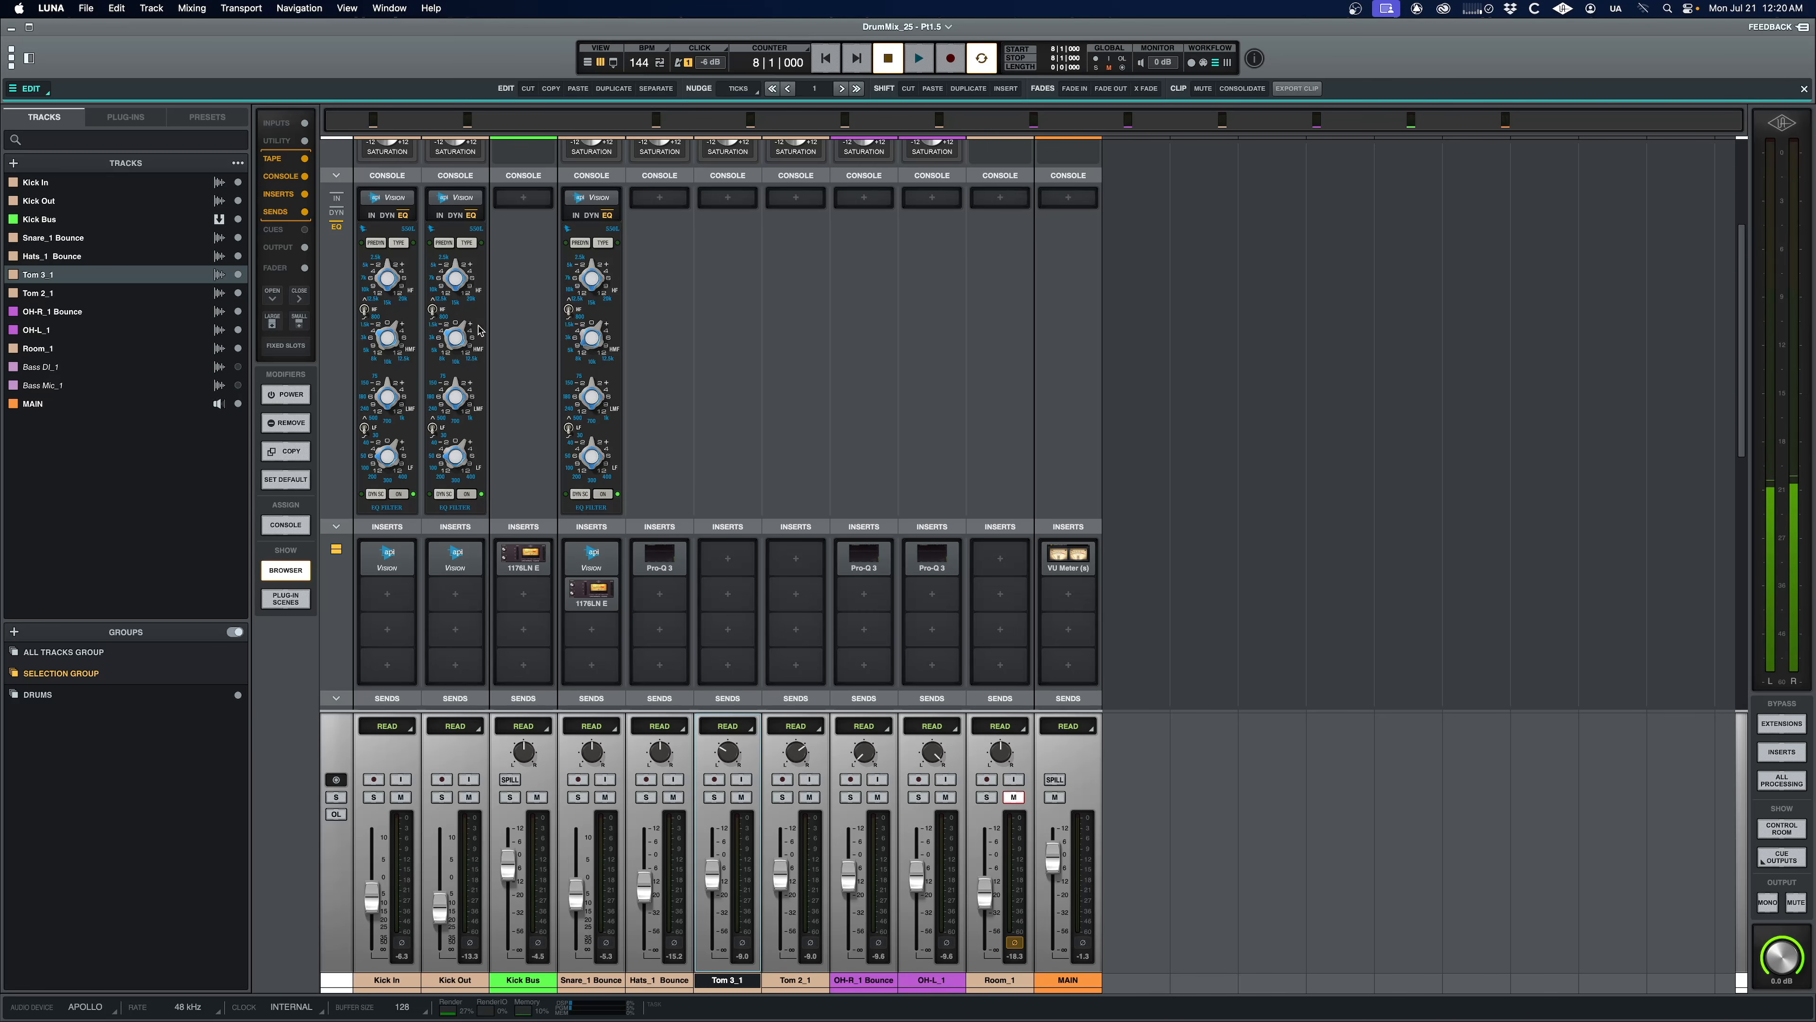
{"action": "left_click", "coordinate": [716, 799]}
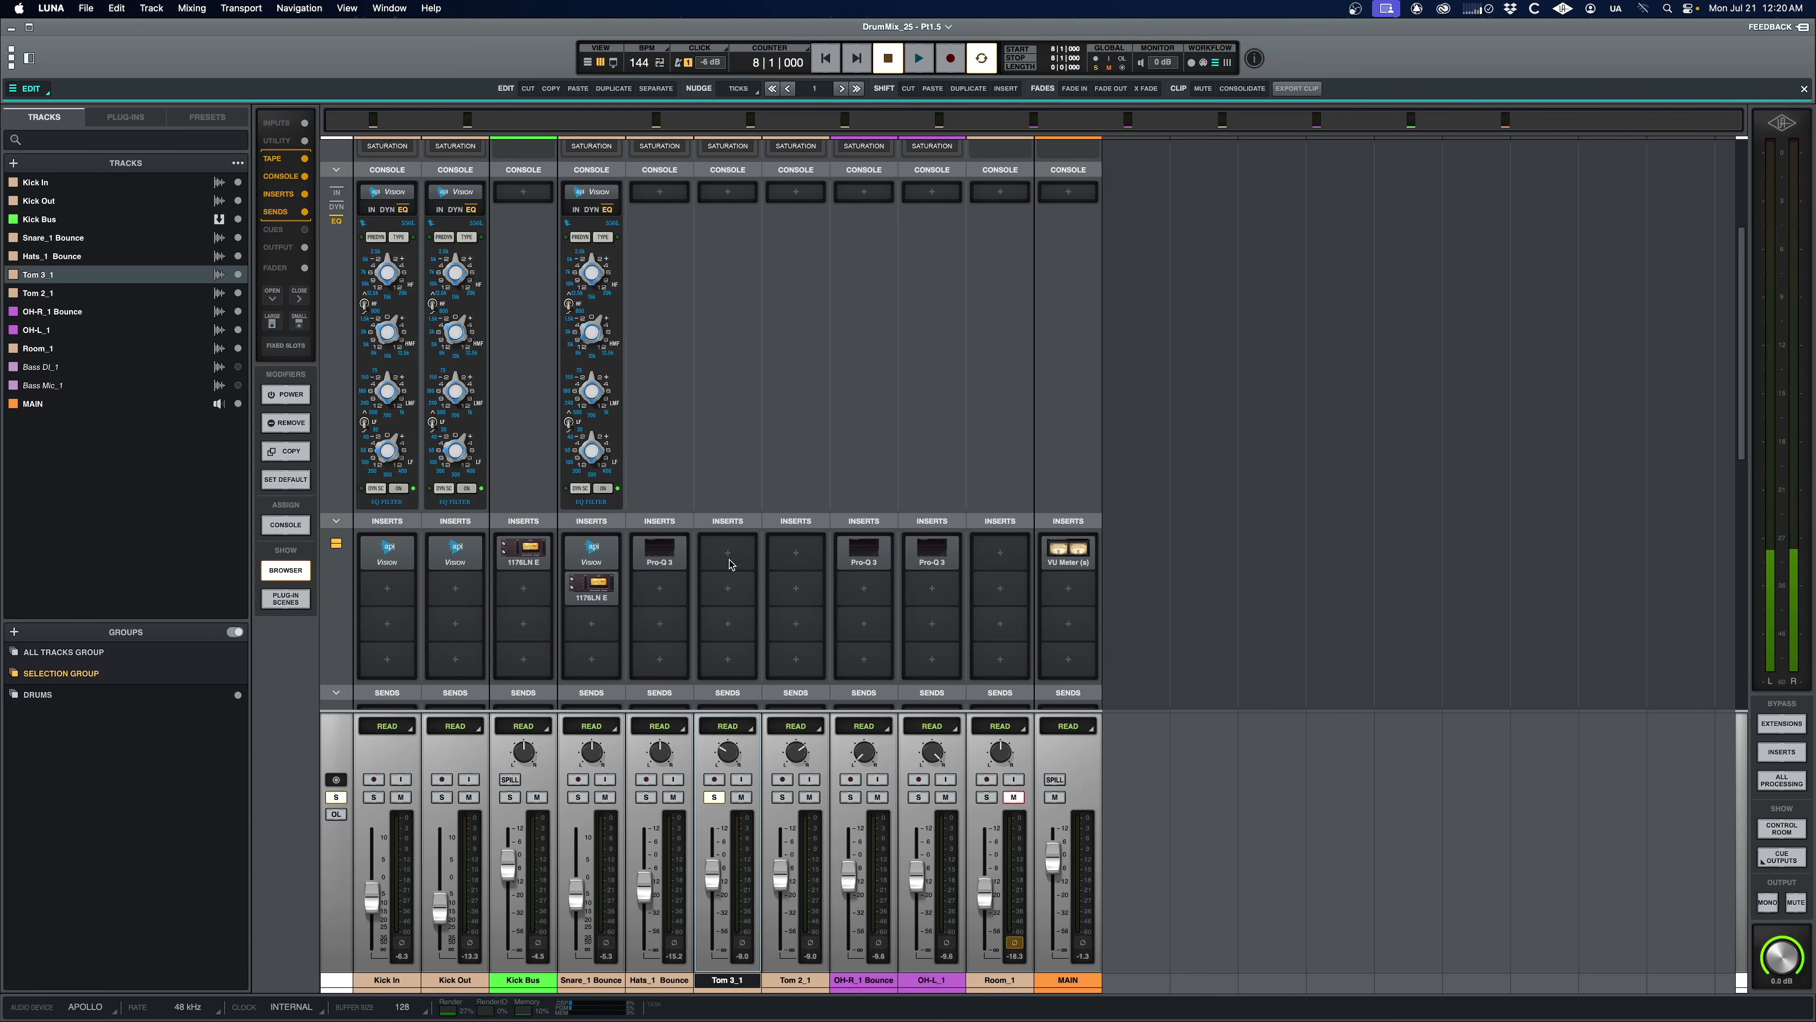
Step: Insert the Sonnox Oxford Drum Gate on Tom 3_1 and set its transient matching to Tom
{"action": "left_click", "coordinate": [728, 554]}
{"action": "type", "text": "oxford"}
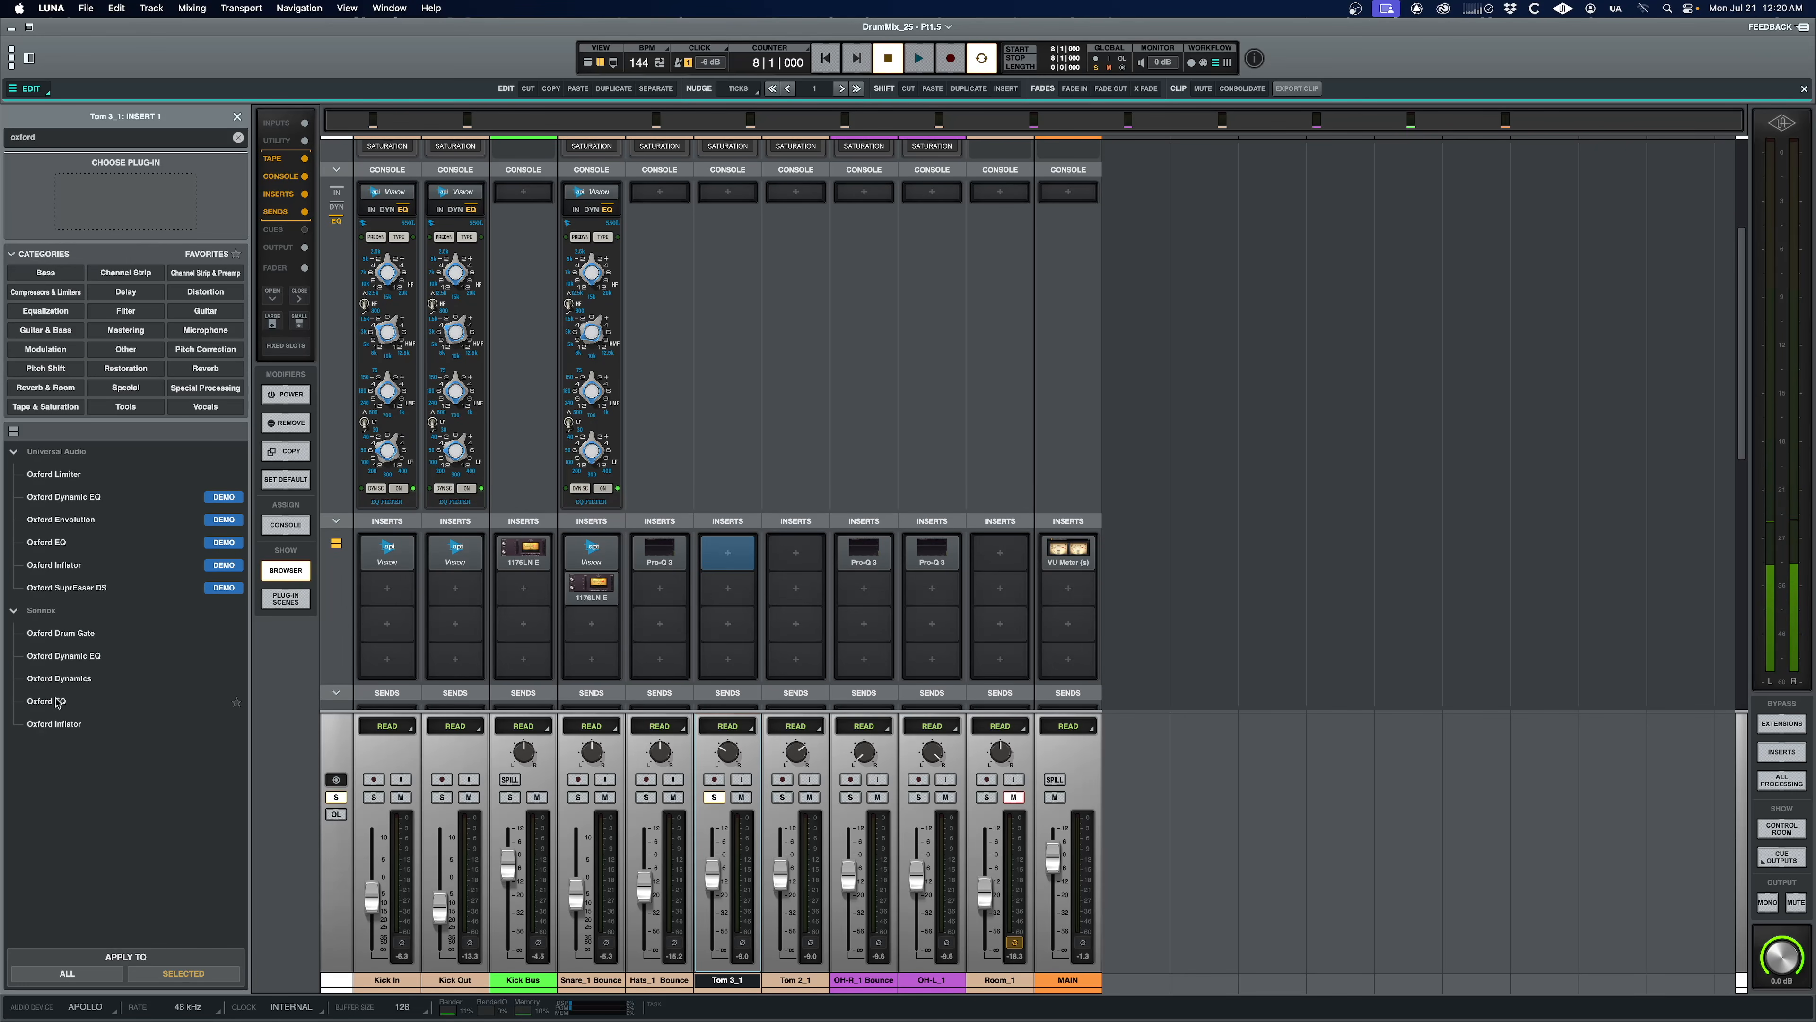
{"action": "left_click", "coordinate": [67, 632]}
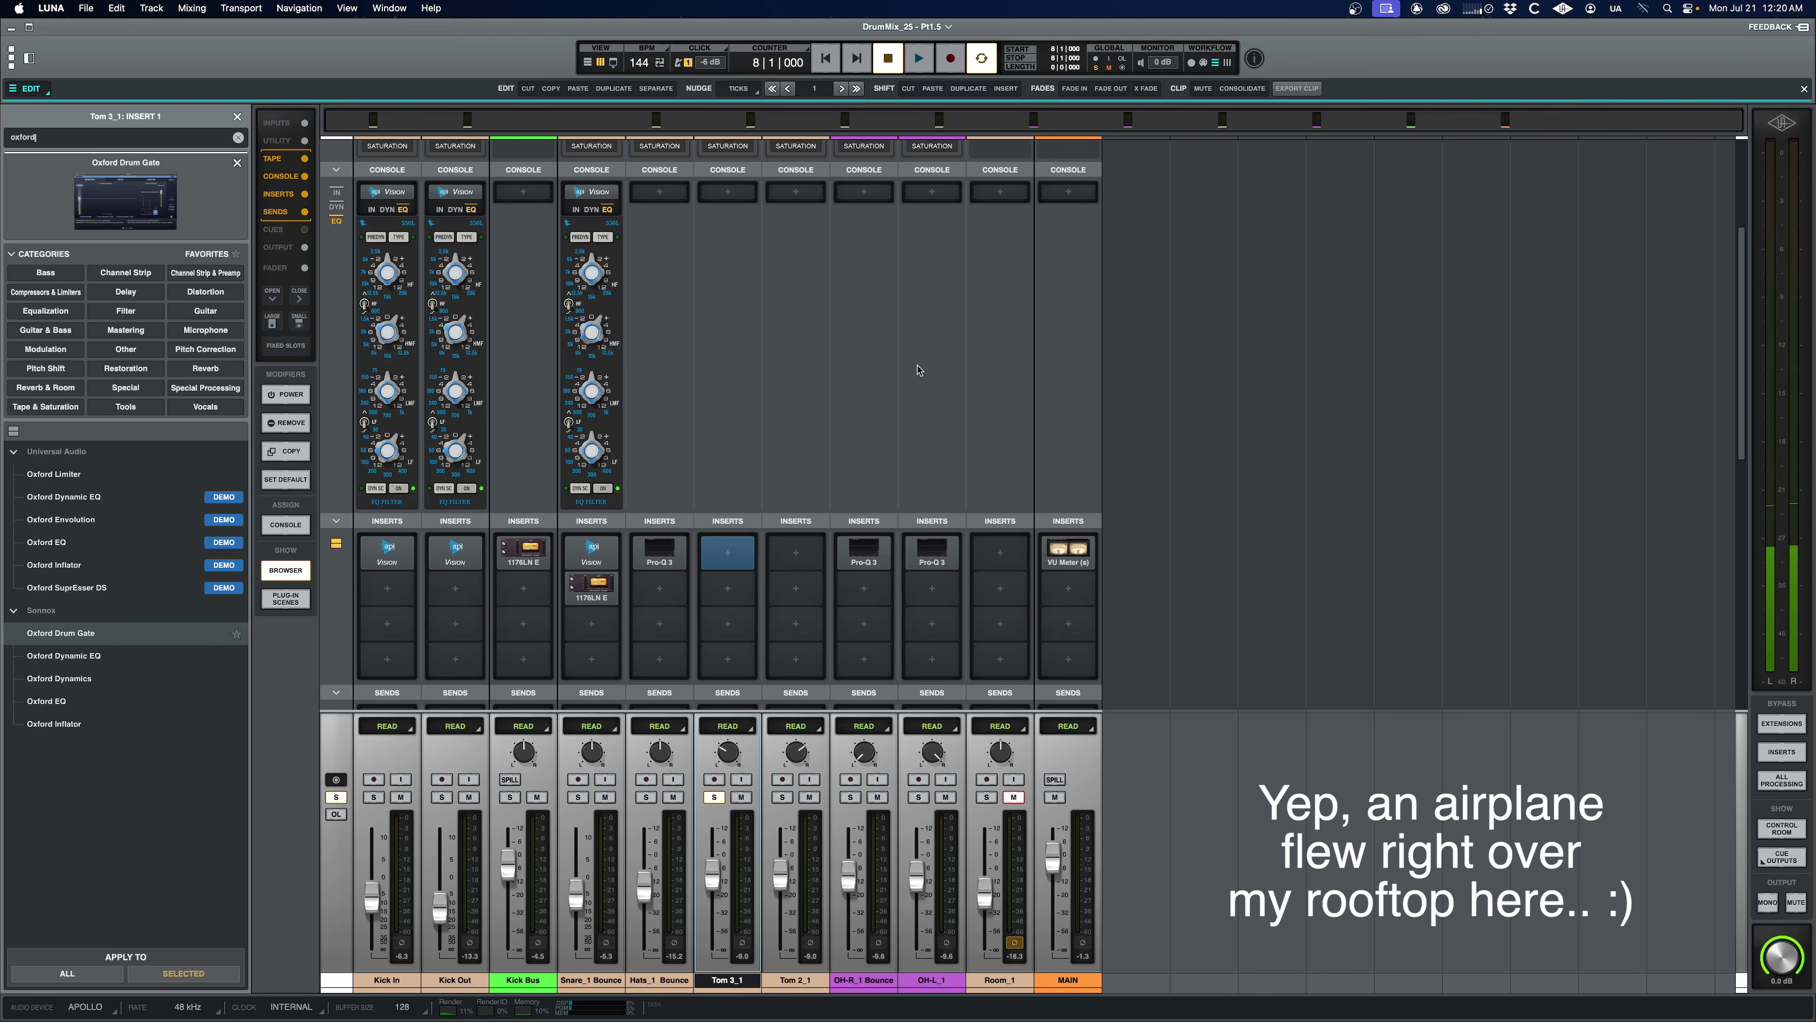
{"action": "left_click_drag", "start_coordinate": [956, 137], "coordinate": [812, 242]}
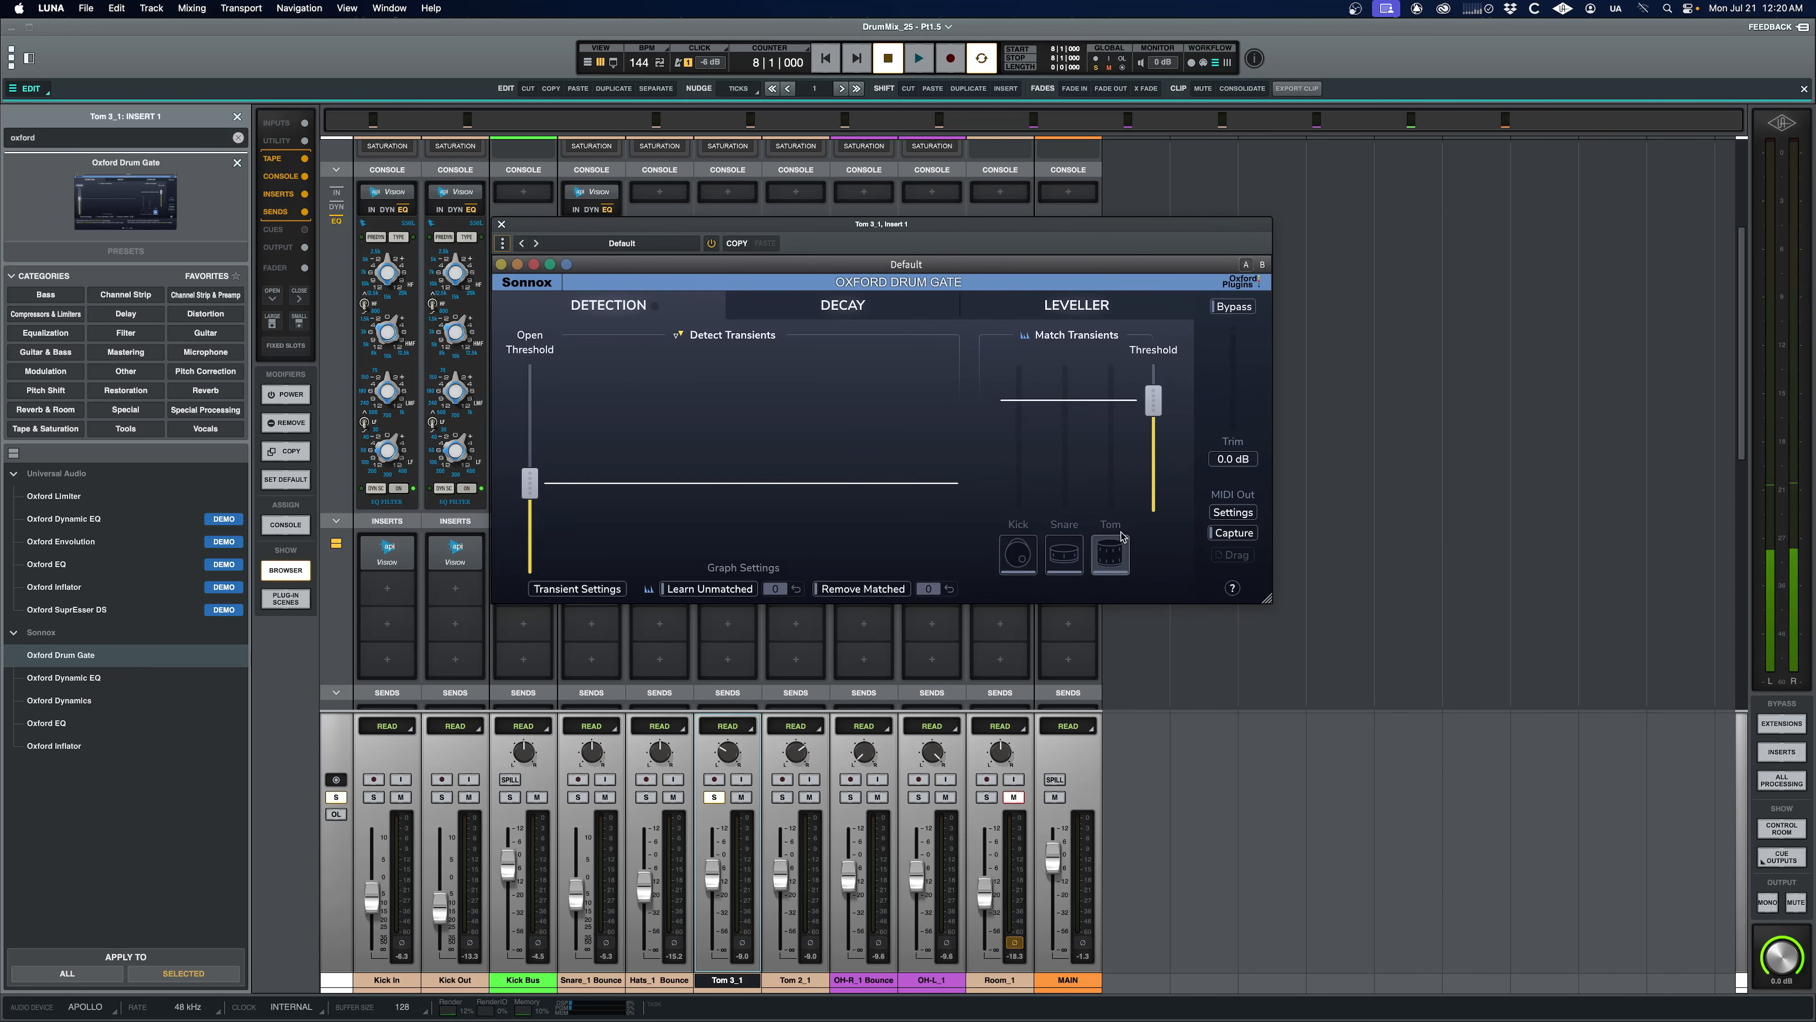
{"action": "left_click", "coordinate": [1107, 560]}
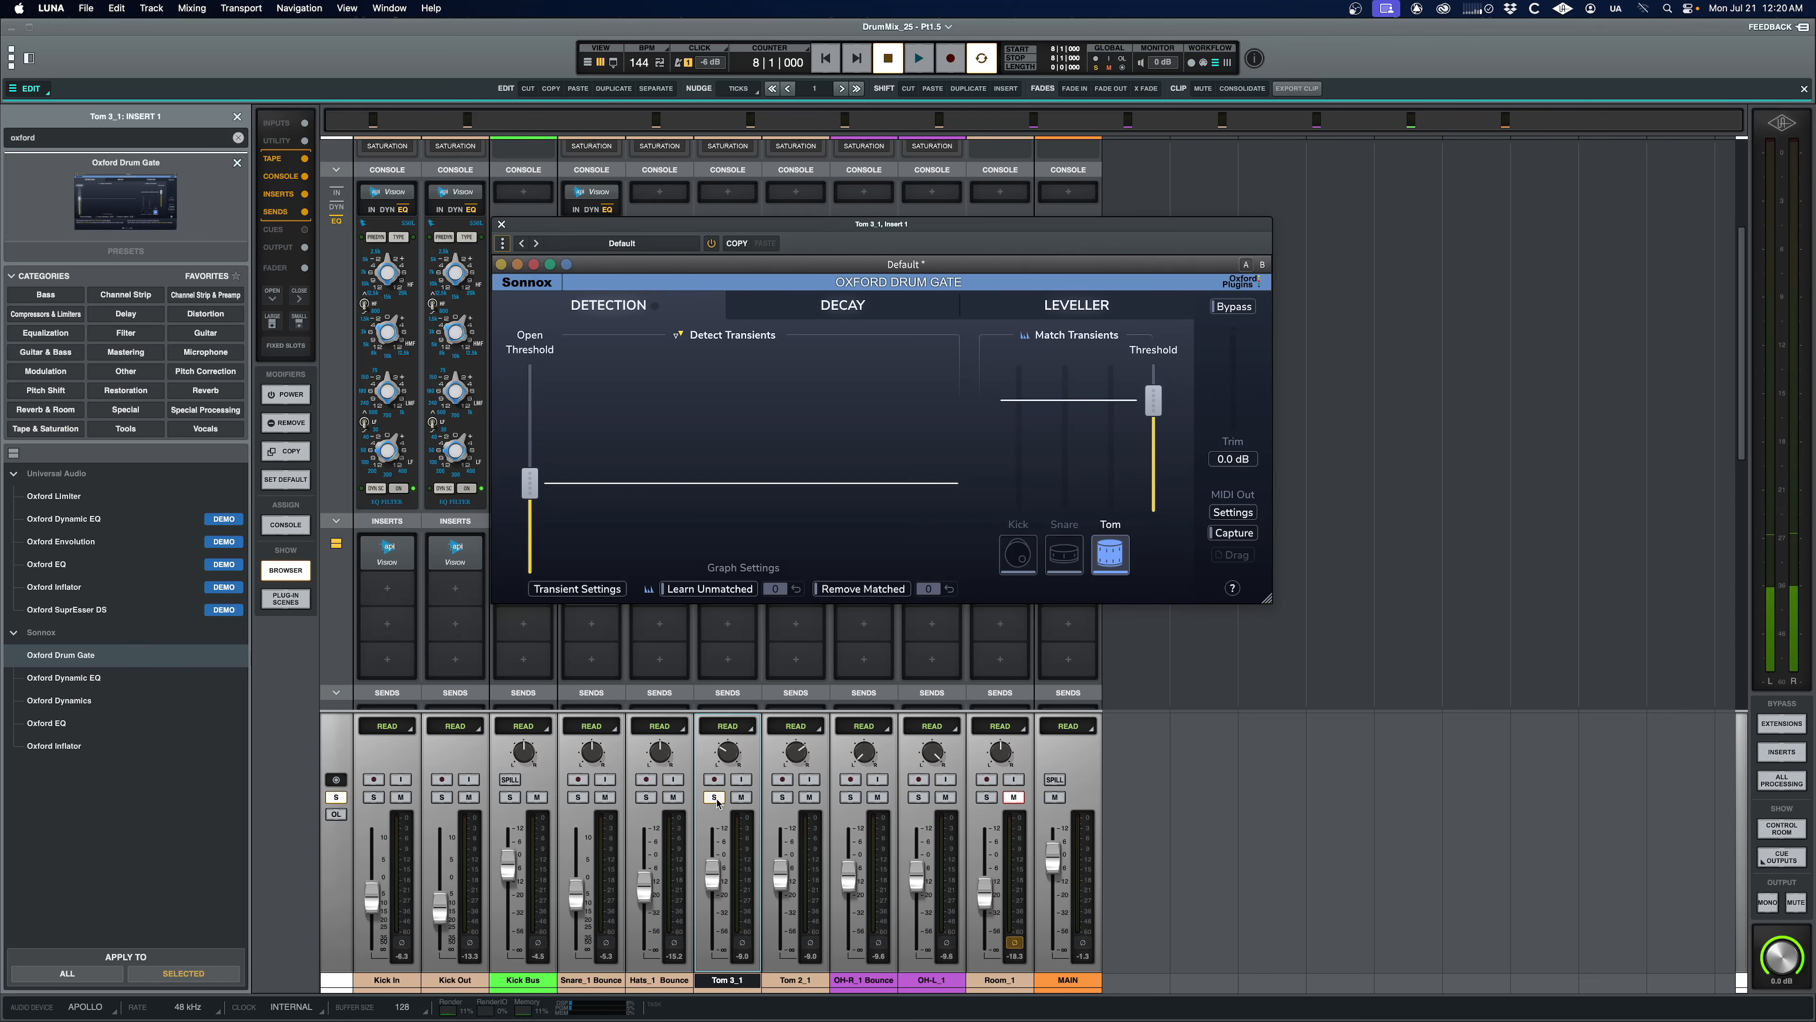
Step: Play the soloed Tom 3_1 from just before its first fill to check the Drum Gate's transient detection
{"action": "key", "text": "super+equal"}
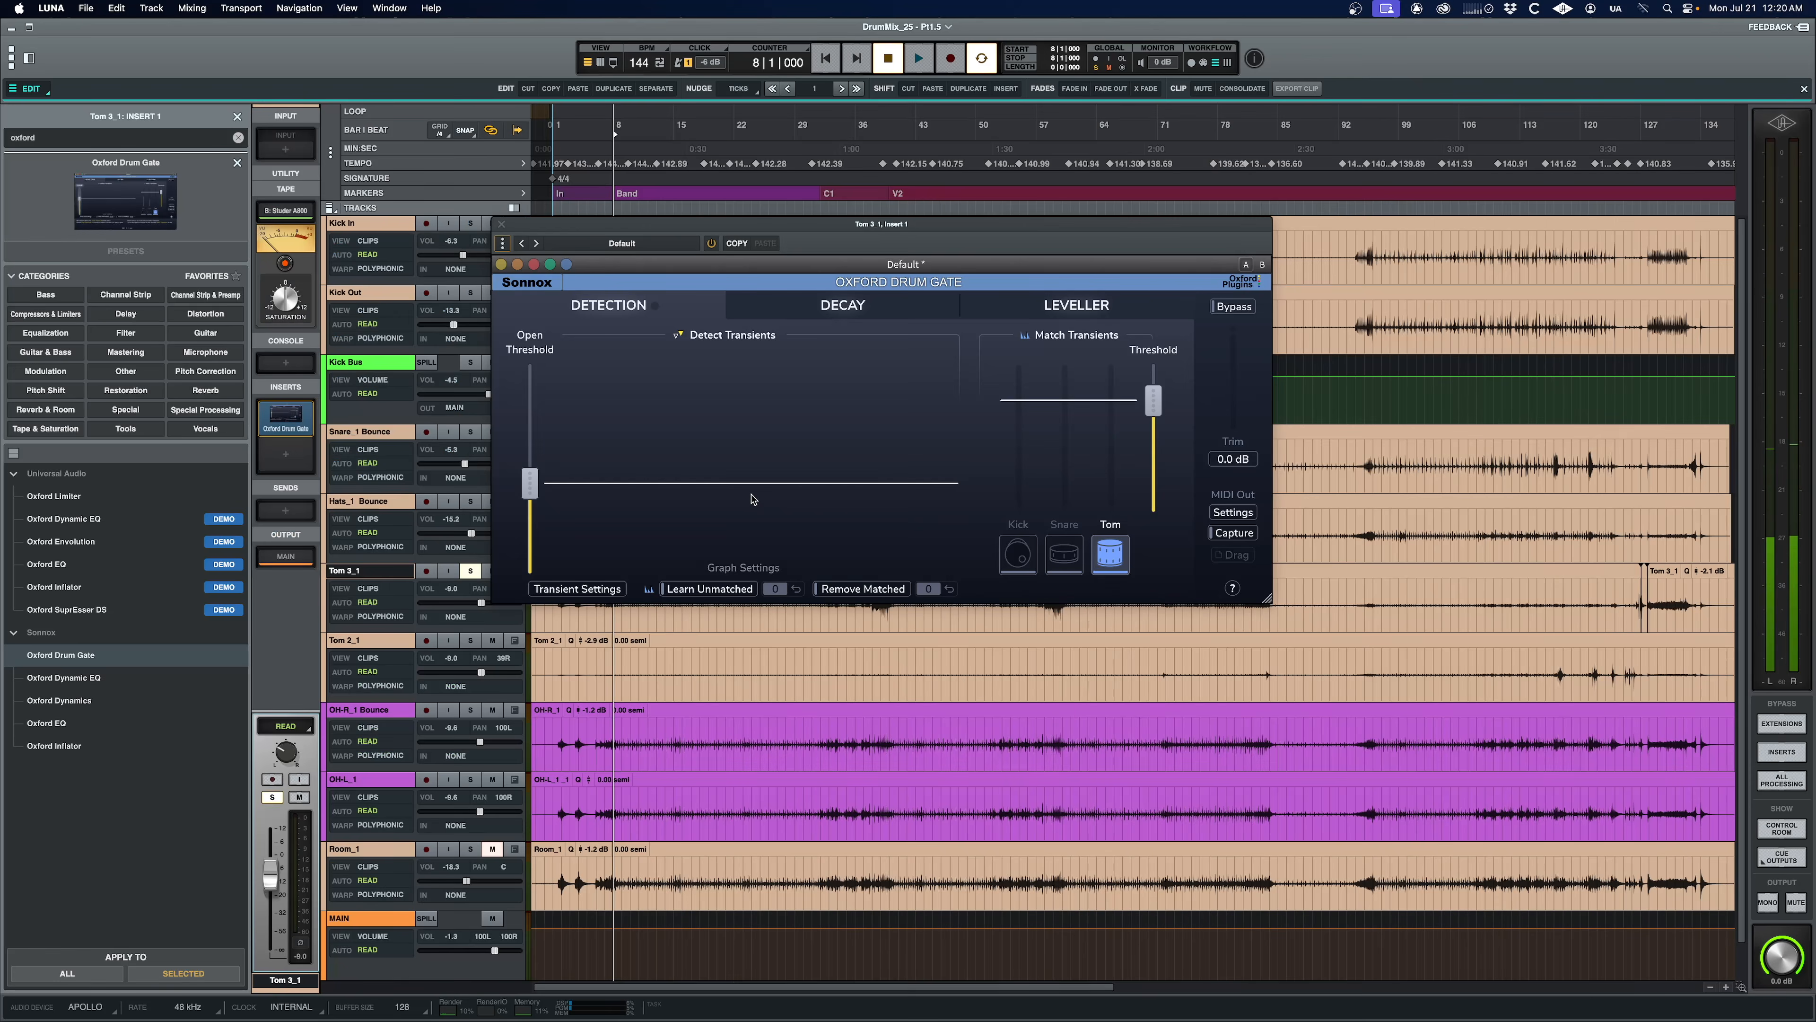
{"action": "mouse_move", "coordinate": [869, 226]}
{"action": "left_mouse_down"}
{"action": "mouse_move", "coordinate": [963, 575]}
{"action": "mouse_move", "coordinate": [890, 624]}
{"action": "mouse_move", "coordinate": [987, 443]}
{"action": "mouse_move", "coordinate": [853, 202]}
{"action": "left_mouse_up"}
{"action": "left_click", "coordinate": [857, 600]}
{"action": "key", "text": "space"}
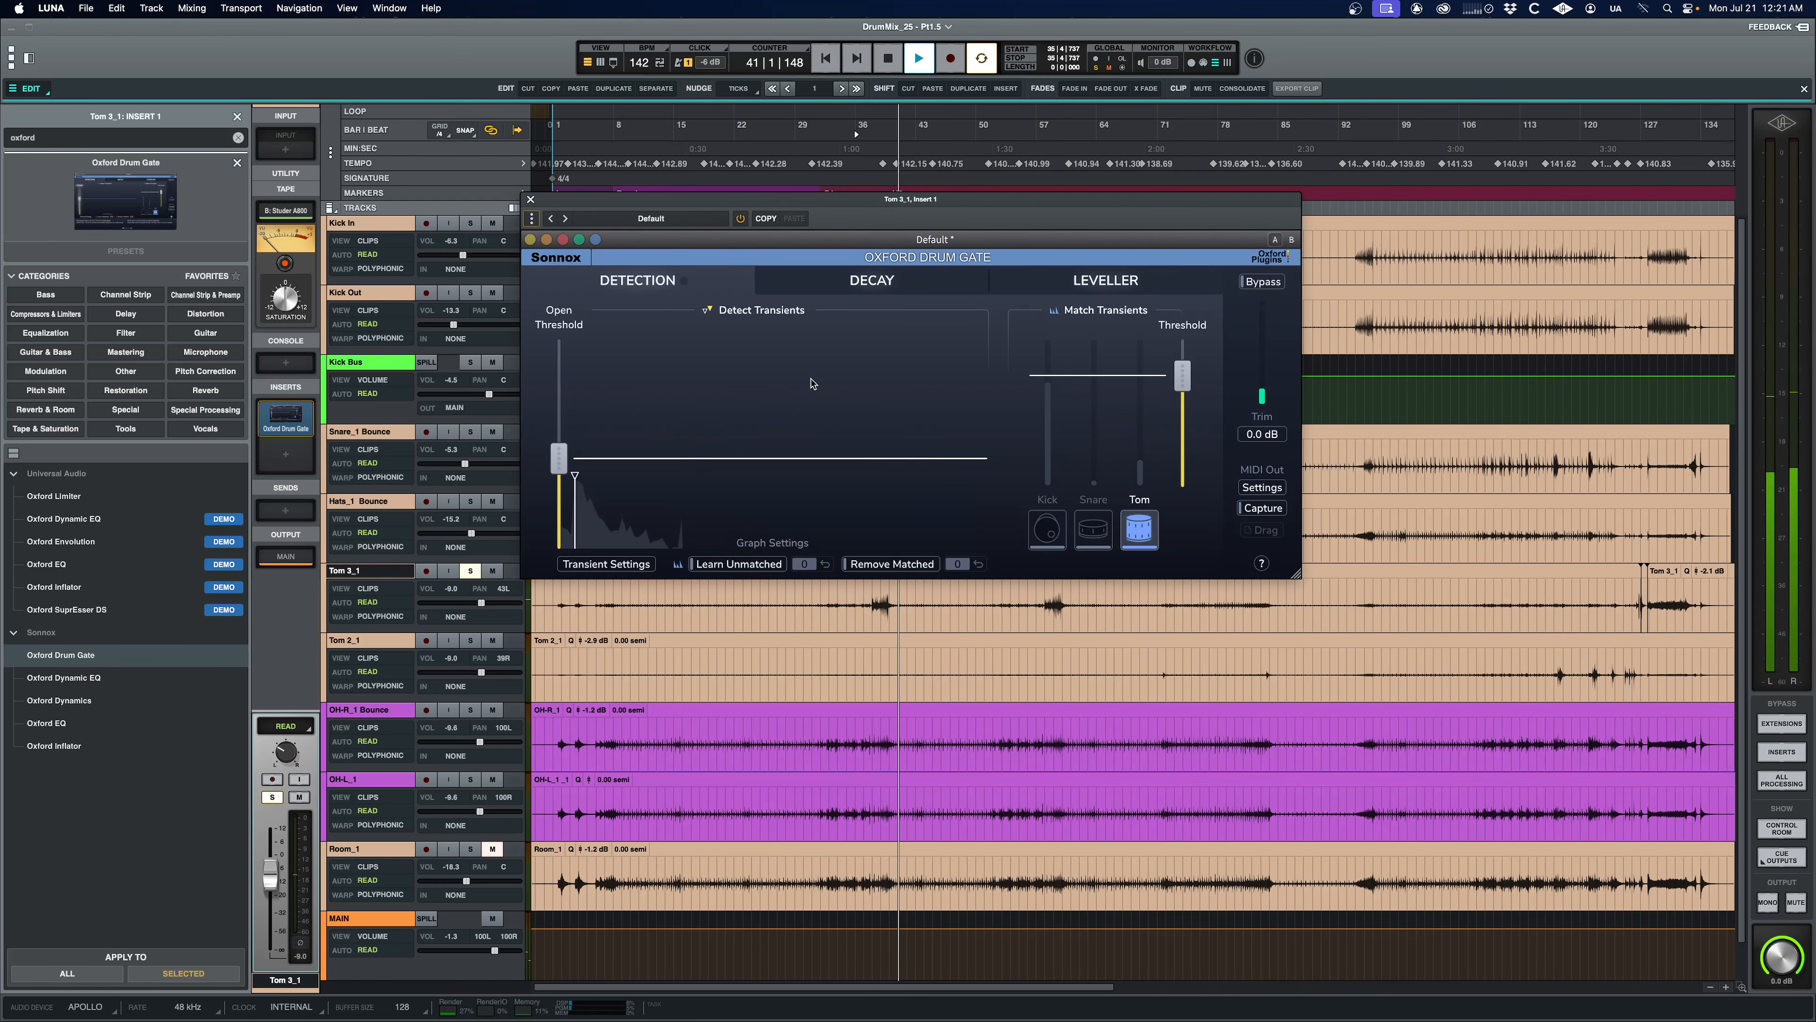
{"action": "key", "text": "space"}
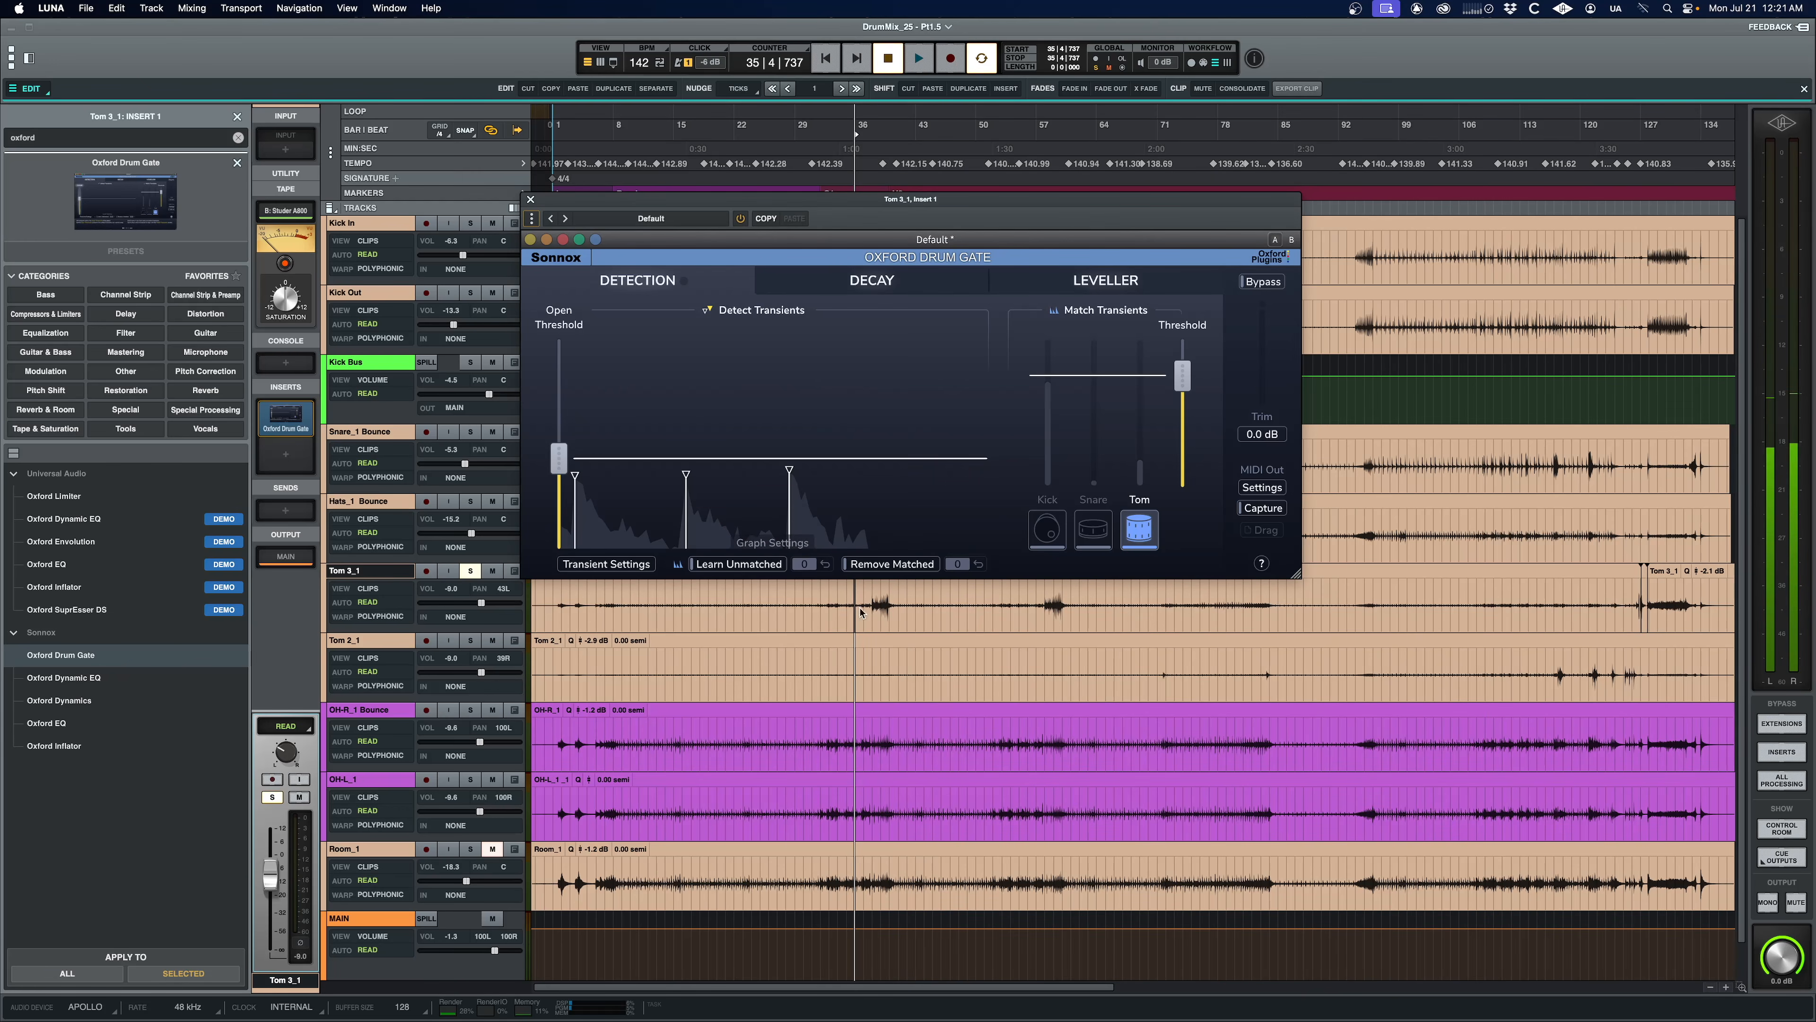
Step: Try lower open thresholds on the Drum Gate, starting at -23.0 dB, while playing Tom 3_1 from bar 33
{"action": "mouse_move", "coordinate": [572, 467]}
{"action": "left_mouse_down"}
{"action": "mouse_move", "coordinate": [559, 483]}
{"action": "mouse_move", "coordinate": [560, 463]}
{"action": "left_mouse_up"}
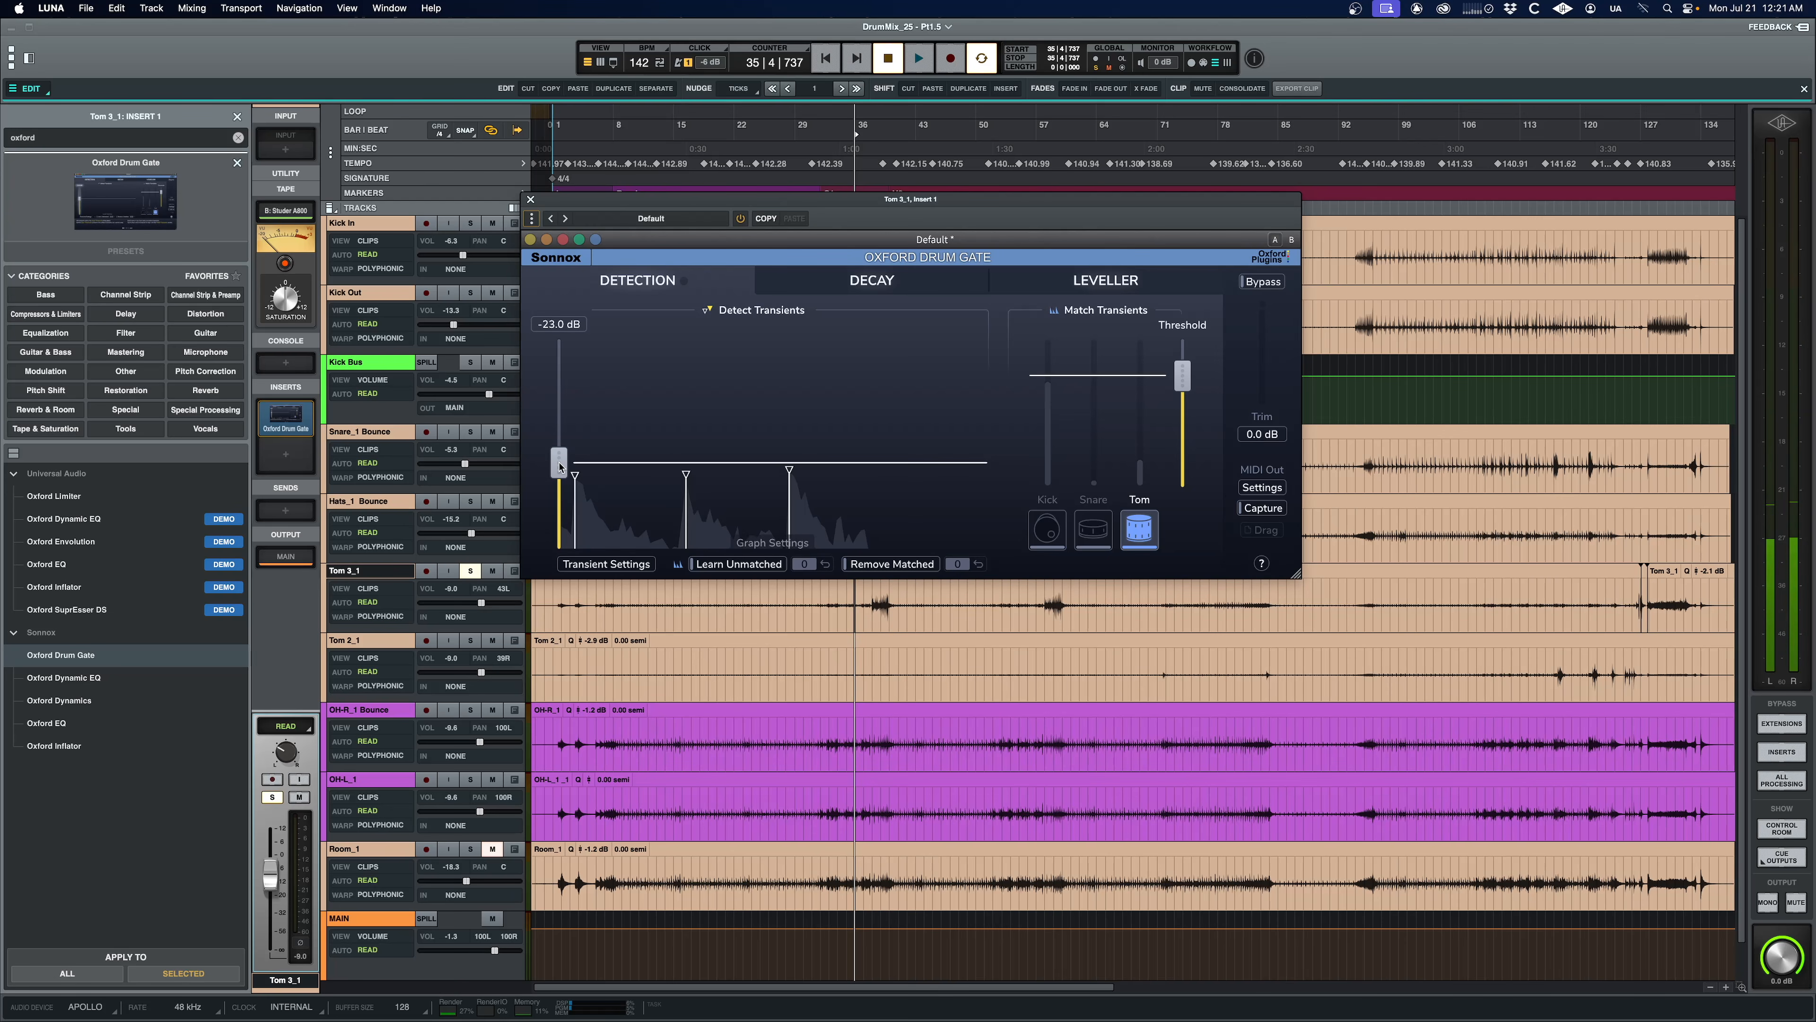
{"action": "left_click", "coordinate": [832, 596]}
{"action": "key", "text": "space"}
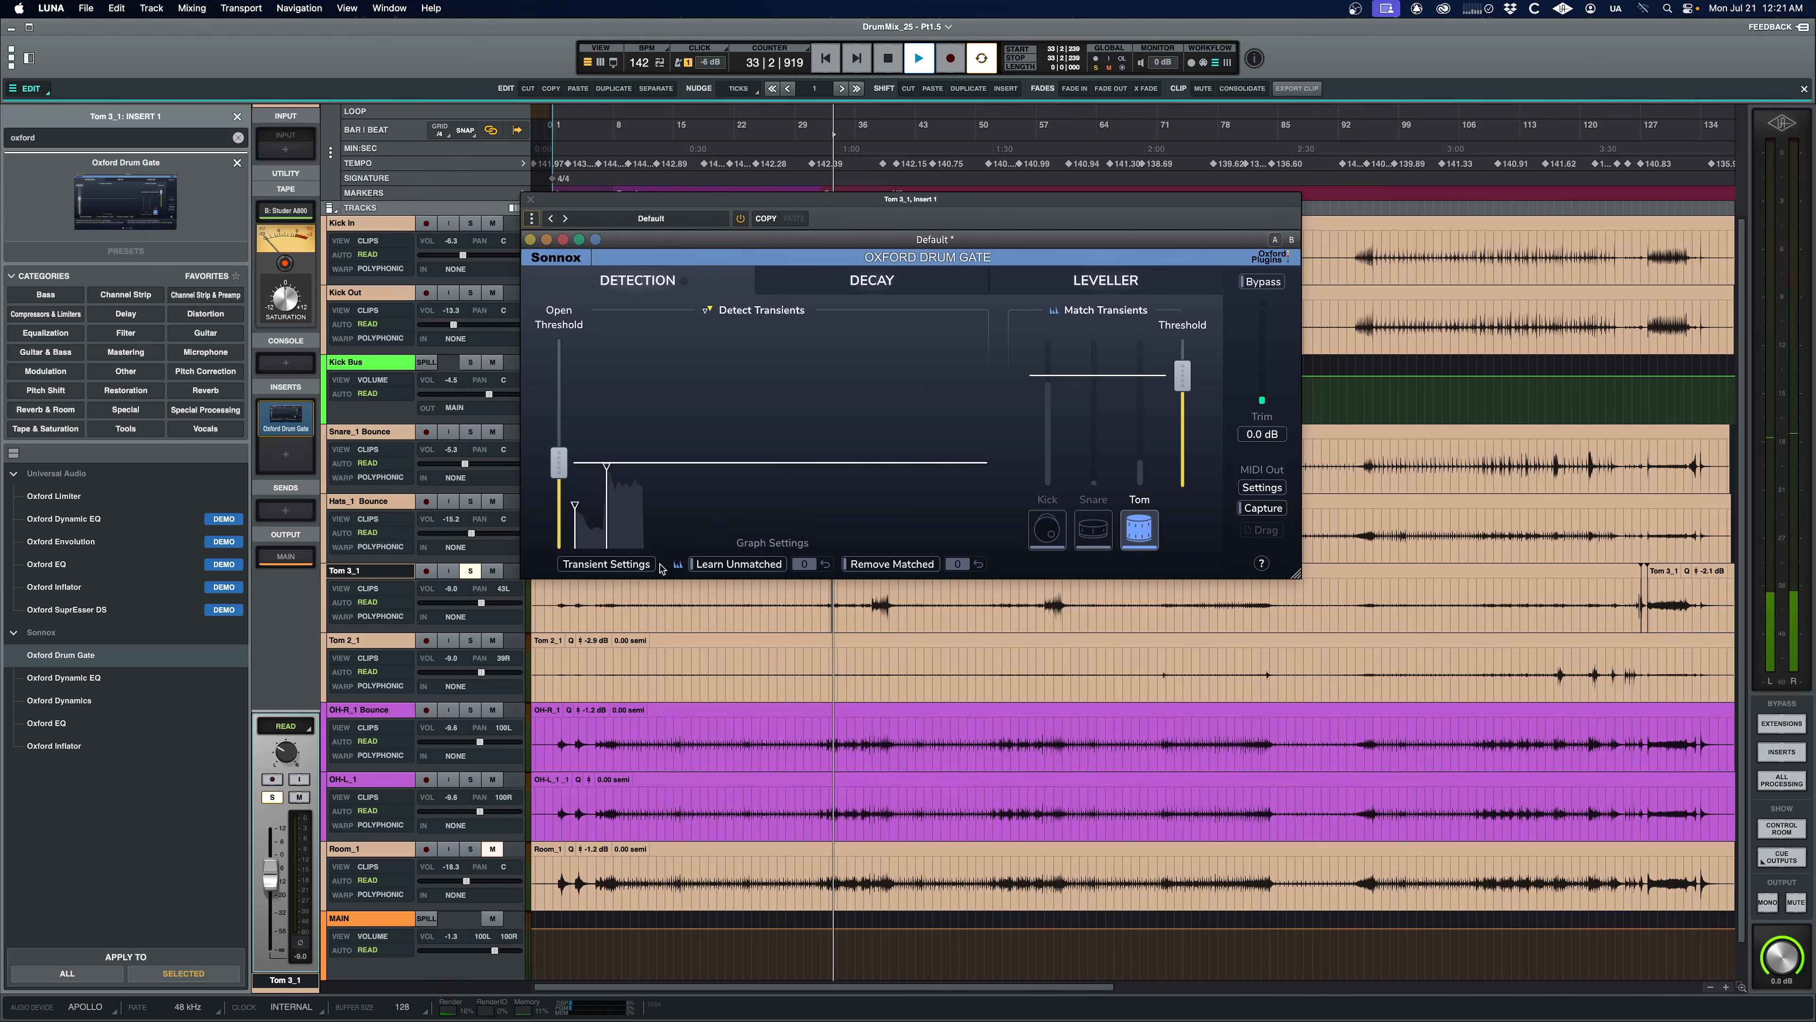
{"action": "left_click_drag", "start_coordinate": [559, 470], "coordinate": [558, 480]}
{"action": "key", "text": "space"}
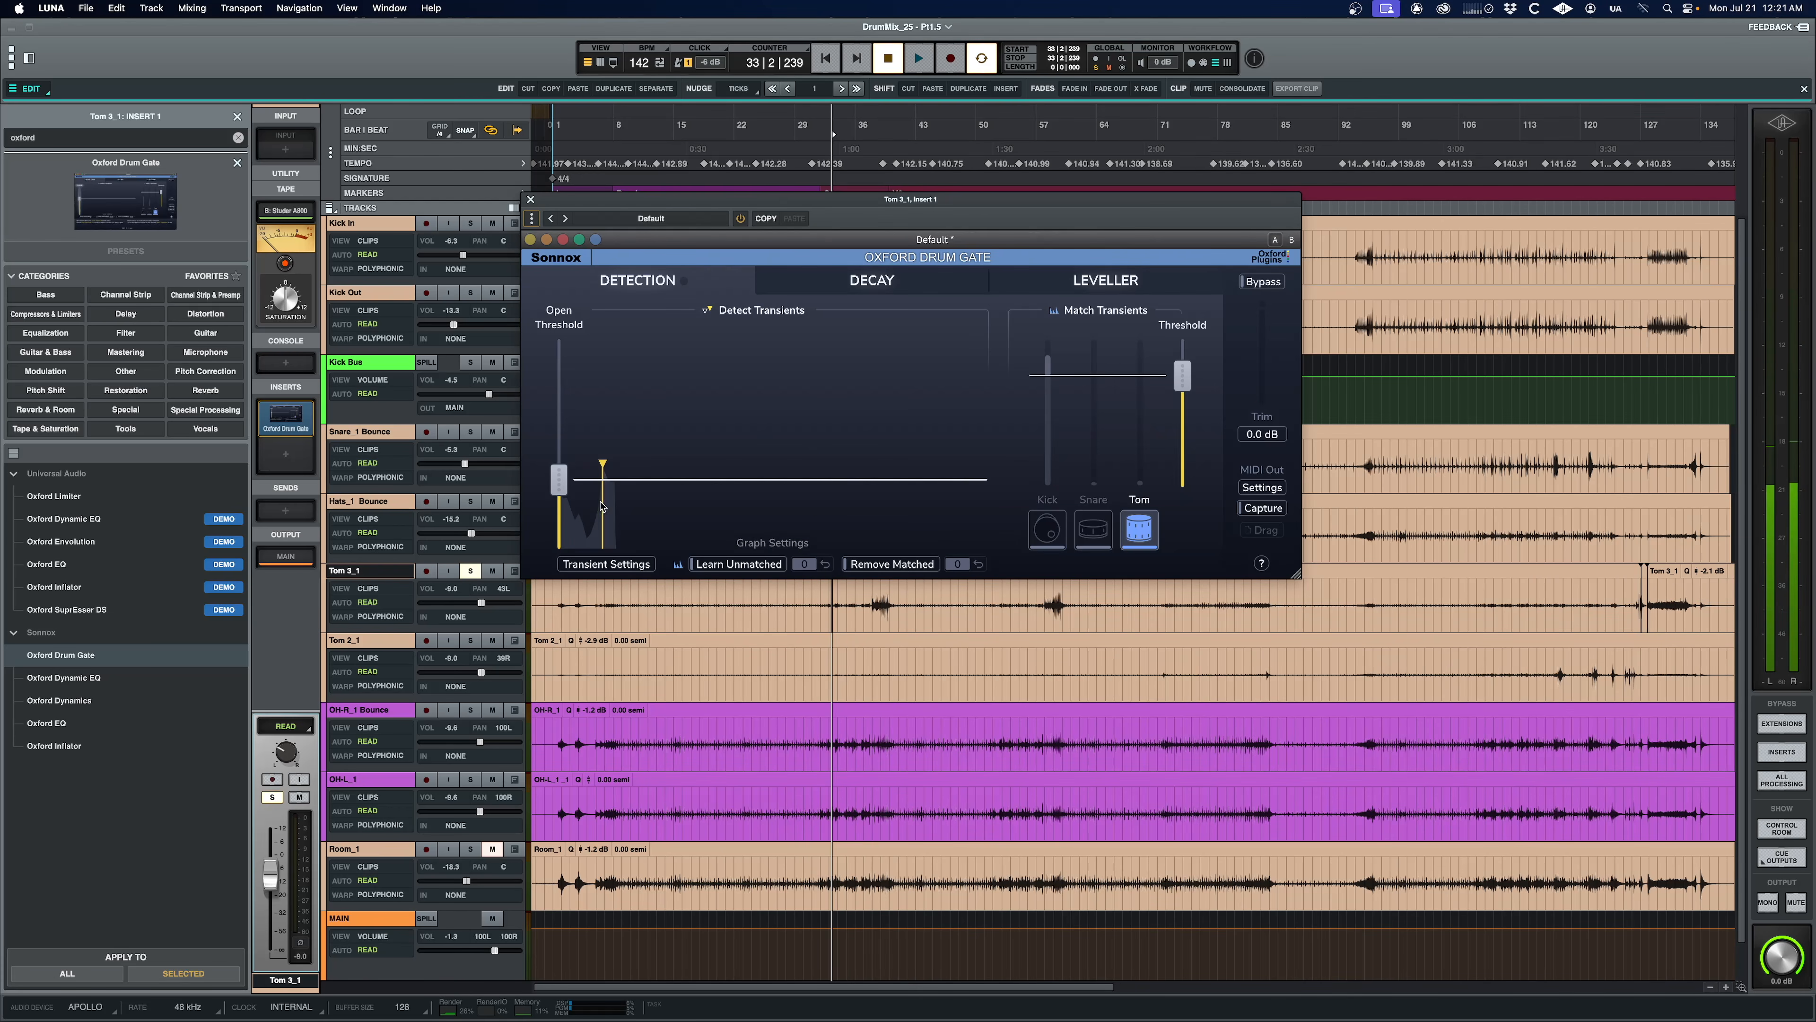
Step: Raise the Drum Gate's open threshold and fine-tune it while playing the Tom 3_1 fill from bar 36
{"action": "key", "text": "space"}
{"action": "left_click_drag", "start_coordinate": [559, 480], "coordinate": [558, 455]}
{"action": "key", "text": "space"}
{"action": "left_click", "coordinate": [860, 608]}
{"action": "key", "text": "space"}
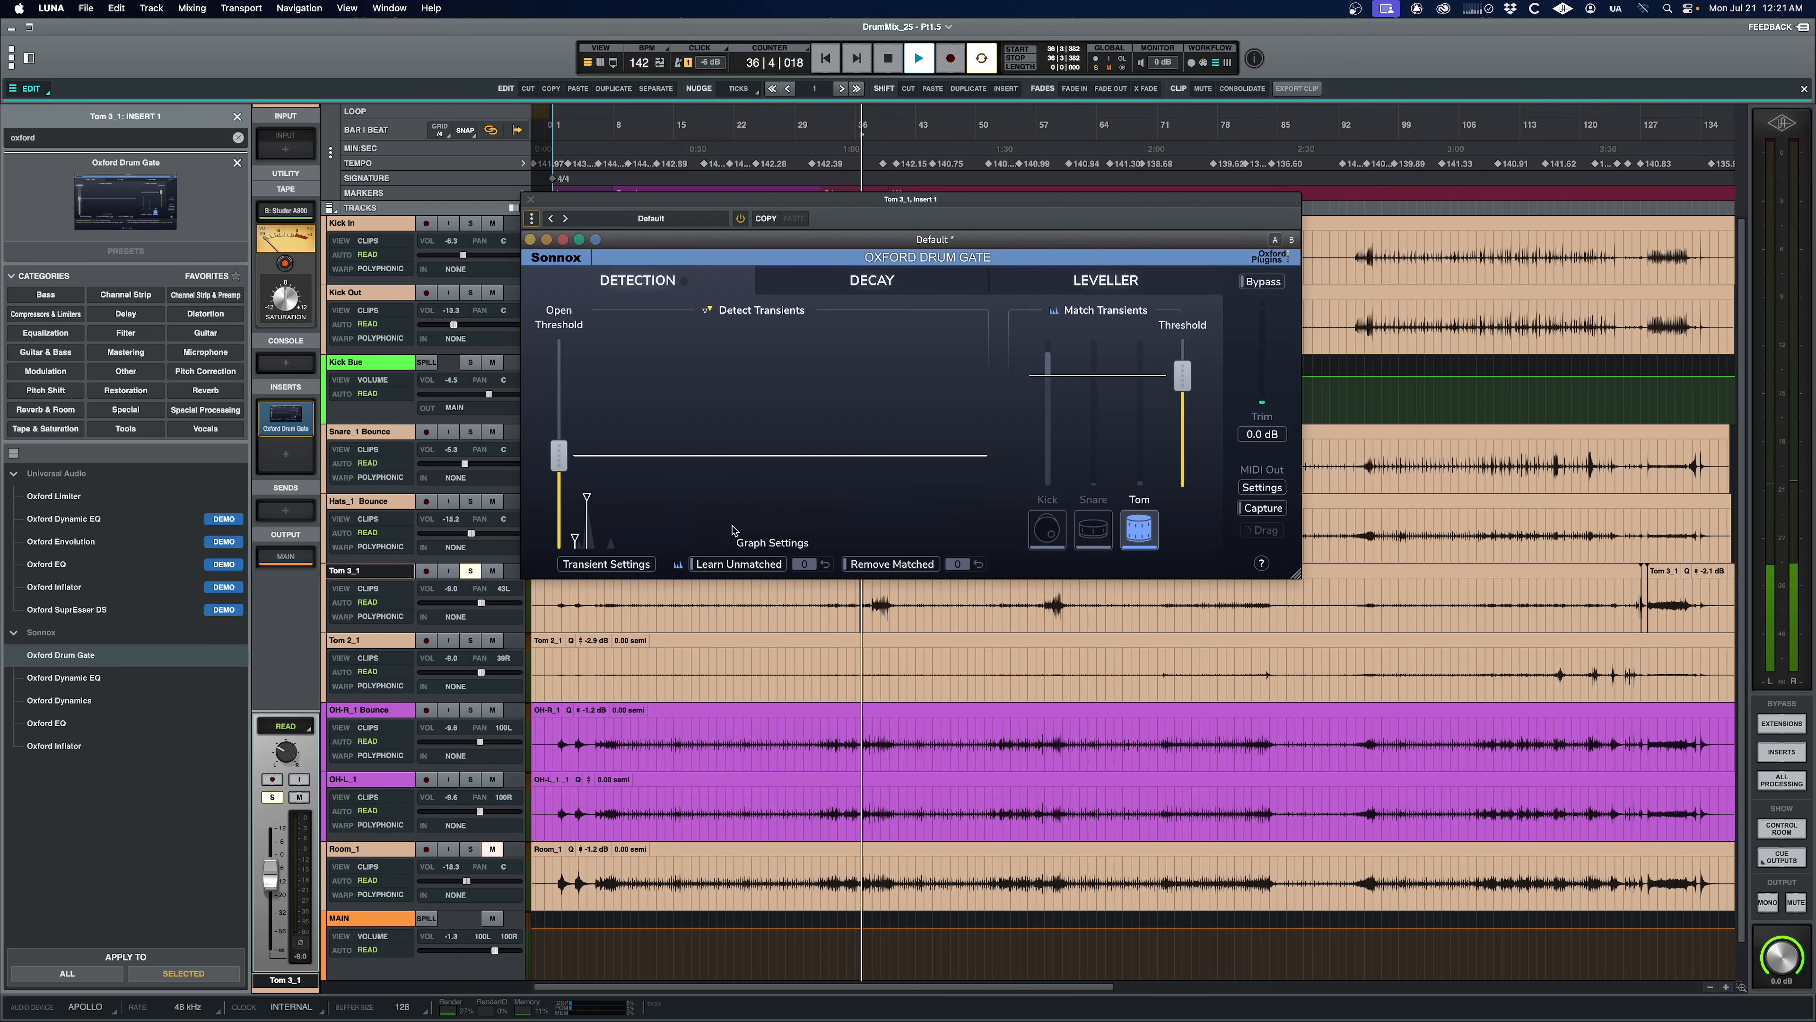
{"action": "left_click_drag", "start_coordinate": [560, 455], "coordinate": [560, 459]}
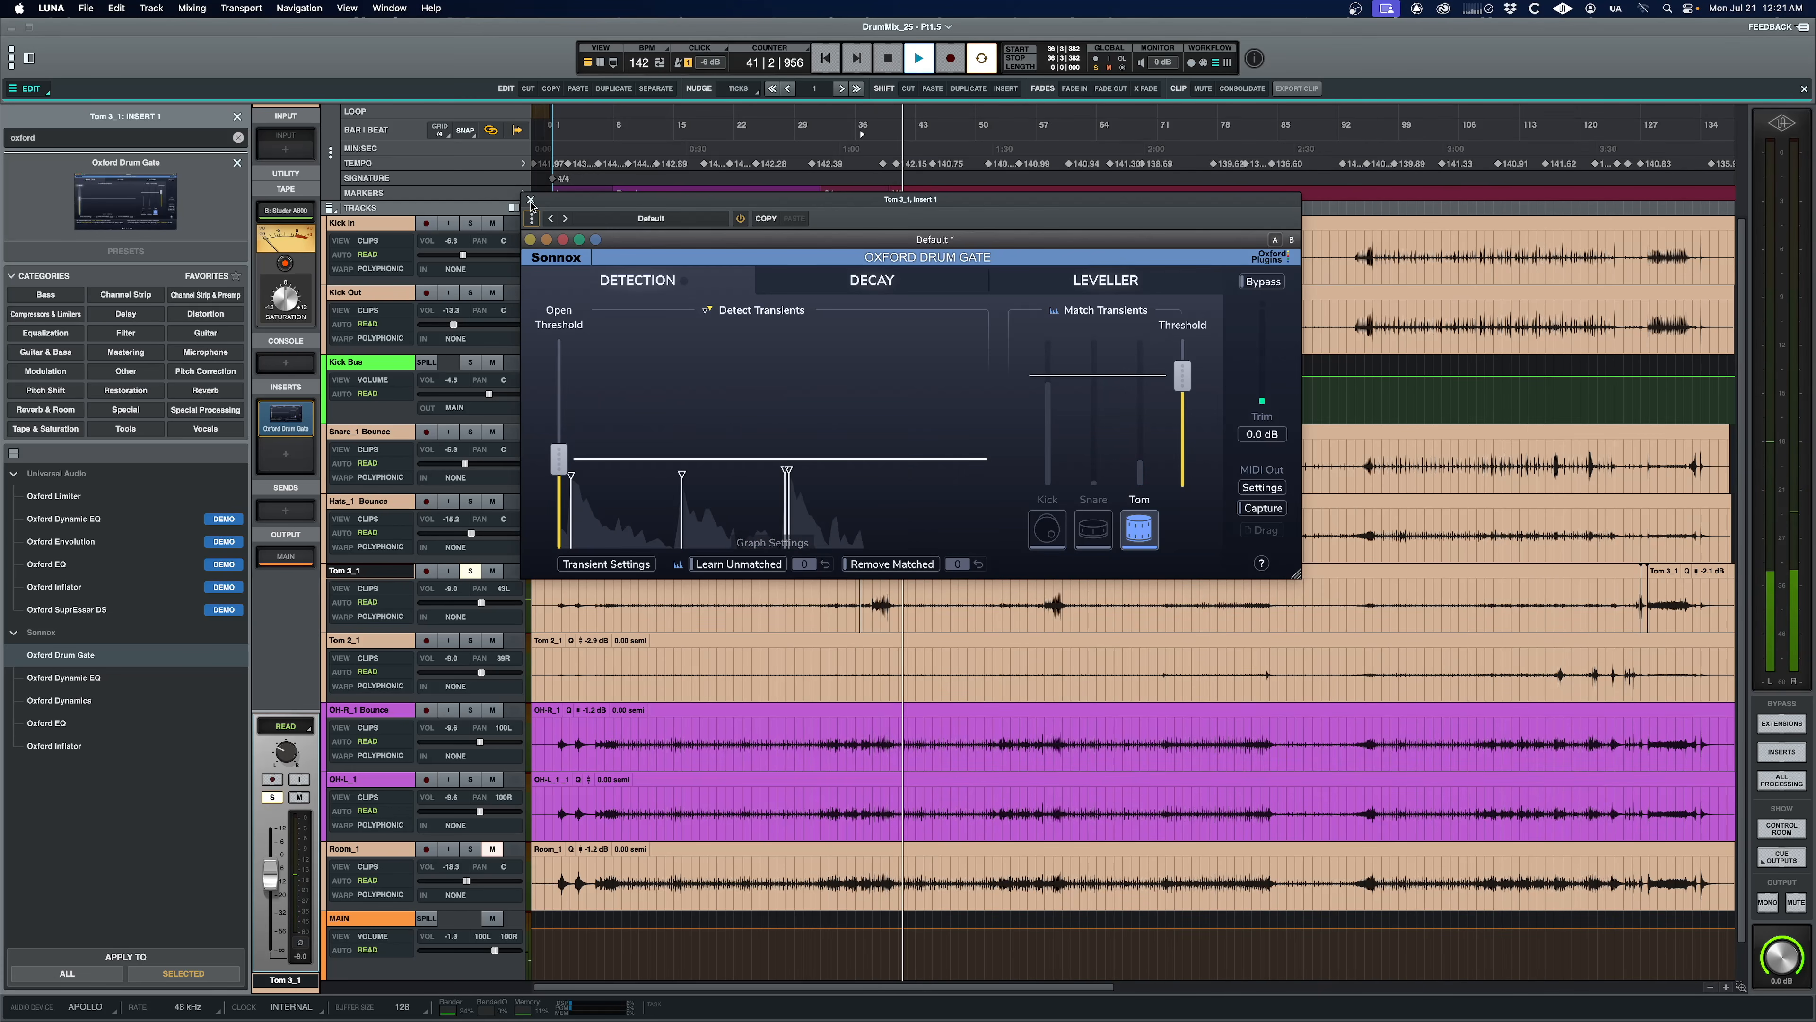
{"action": "key", "text": "space"}
Step: Review the Drum Gate's Decay and Leveller settings, return to Detection, and close the plug-in
{"action": "left_click", "coordinate": [865, 286]}
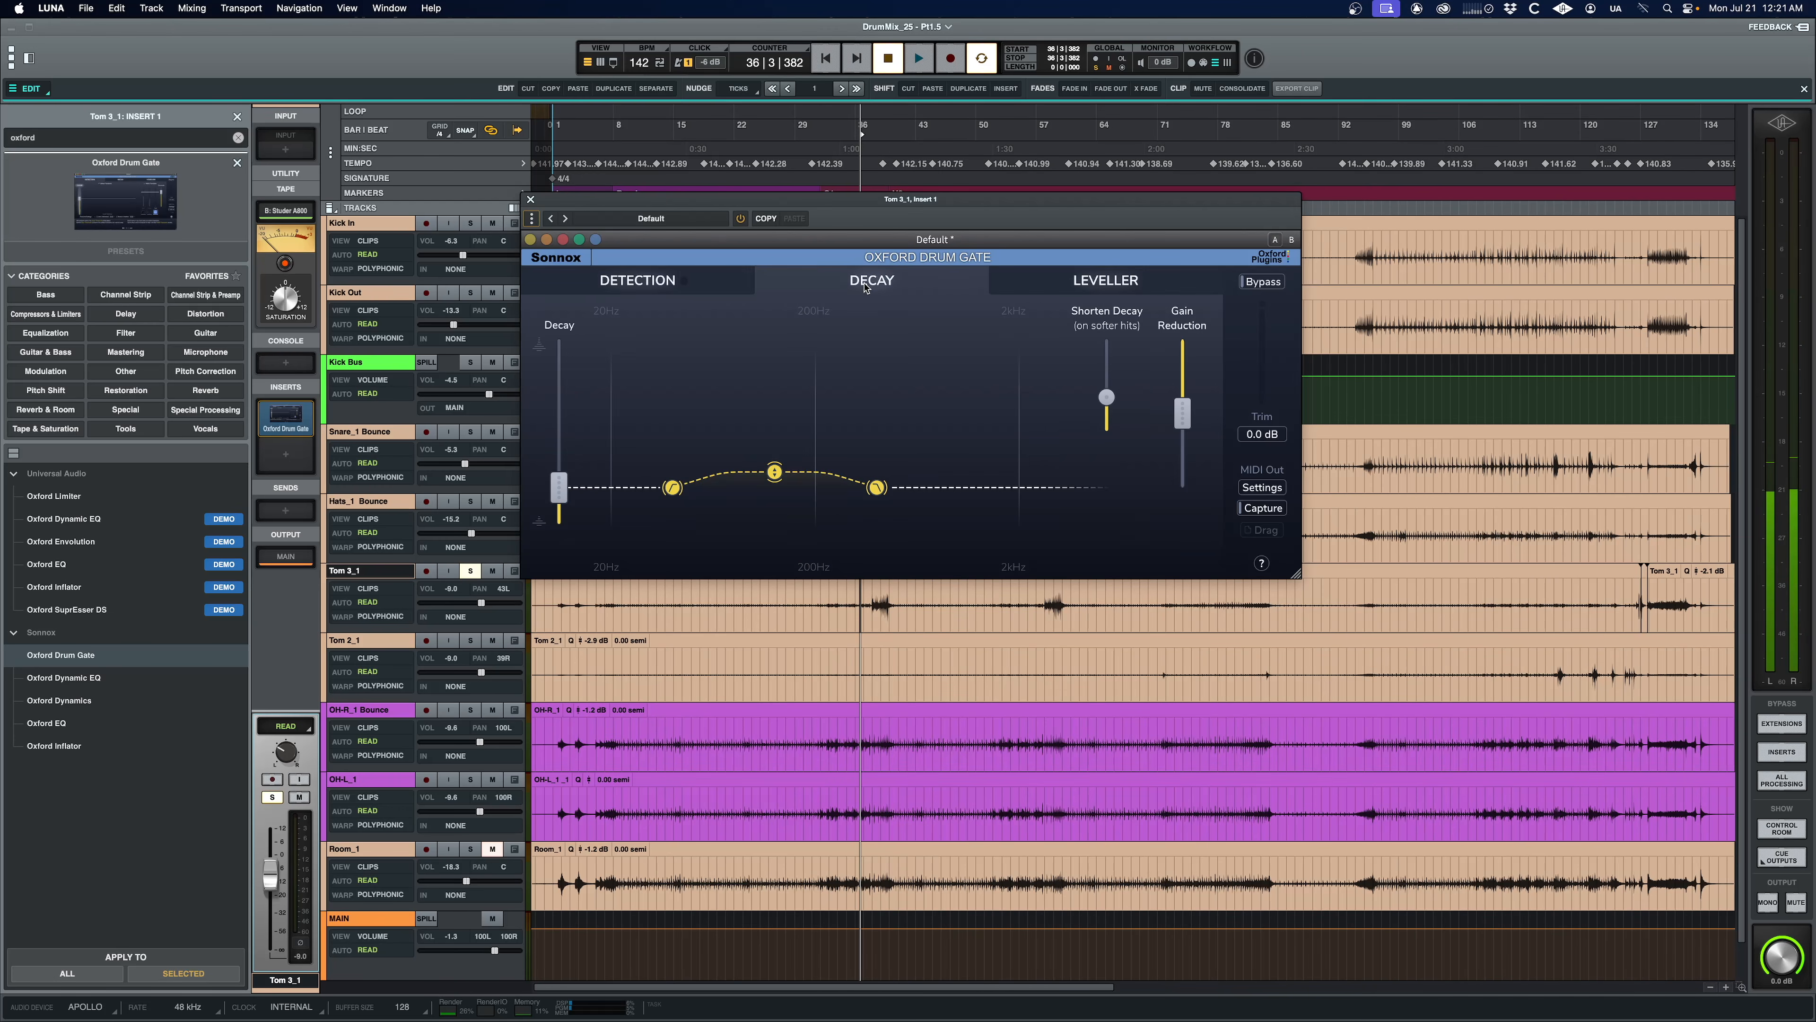
{"action": "left_click", "coordinate": [1099, 284]}
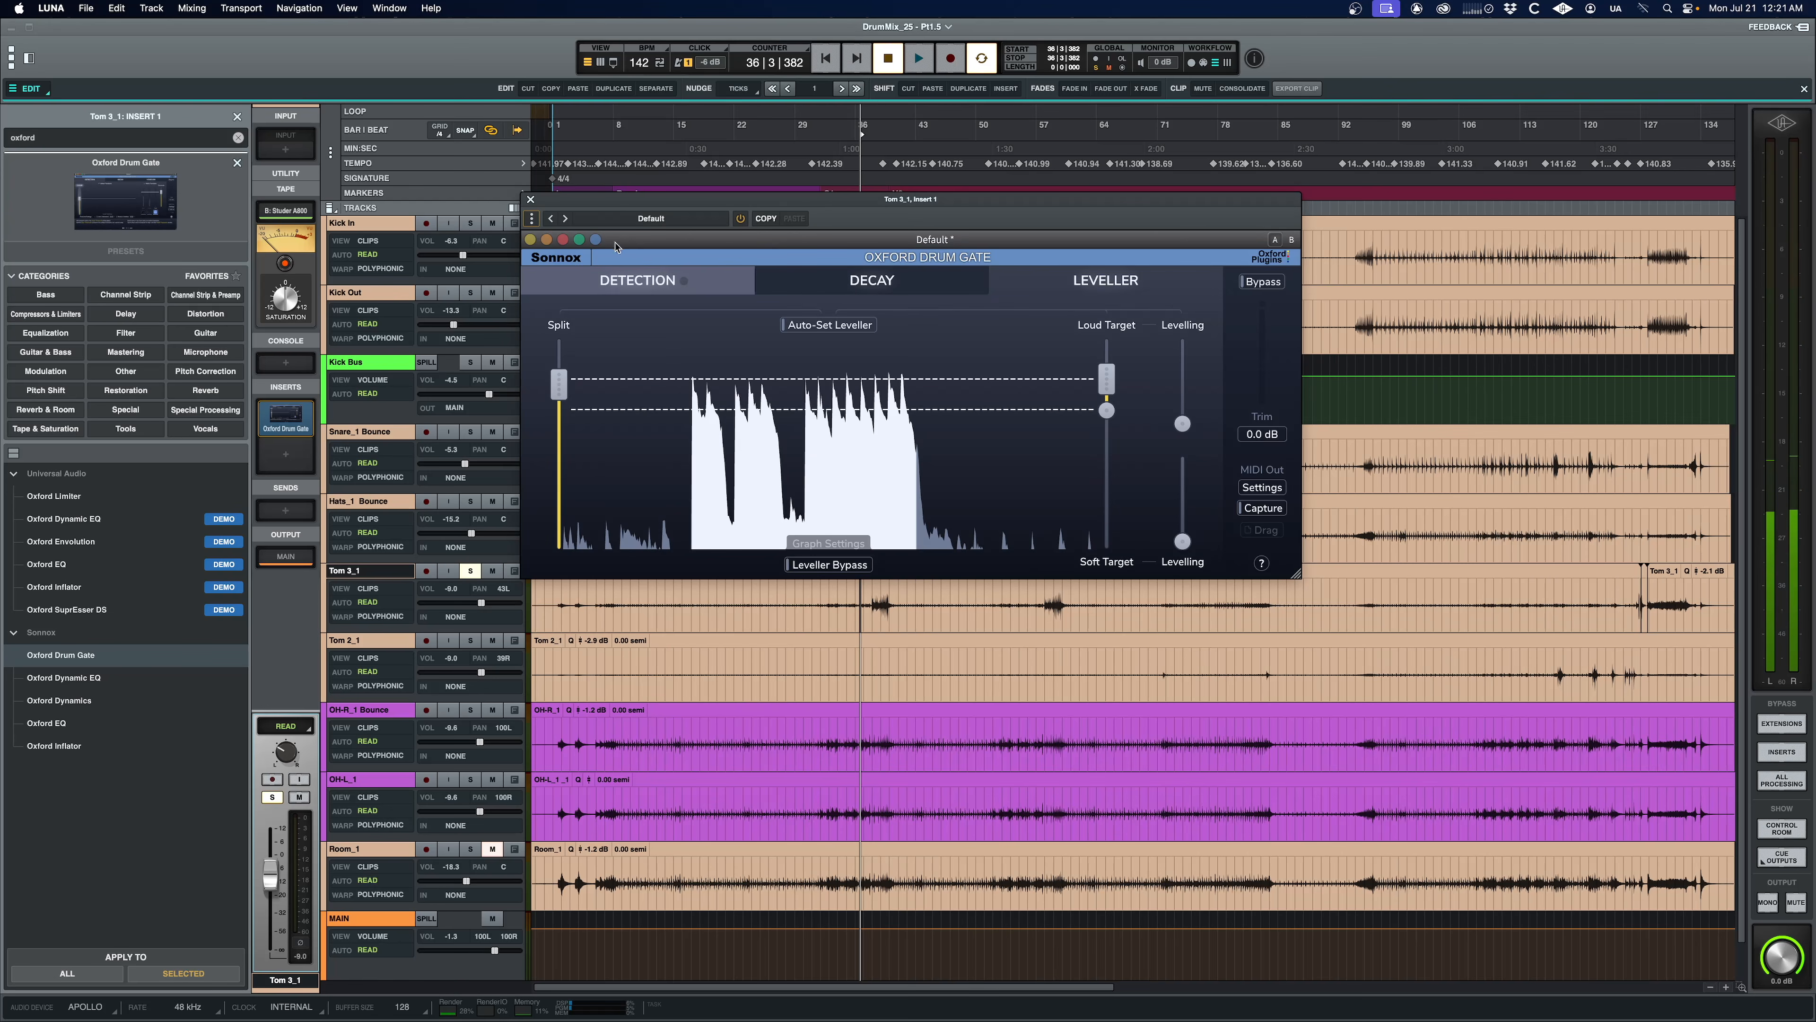
{"action": "left_click", "coordinate": [654, 287]}
{"action": "left_click", "coordinate": [530, 199]}
Step: Move the solo from Tom 3_1 to Tom 2_1 and select the Tom 2_1 track
{"action": "left_click", "coordinate": [471, 572]}
{"action": "left_click", "coordinate": [402, 648]}
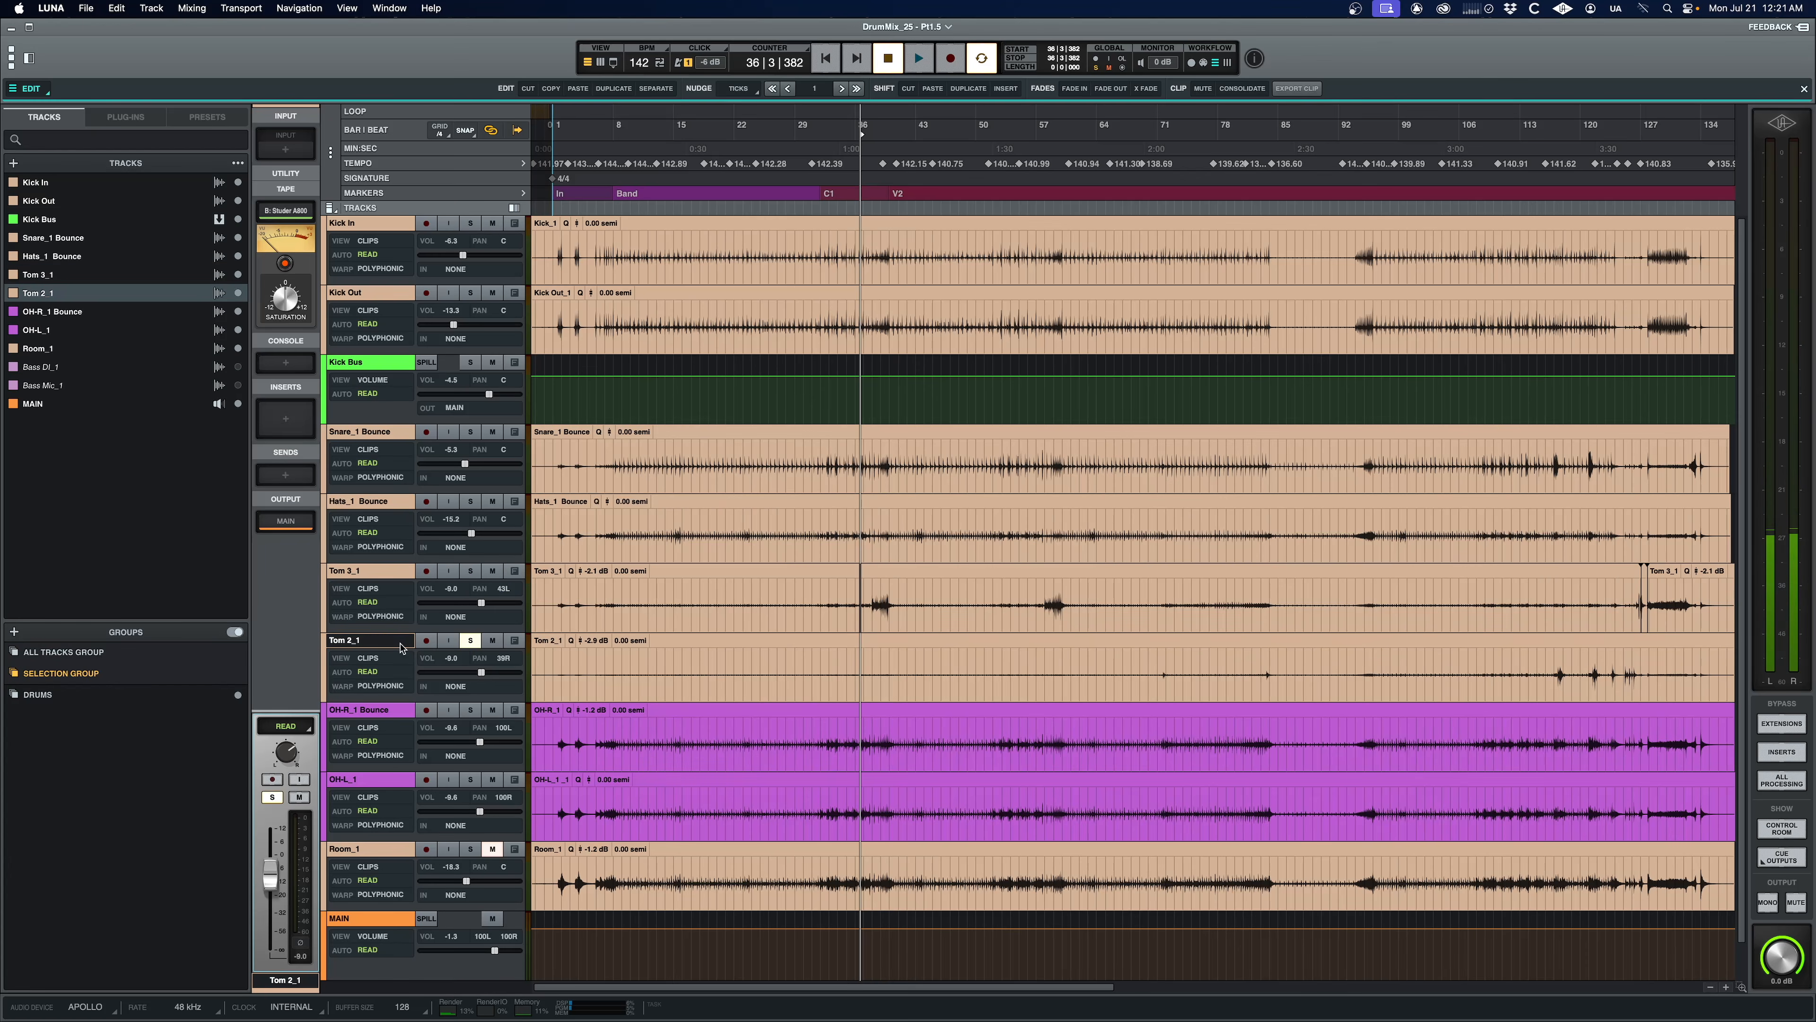
Step: Insert Oxford Drum Gate on the Tom 2_1 track and set its transient matching to Tom
{"action": "left_click", "coordinate": [285, 418]}
{"action": "double_click", "coordinate": [62, 655]}
{"action": "left_click_drag", "start_coordinate": [914, 231], "coordinate": [923, 169]}
{"action": "left_click", "coordinate": [1166, 498]}
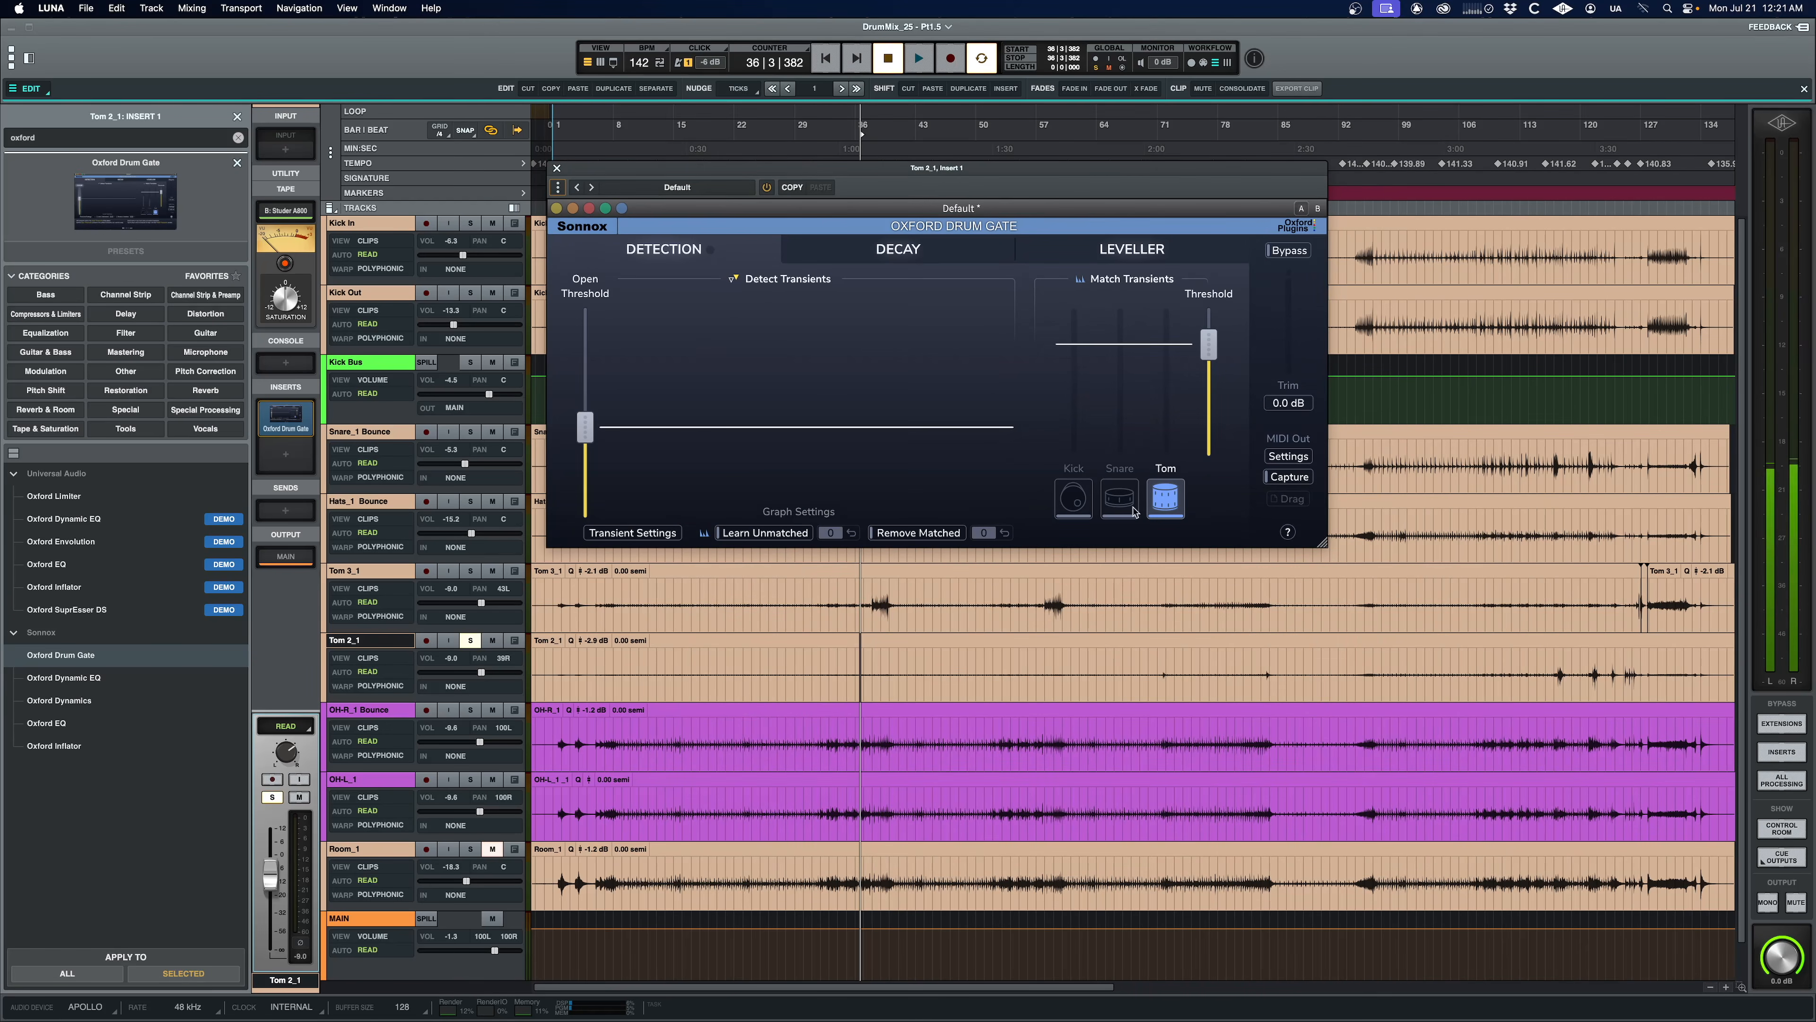
Step: Set the Drum Gate's open threshold to -20.1 dB while playing Tom 2_1 from bar 116, close the plug-in and unsolo the track
{"action": "scroll", "coordinate": [1214, 645], "scroll_direction": "right", "scroll_amount": 3}
{"action": "scroll", "coordinate": [1273, 653], "scroll_direction": "right", "scroll_amount": 4}
{"action": "left_click", "coordinate": [1322, 661]}
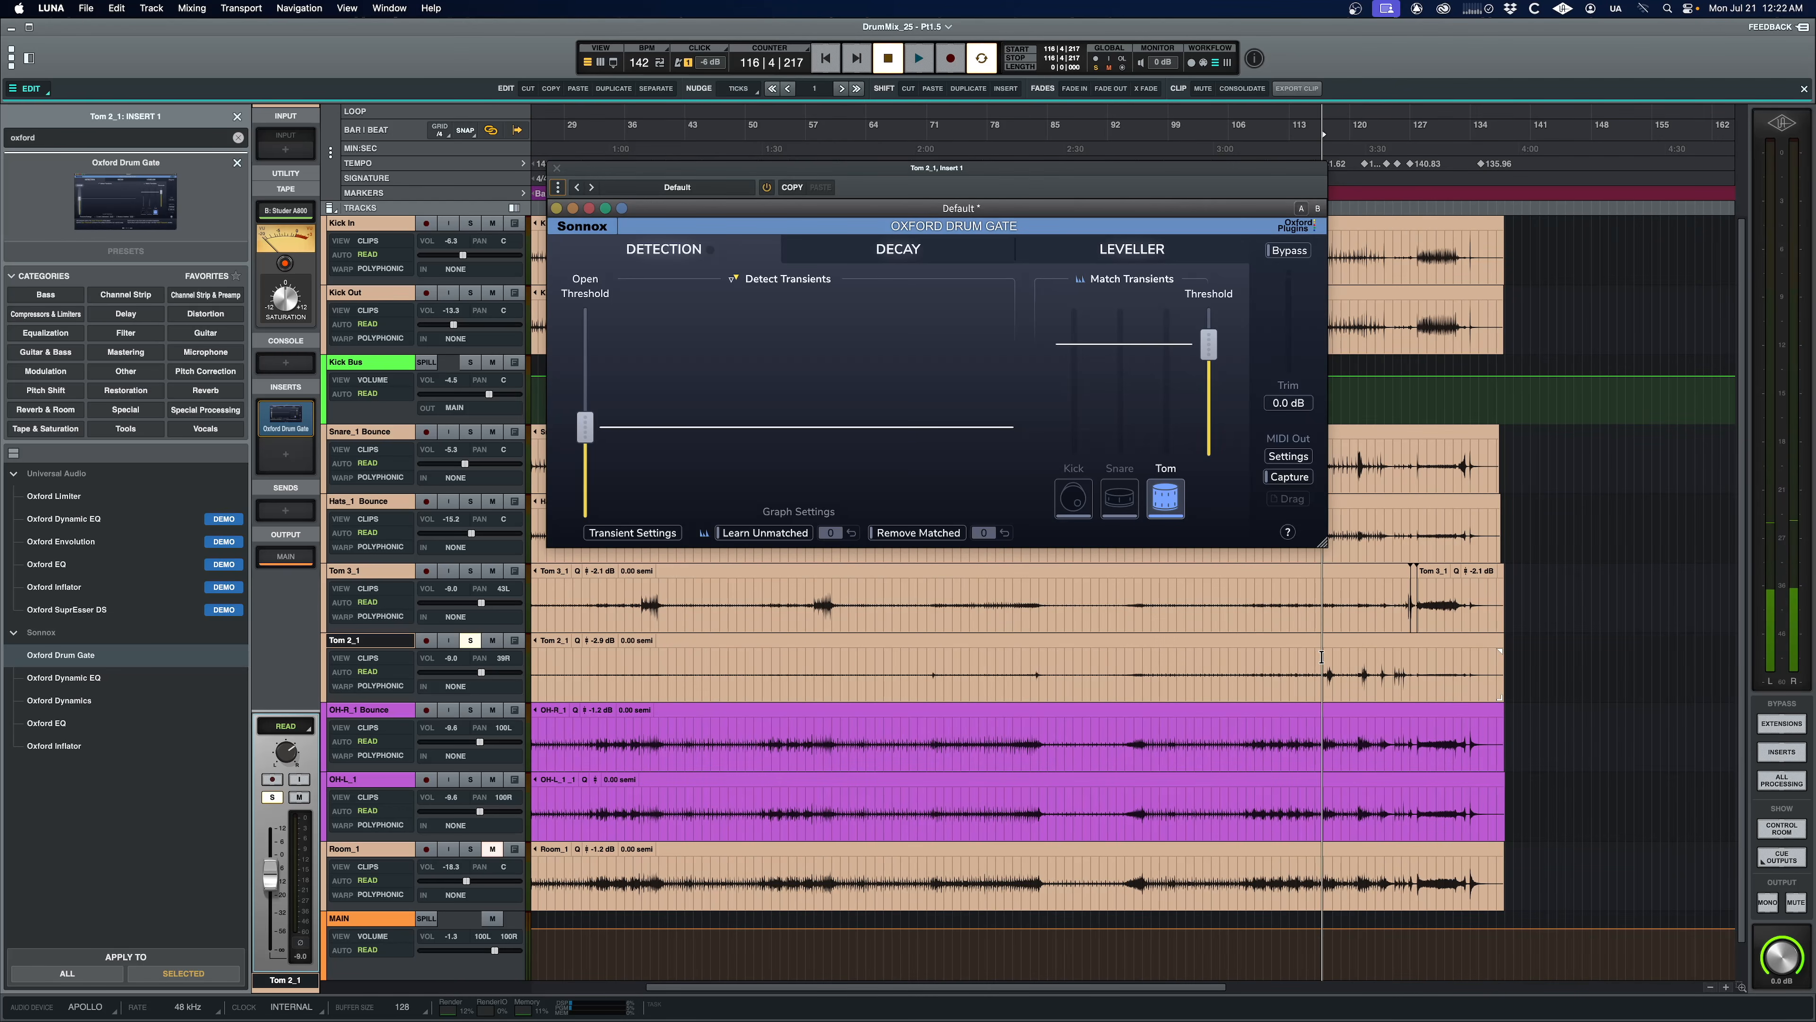
{"action": "key", "text": "space"}
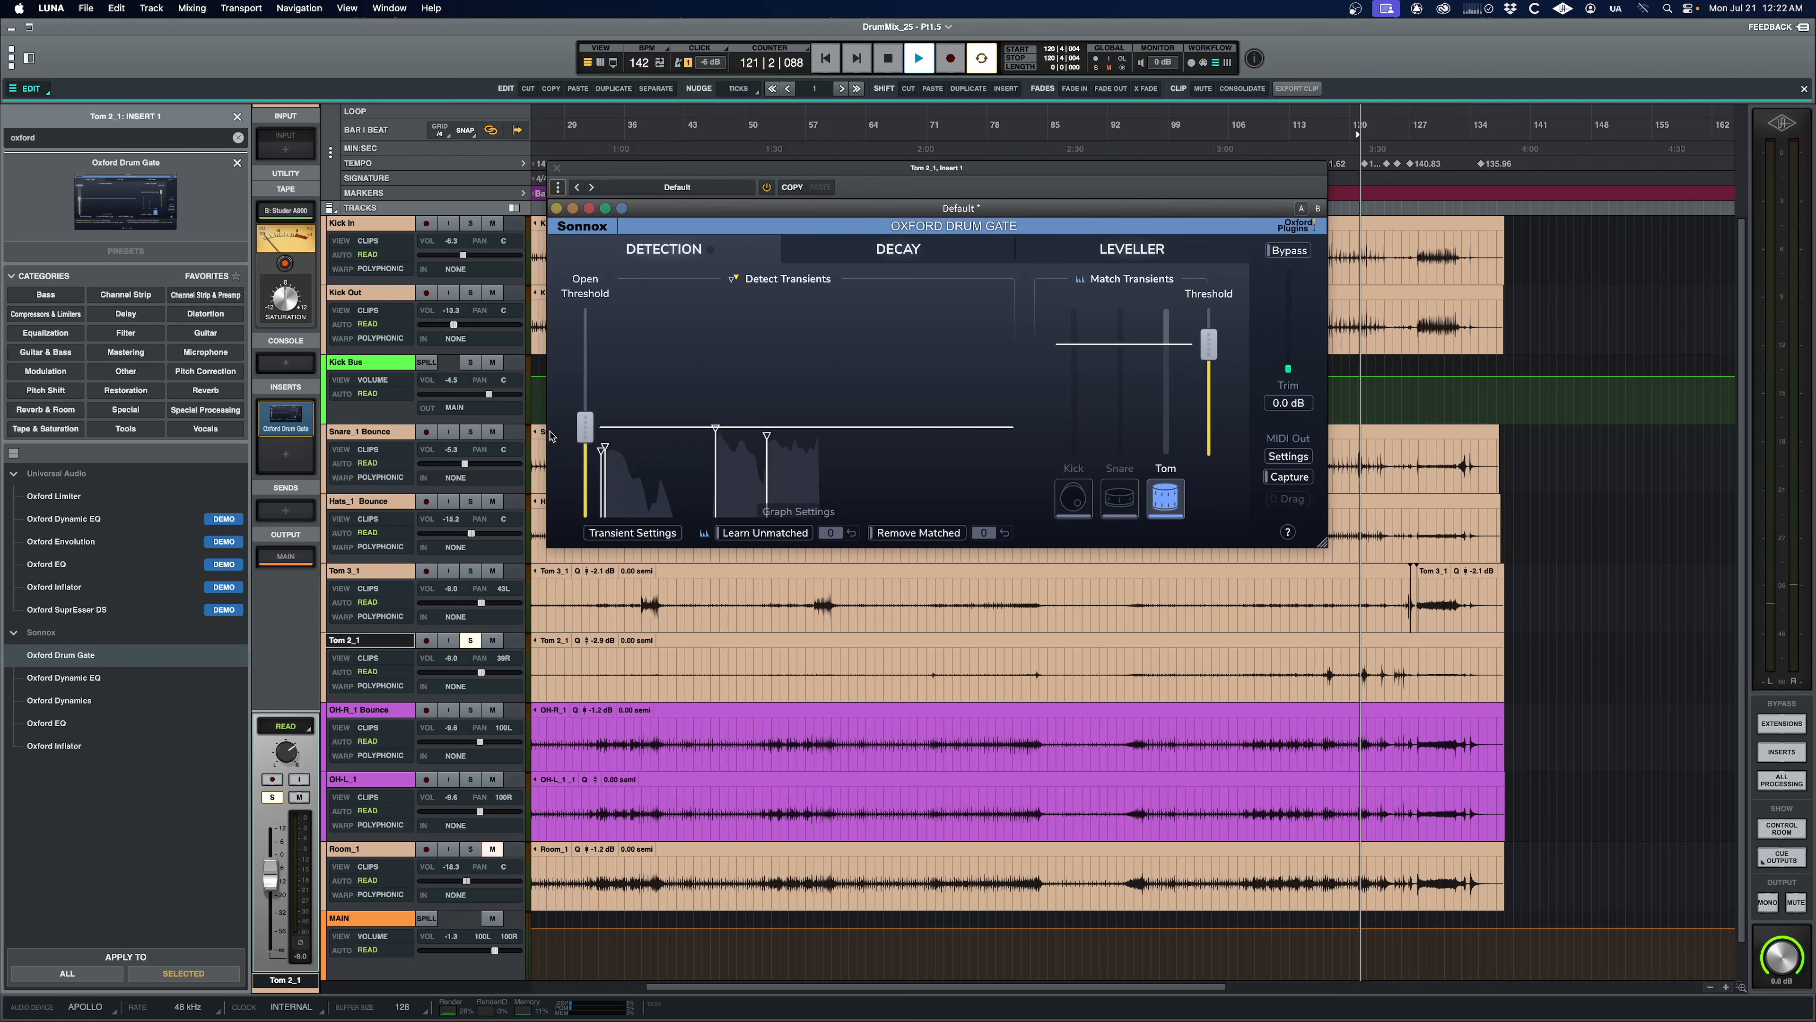
{"action": "left_click_drag", "start_coordinate": [585, 428], "coordinate": [585, 419]}
{"action": "key", "text": "space"}
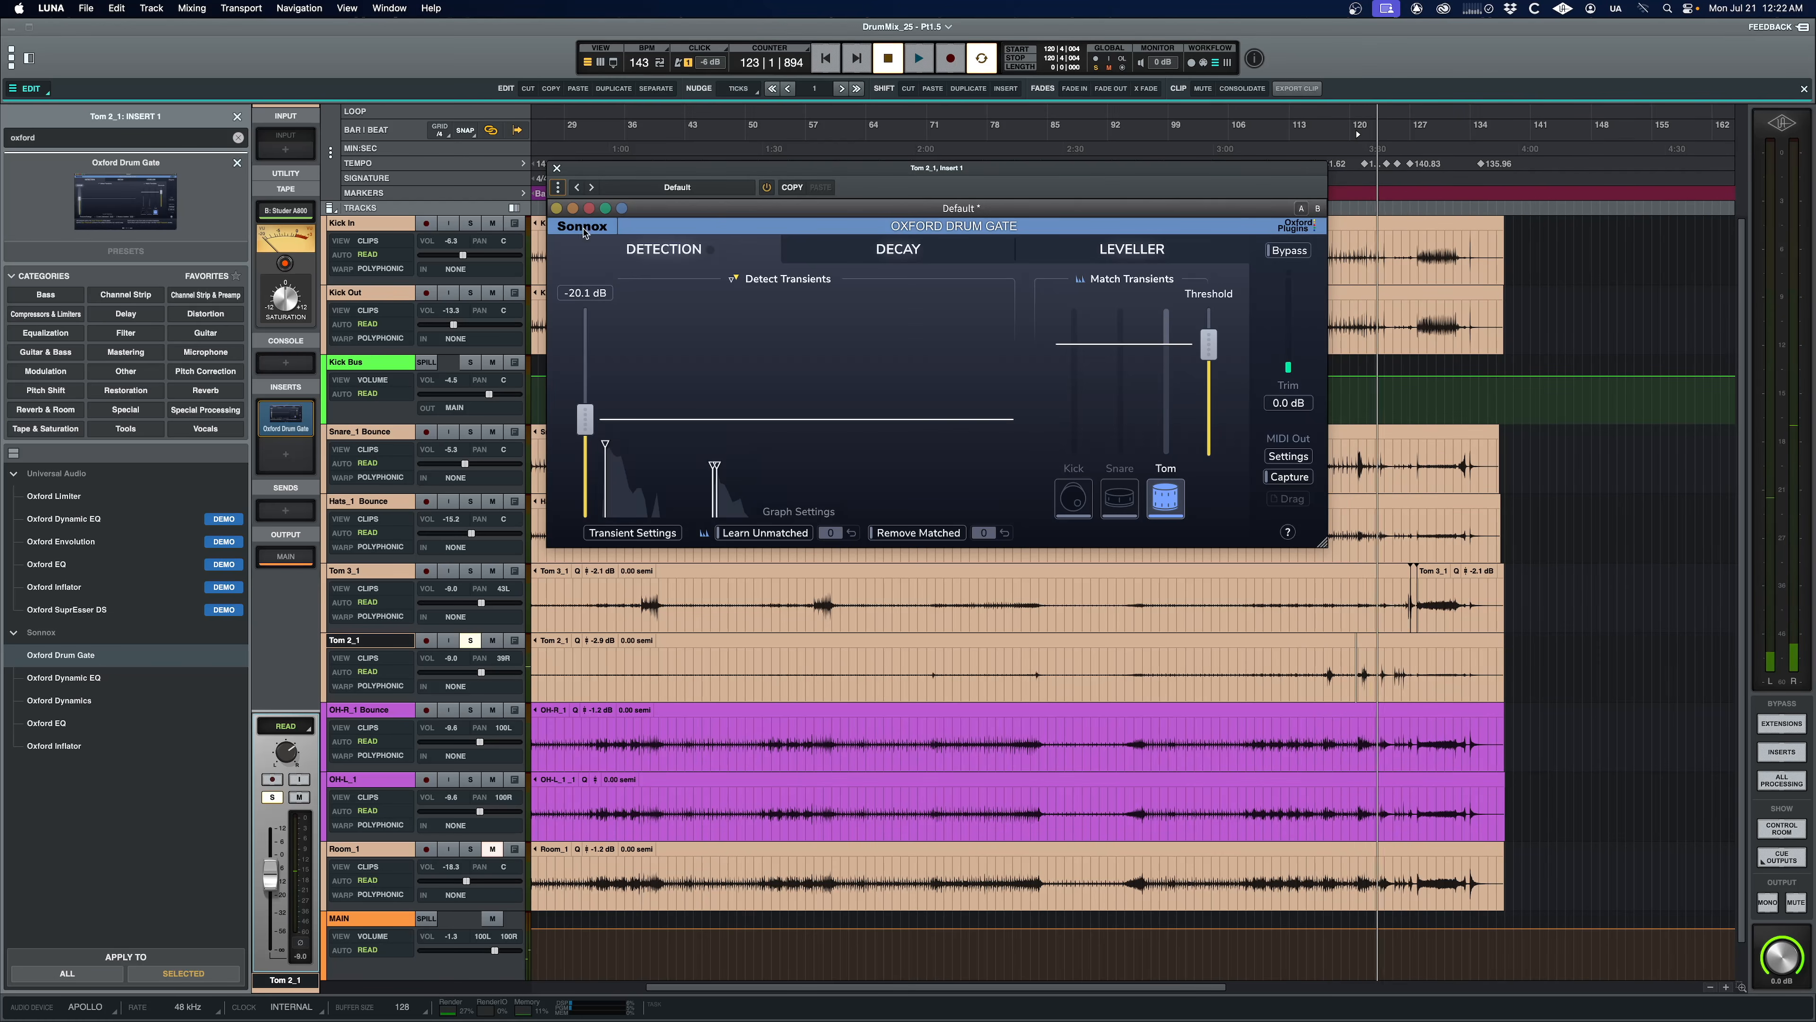
{"action": "left_click", "coordinate": [557, 169]}
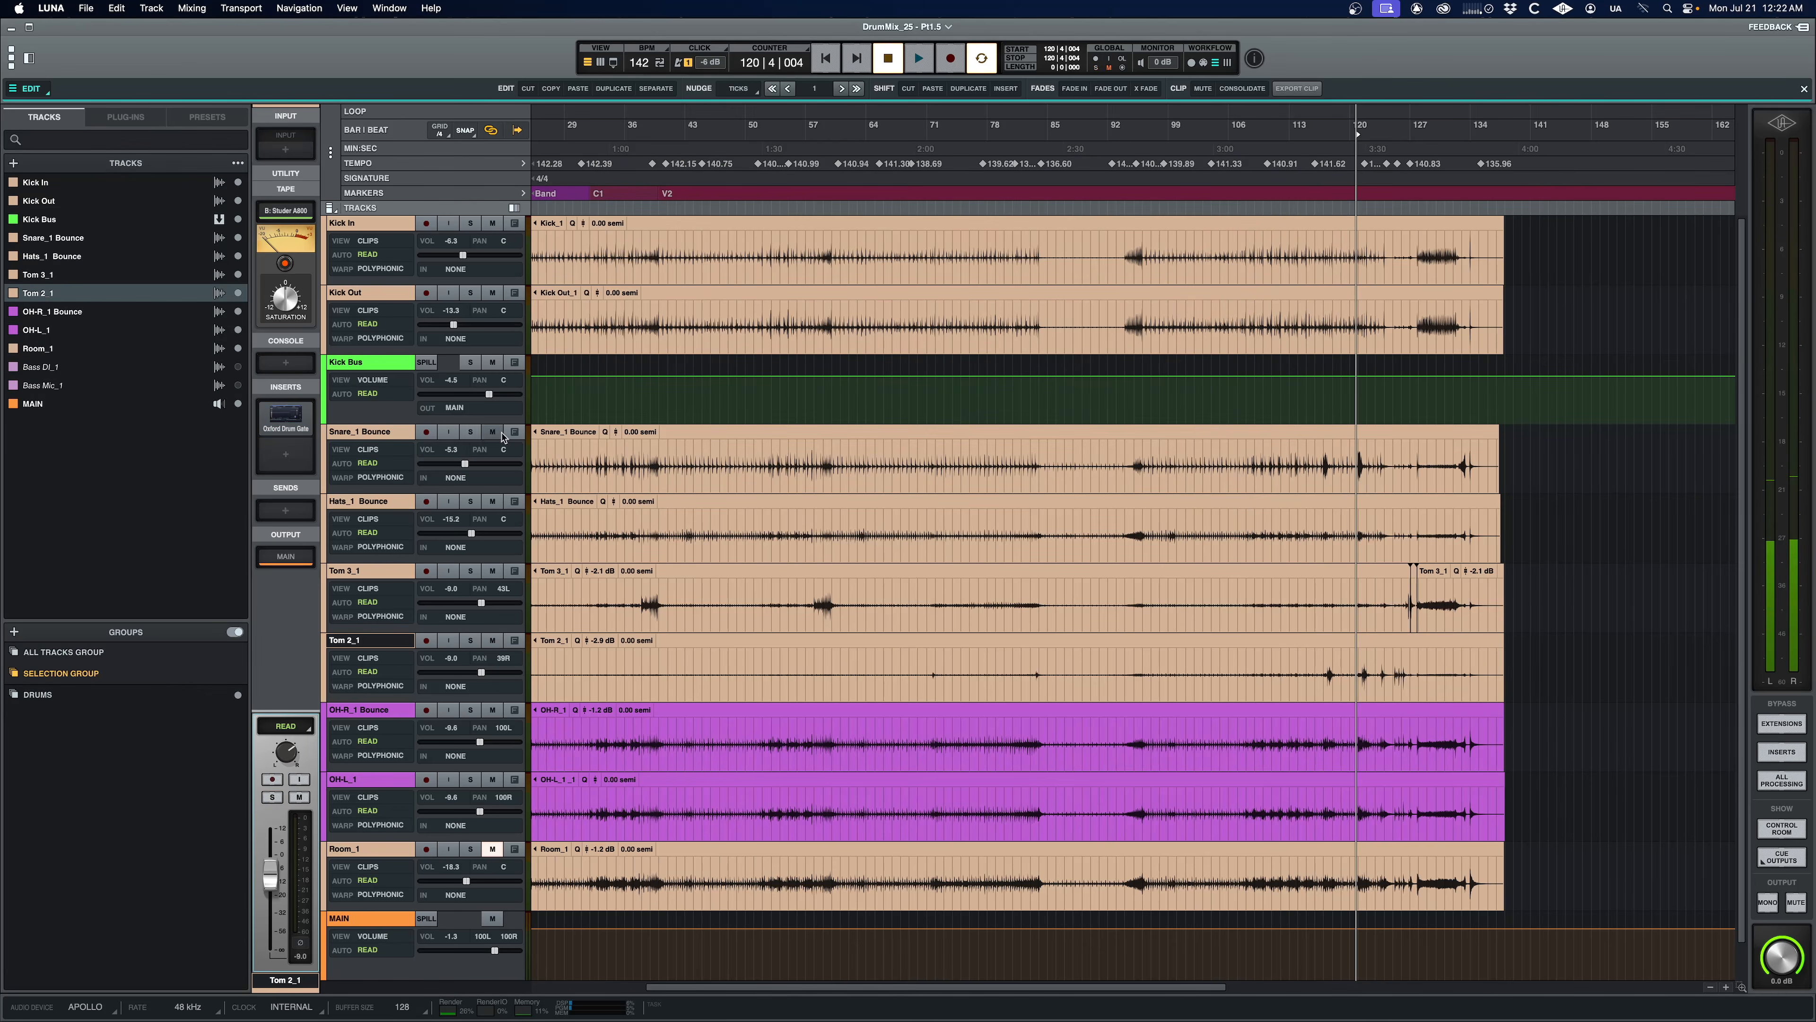
Step: Play the full drum mix from bar 37 with the mixer shown, and select the Room_1 channel
{"action": "left_click", "coordinate": [630, 591]}
{"action": "key", "text": "space"}
{"action": "key", "text": "super+equal"}
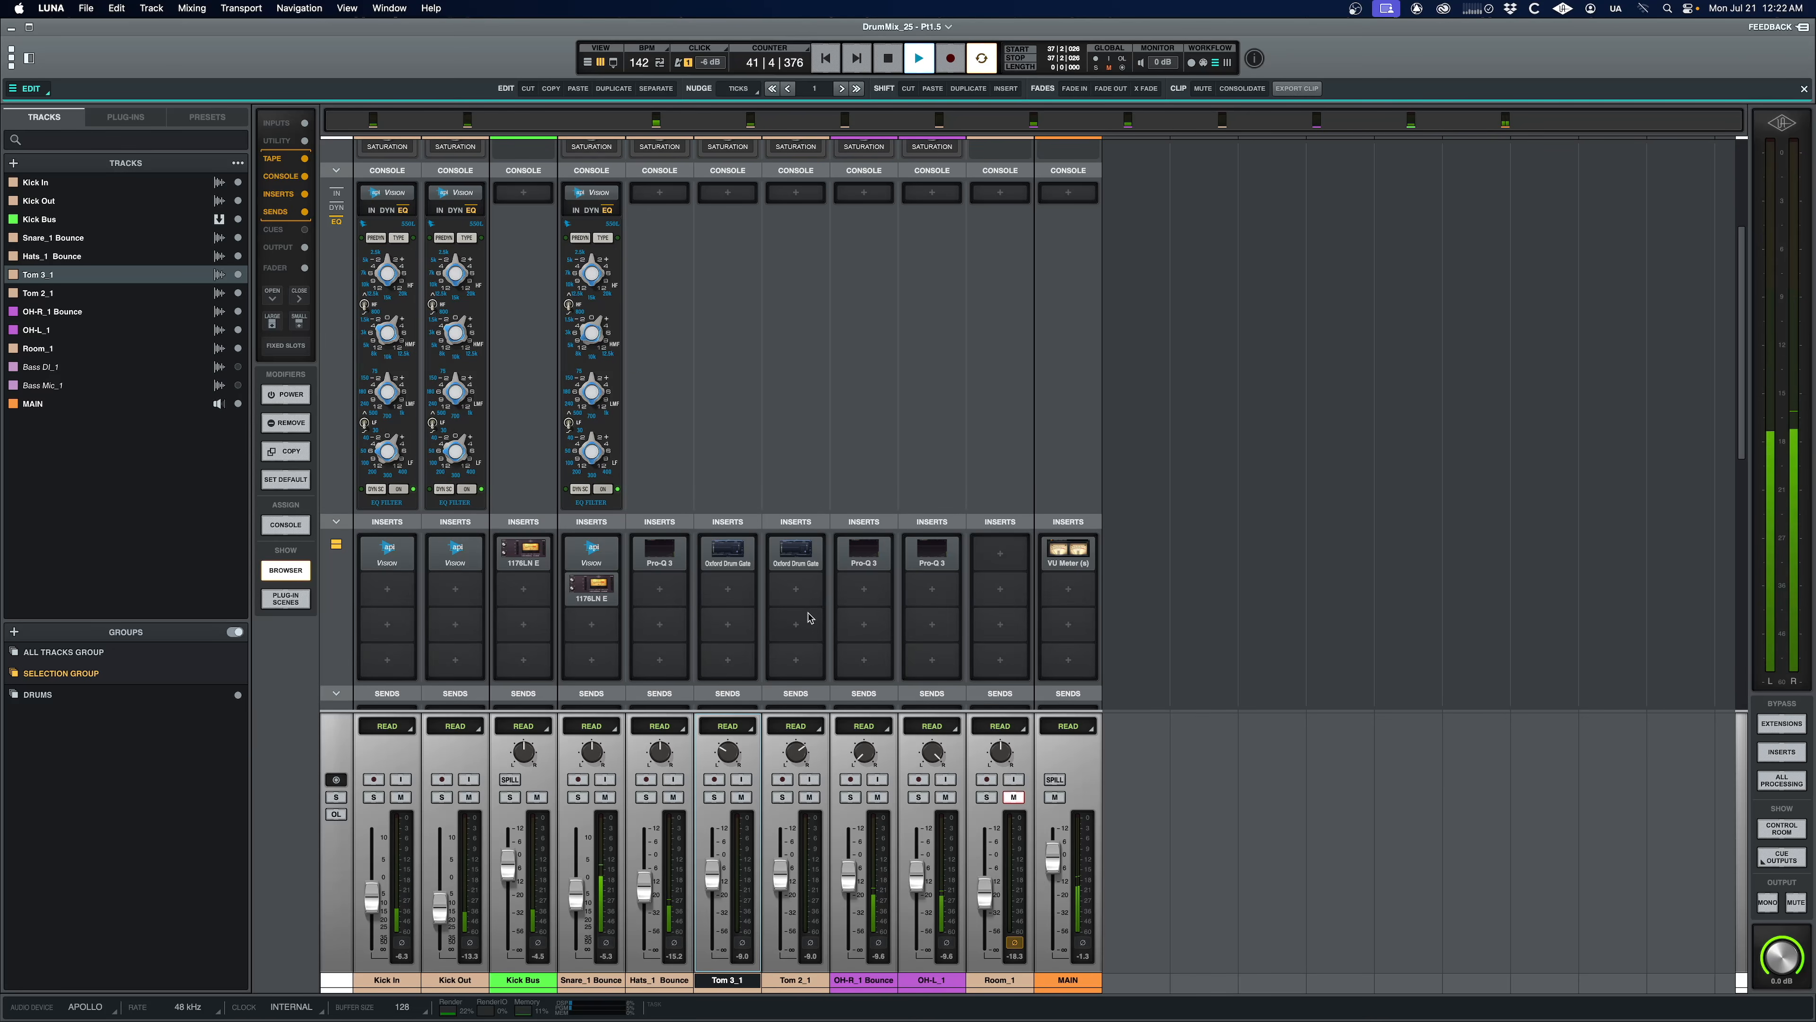
{"action": "key", "text": "space"}
{"action": "scroll", "coordinate": [862, 434], "scroll_direction": "up", "scroll_amount": 5}
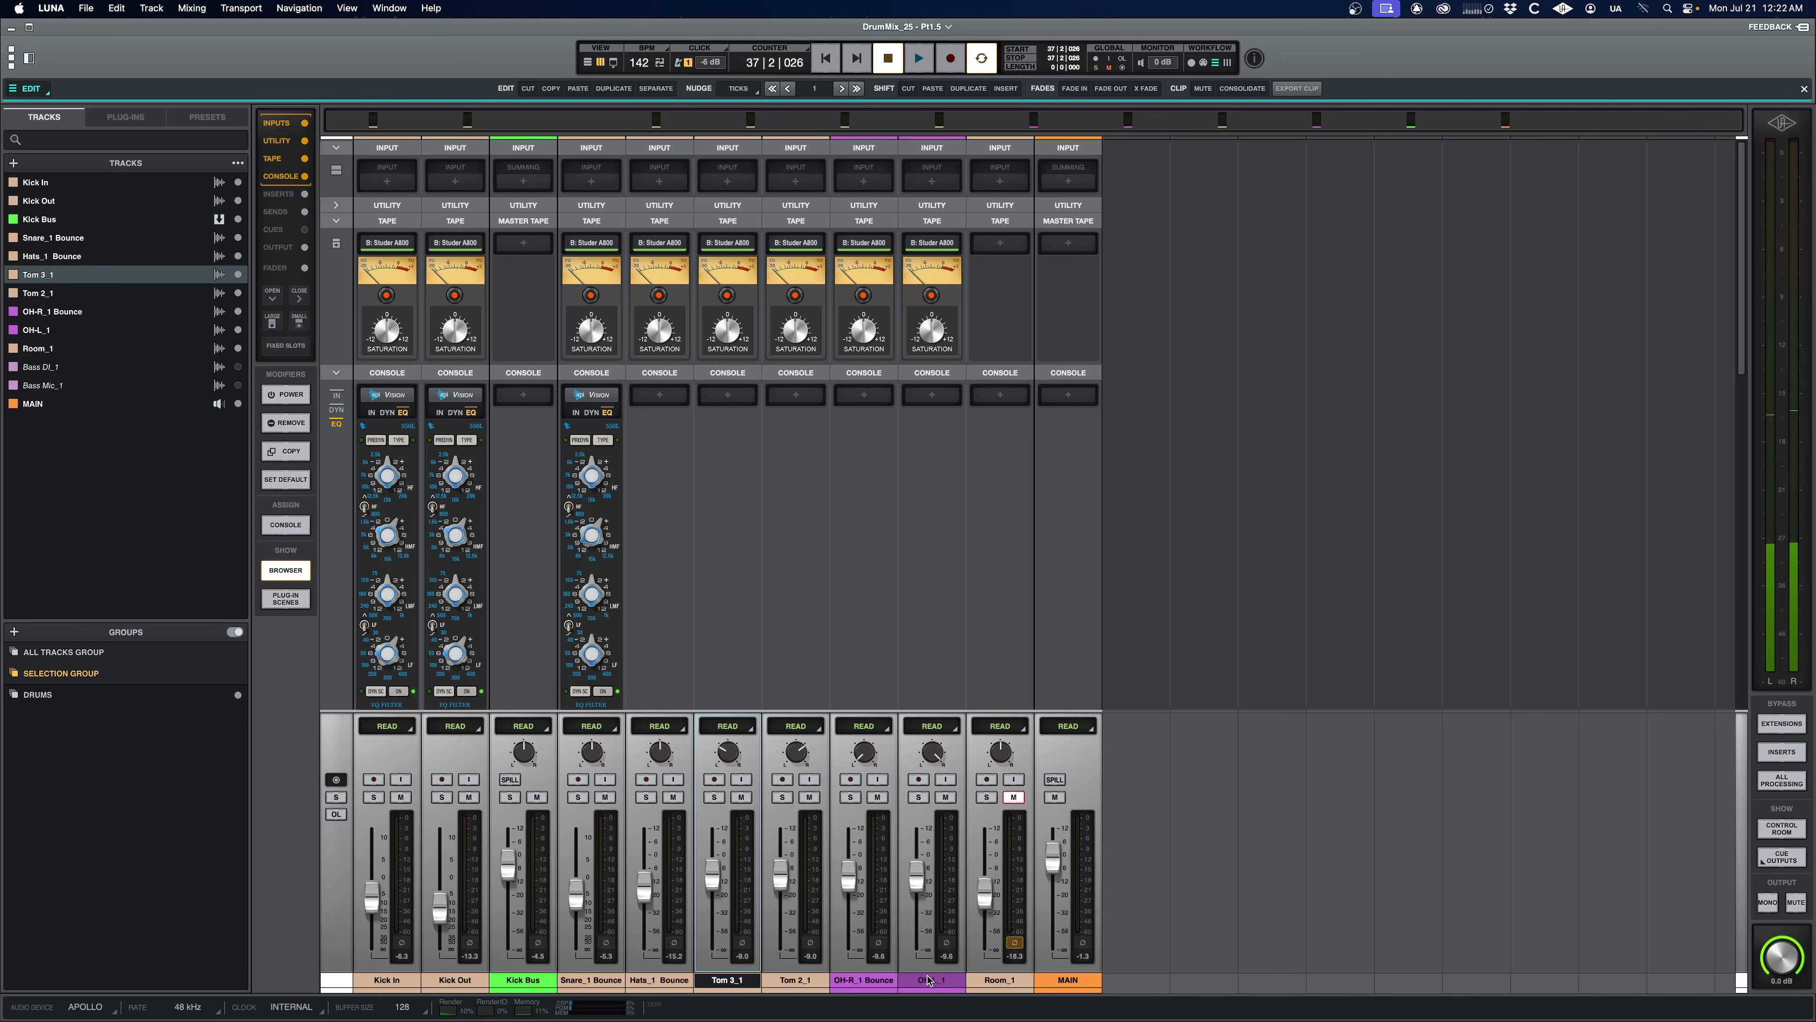
{"action": "left_click", "coordinate": [1002, 982]}
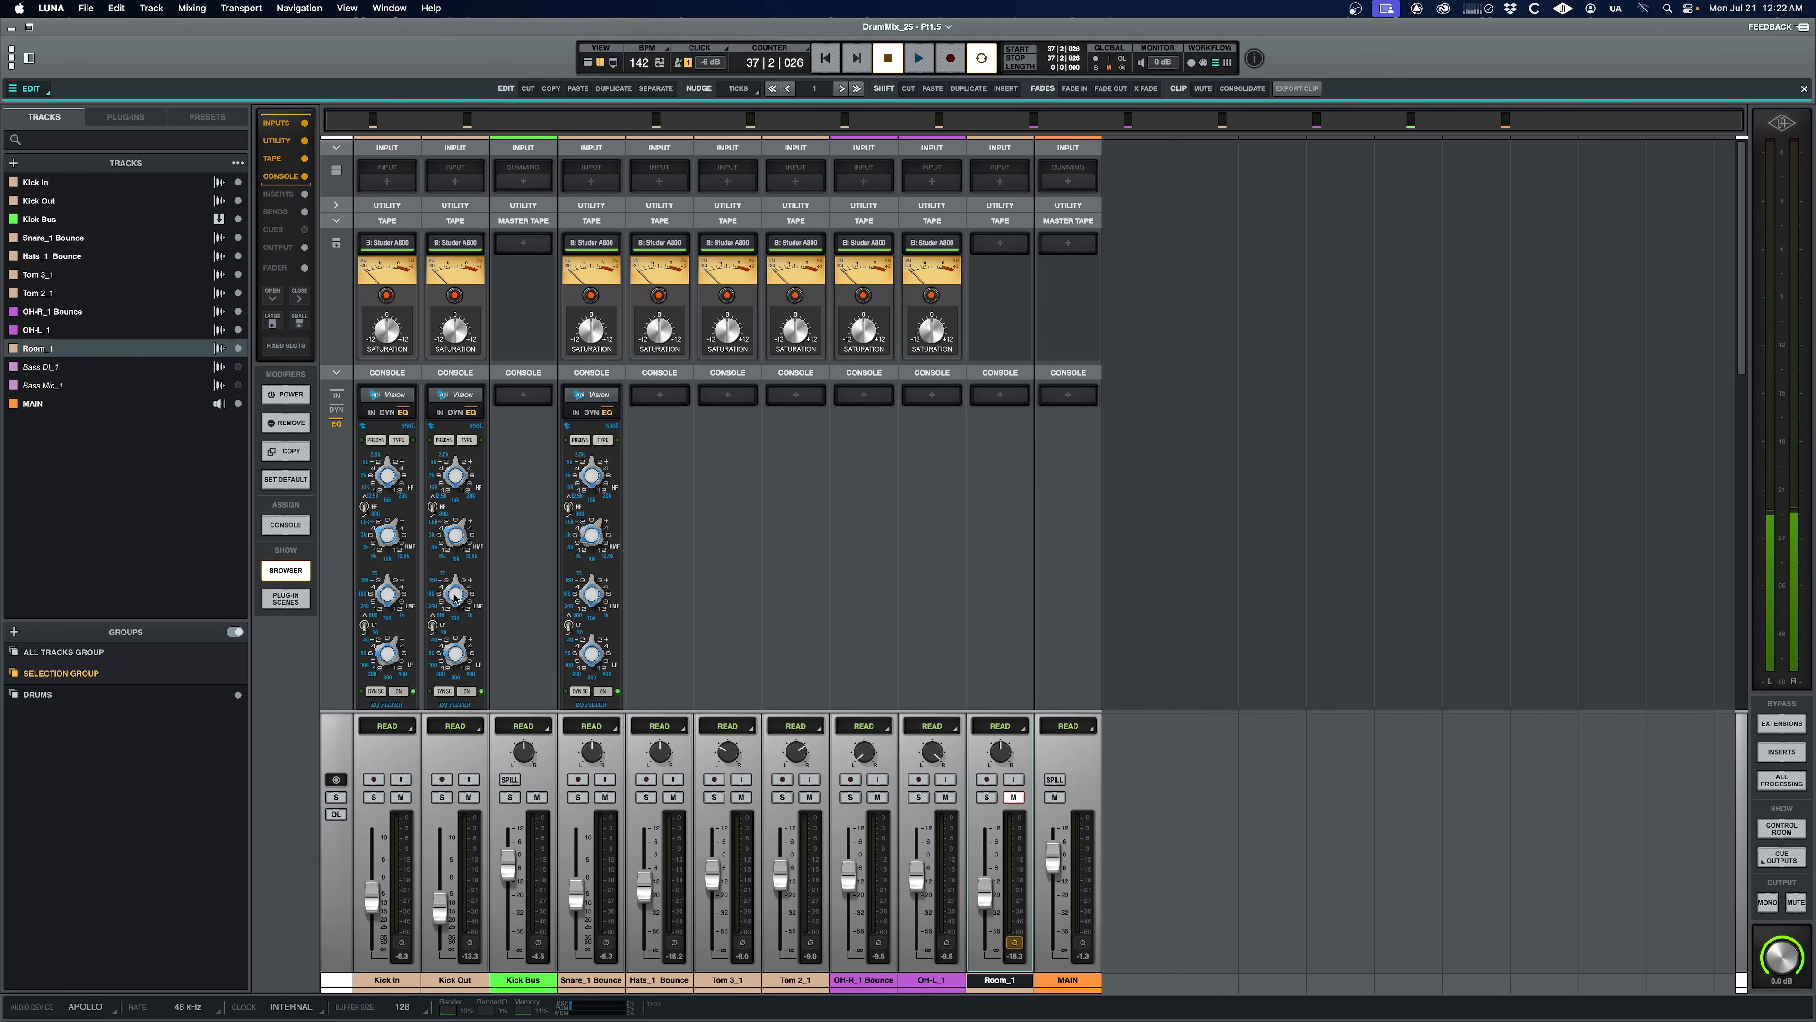
Step: Enable the Bass DI_1 and Bass Mic_1 tracks and play them briefly with the drums from bar 37
{"action": "left_click", "coordinate": [52, 372]}
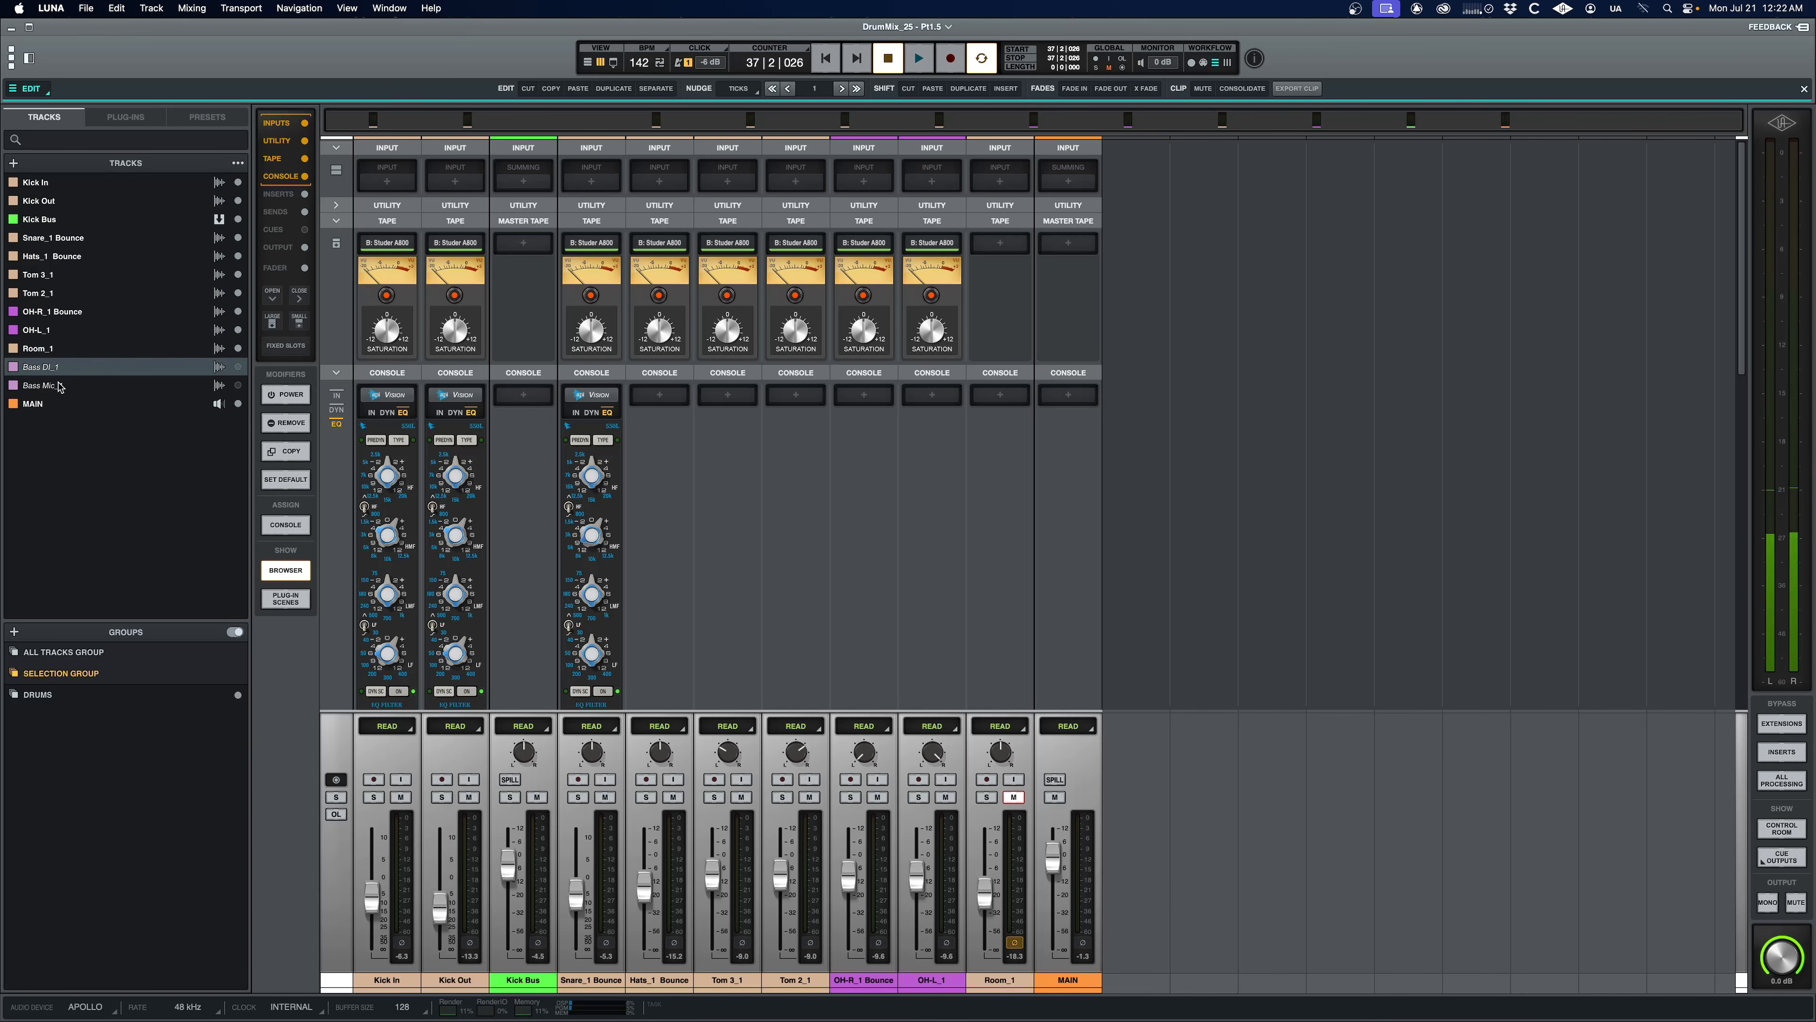
{"action": "left_click", "coordinate": [60, 387], "text": "shift"}
{"action": "left_click", "coordinate": [238, 367]}
{"action": "left_click", "coordinate": [237, 385]}
{"action": "right_click", "coordinate": [1074, 980]}
{"action": "left_click", "coordinate": [1094, 945]}
{"action": "right_click", "coordinate": [1117, 980]}
{"action": "left_click", "coordinate": [1136, 945]}
{"action": "key", "text": "space"}
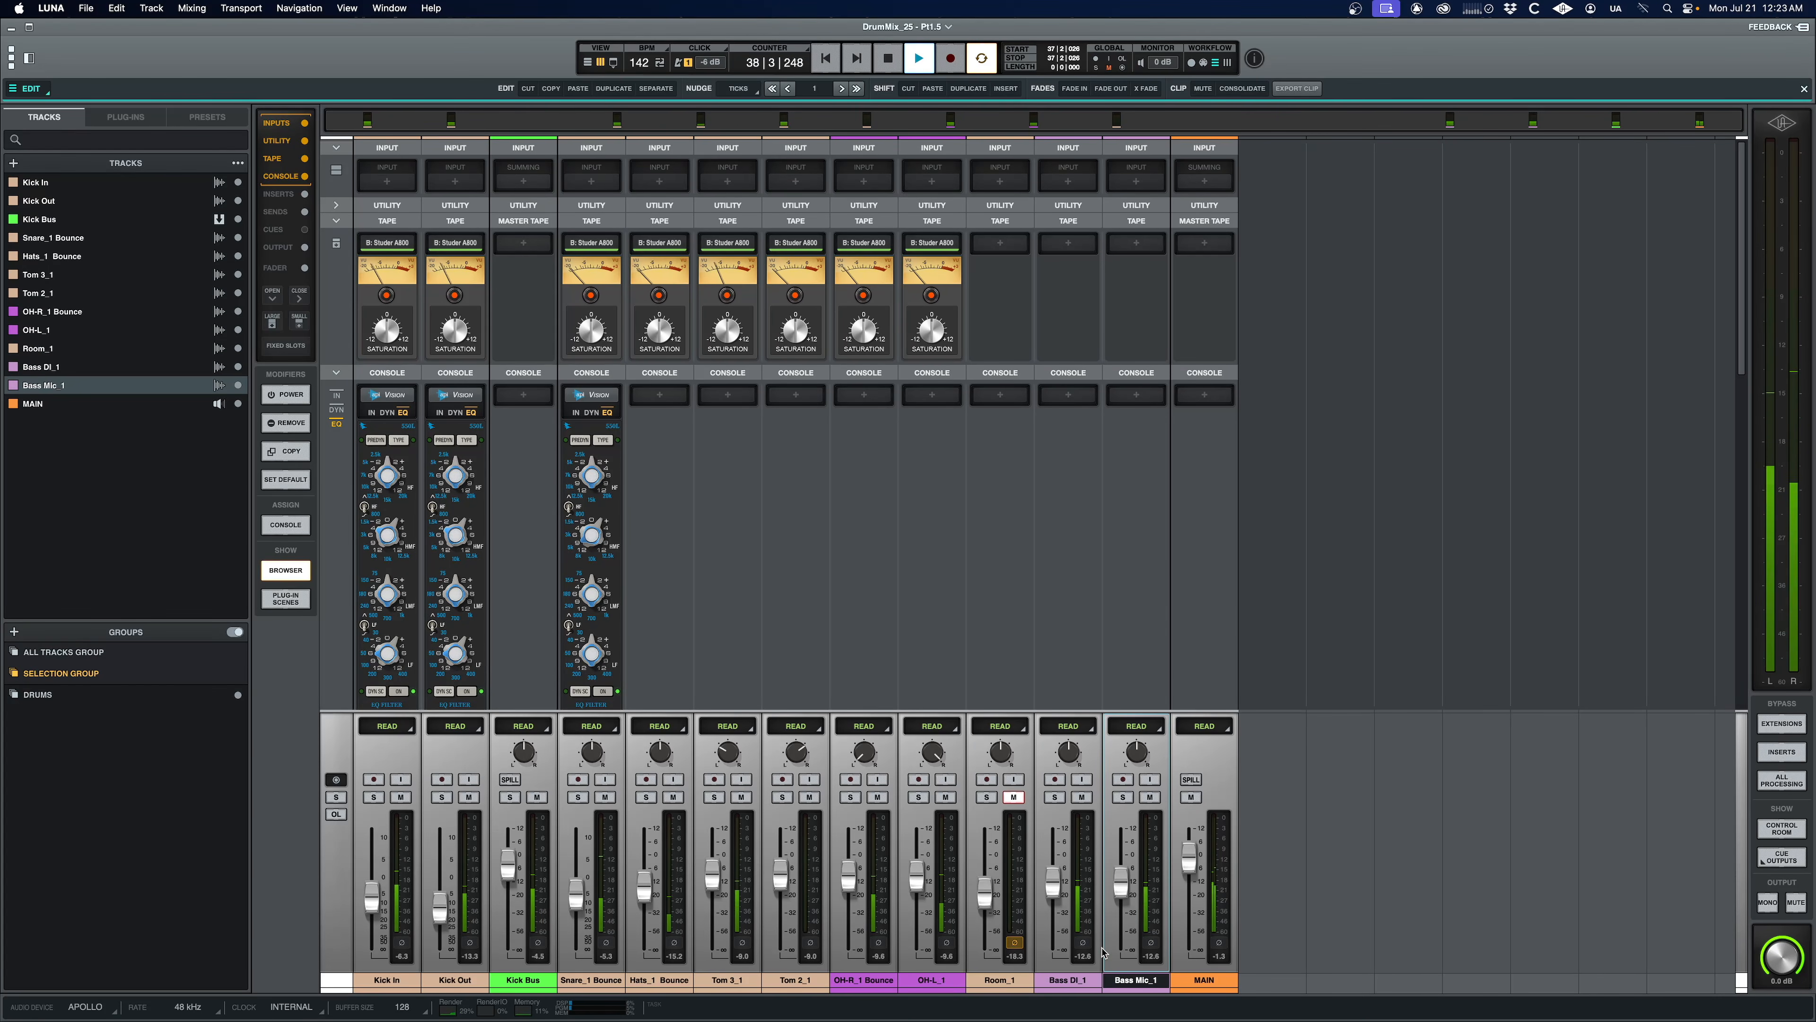
{"action": "key", "text": "space"}
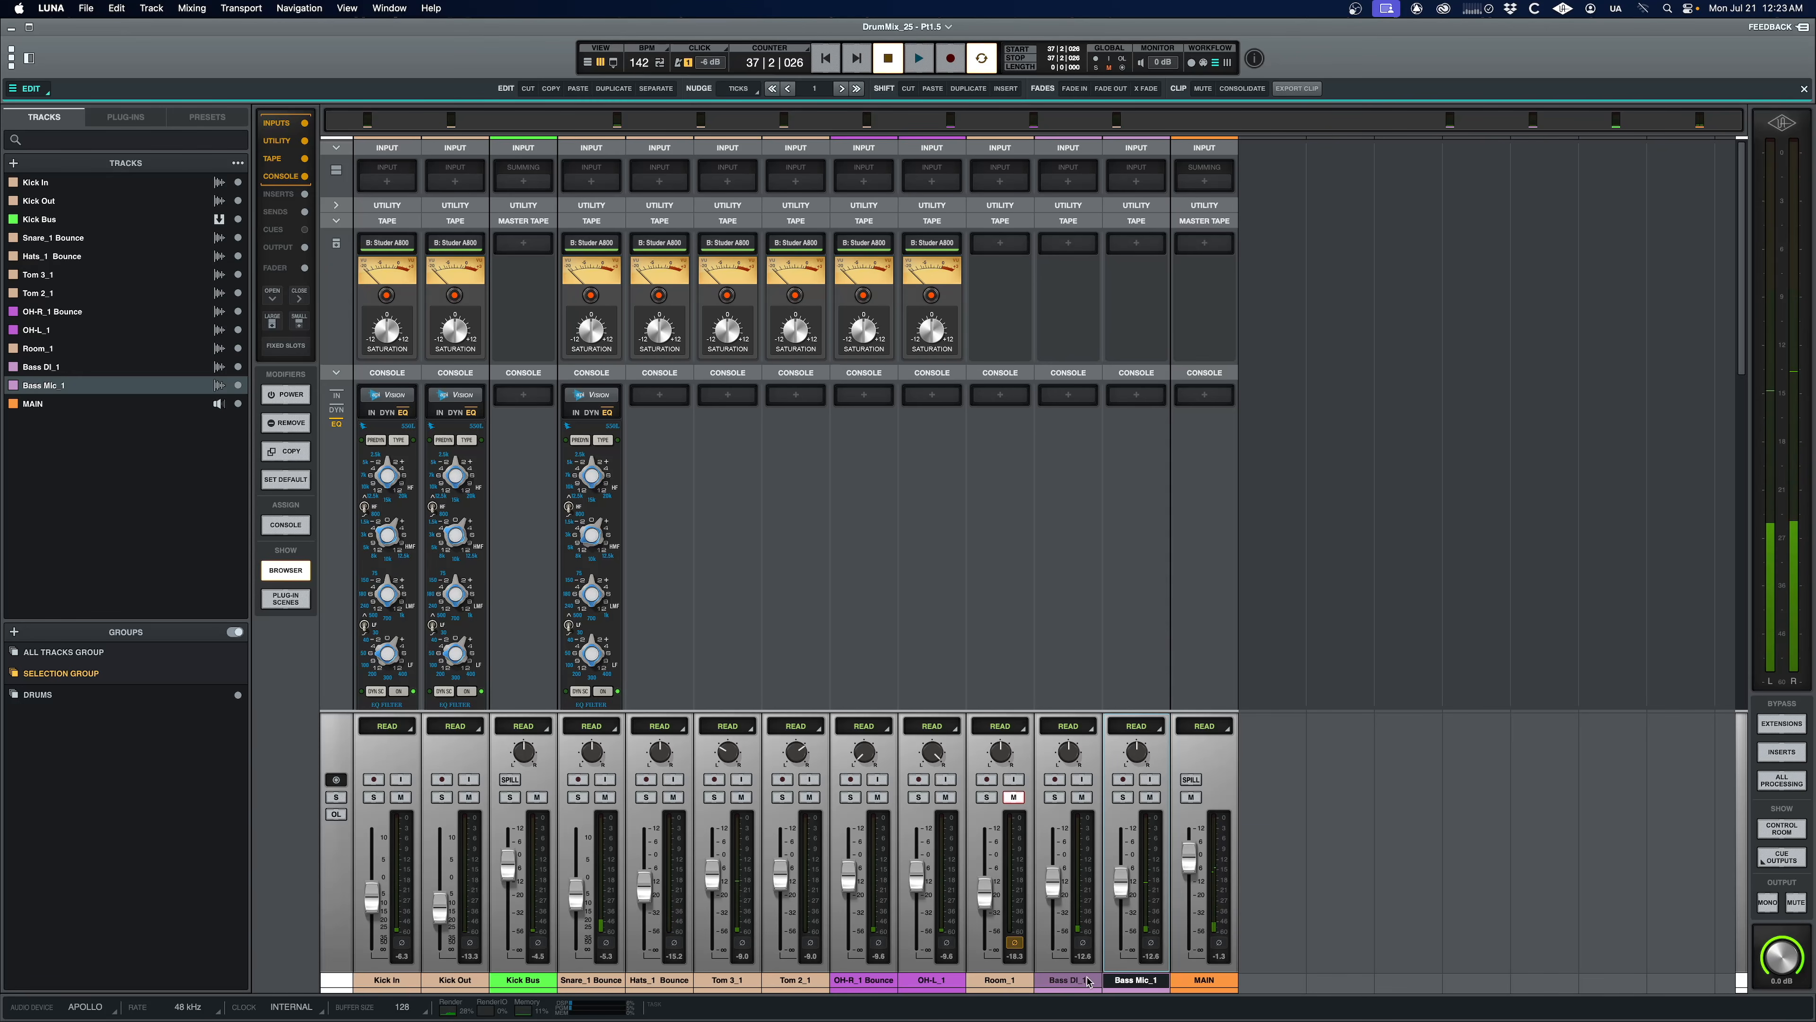
Step: Solo Bass DI_1 and Bass Mic_1, play them together from bar 37, and select Bass Mic_1
{"action": "left_click", "coordinate": [1087, 980]}
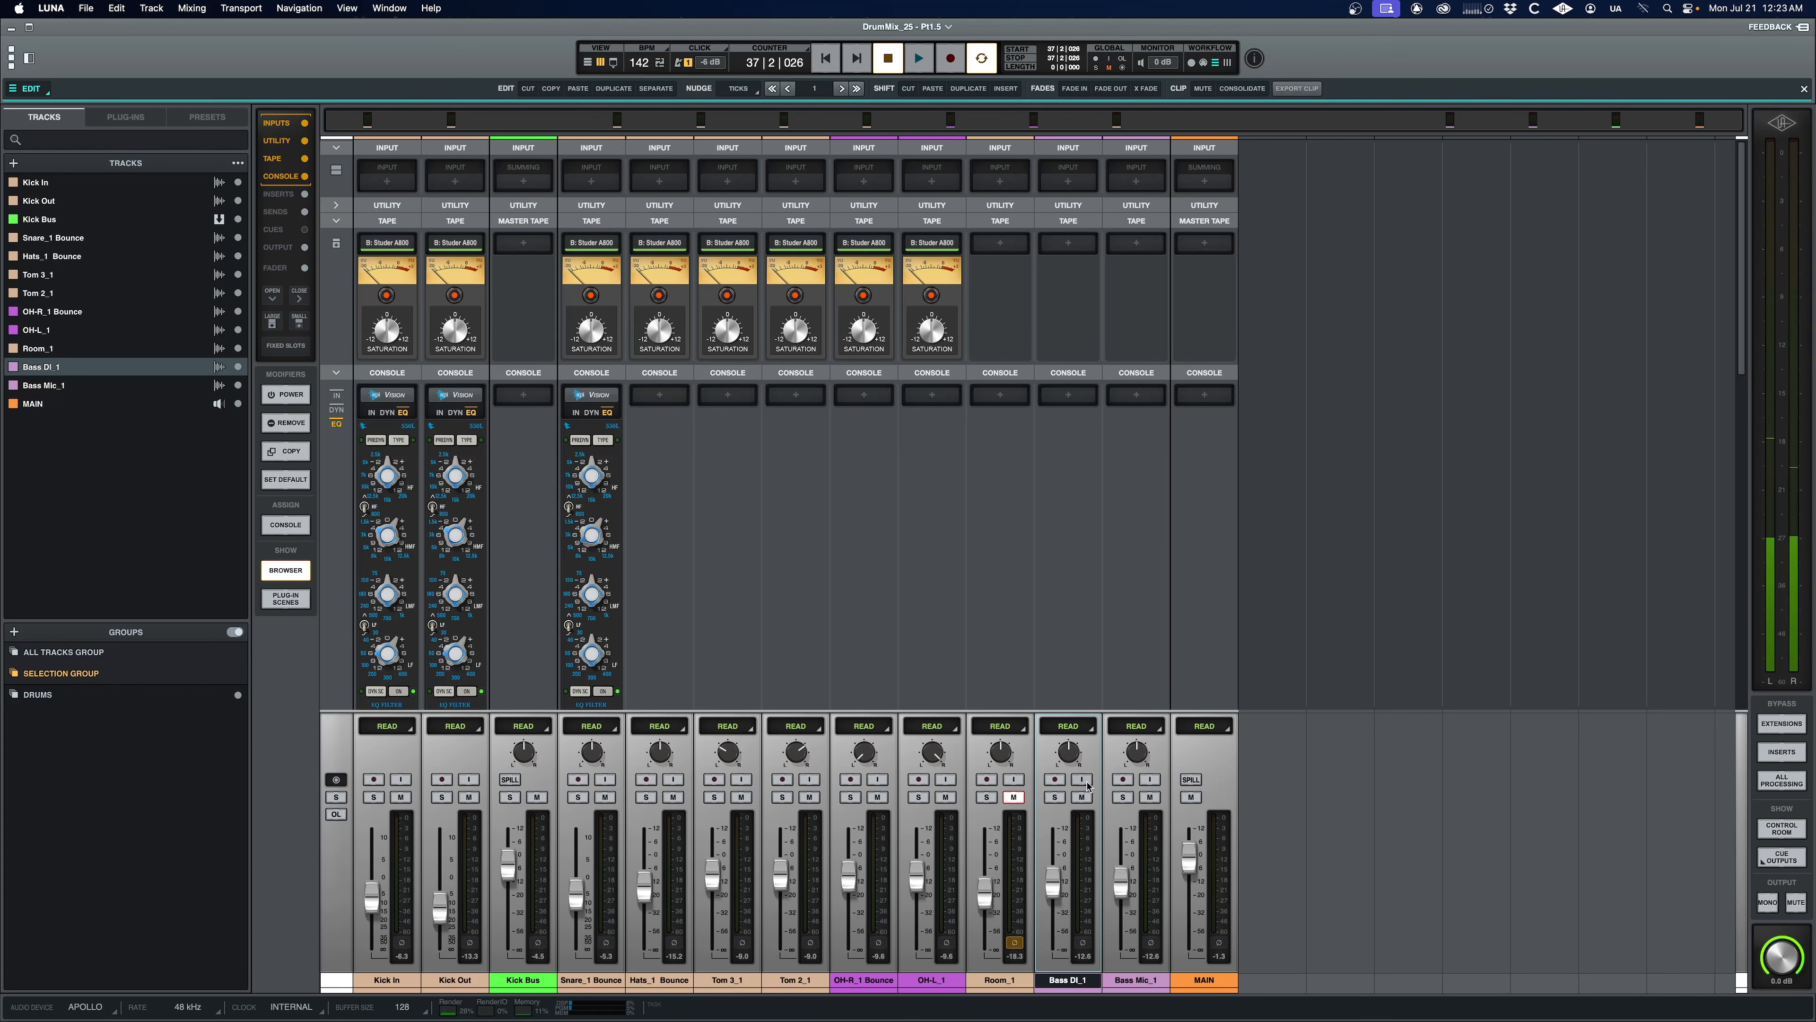
{"action": "left_click", "coordinate": [1054, 796]}
{"action": "key", "text": "space"}
{"action": "left_click", "coordinate": [1122, 796]}
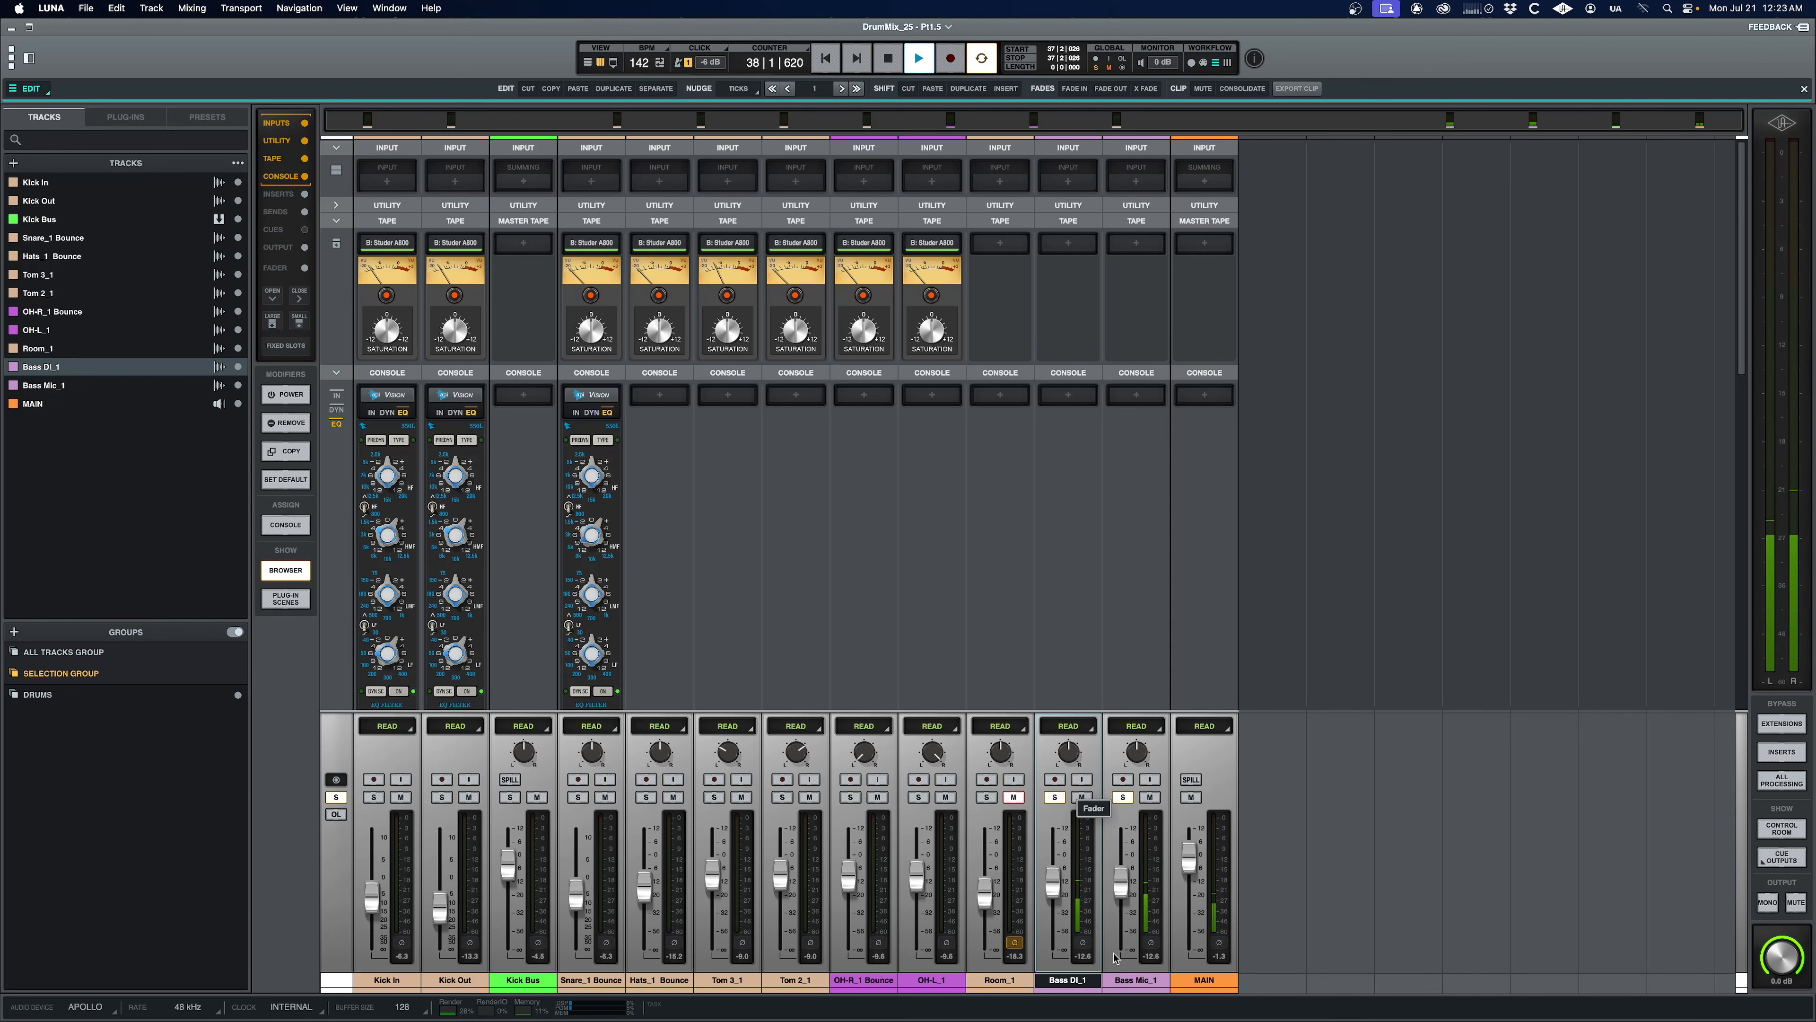
{"action": "key", "text": "space"}
{"action": "left_click", "coordinate": [1121, 888]}
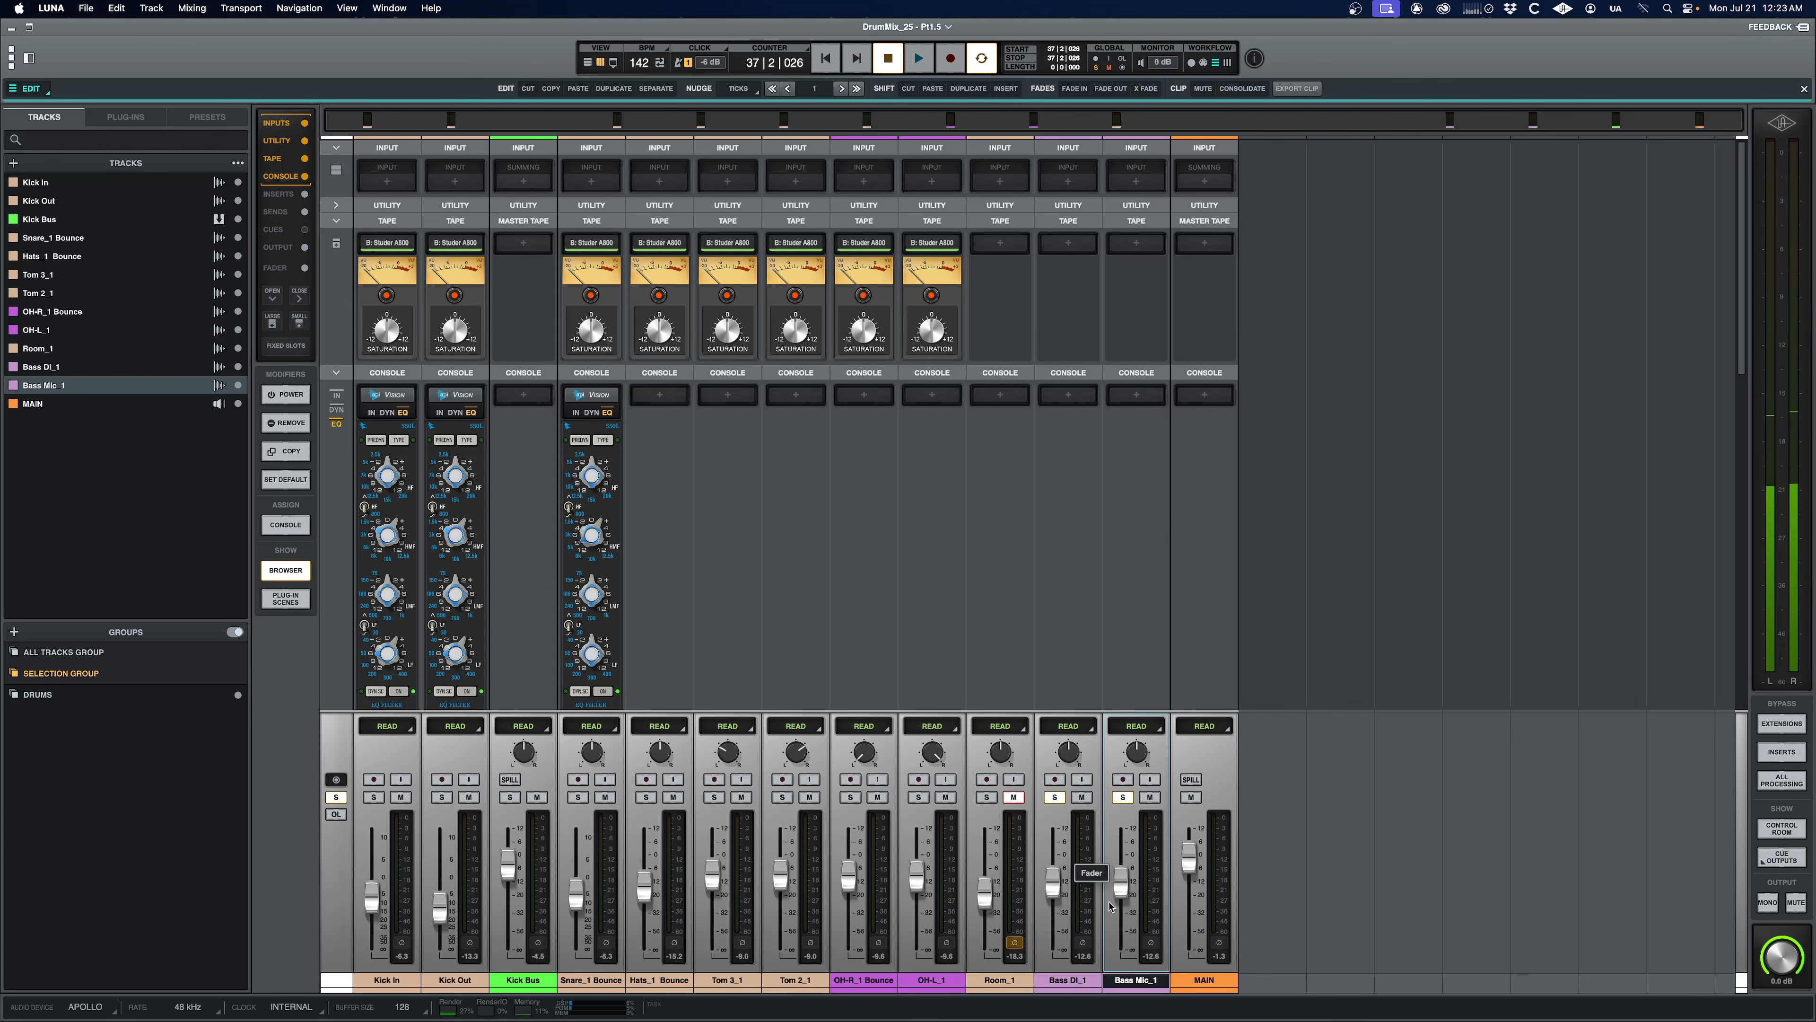
{"action": "left_click", "coordinate": [1078, 980], "text": "shift"}
{"action": "left_click", "coordinate": [1137, 980]}
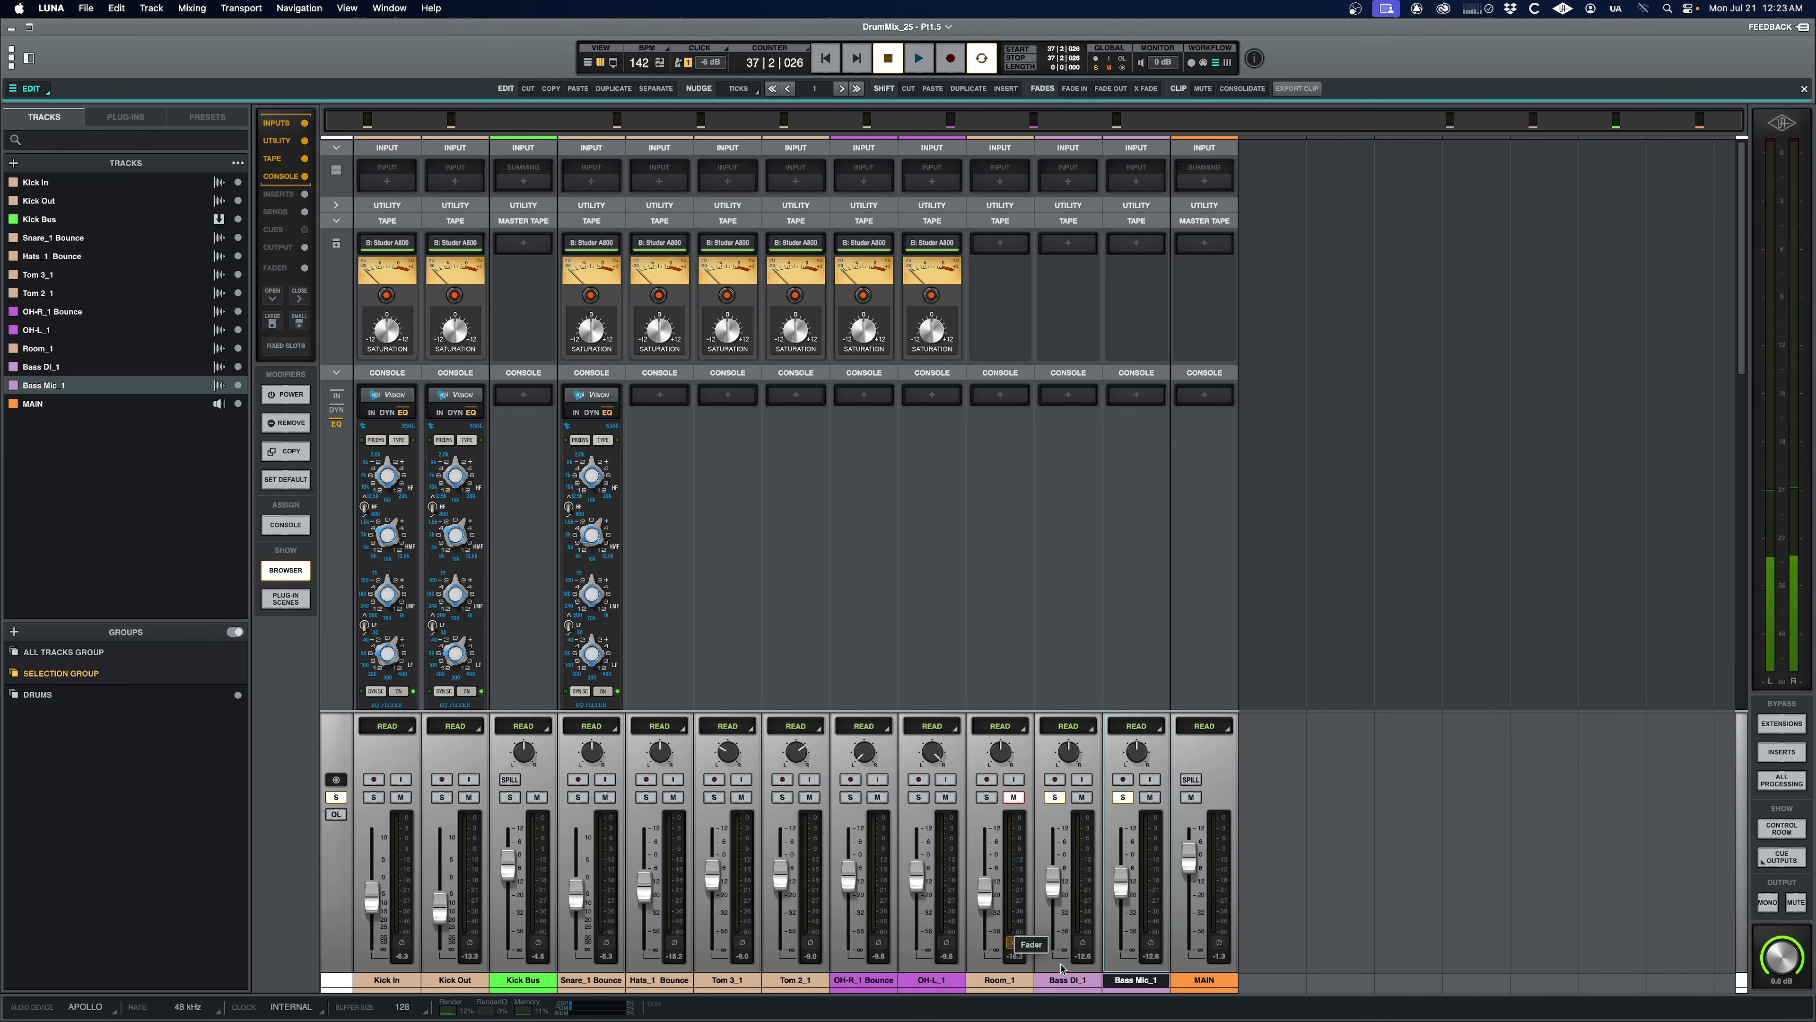
Step: Compare normal and inverted polarity on Bass Mic_1 while playing both basses, and leave the polarity inverted
{"action": "key", "text": "space"}
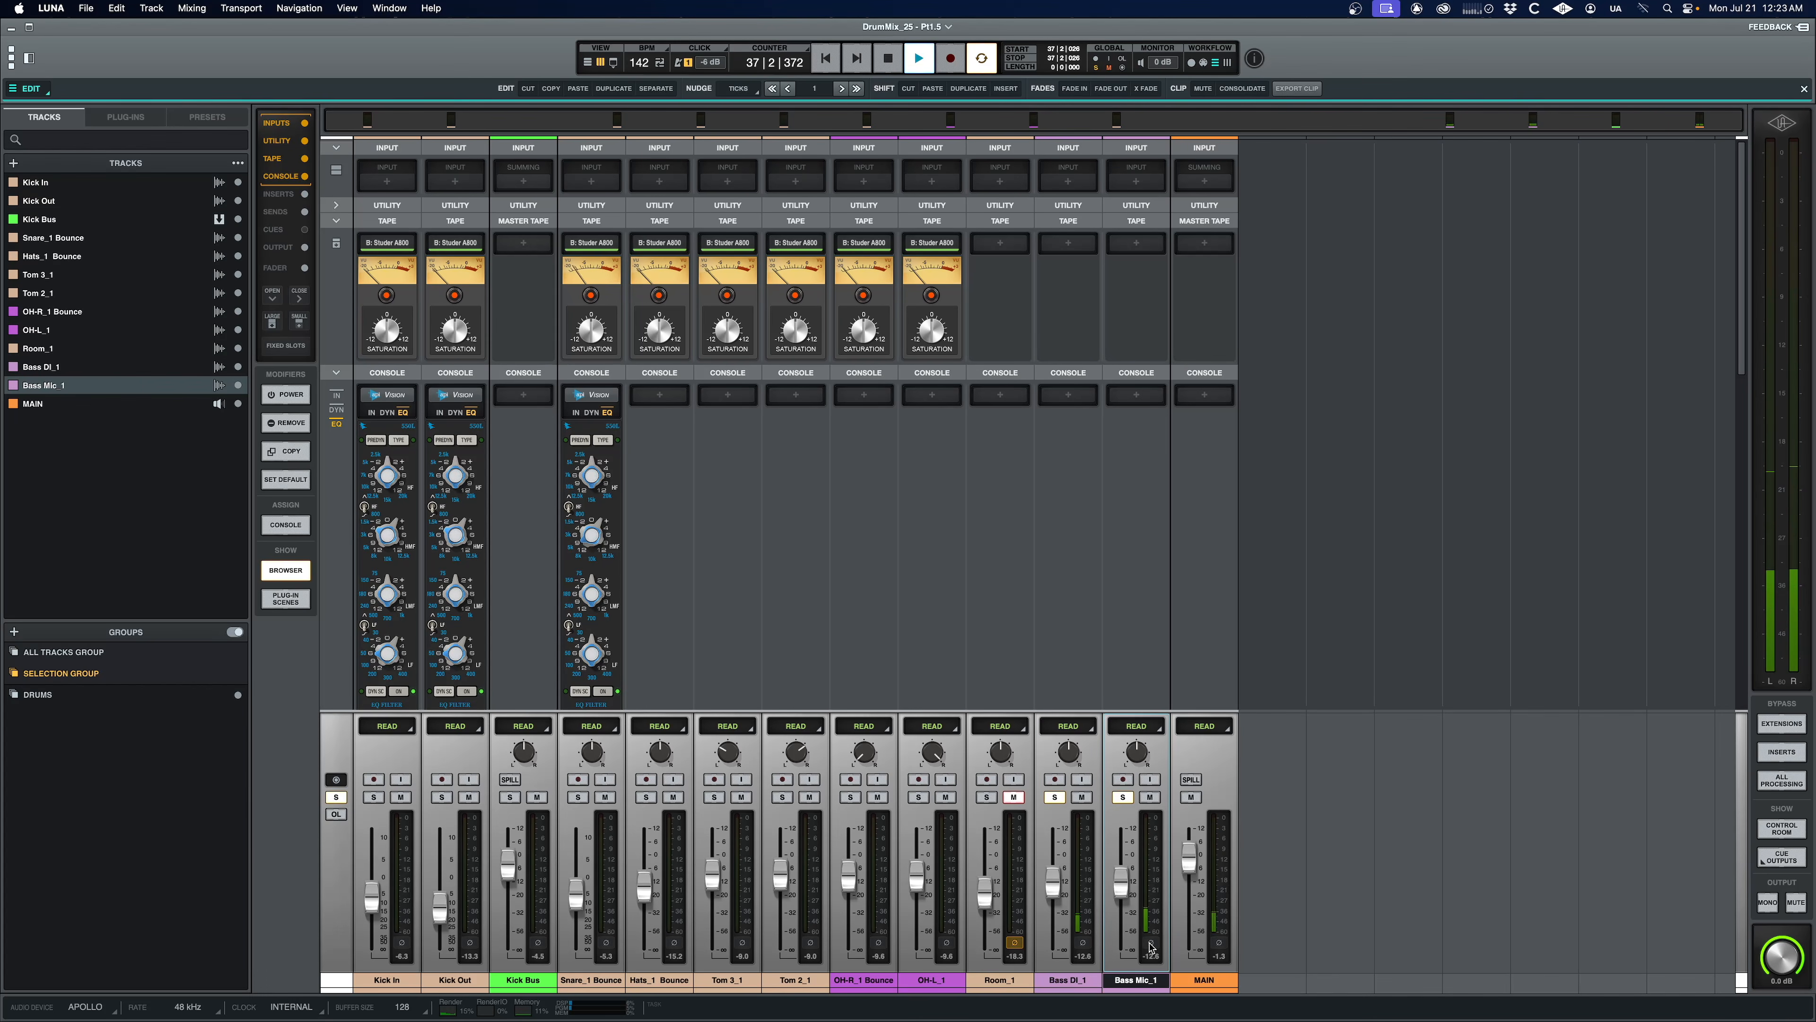
{"action": "left_click", "coordinate": [1151, 945]}
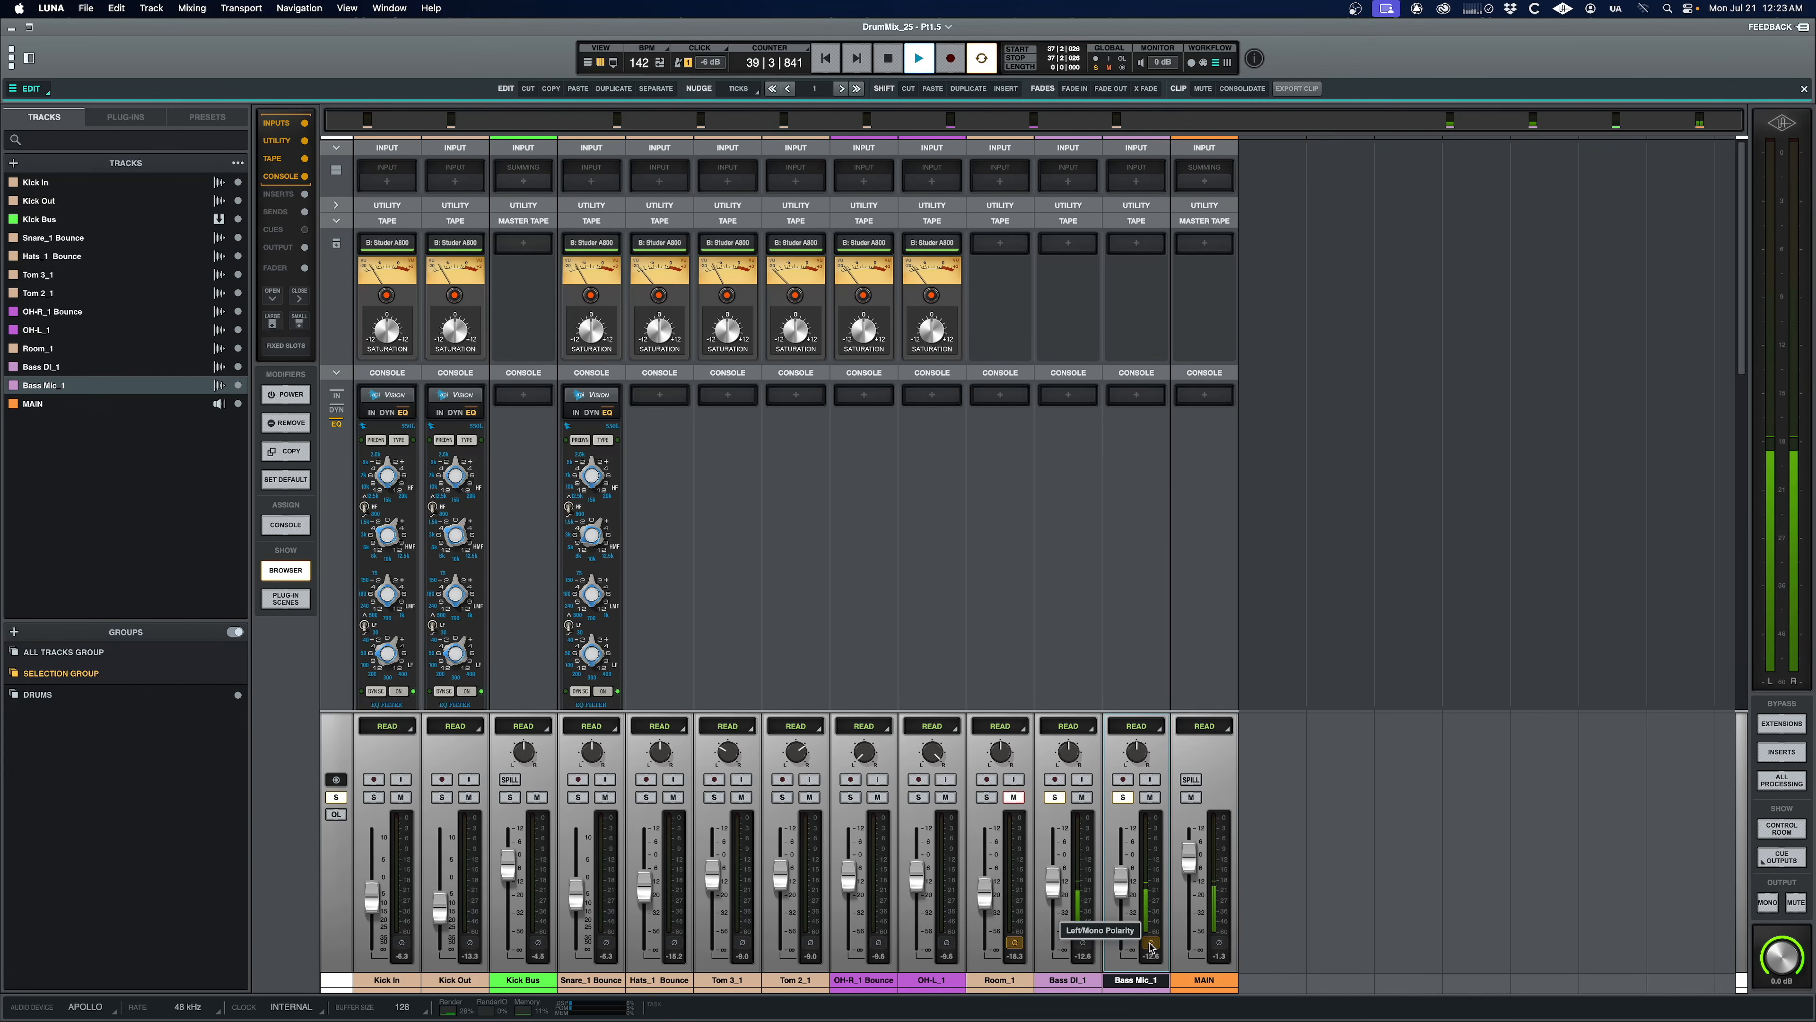
{"action": "key", "text": "space"}
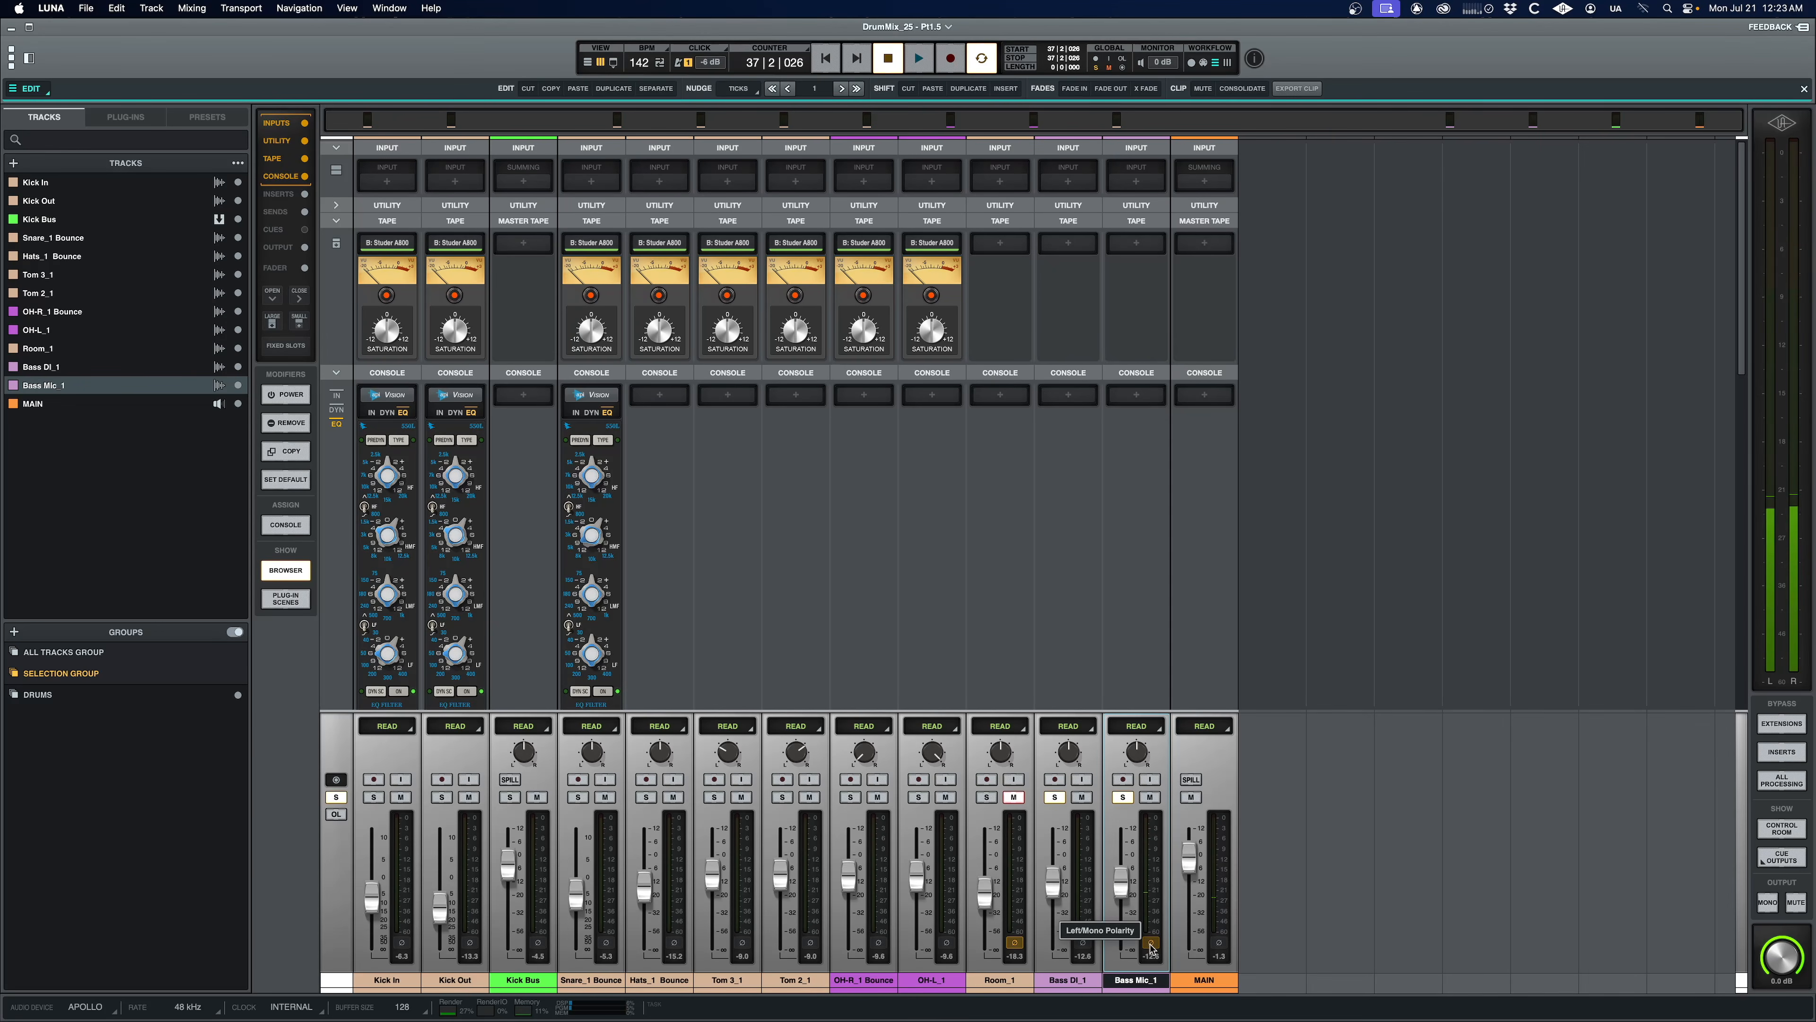
{"action": "left_click", "coordinate": [1151, 945]}
{"action": "key", "text": "space"}
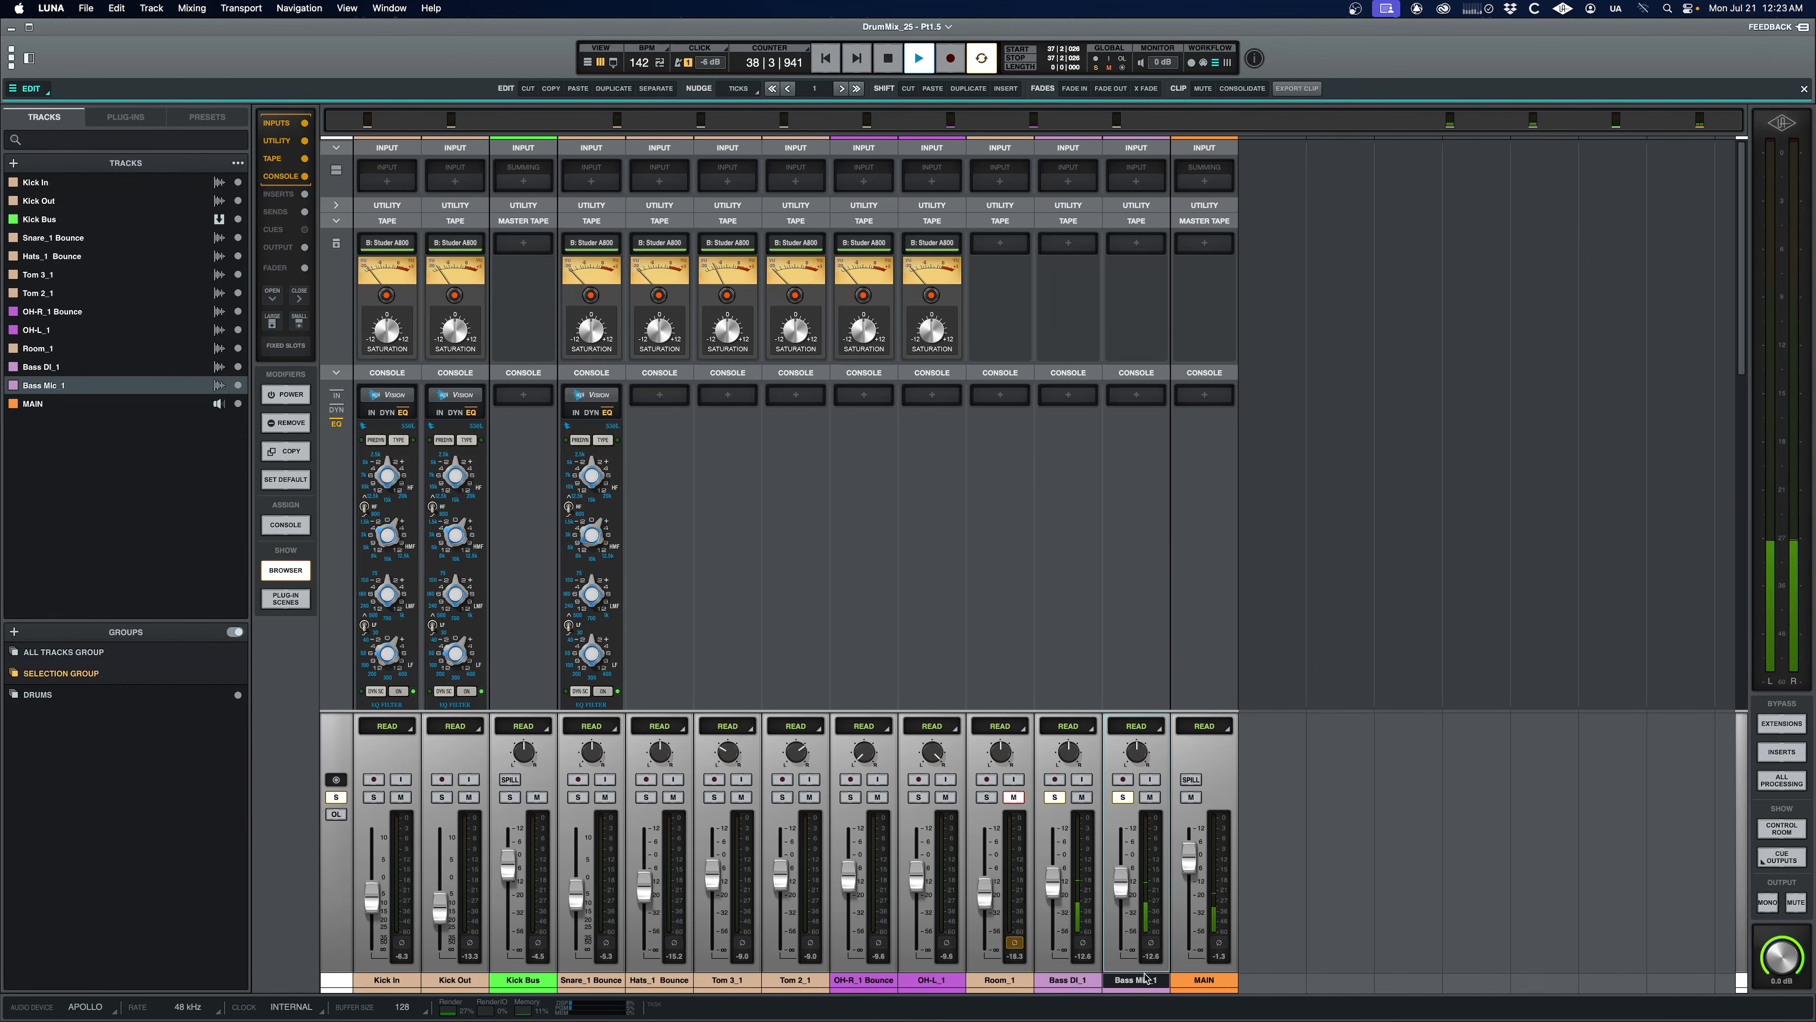
{"action": "left_click", "coordinate": [1151, 945]}
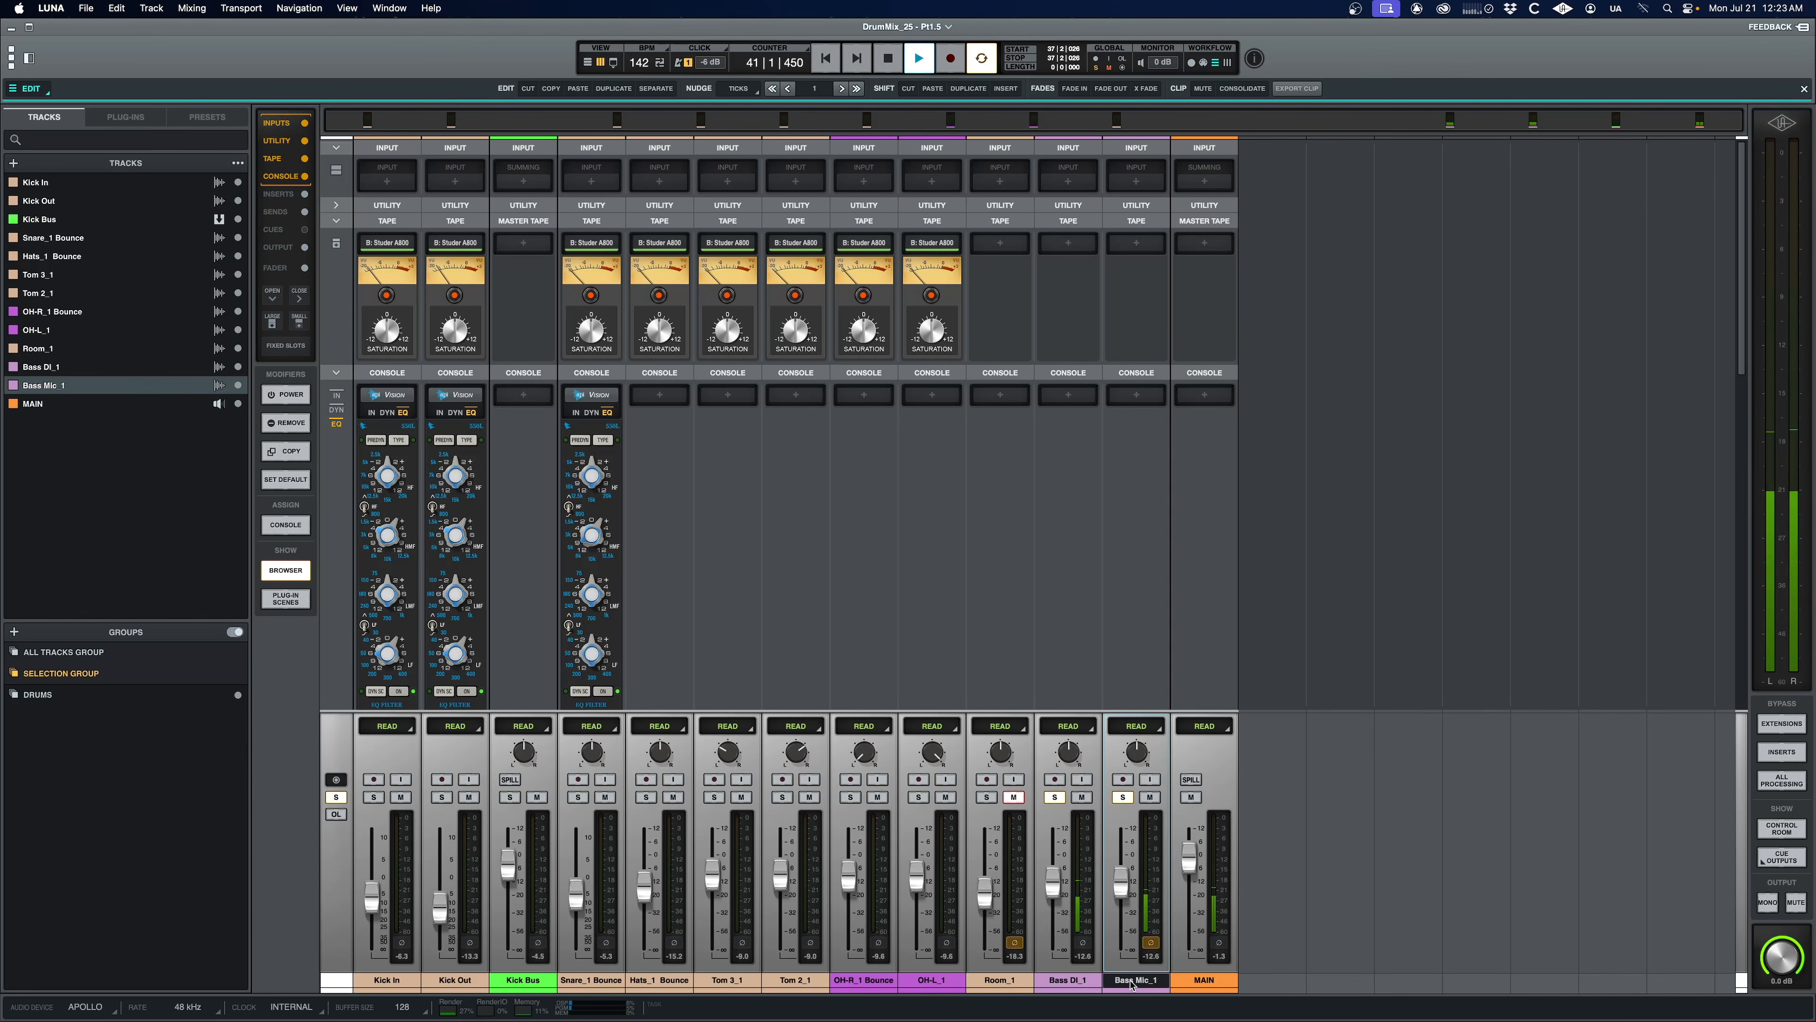
{"action": "key", "text": "space"}
Step: Clear the solos on both bass tracks and set their faders together to -13.0 dB while playing the full mix
{"action": "left_click_drag", "start_coordinate": [1123, 798], "coordinate": [1047, 808]}
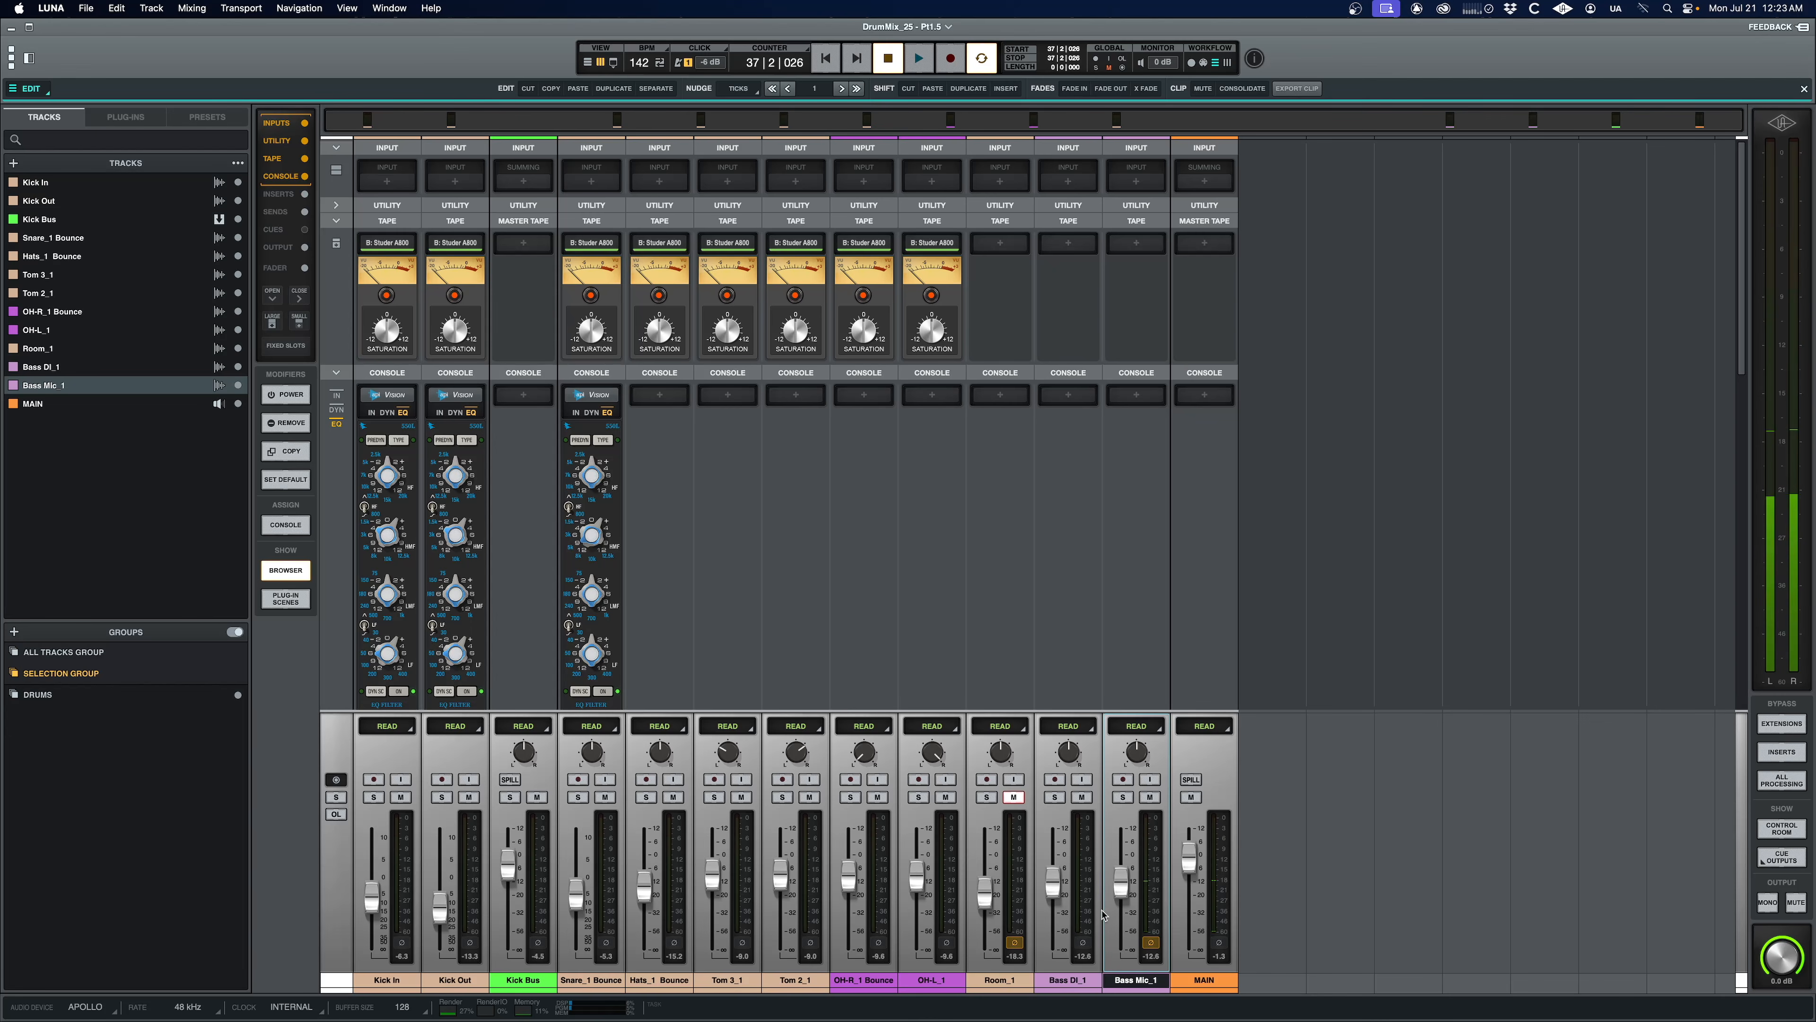
{"action": "key", "text": "space"}
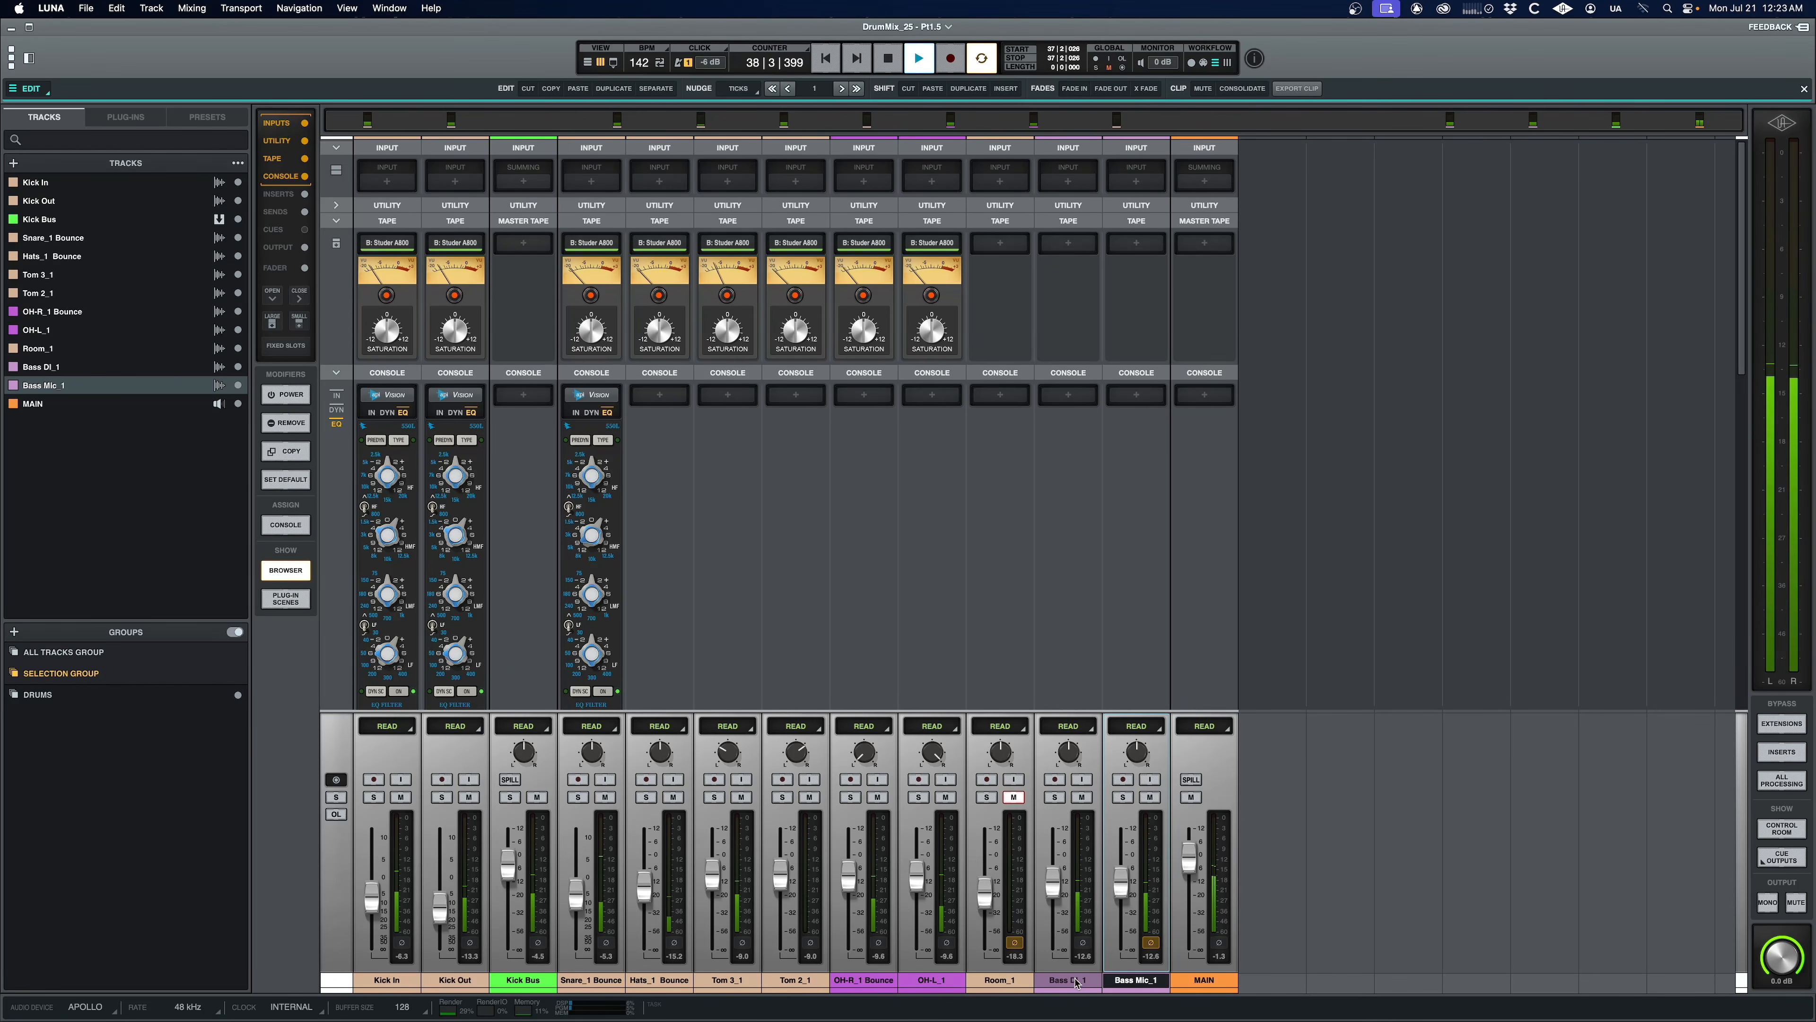
{"action": "left_click", "coordinate": [1067, 980], "text": "shift"}
{"action": "left_click_drag", "start_coordinate": [1048, 894], "coordinate": [1049, 898]}
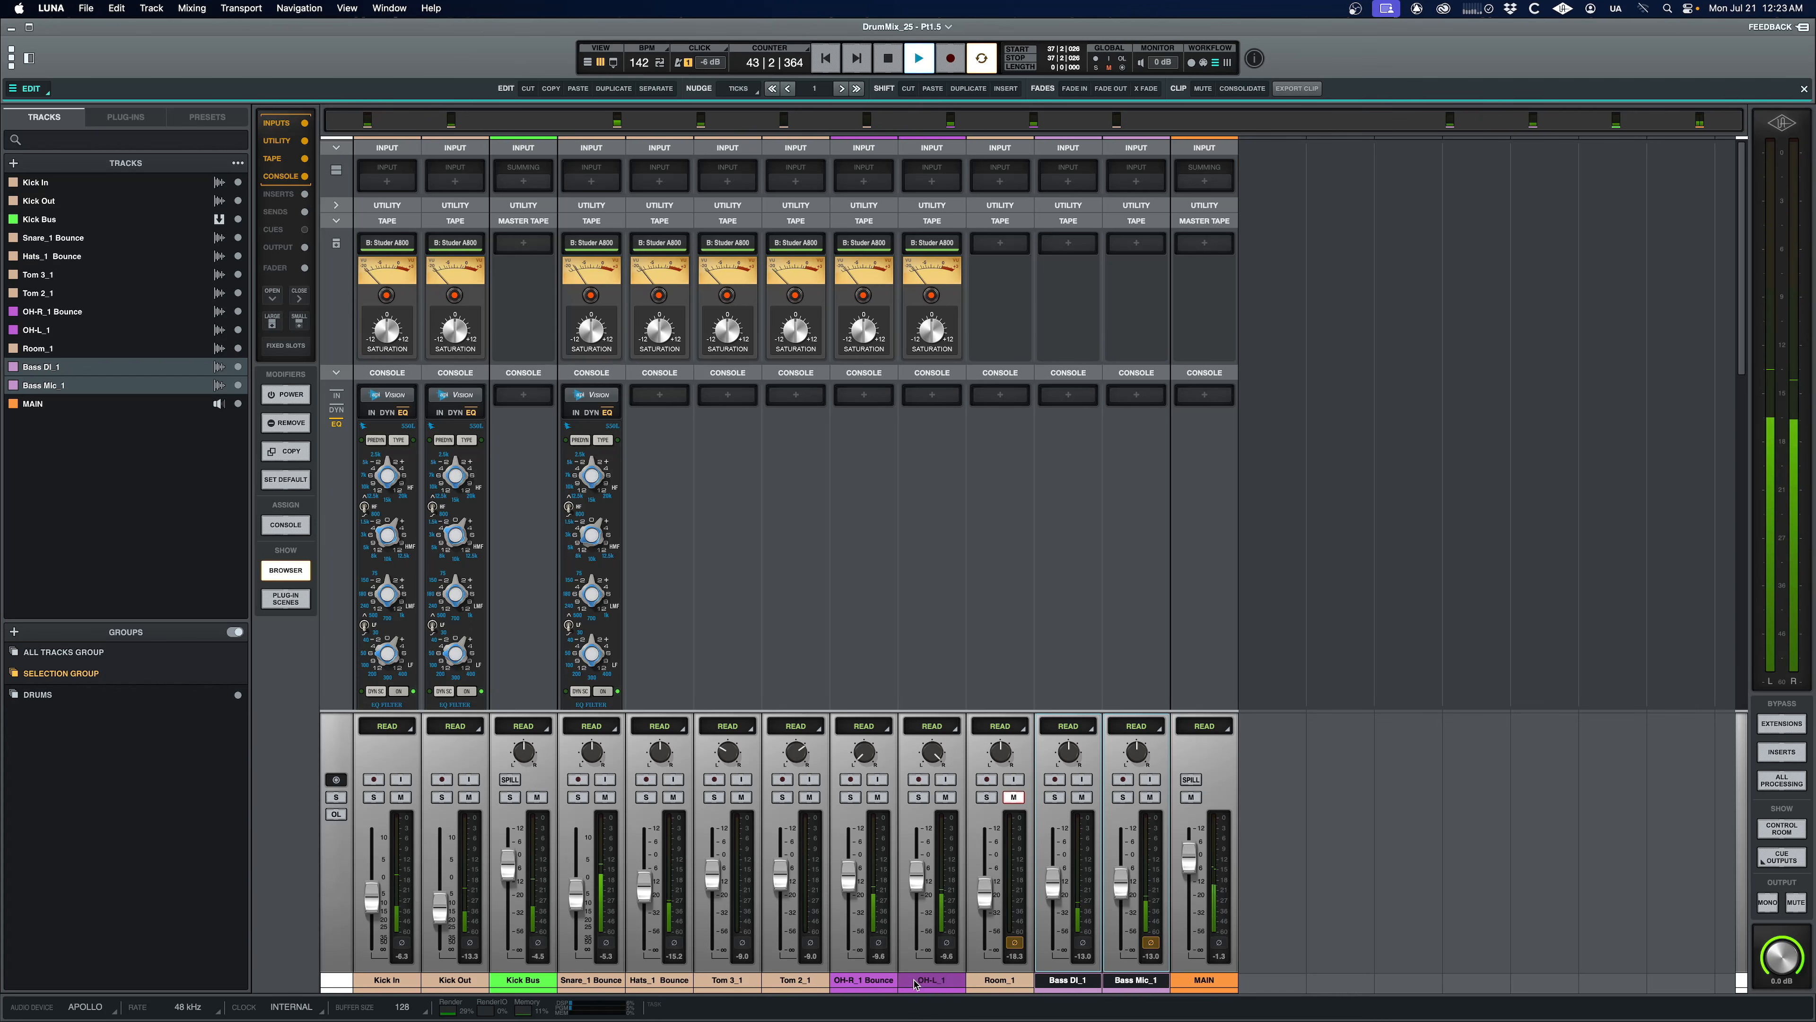
{"action": "key", "text": "space"}
Step: Narrow the stereo panning of the OH-R_1 Bounce and OH-L_1 overheads and play the mix from bar 37
{"action": "left_click", "coordinate": [936, 980]}
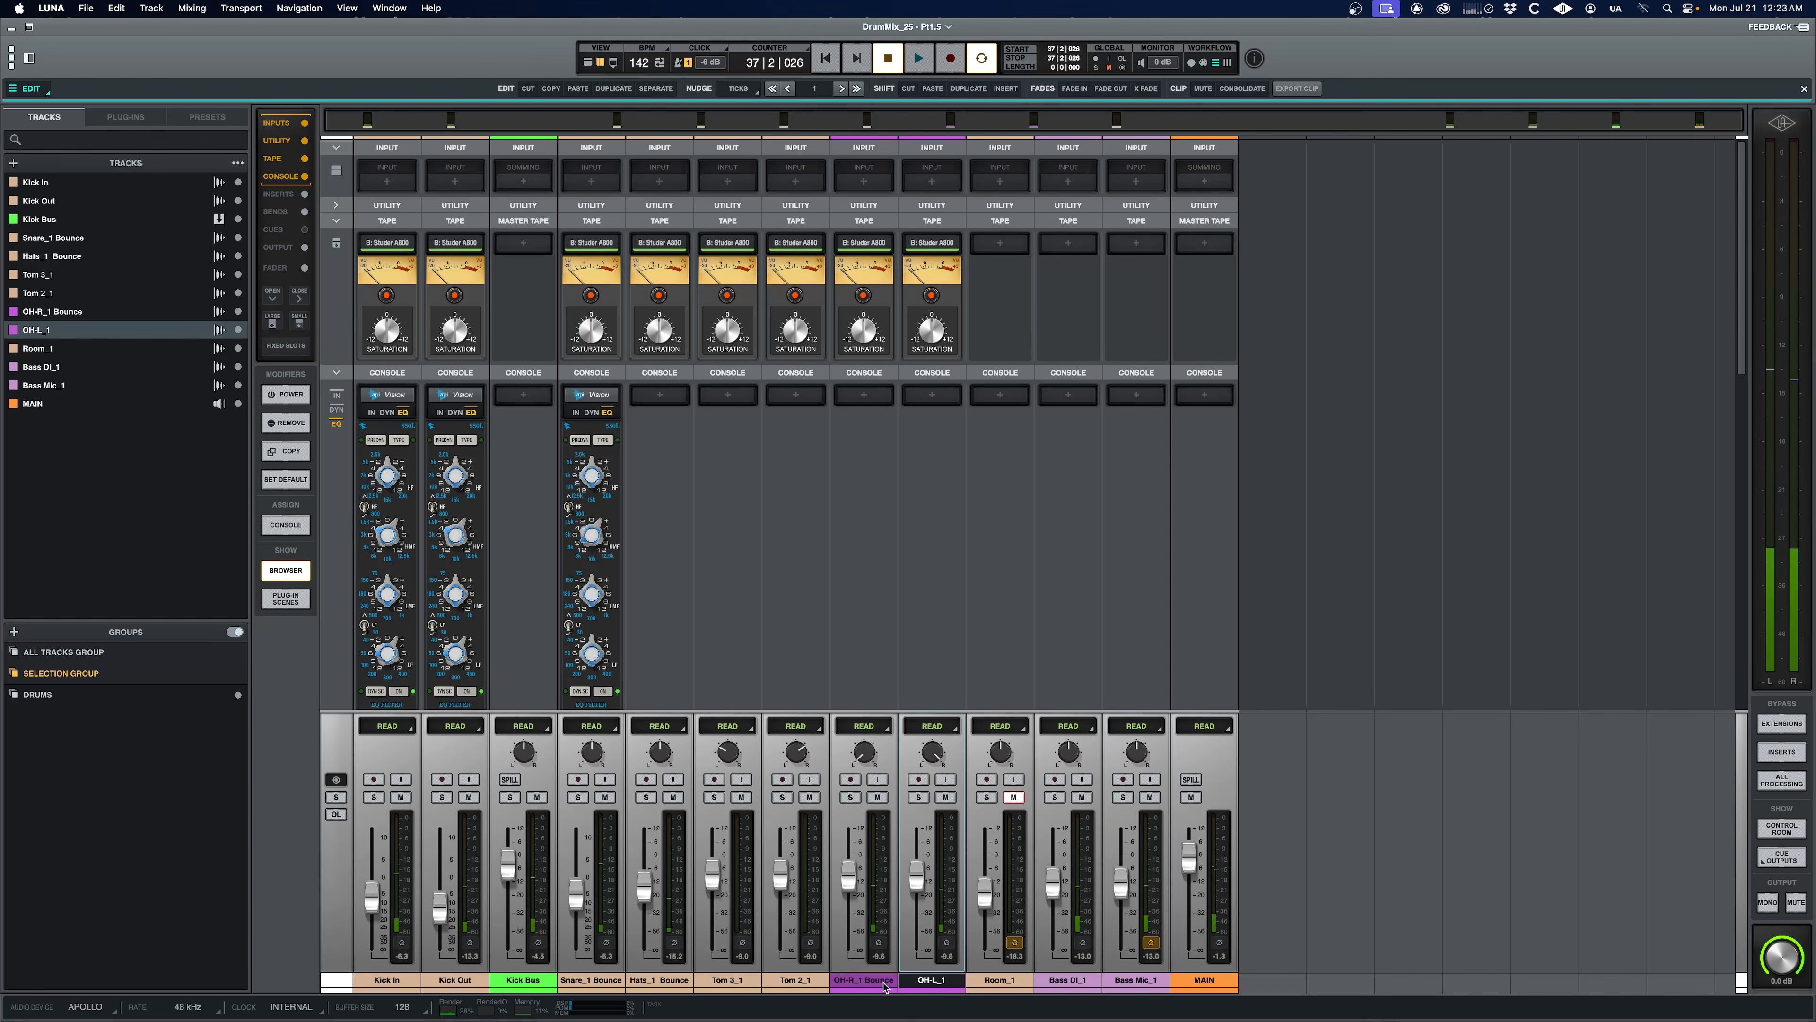
{"action": "left_click", "coordinate": [870, 987], "text": "shift"}
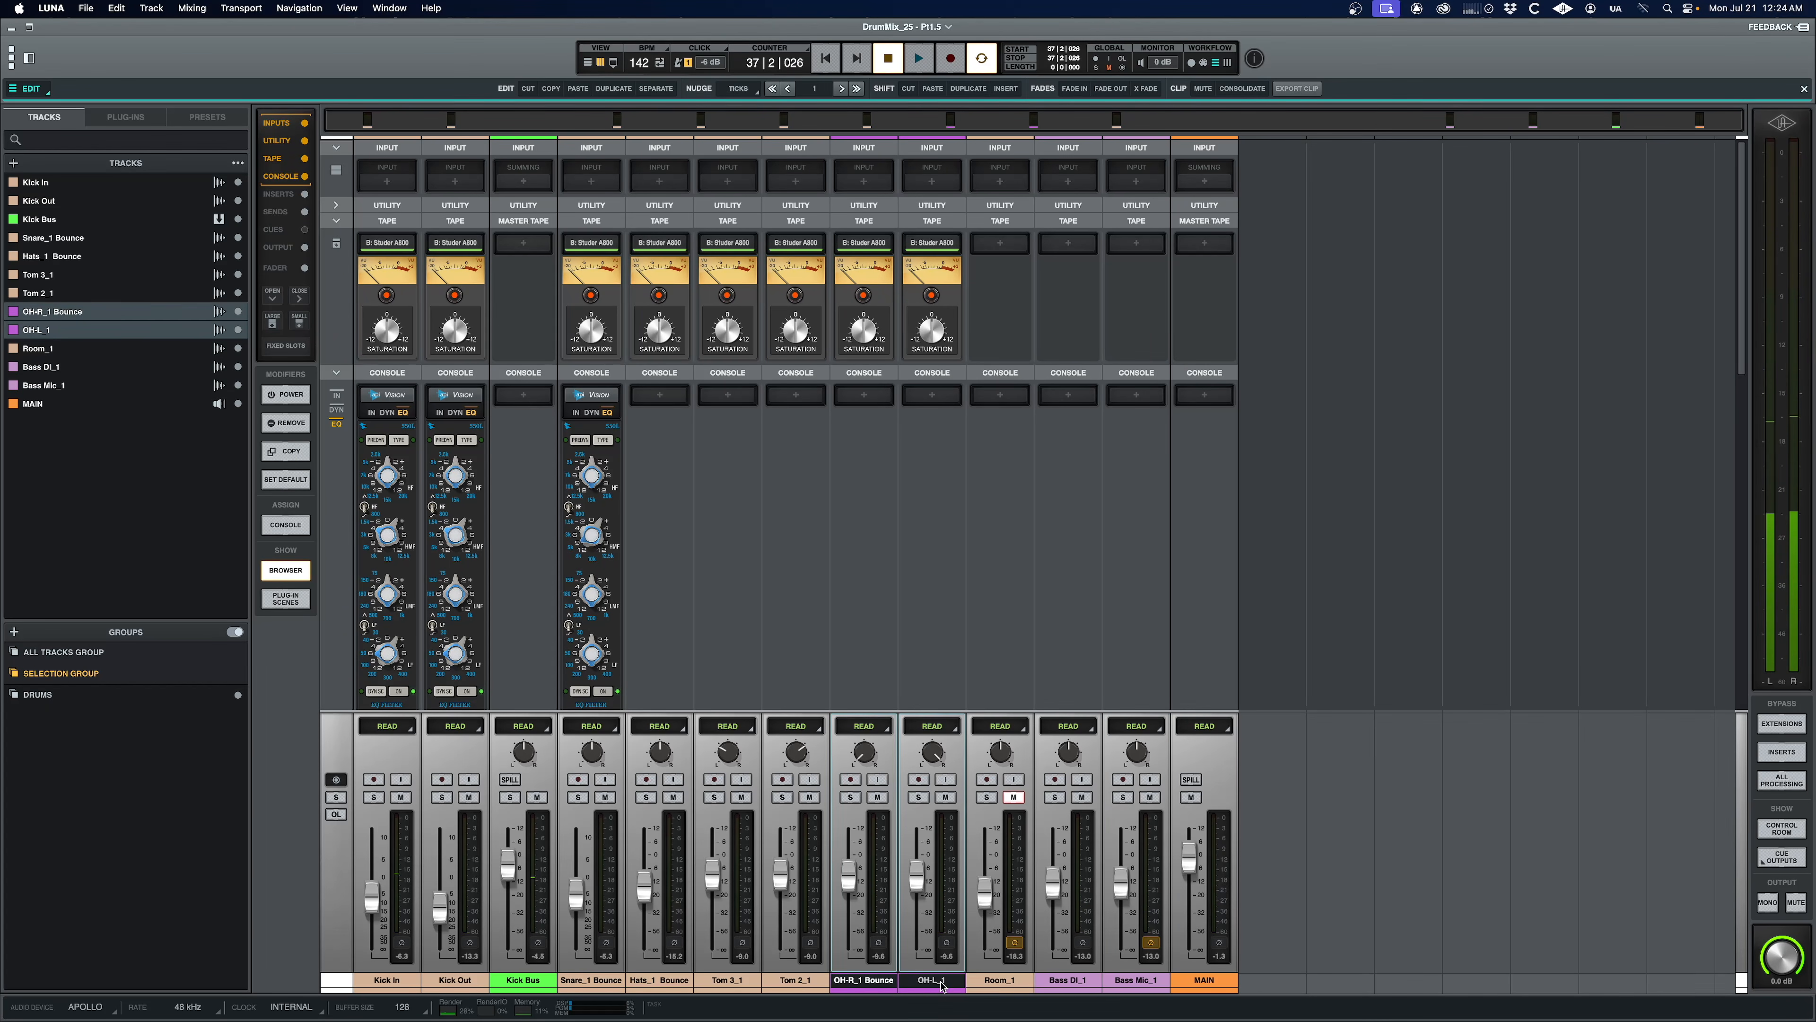
{"action": "key", "text": "Down"}
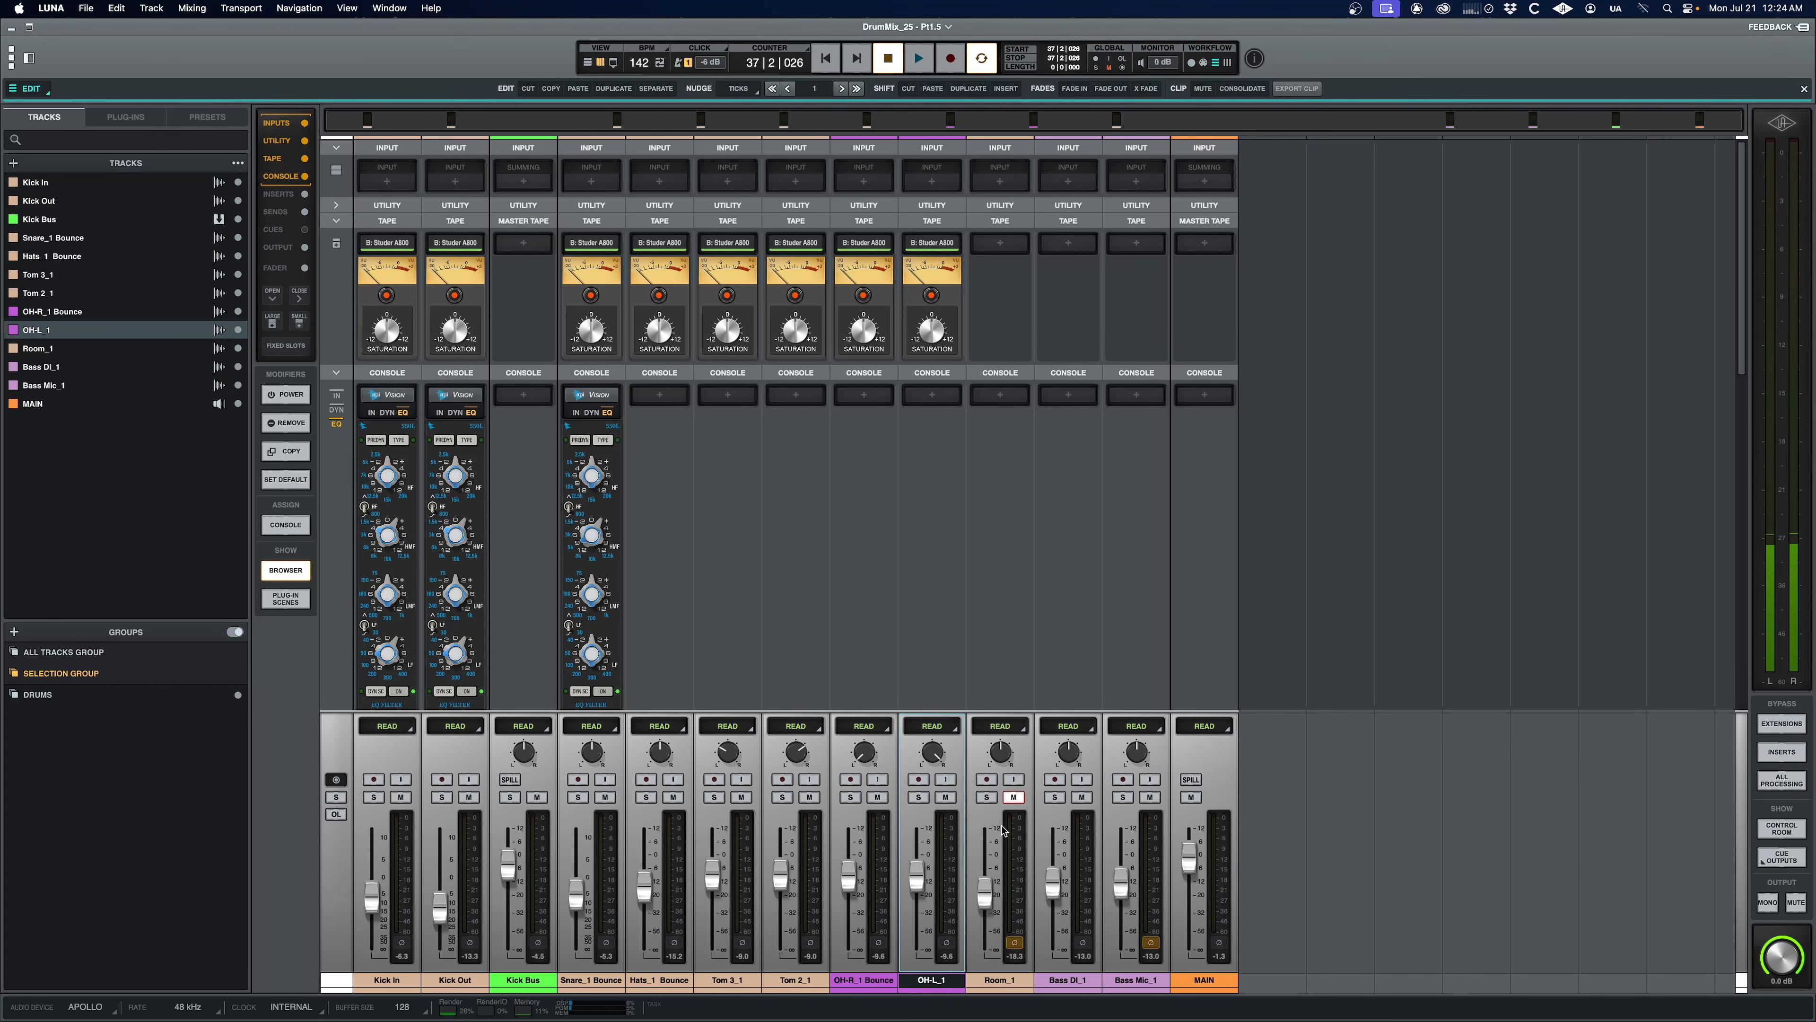
{"action": "key", "text": "space"}
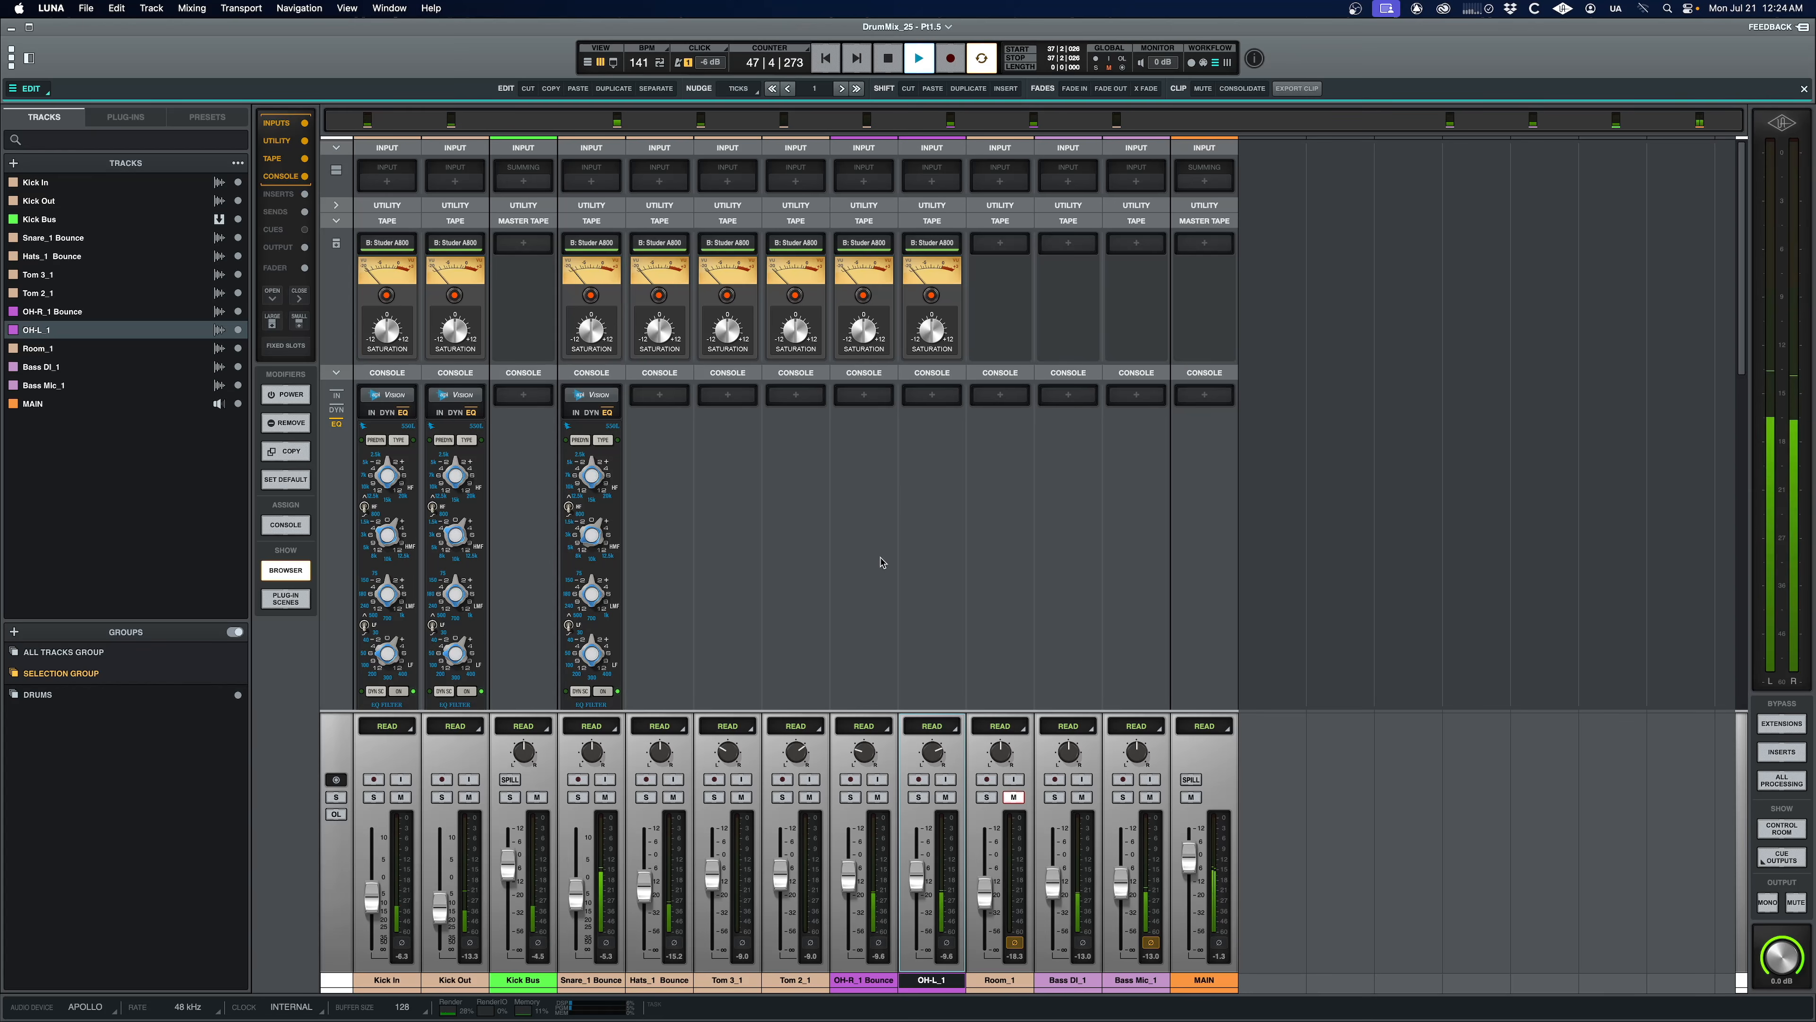
{"action": "key", "text": "space"}
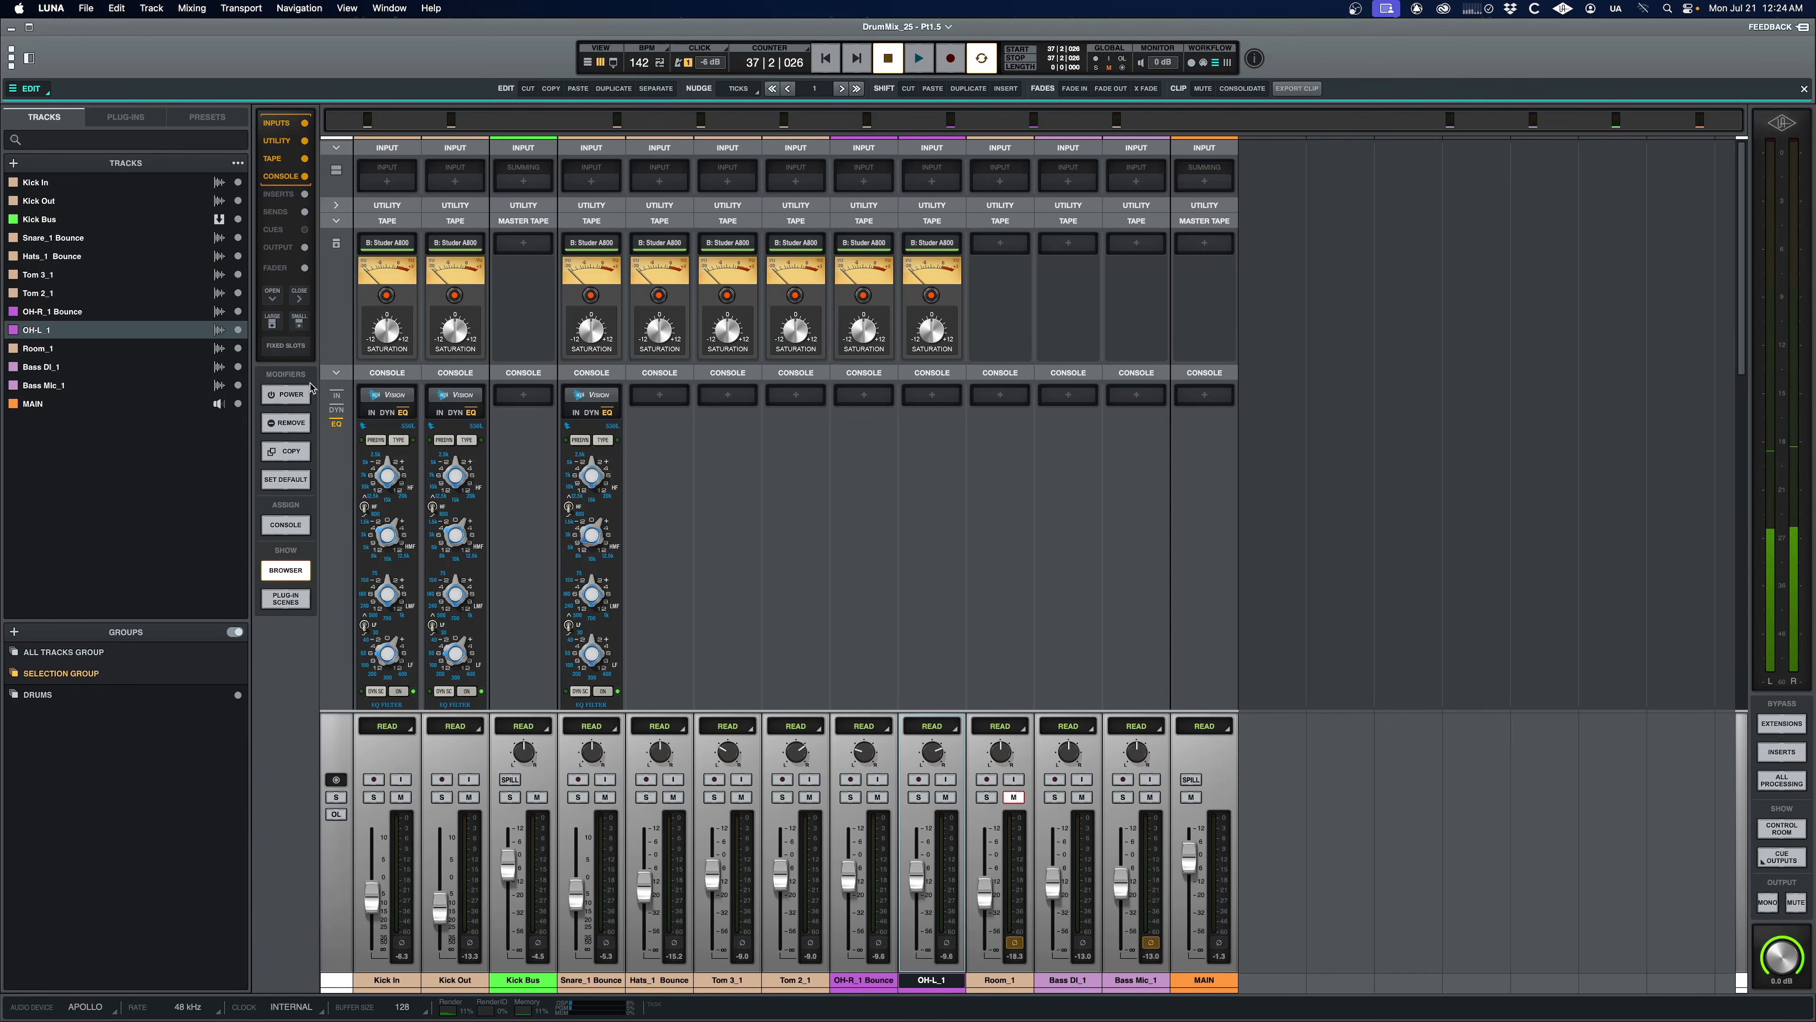
Step: Collapse the mixer's Console section, select the OH-L_1 channel, and return to the timeline view
{"action": "left_click", "coordinate": [332, 376]}
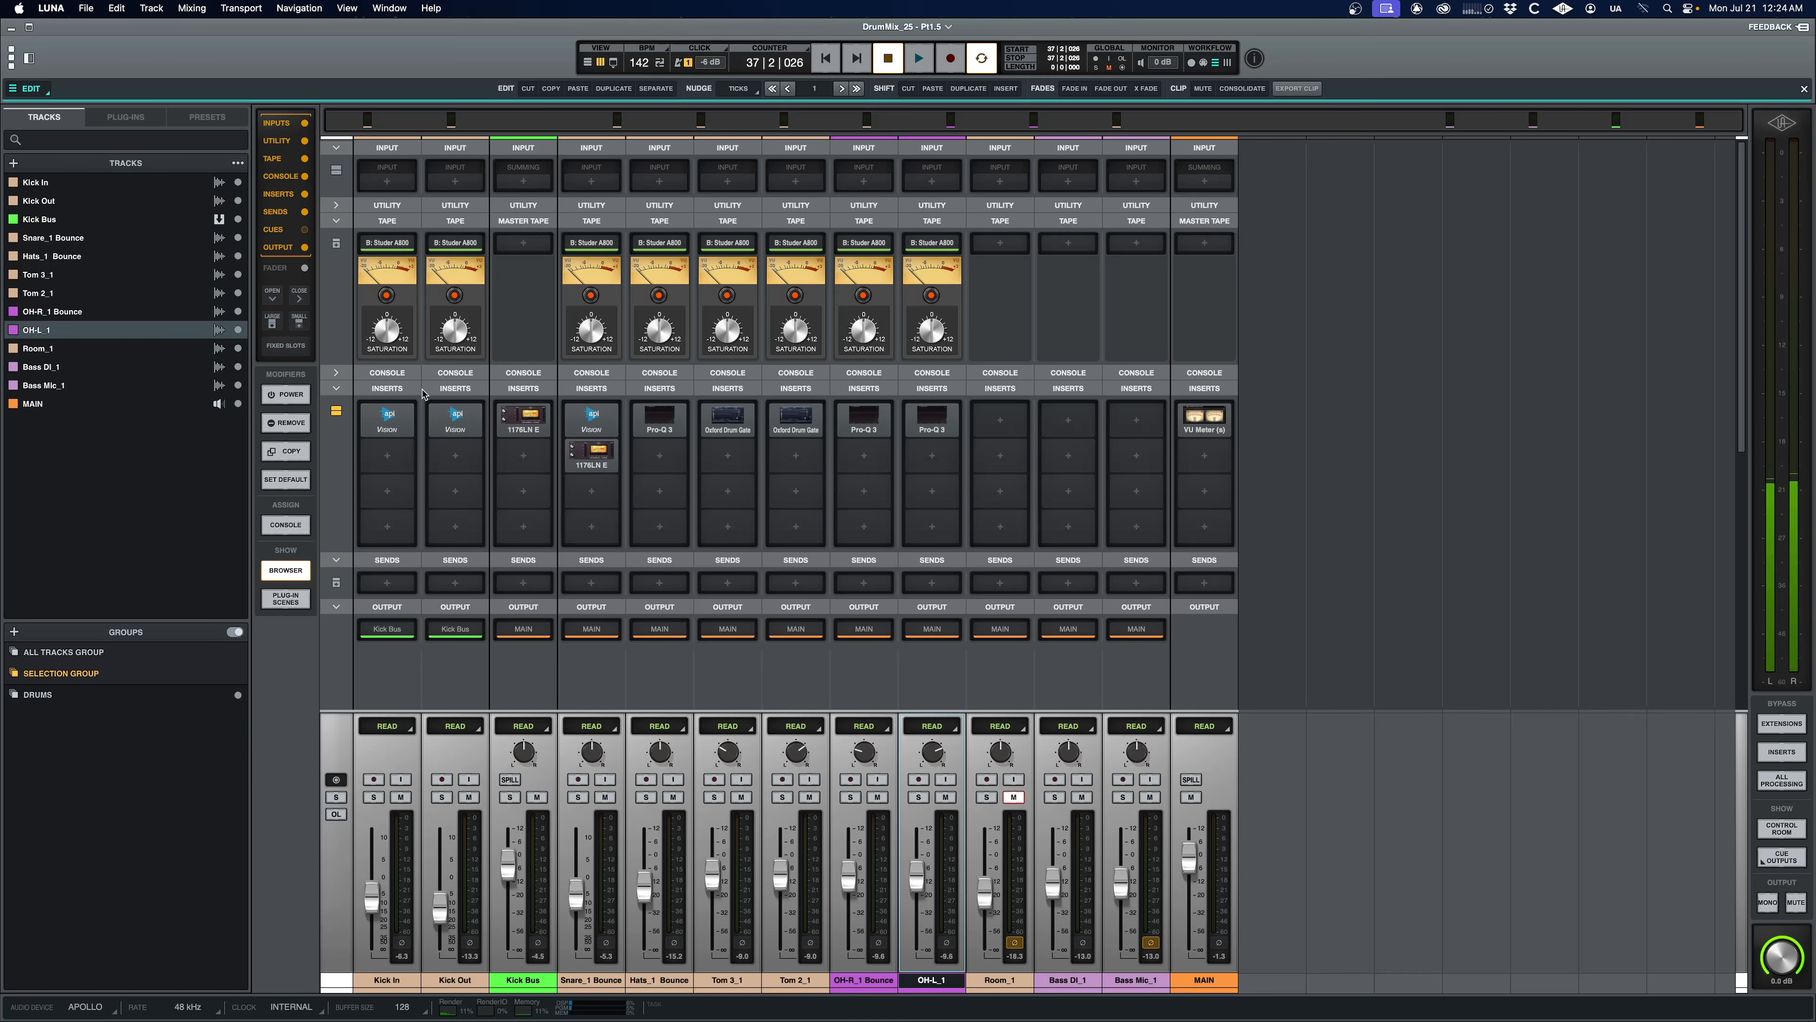
{"action": "left_click", "coordinate": [872, 984]}
{"action": "left_click", "coordinate": [929, 981]}
{"action": "key", "text": "super+equal"}
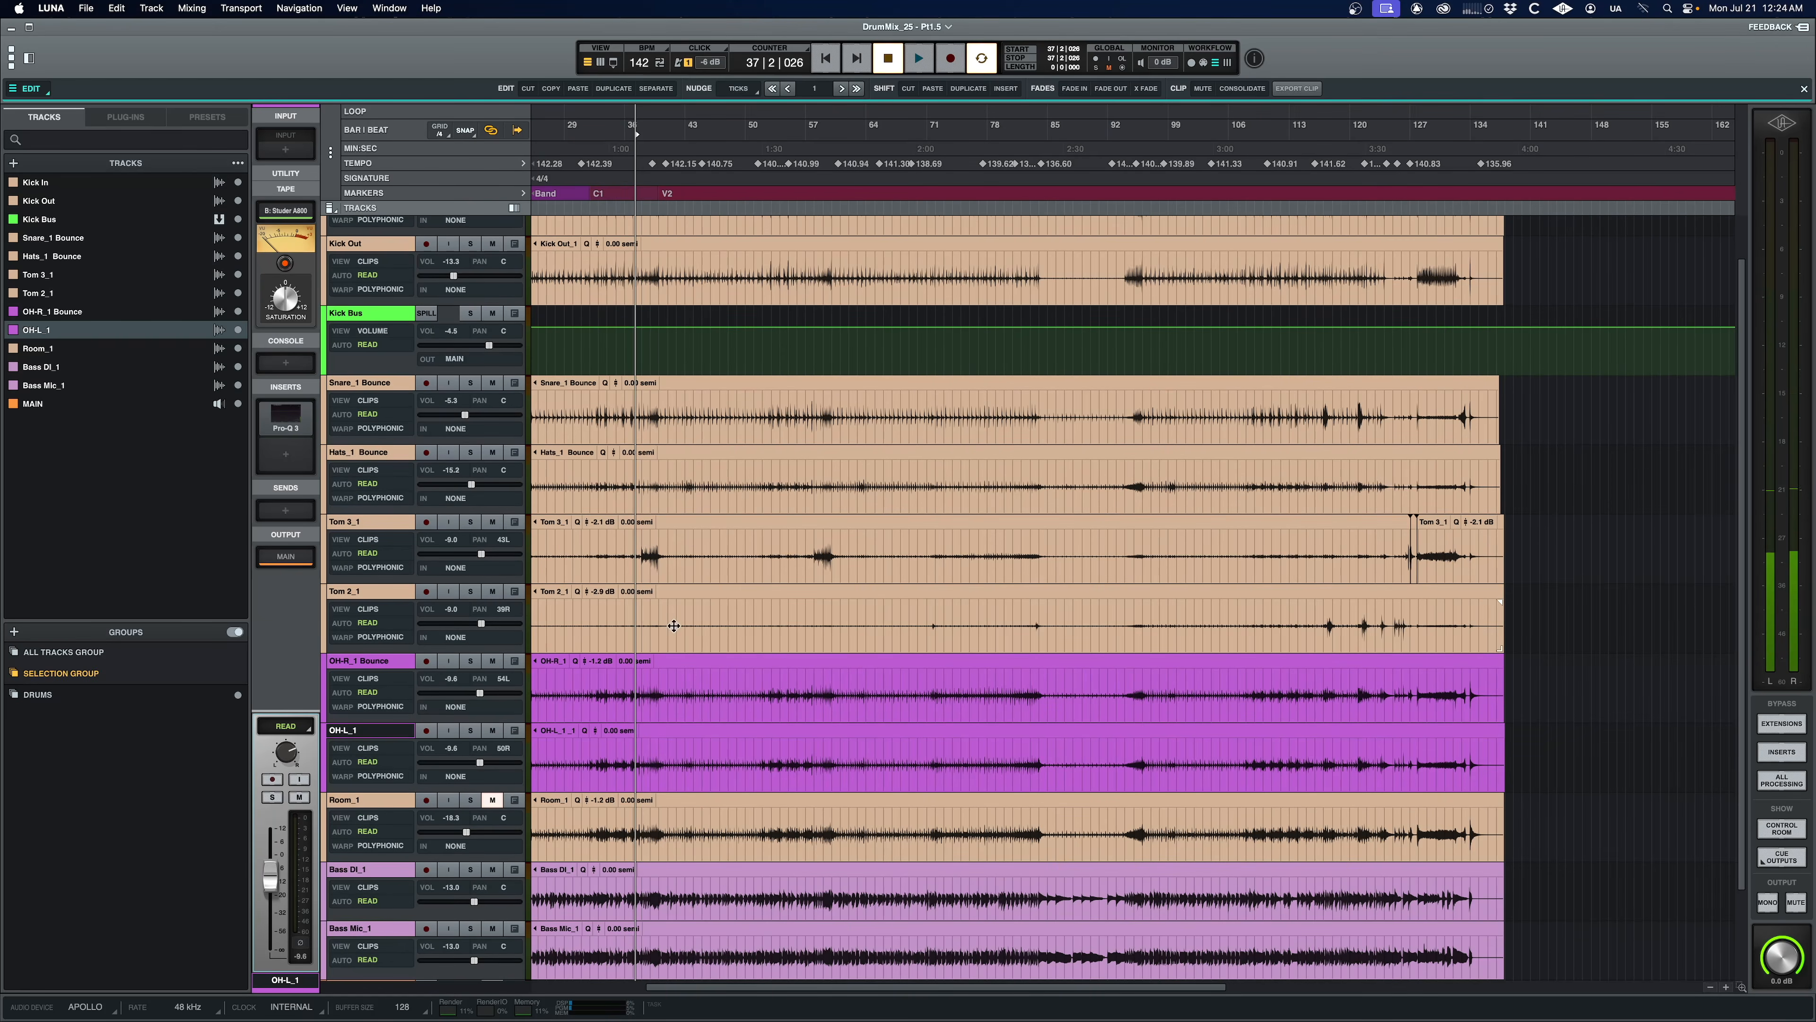
Step: Play the mix from just before bar 40 at the V2 marker, and select the Bass Mic_1 track
{"action": "left_click", "coordinate": [658, 210]}
{"action": "key", "text": "space"}
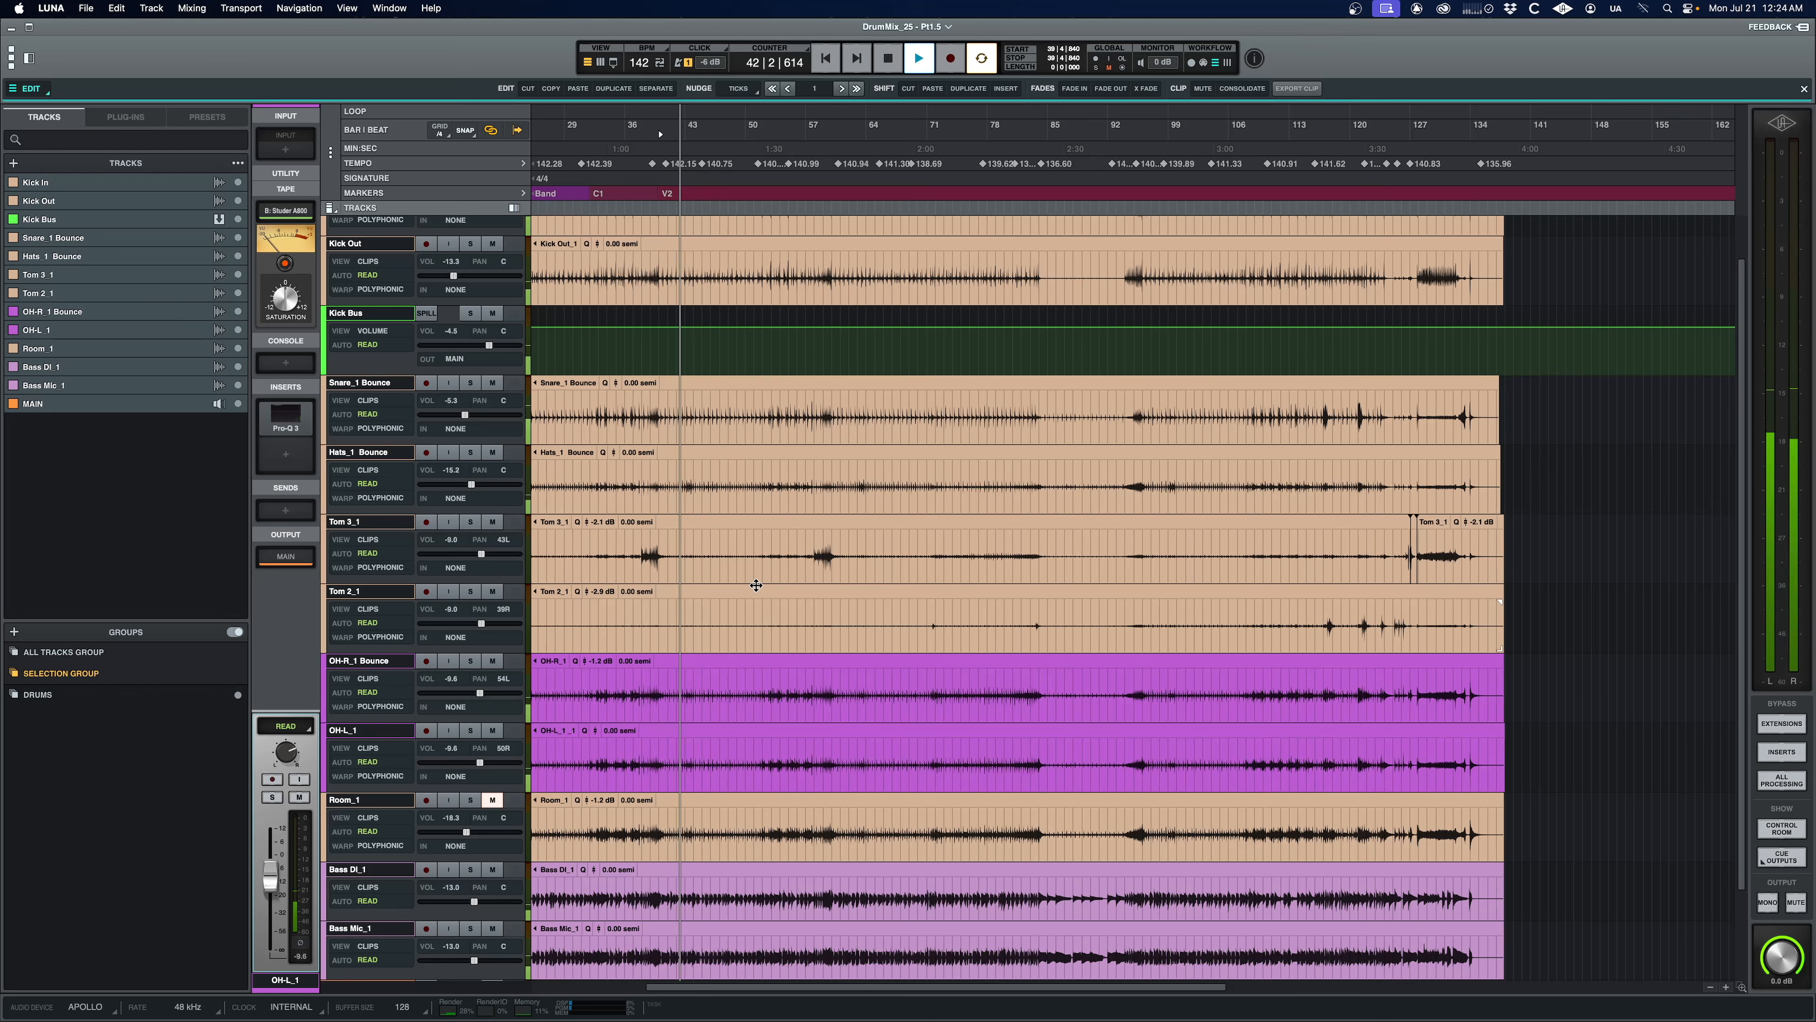
{"action": "scroll", "coordinate": [746, 594], "scroll_direction": "down", "scroll_amount": 4}
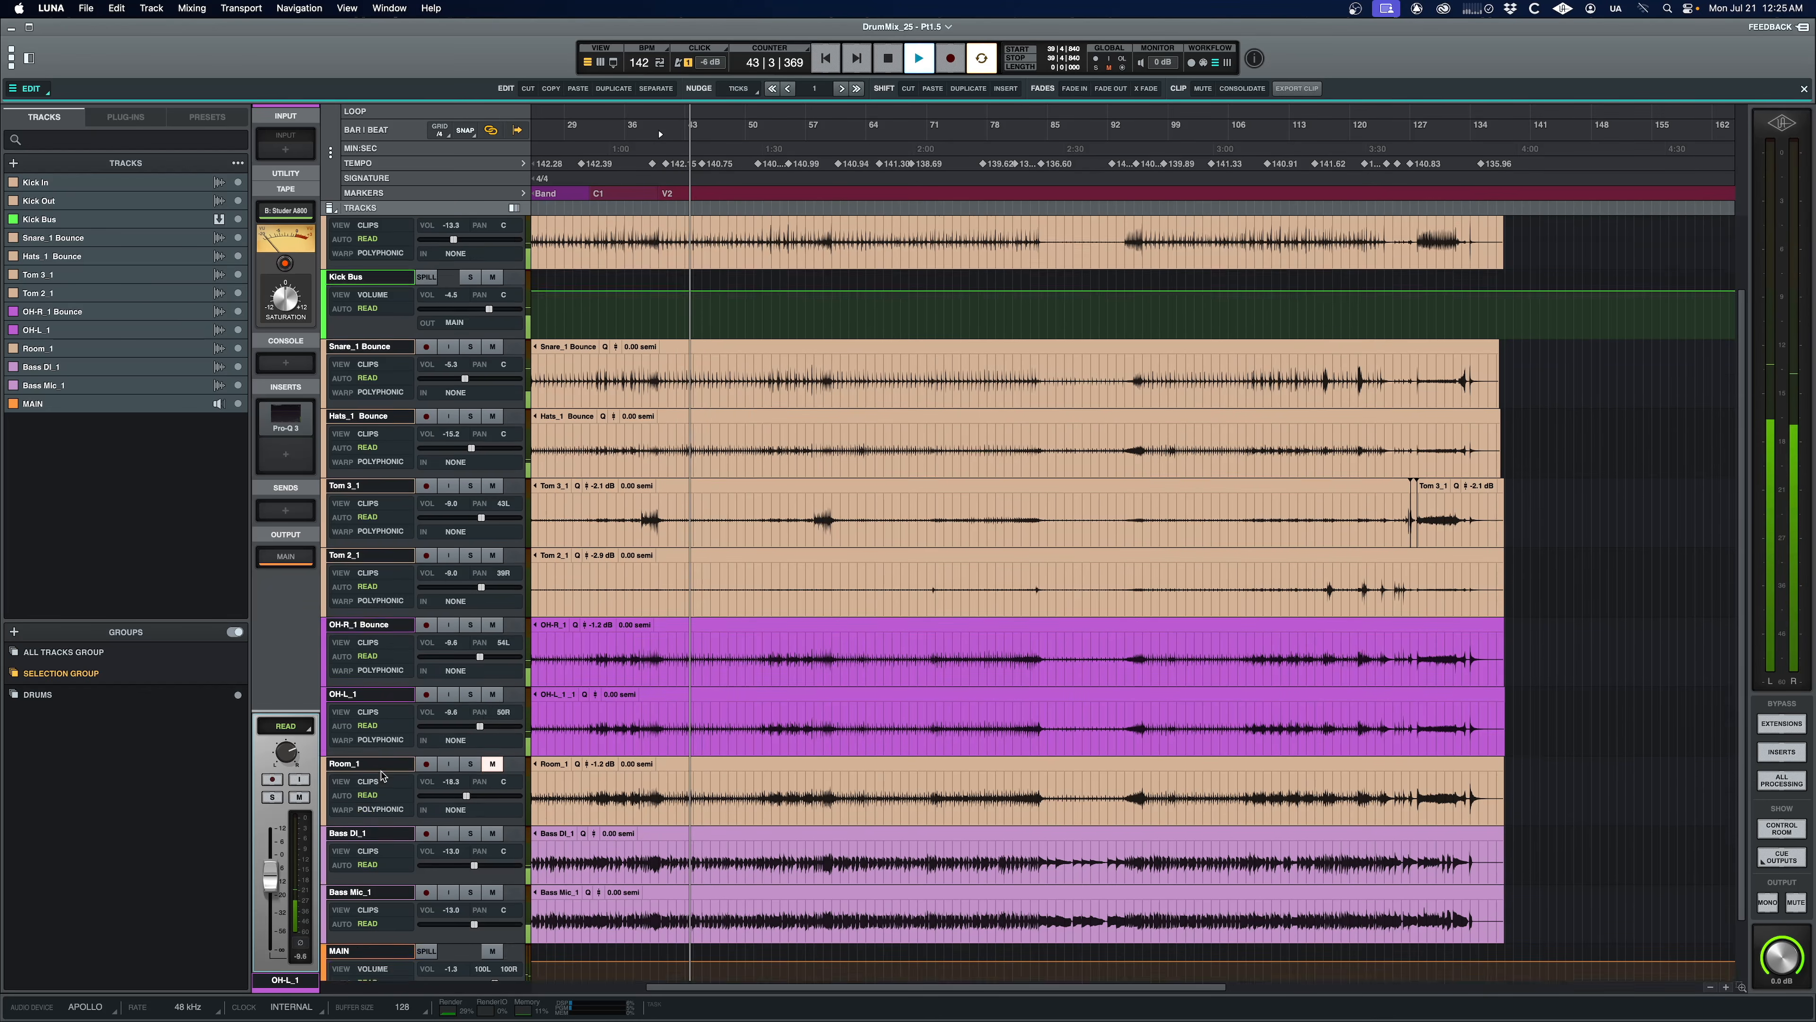
{"action": "left_click", "coordinate": [369, 822]}
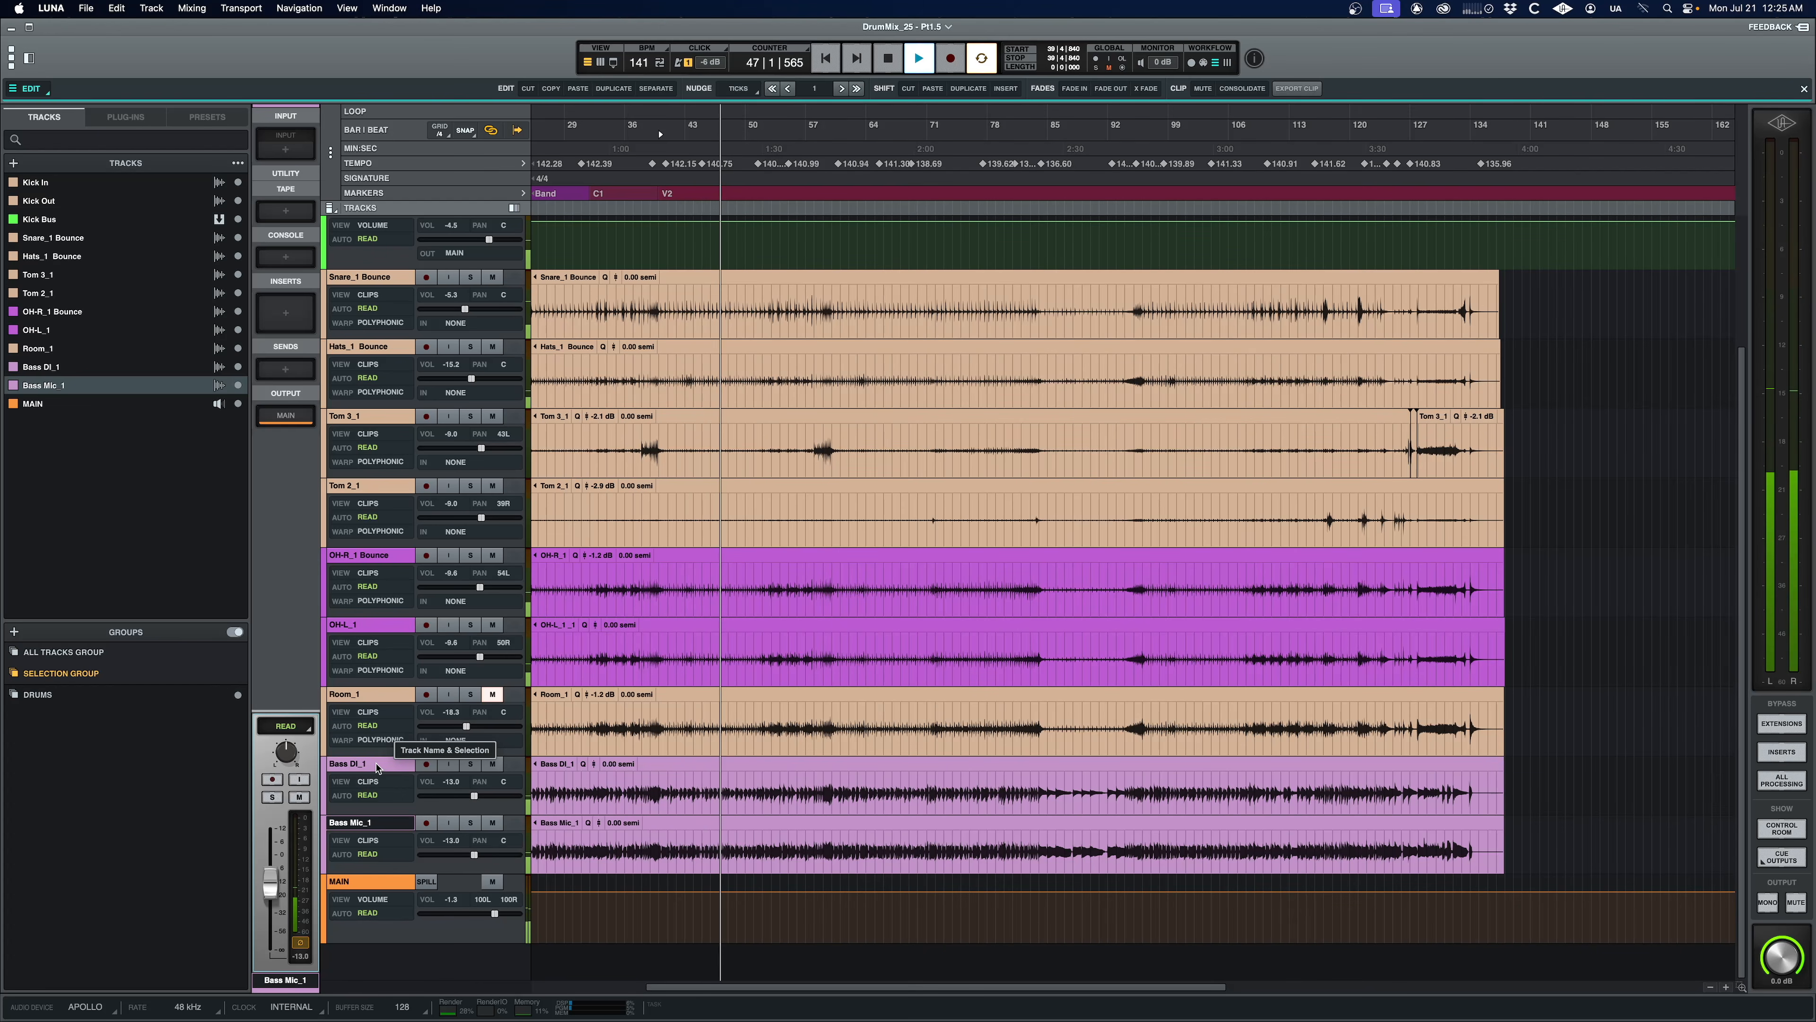
{"action": "key", "text": "space"}
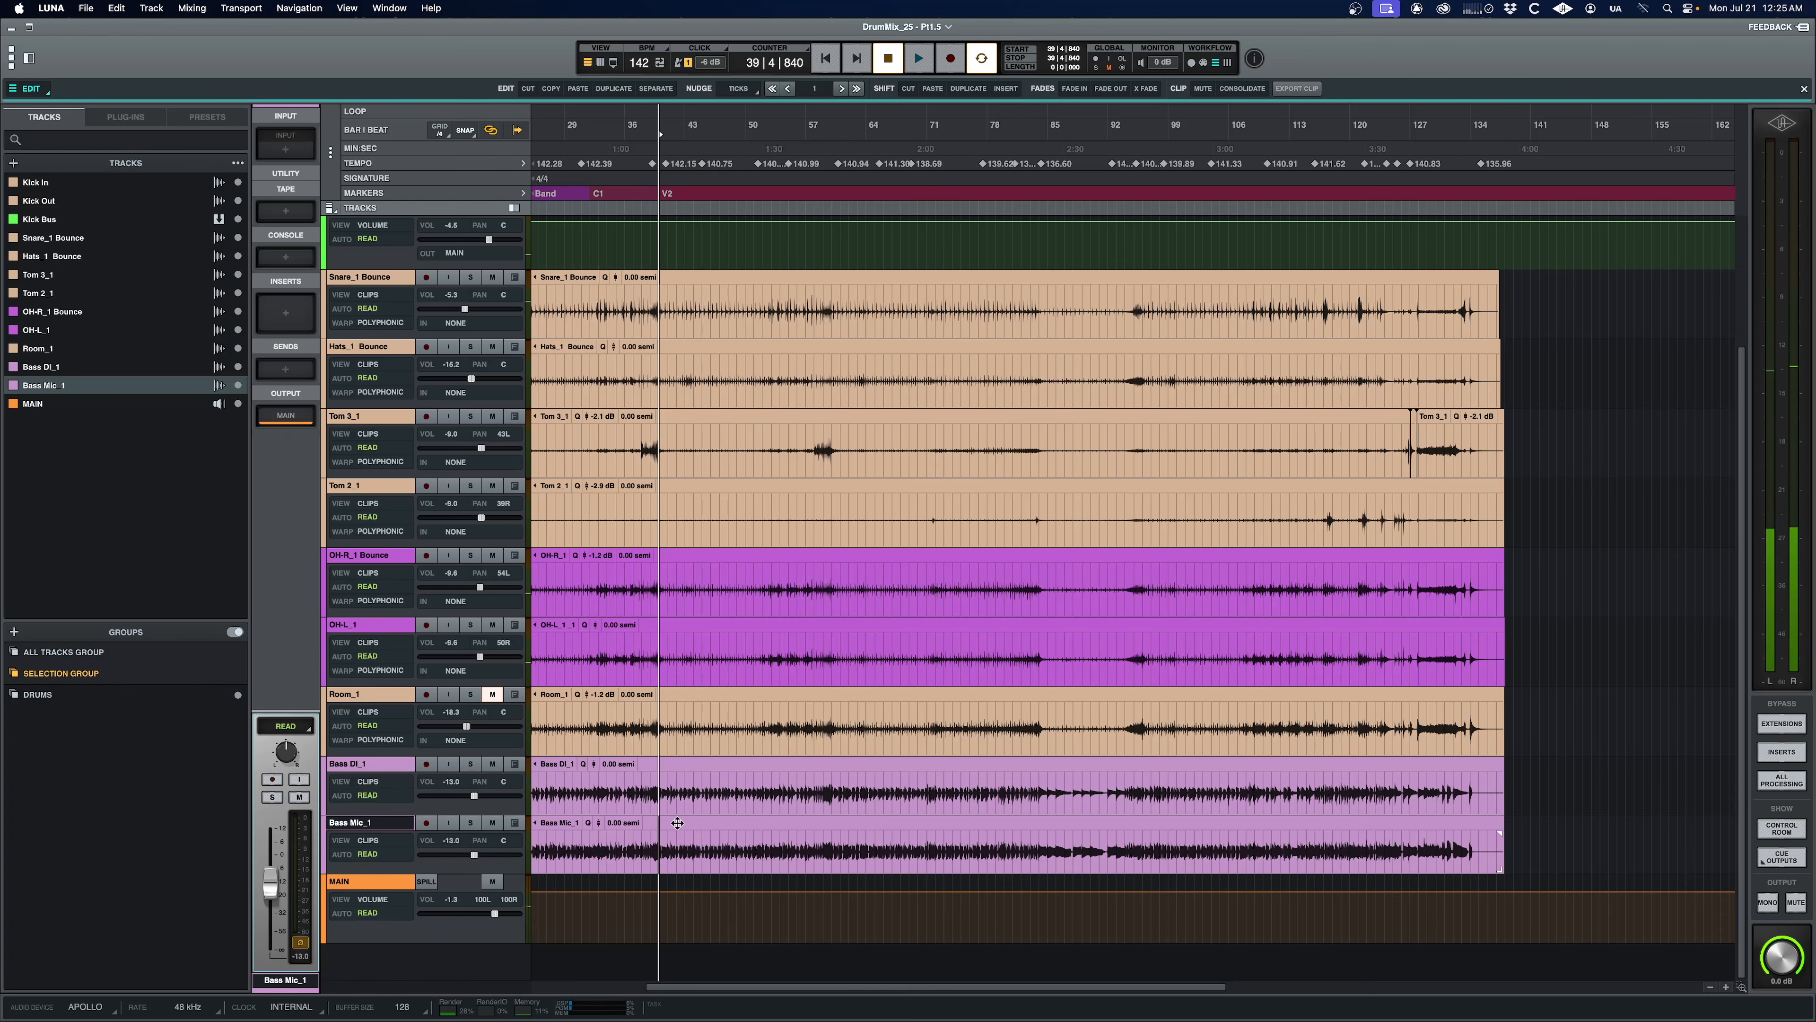
Step: Examine the Bass DI_1 and Bass Mic_1 waveforms up close around bar 40
{"action": "key", "text": "t"}
{"action": "key", "text": "t"}
{"action": "key", "text": "t"}
{"action": "scroll", "coordinate": [678, 849], "scroll_direction": "right", "scroll_amount": 5}
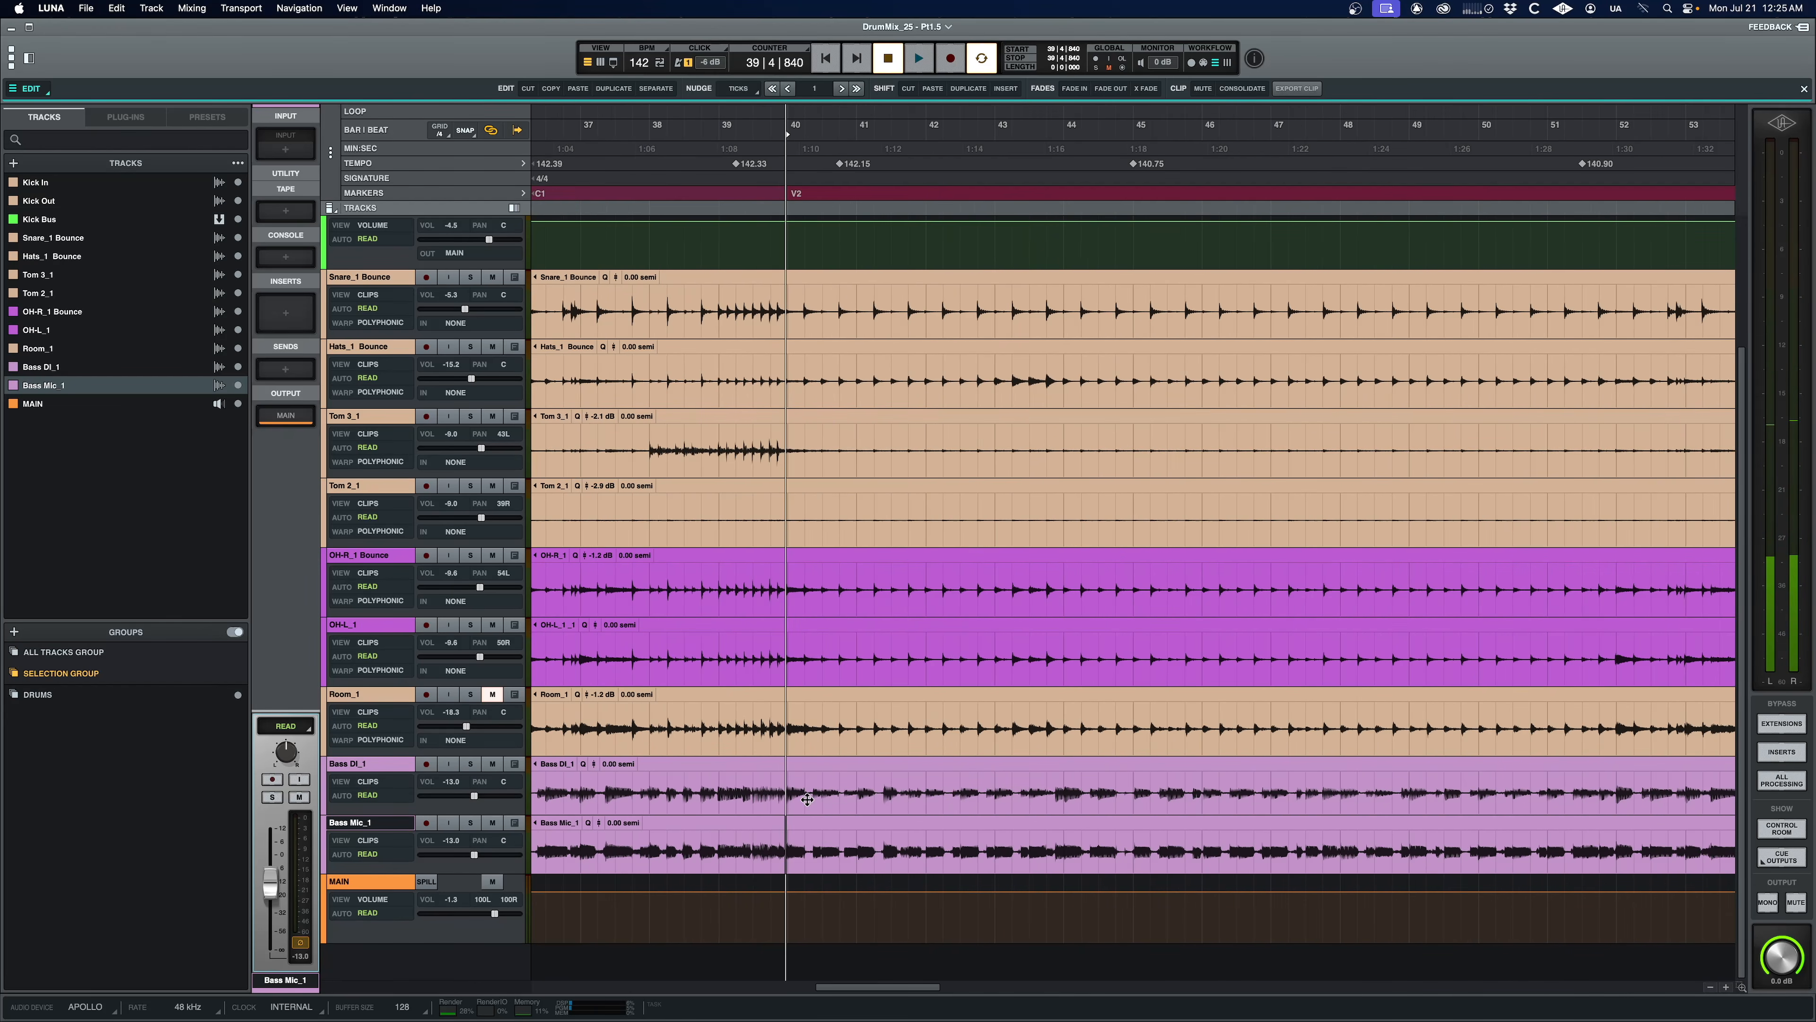